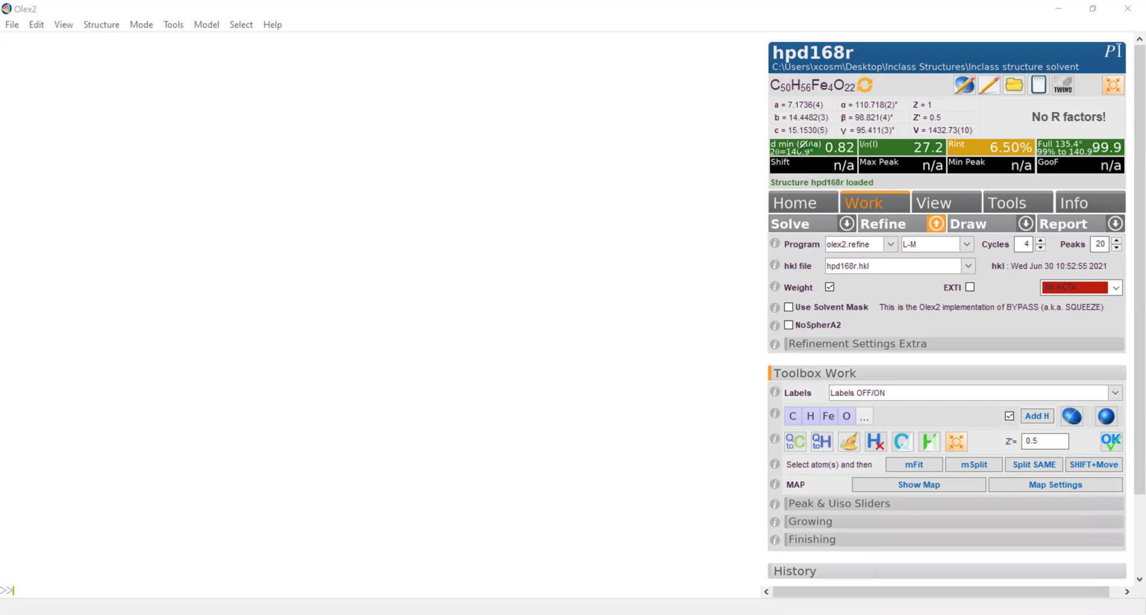
left_click_drag(799, 149, 817, 148)
left_click_drag(1094, 123, 1066, 139)
left_click(328, 127)
Step: Set the structure solution program to ShelXT and the Z value to 2
left_click(847, 225)
left_click(846, 227)
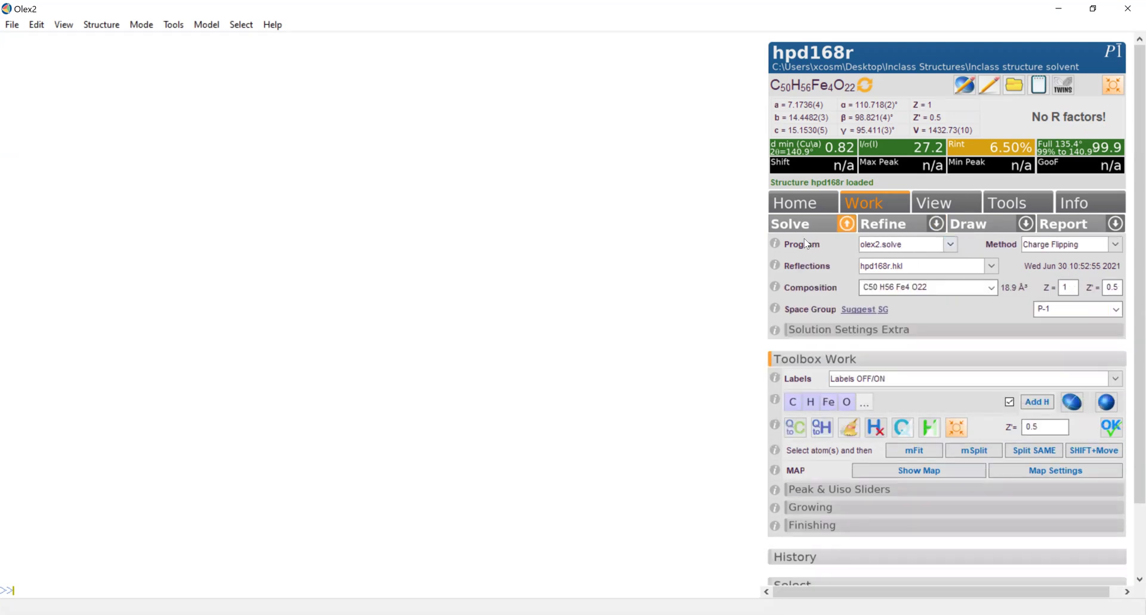
left_click(951, 244)
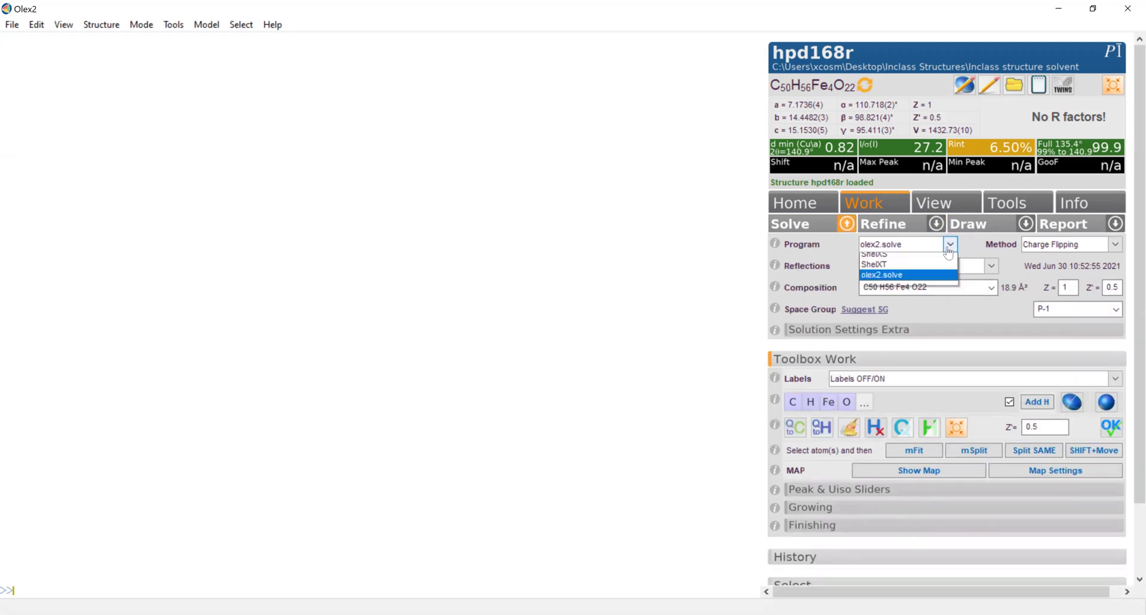
left_click(926, 279)
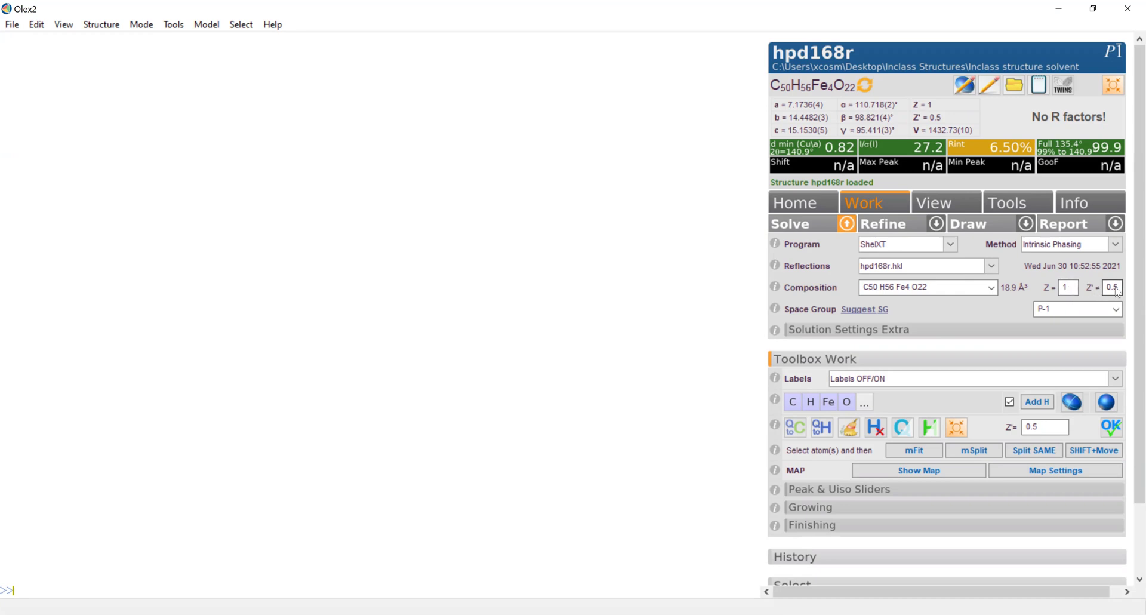
double_click(1074, 294)
type("2")
key("Return")
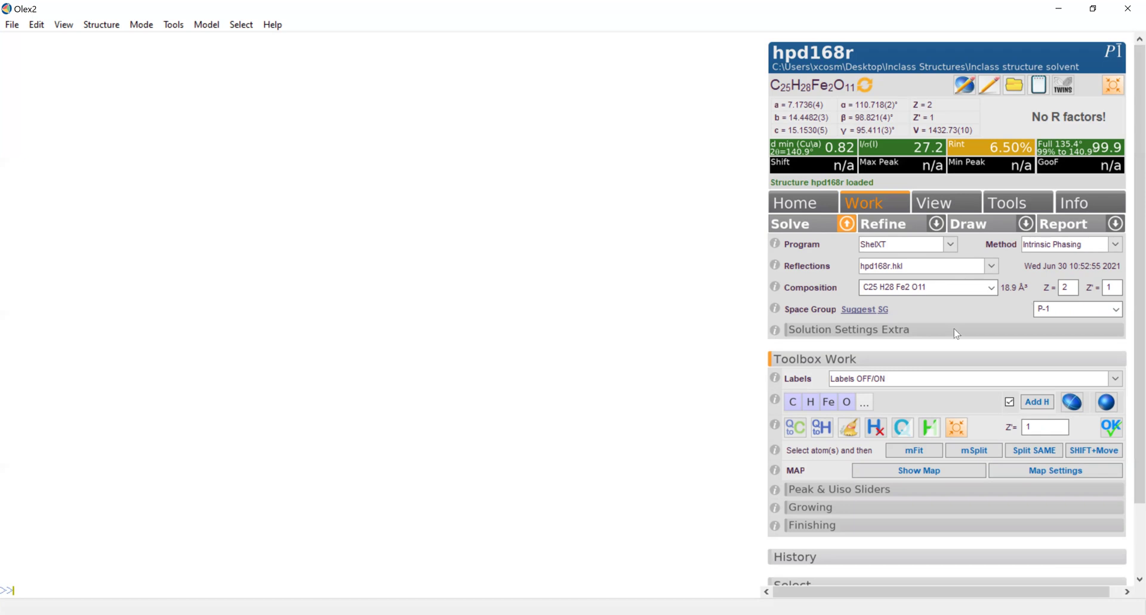
Step: Request space group suggestions and solve the structure with ShelXT in P-1
left_click(863, 311)
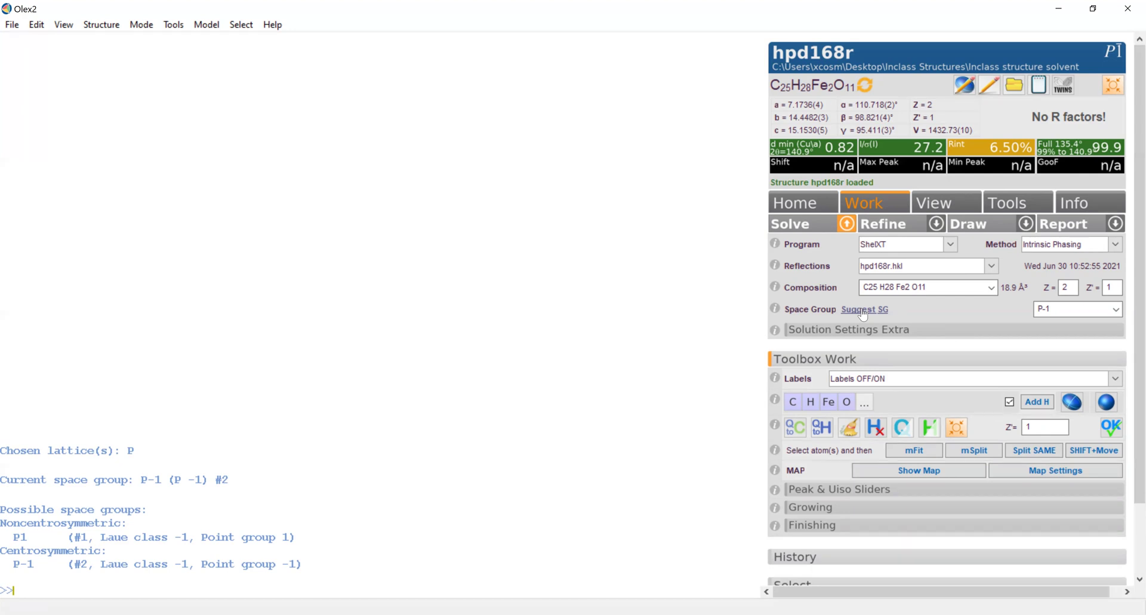
left_click(815, 230)
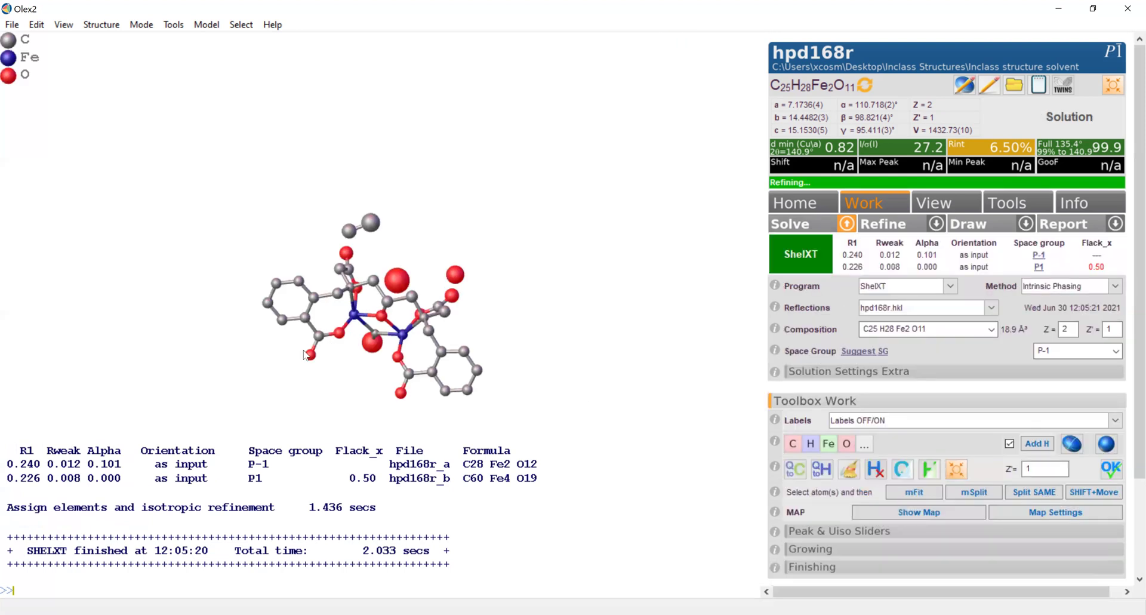
Step: Examine the solved structure's carboxylate groups and the oxygen bridging the two iron atoms
left_click_drag(333, 296, 286, 370)
scroll(285, 370, "up", 5)
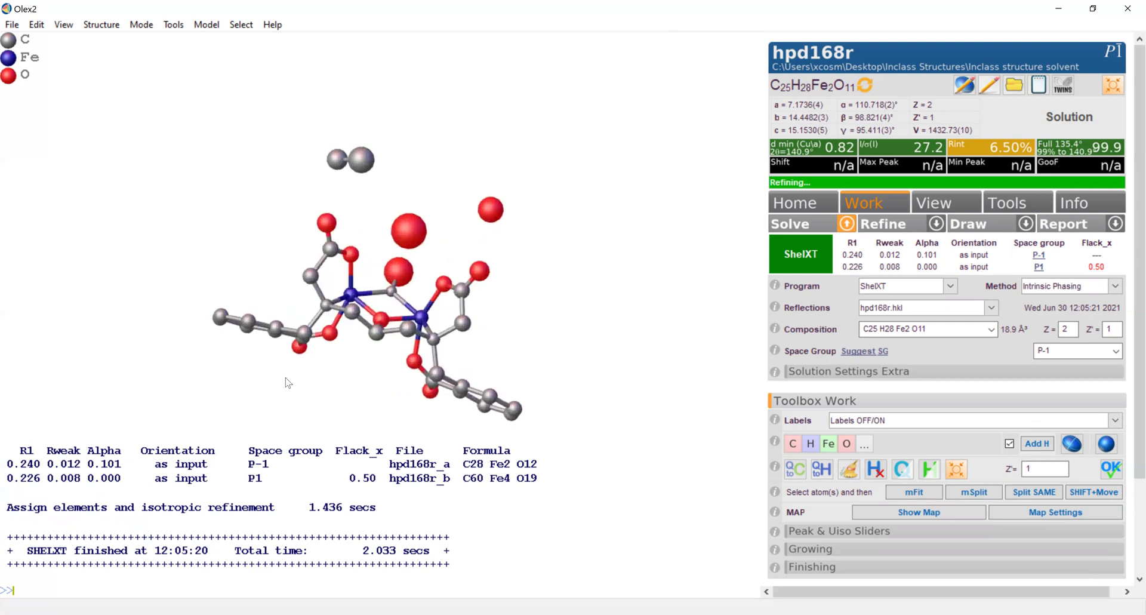
left_click_drag(361, 391, 344, 334)
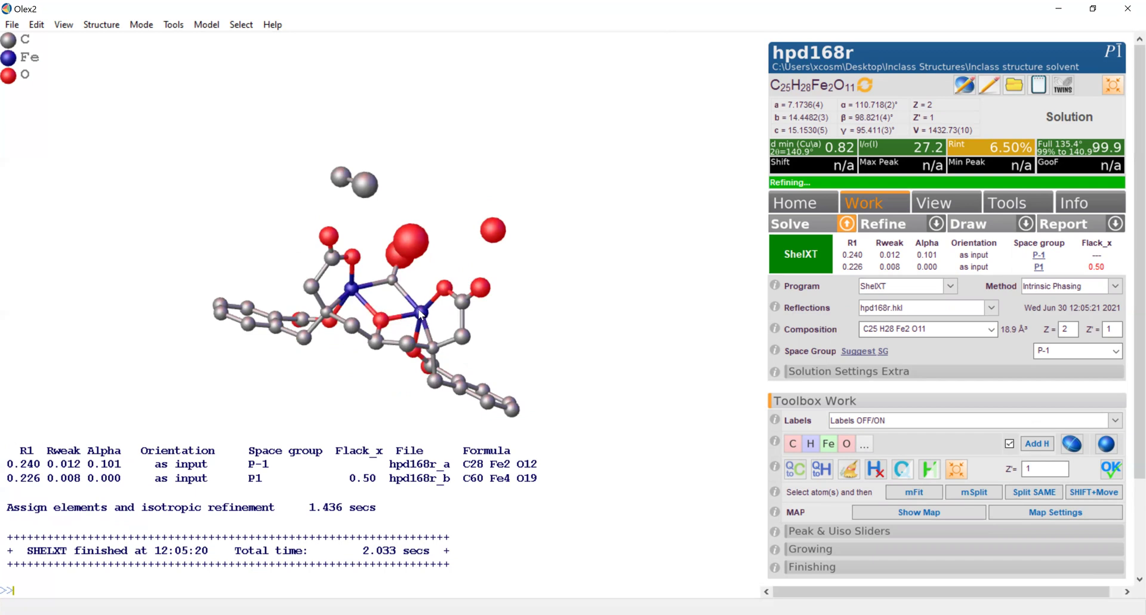
mouse_move(395, 322)
left_mouse_down()
mouse_move(387, 338)
mouse_move(382, 323)
left_mouse_up()
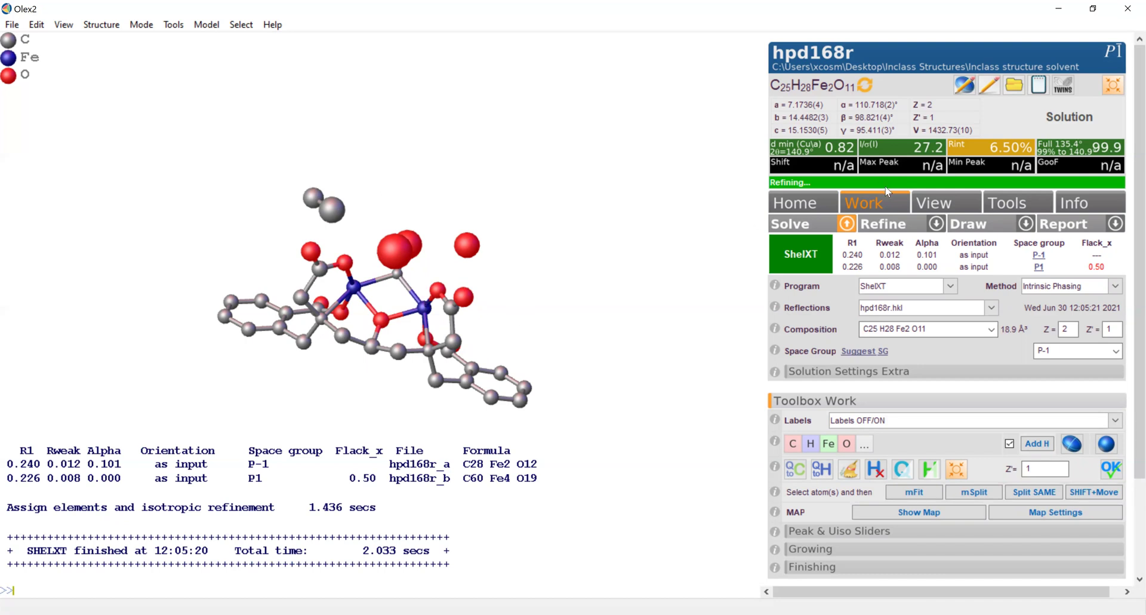
left_click_drag(383, 367, 367, 343)
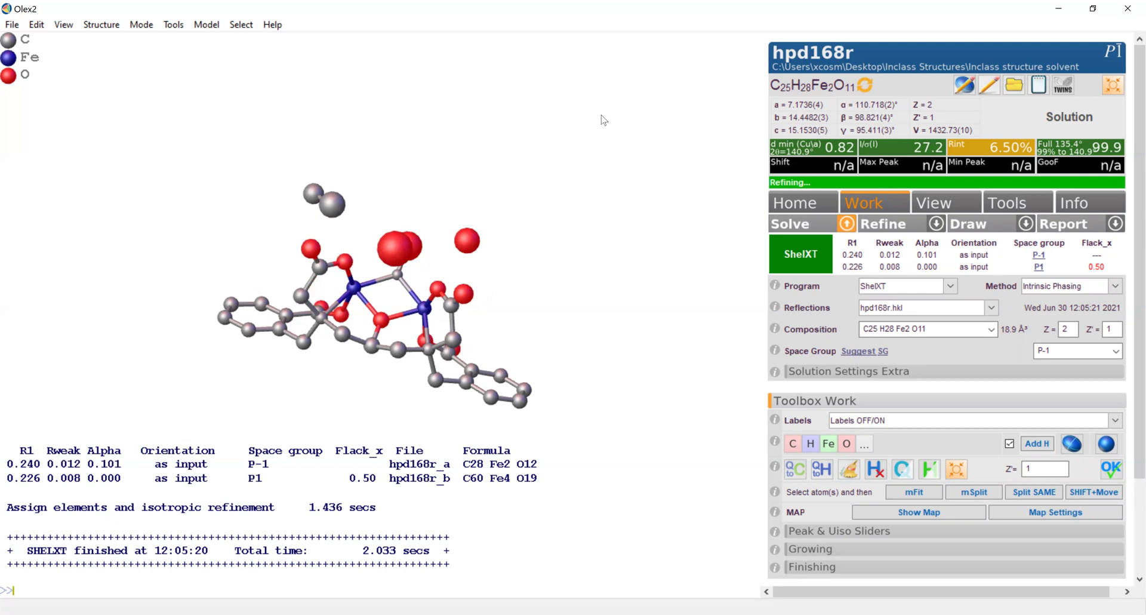
mouse_move(323, 229)
left_mouse_down()
mouse_move(332, 282)
mouse_move(321, 241)
left_mouse_up()
mouse_move(280, 308)
left_mouse_down()
mouse_move(287, 320)
mouse_move(300, 305)
mouse_move(325, 323)
mouse_move(358, 318)
left_mouse_up()
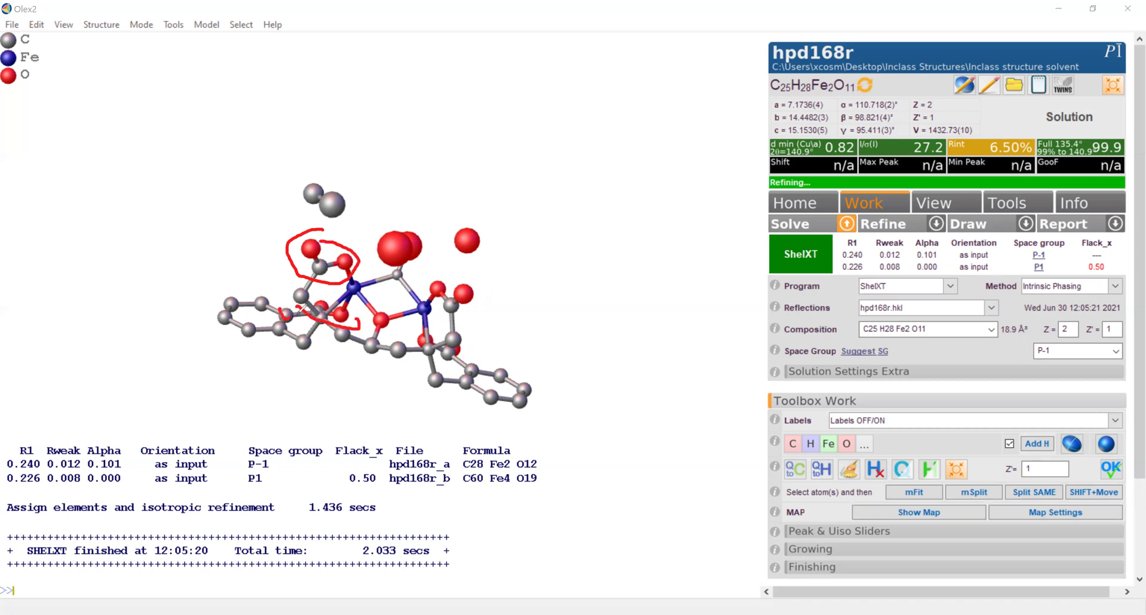
left_click_drag(315, 286, 301, 306)
mouse_move(478, 276)
left_mouse_down()
mouse_move(423, 278)
mouse_move(431, 302)
mouse_move(477, 280)
left_mouse_up()
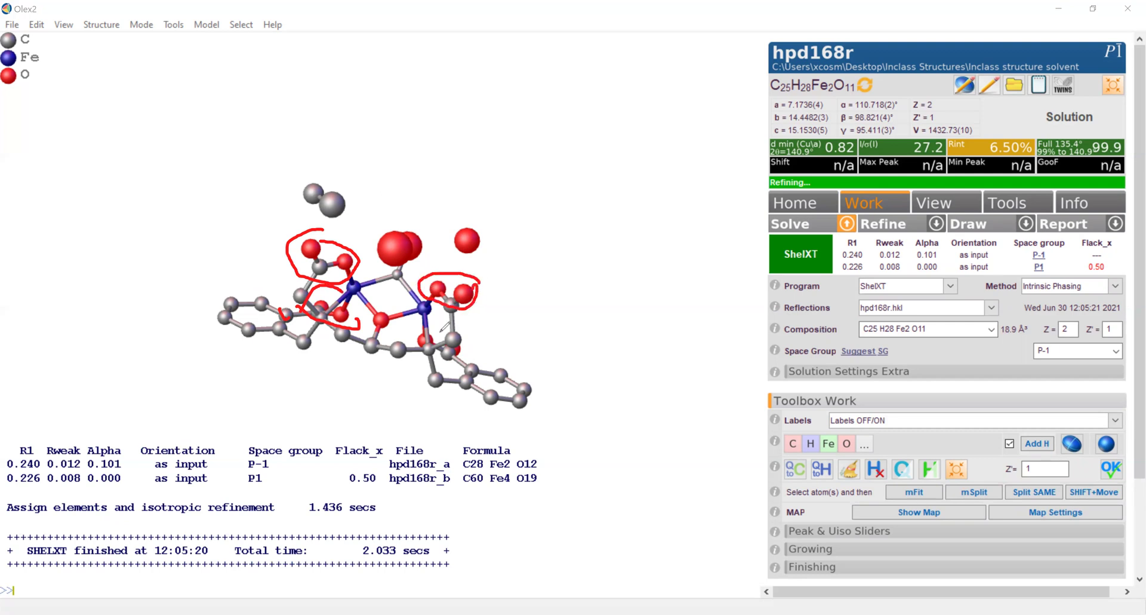
mouse_move(430, 327)
left_mouse_down()
mouse_move(417, 334)
mouse_move(433, 351)
mouse_move(456, 356)
mouse_move(470, 337)
mouse_move(372, 323)
mouse_move(374, 306)
left_mouse_up()
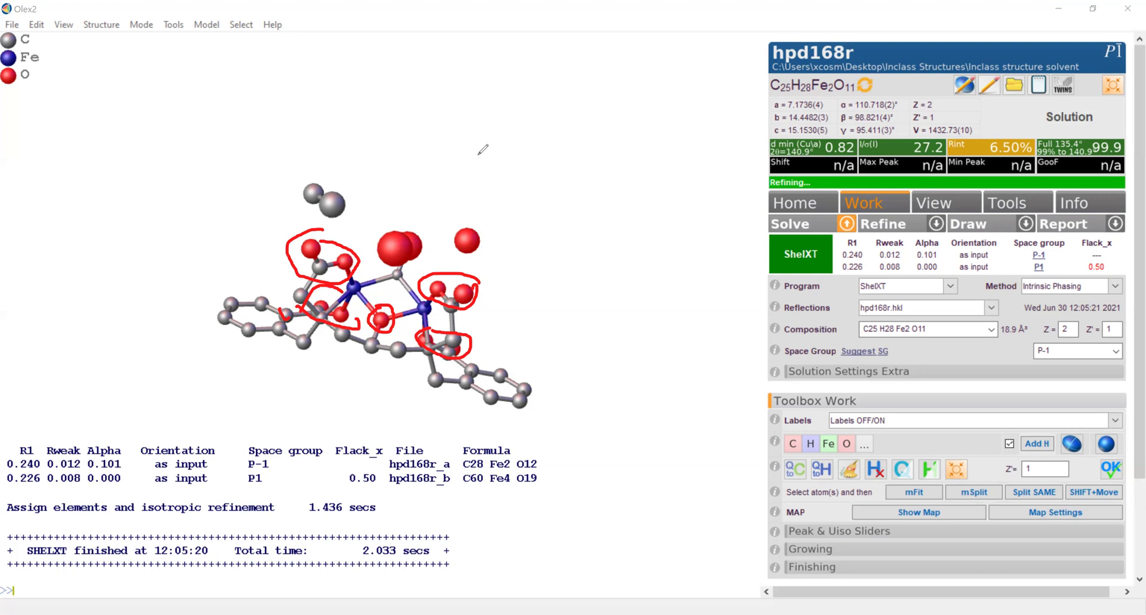
left_click(564, 216)
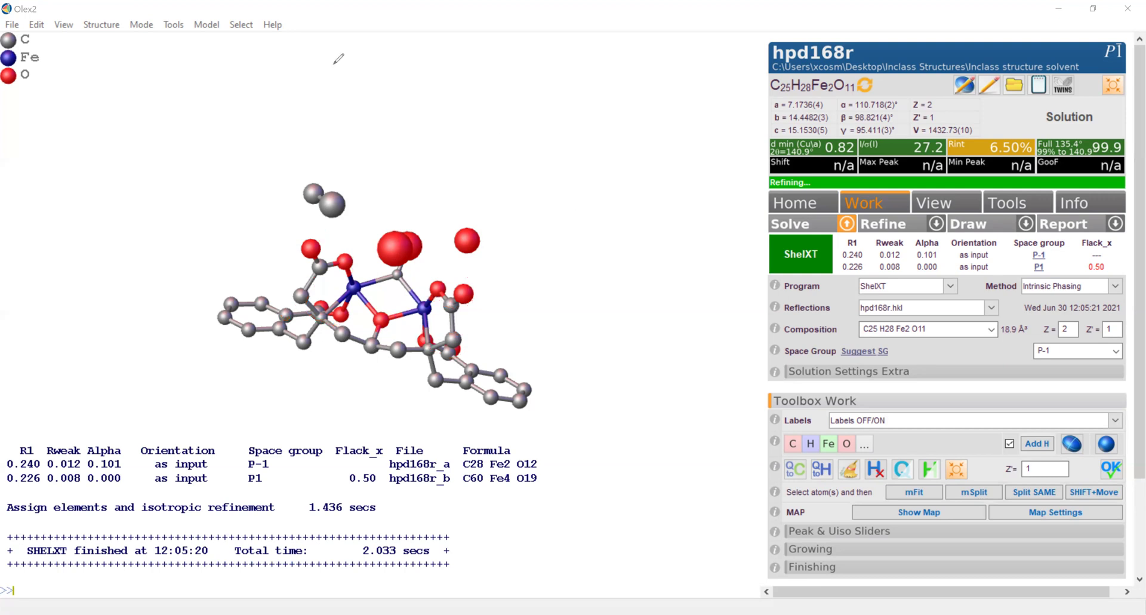
Step: Reassign the bridging carbon between the two iron atoms as oxygen and the oxygen attached to it as carbon
left_click_drag(490, 266, 487, 287)
right_click_drag(488, 287, 477, 274)
left_click_drag(455, 275, 407, 268)
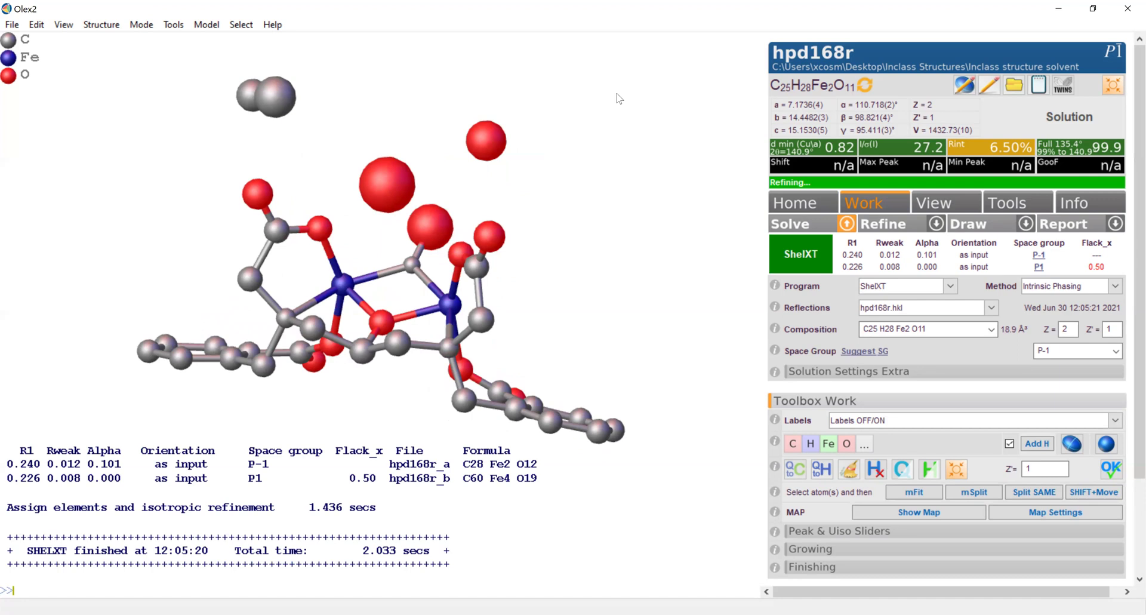
mouse_move(398, 213)
left_mouse_down()
mouse_move(409, 284)
mouse_move(462, 219)
mouse_move(437, 195)
mouse_move(397, 217)
left_mouse_up()
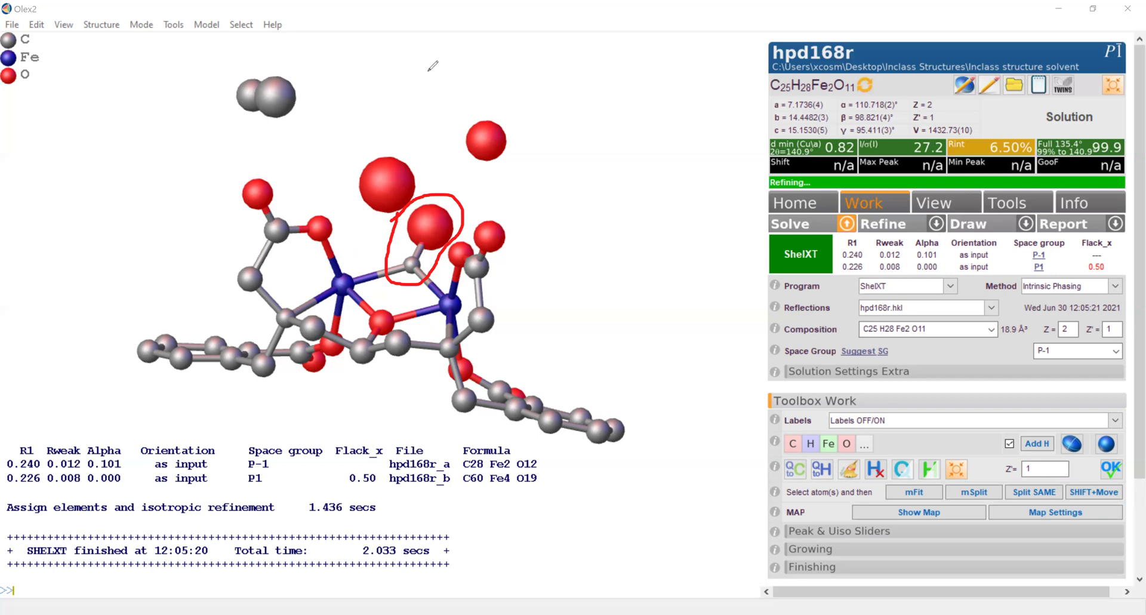
key("ctrl+z")
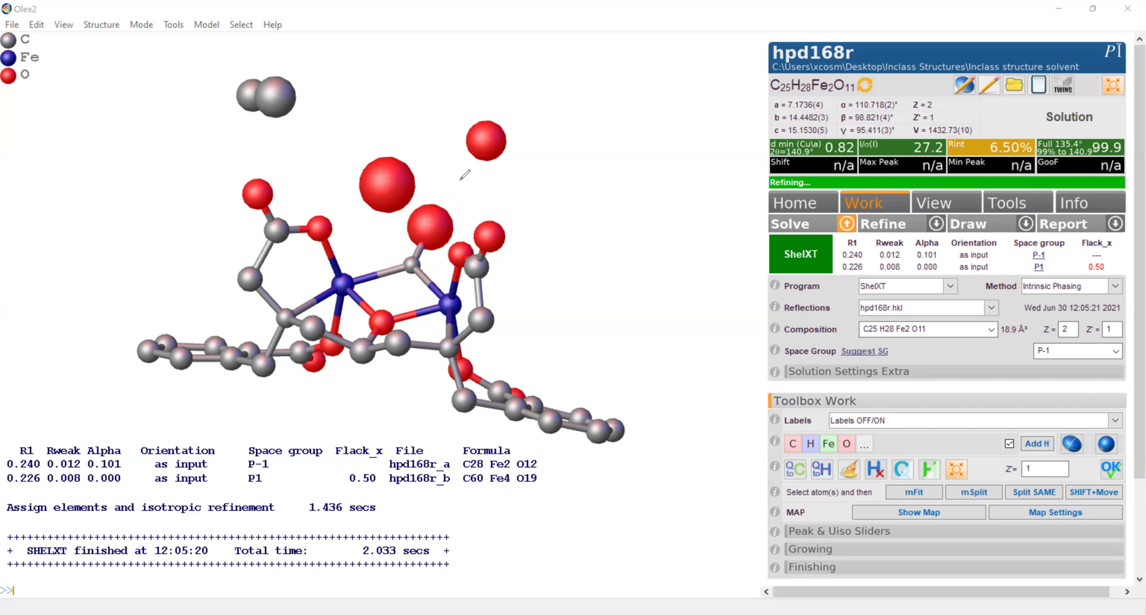
right_click(412, 263)
left_click(588, 337)
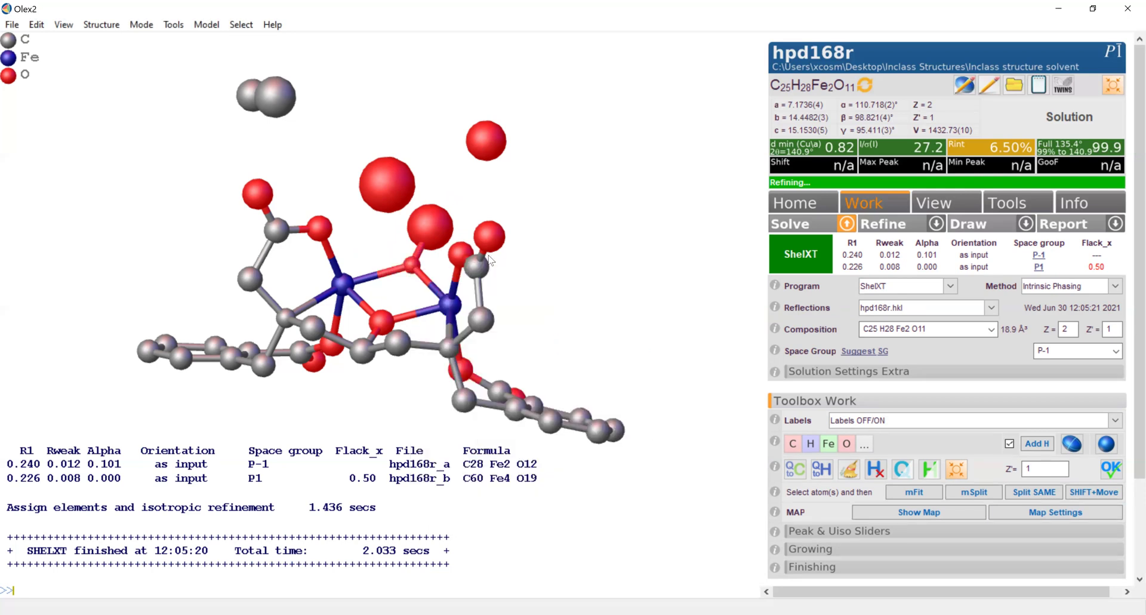
right_click(436, 227)
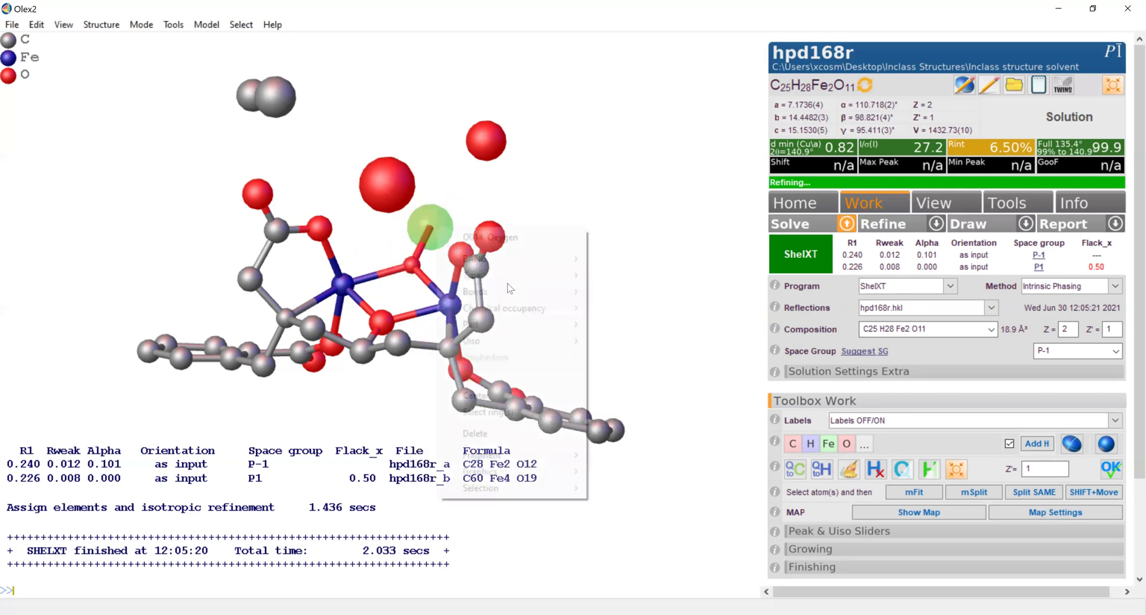
left_click(611, 274)
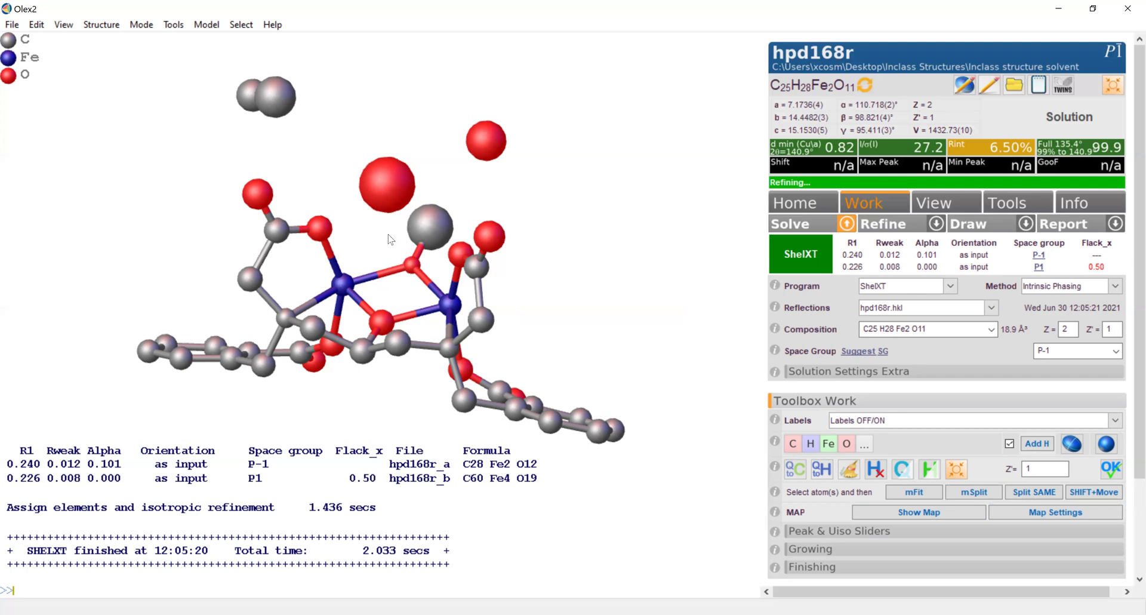
Step: Configure the refinement to use ACTA and the ShelXL program
left_click_drag(388, 238, 422, 250)
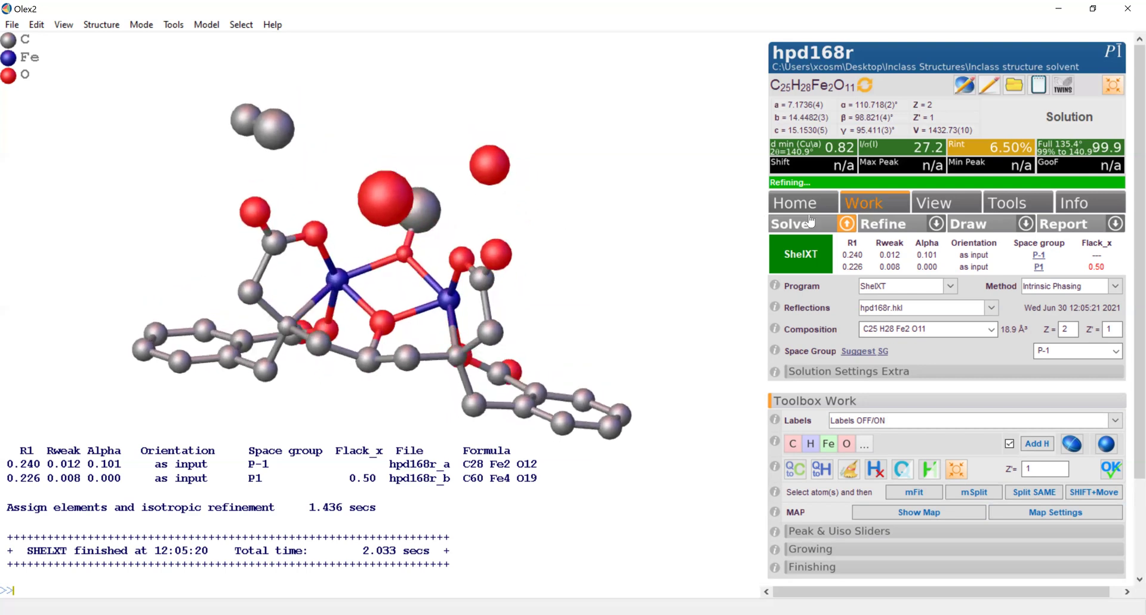
left_click(937, 223)
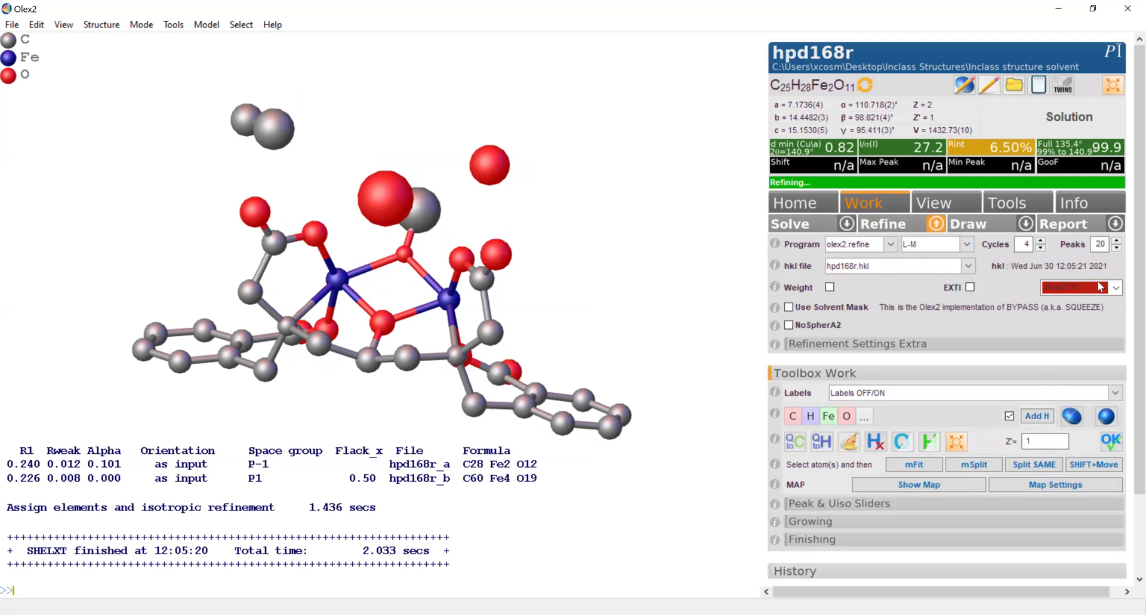
left_click(1114, 288)
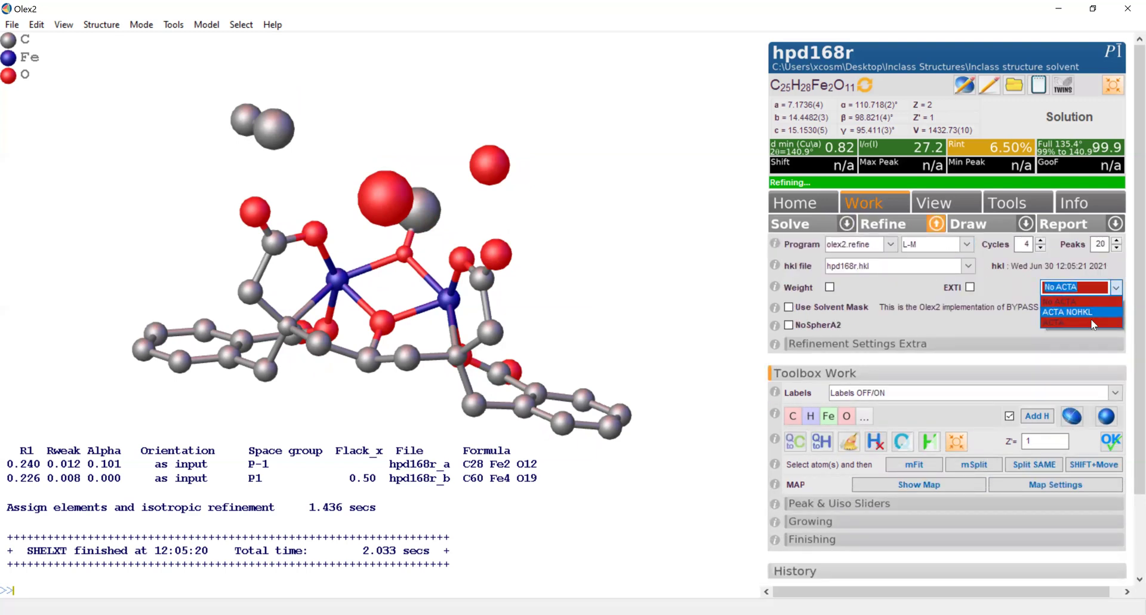
left_click(1094, 325)
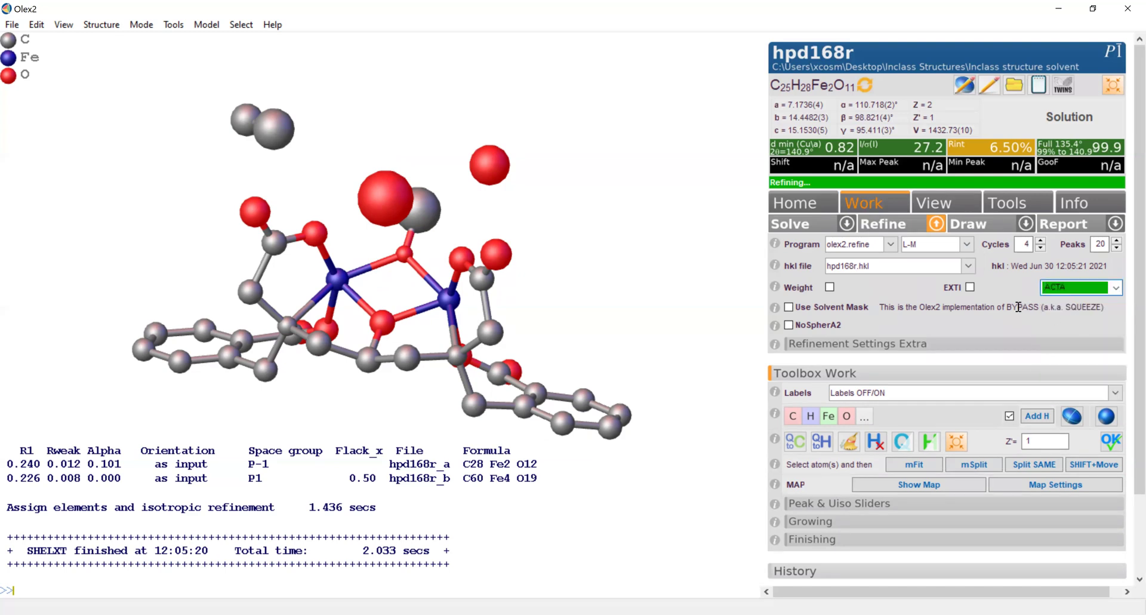
left_click(890, 244)
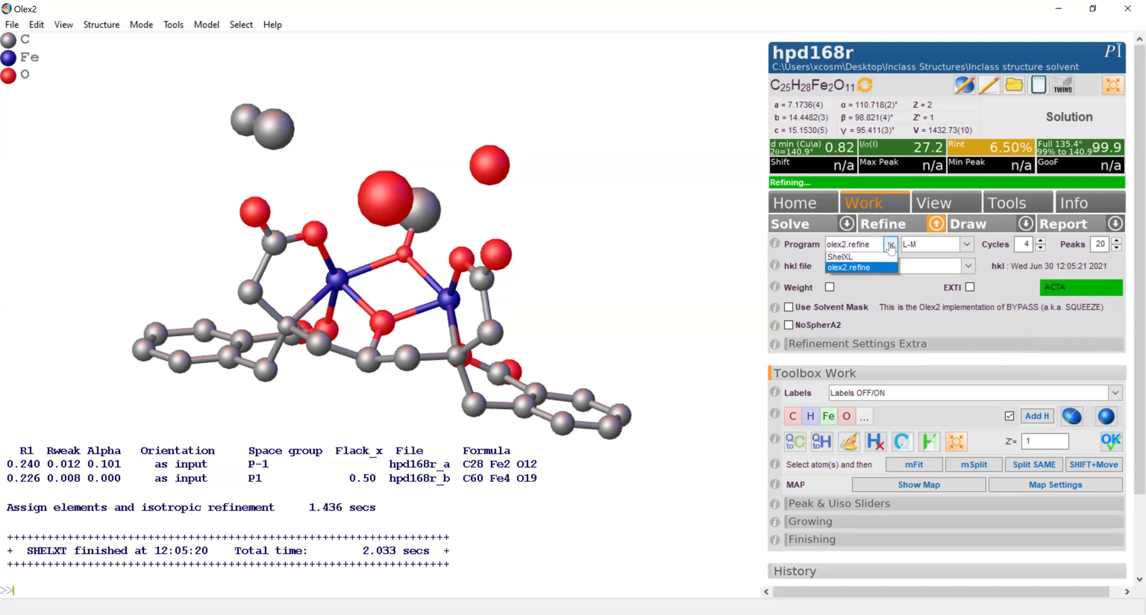
left_click(884, 260)
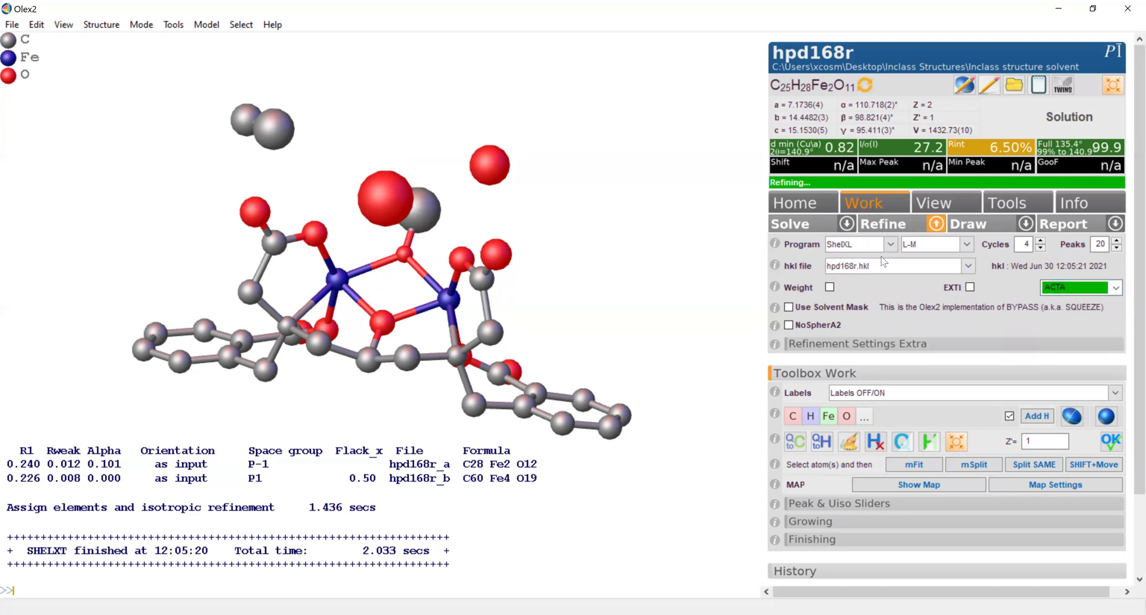
Step: Refine the structure with 6 cycles and 34 peaks
left_click(1040, 248)
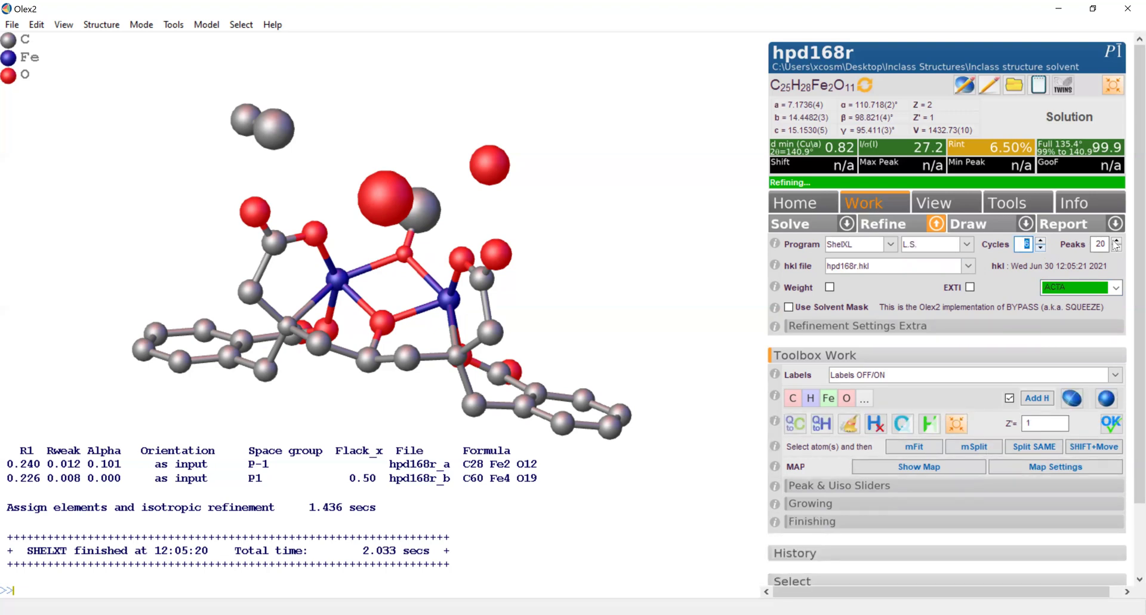
left_click(892, 230)
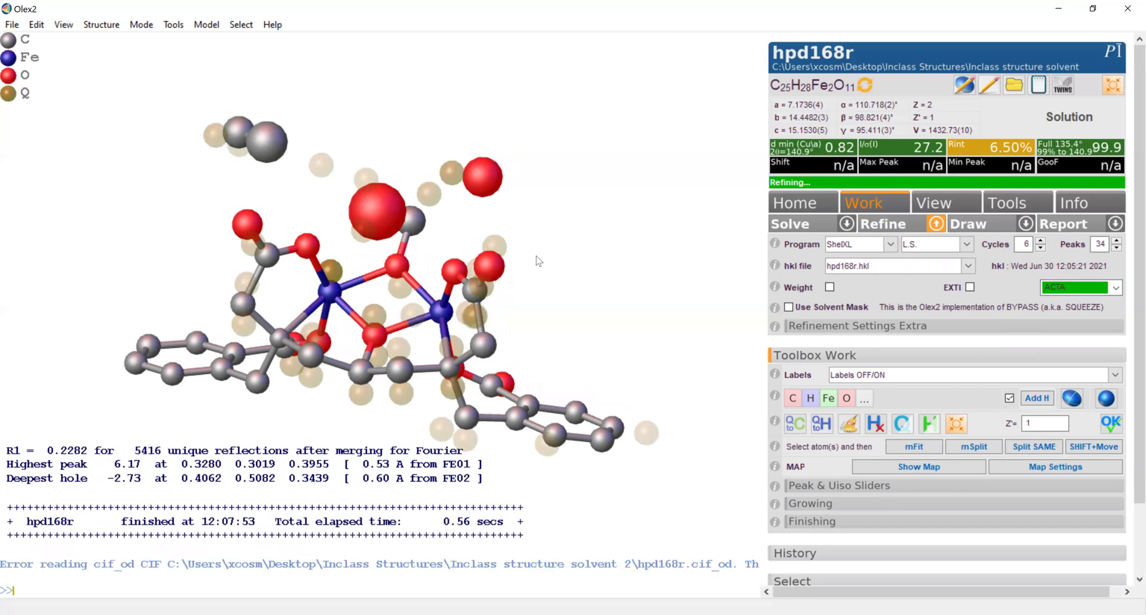
Step: Inspect the isolated two-carbon fragment and show the BANG contacts of each of its atoms in turn
left_click_drag(538, 253, 558, 185)
left_click_drag(384, 326, 380, 138)
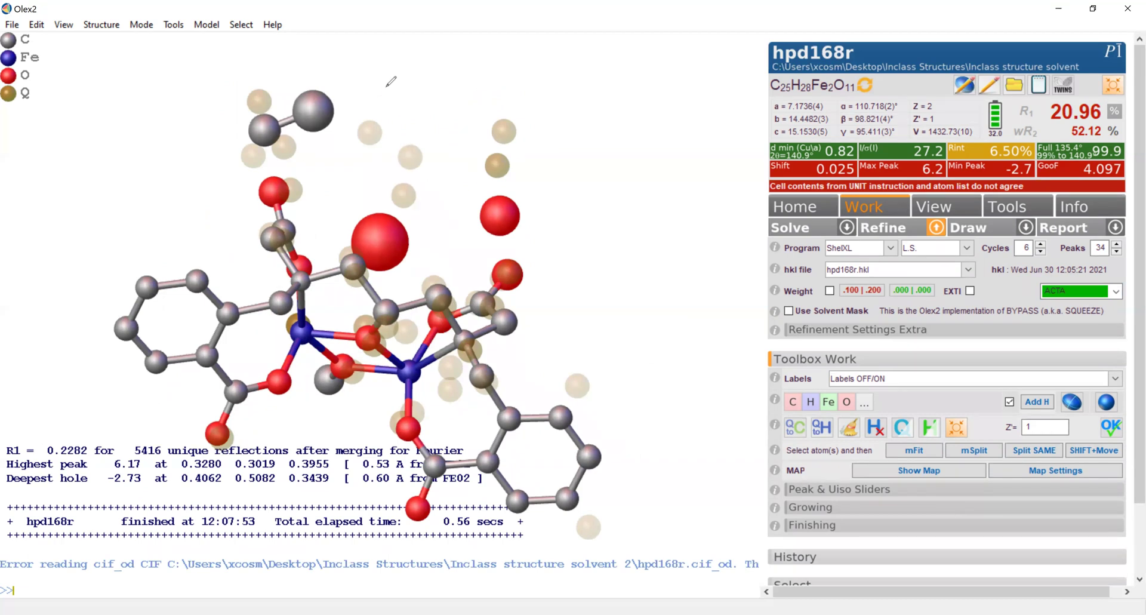
mouse_move(356, 87)
left_mouse_down()
mouse_move(255, 96)
mouse_move(239, 141)
mouse_move(362, 110)
mouse_move(354, 86)
left_mouse_up()
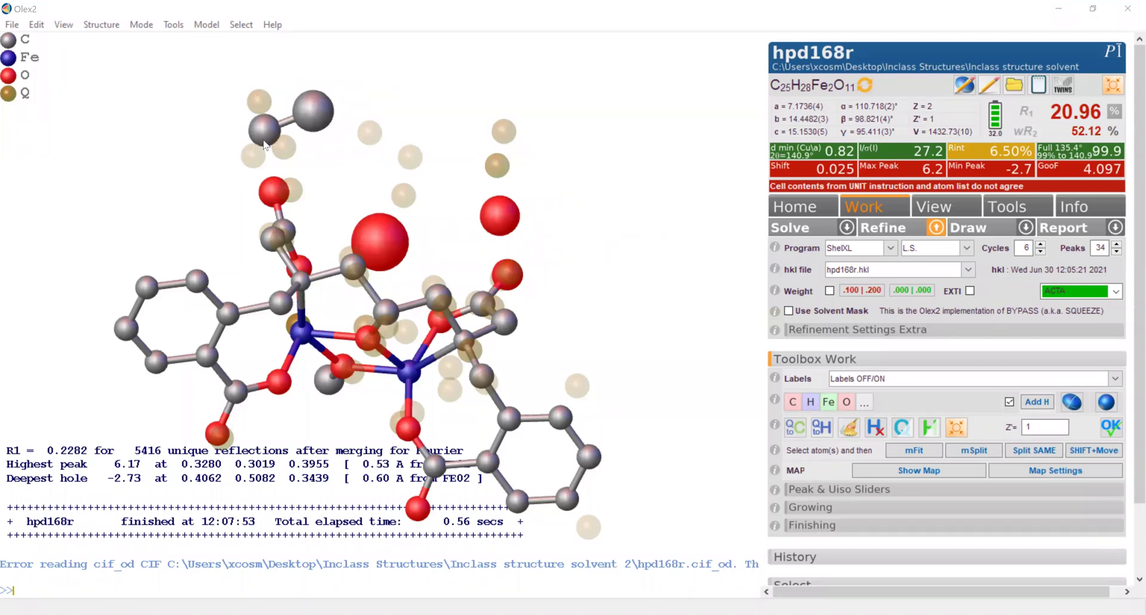
left_click_drag(300, 139, 325, 79)
left_click_drag(267, 132, 235, 143)
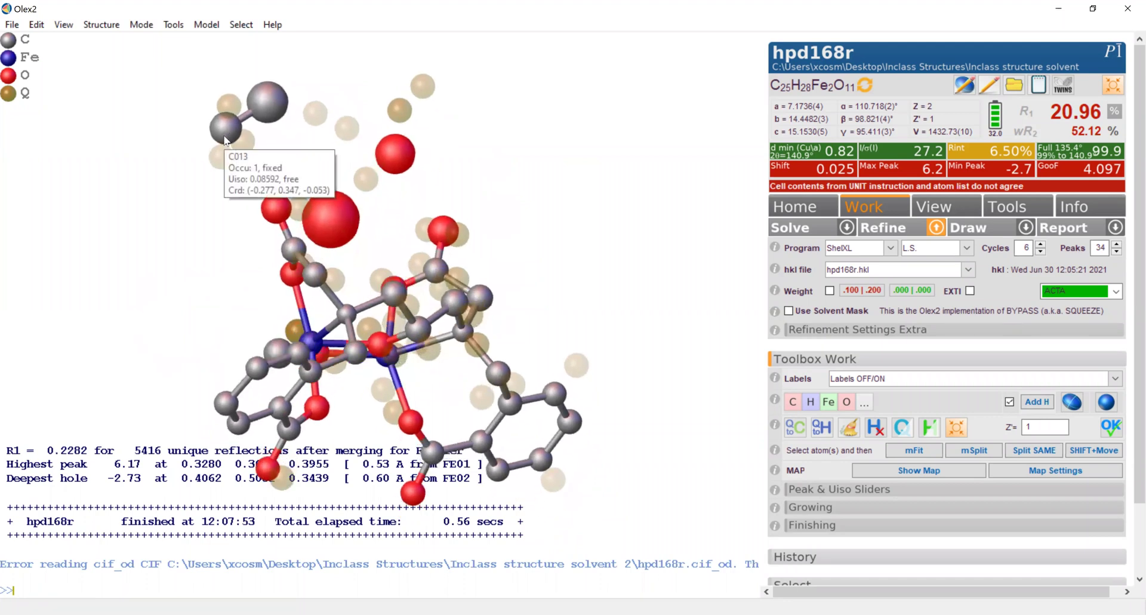
right_click(225, 141)
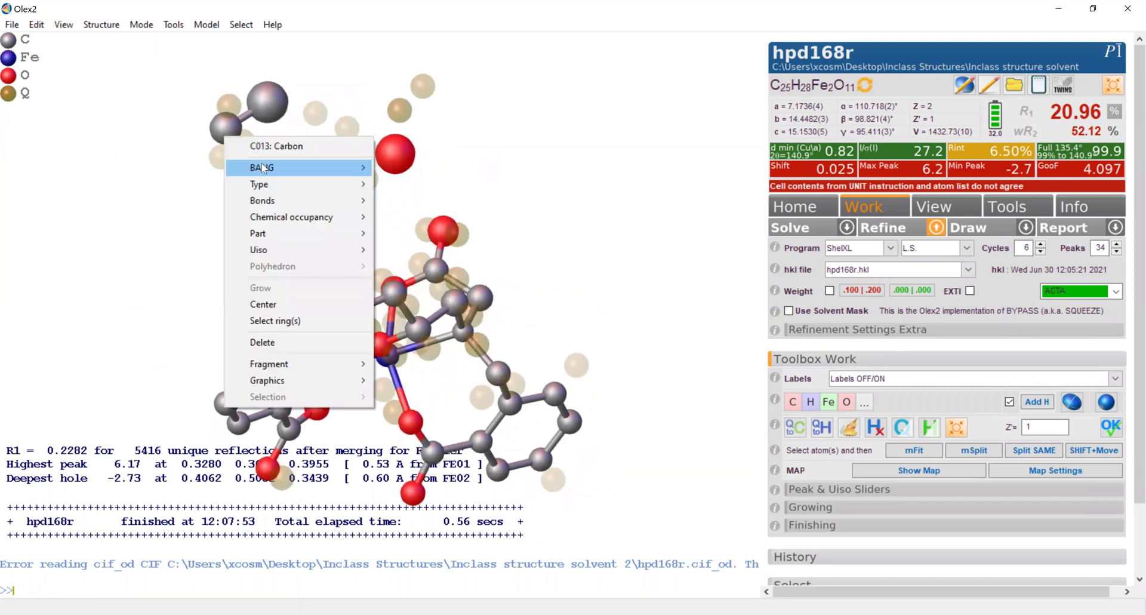
mouse_move(263, 167)
left_click(410, 168)
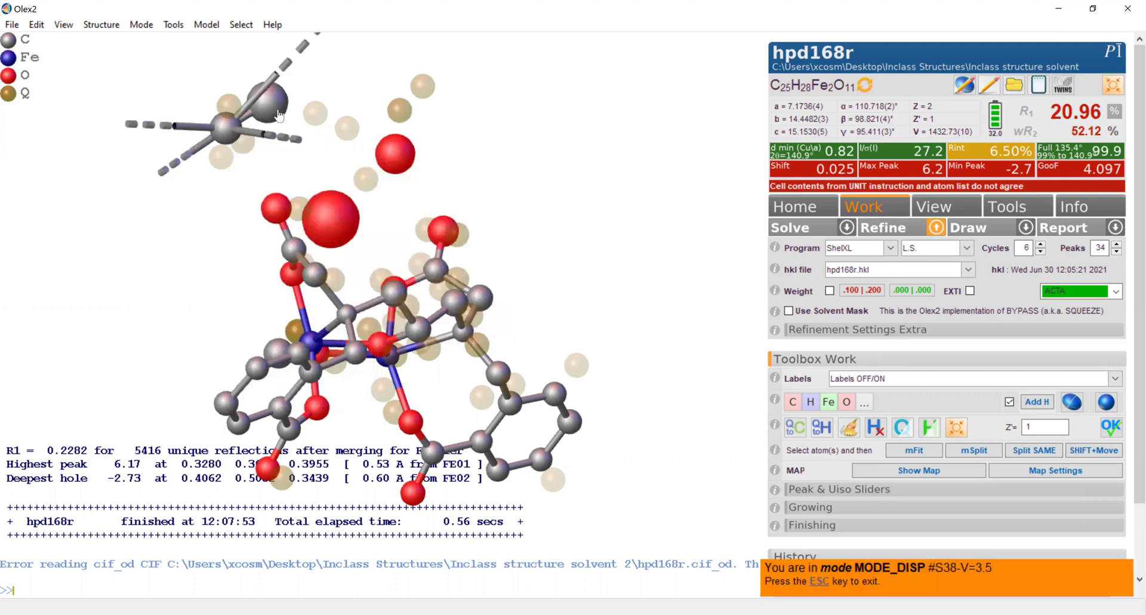
right_click(279, 110)
mouse_move(344, 141)
left_click(452, 140)
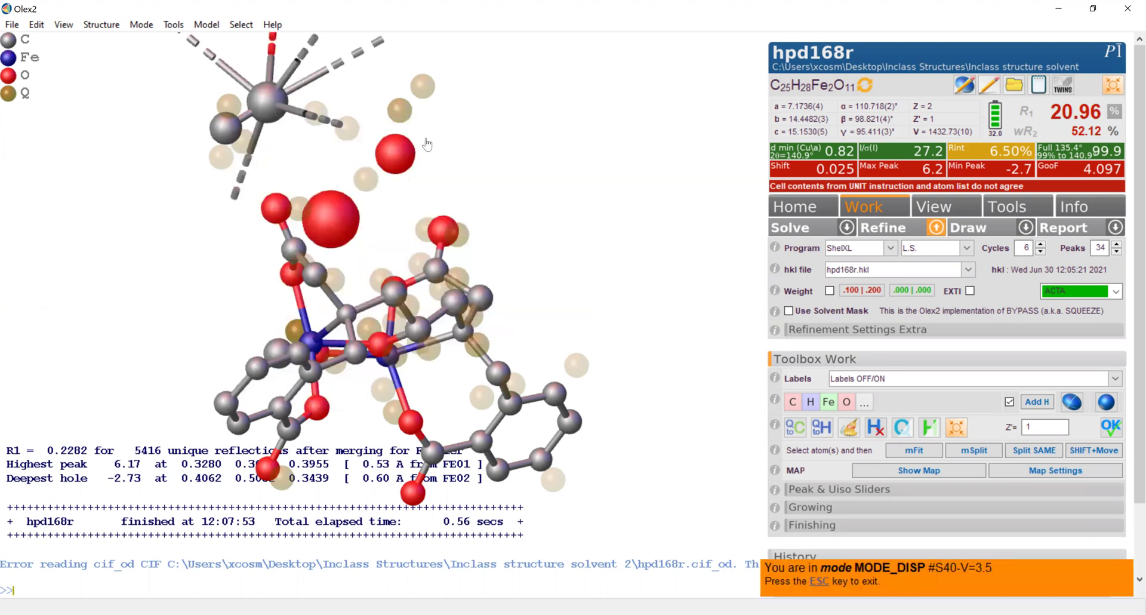
left_click(818, 580)
left_click_drag(334, 179, 176, 194)
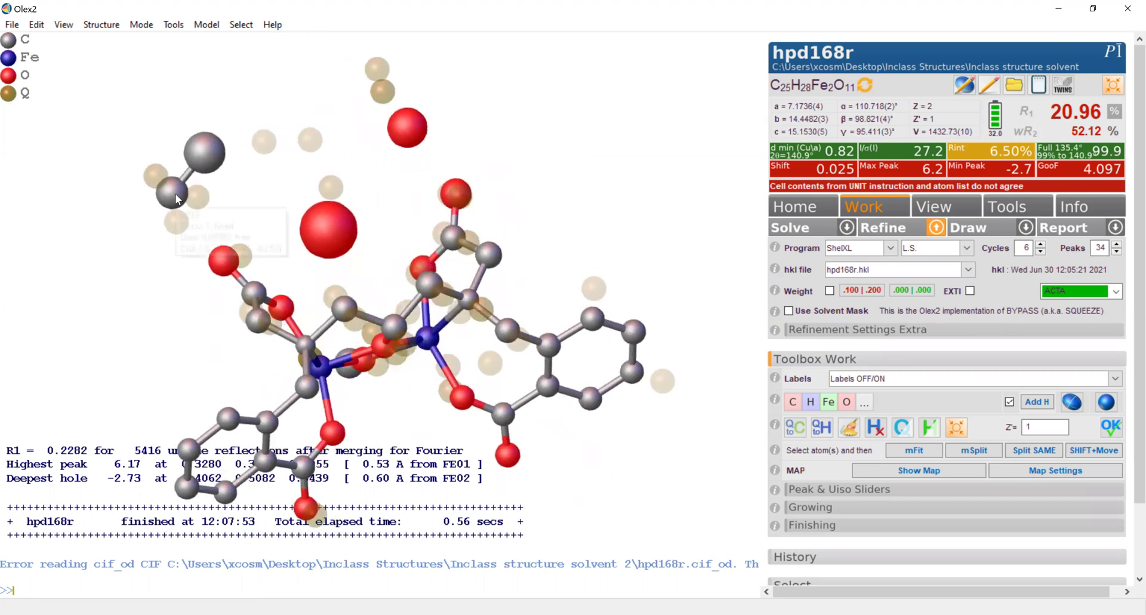
Step: Reassign carbon C013 of the isolated two-carbon fragment as oxygen and refine the structure
right_click(175, 194)
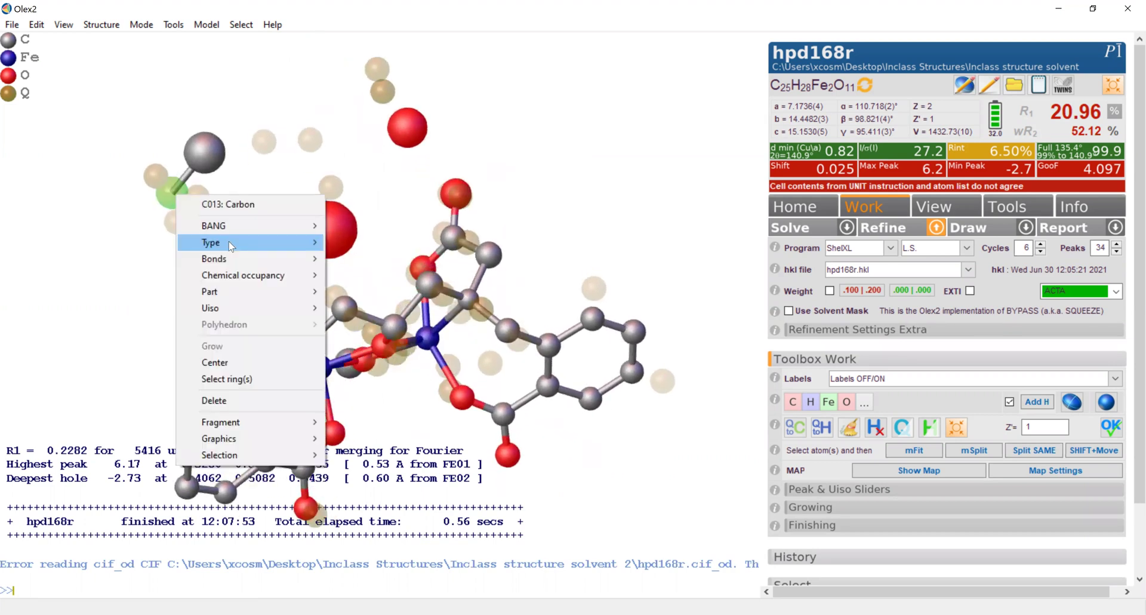
left_click(350, 275)
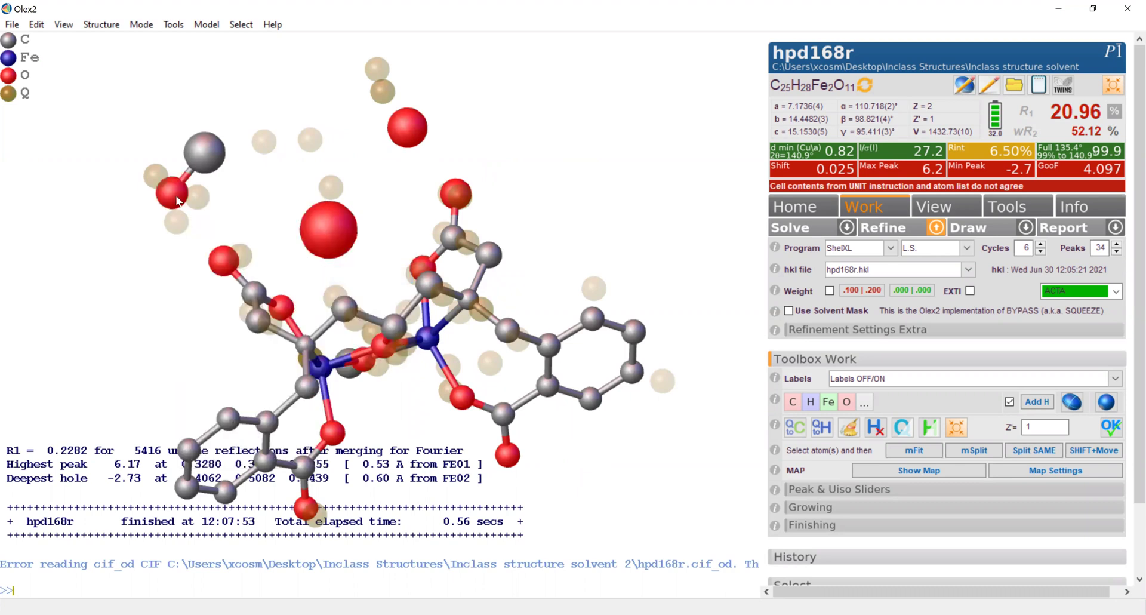
right_click(176, 198)
mouse_move(220, 228)
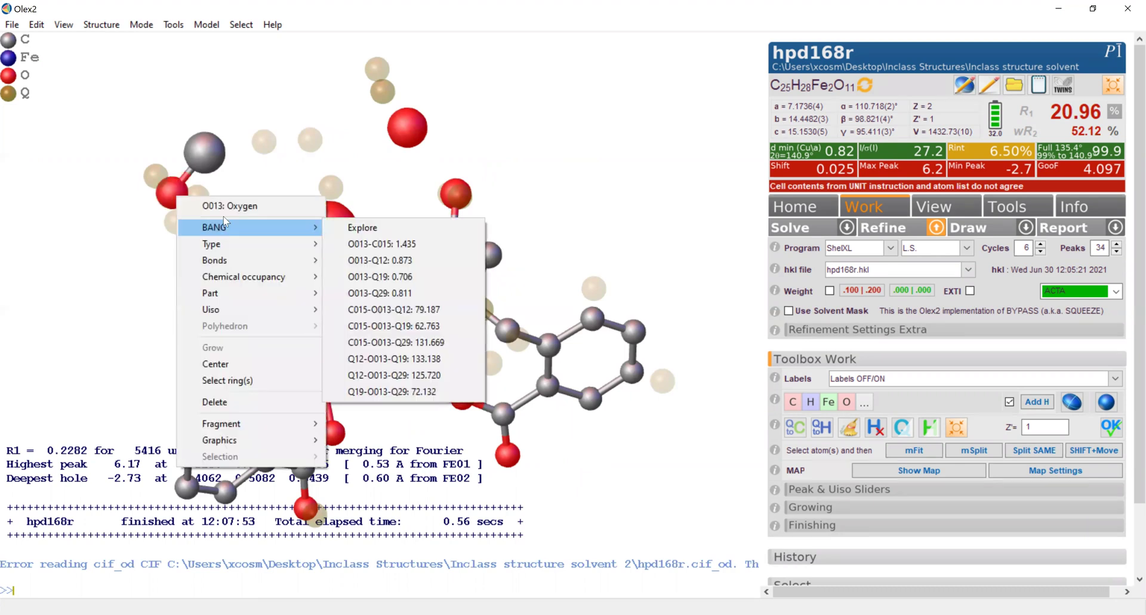
left_click(263, 114)
left_click_drag(269, 111, 366, 77)
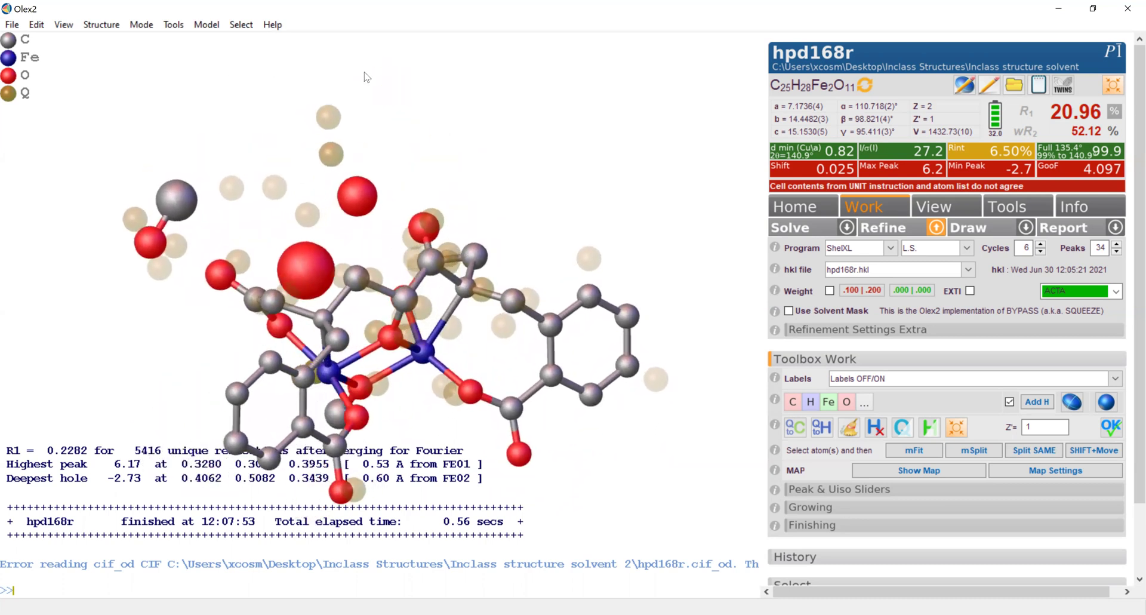
left_click(911, 232)
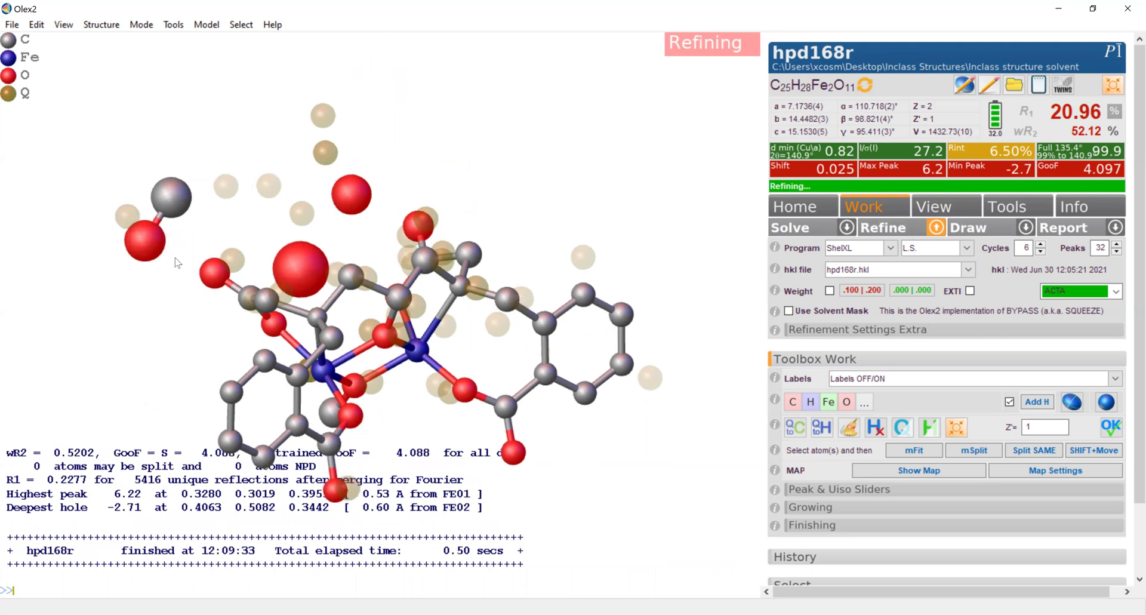
Step: Set the chemical occupancy of the isolated oxygen O016 to 1/2
left_click_drag(199, 265, 203, 174)
left_click_drag(292, 295, 297, 272)
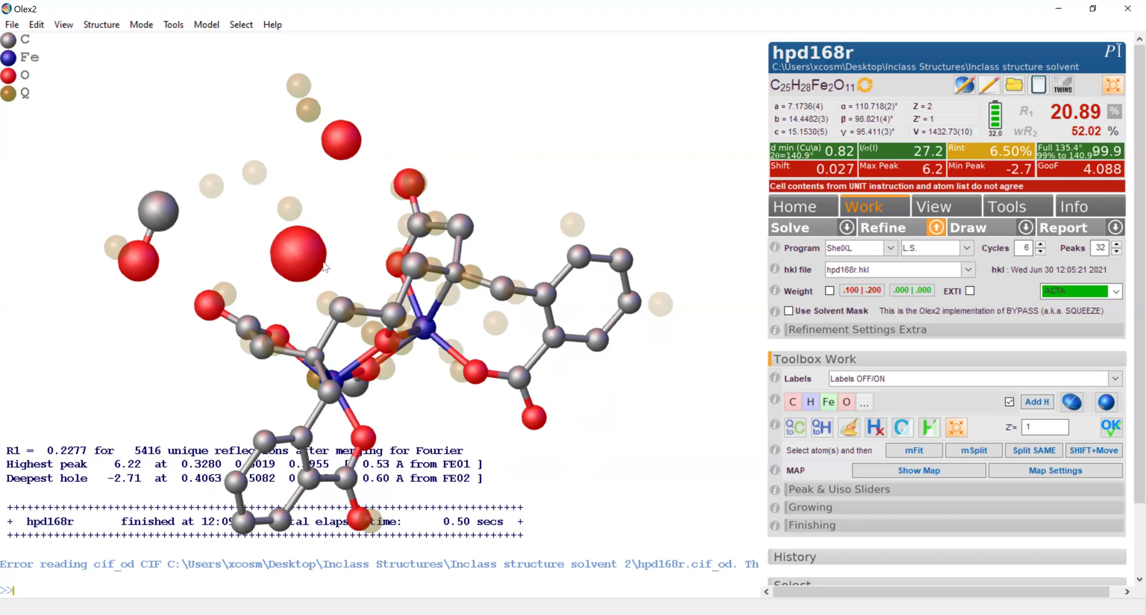
mouse_move(298, 256)
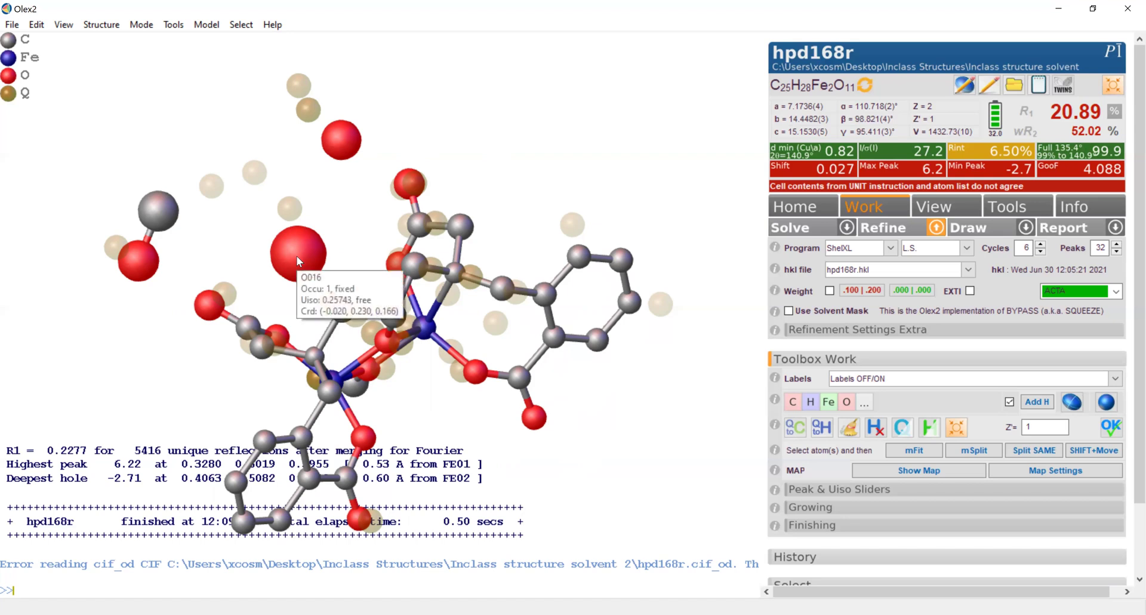
right_click(298, 257)
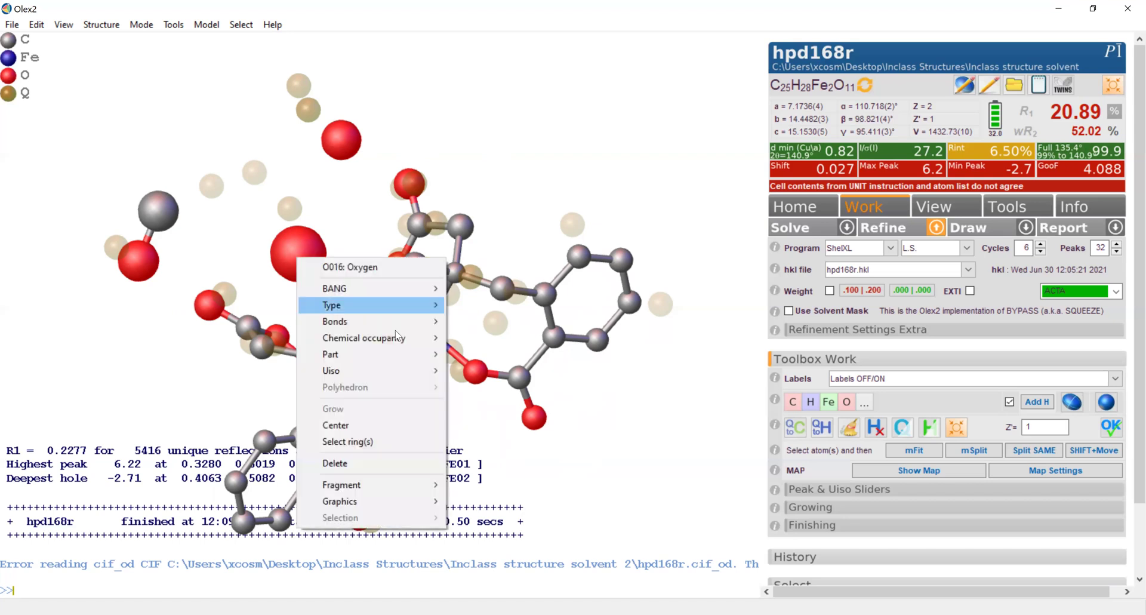
mouse_move(395, 340)
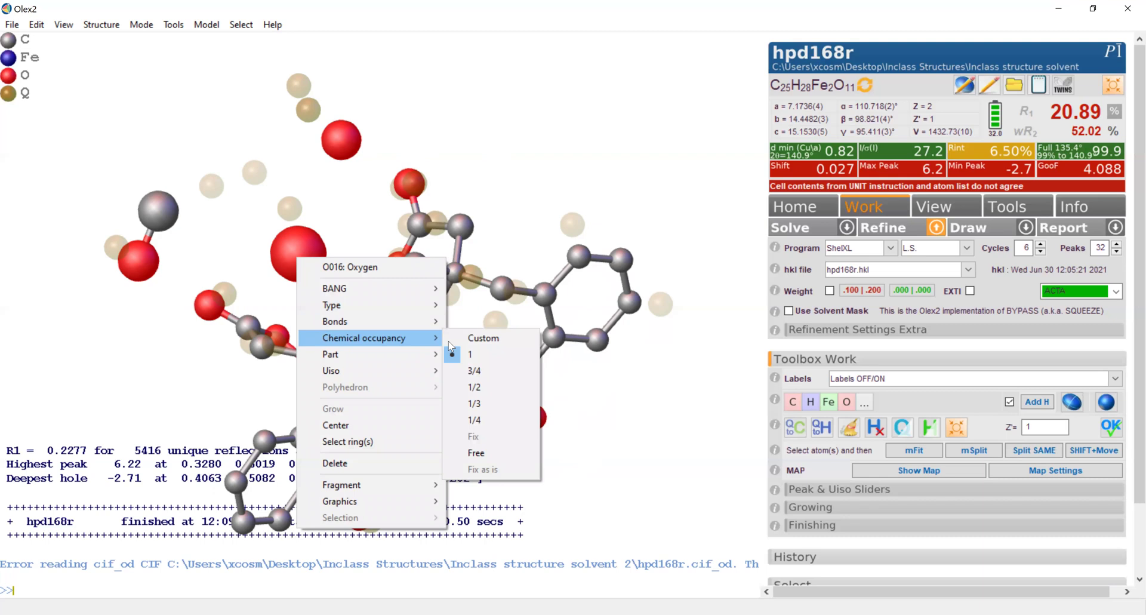
left_click(495, 389)
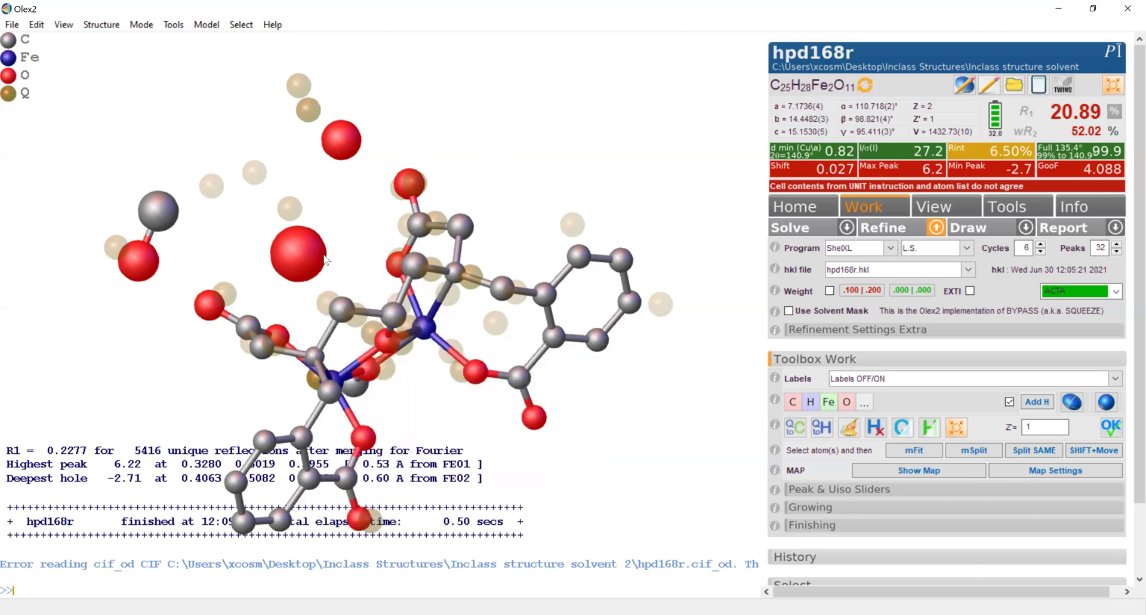
mouse_move(283, 273)
right_click(294, 266)
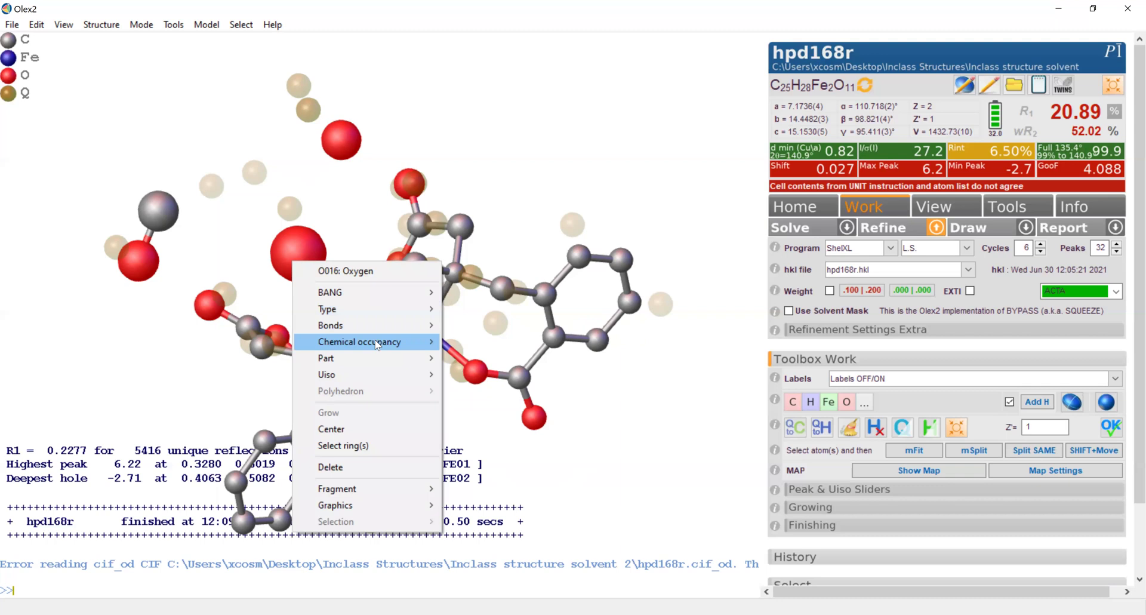
mouse_move(377, 344)
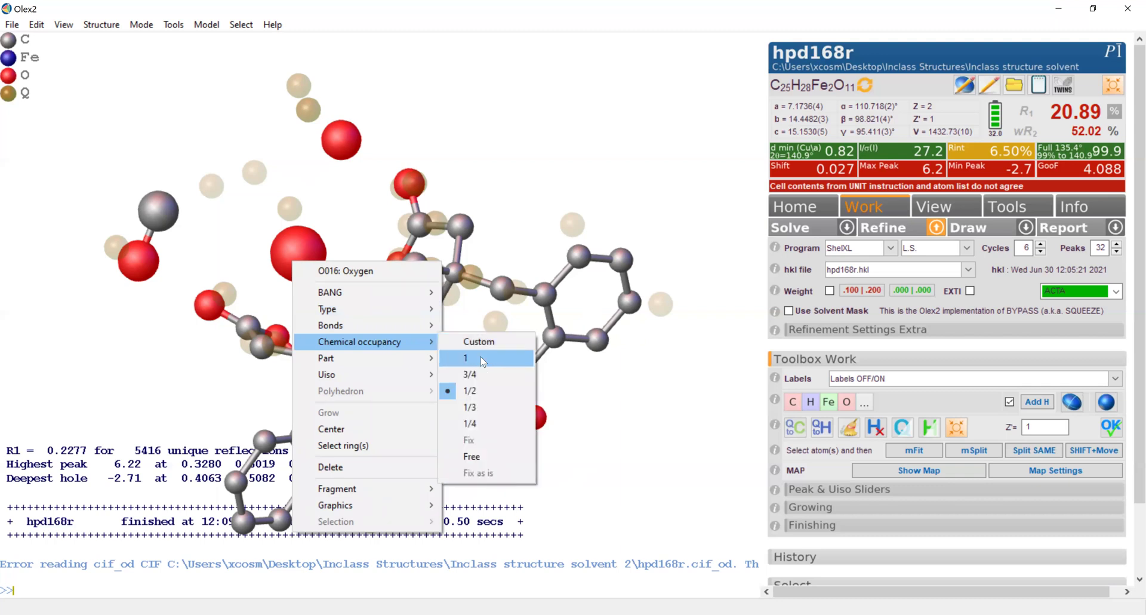
left_click(484, 392)
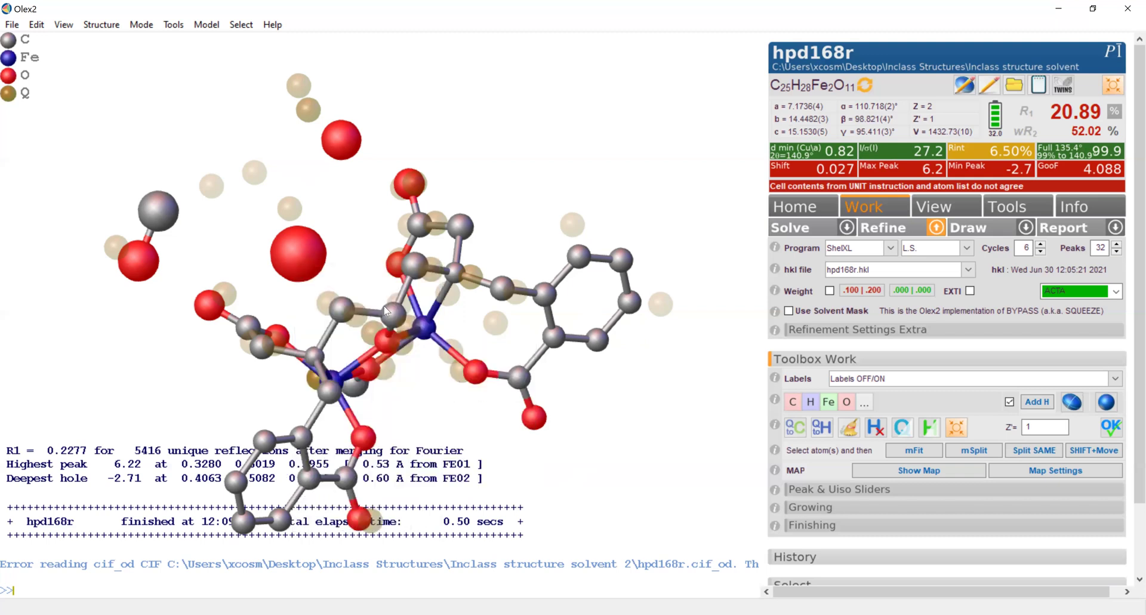
mouse_move(267, 225)
left_mouse_down()
mouse_move(258, 213)
mouse_move(270, 227)
left_mouse_up()
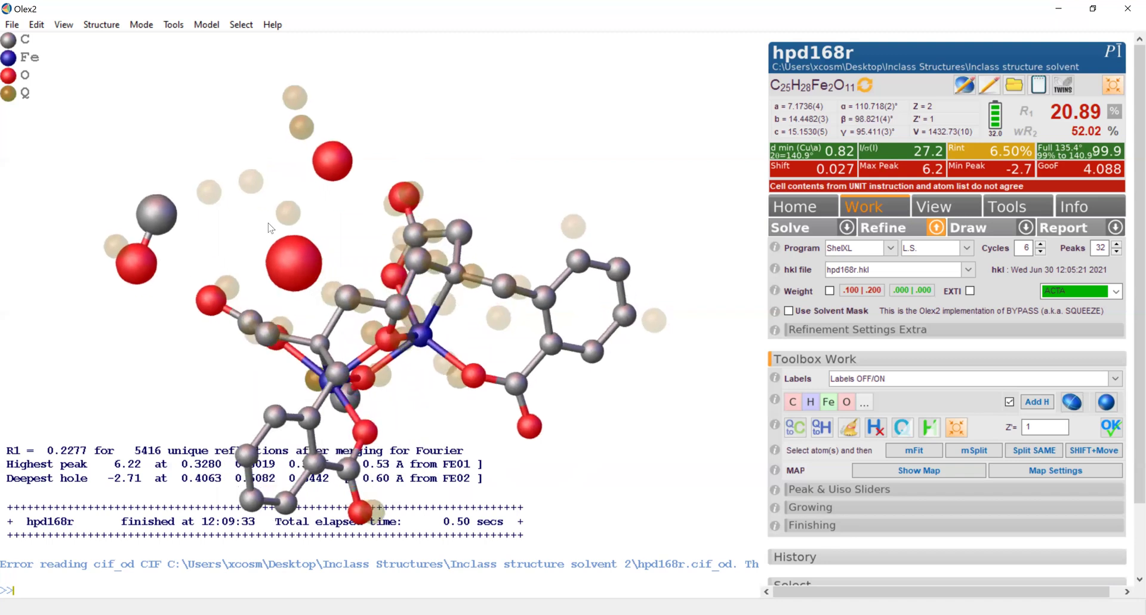
Step: Refine the structure with the half-occupied oxygen and check the occupancy and Uiso of O016
left_click(882, 227)
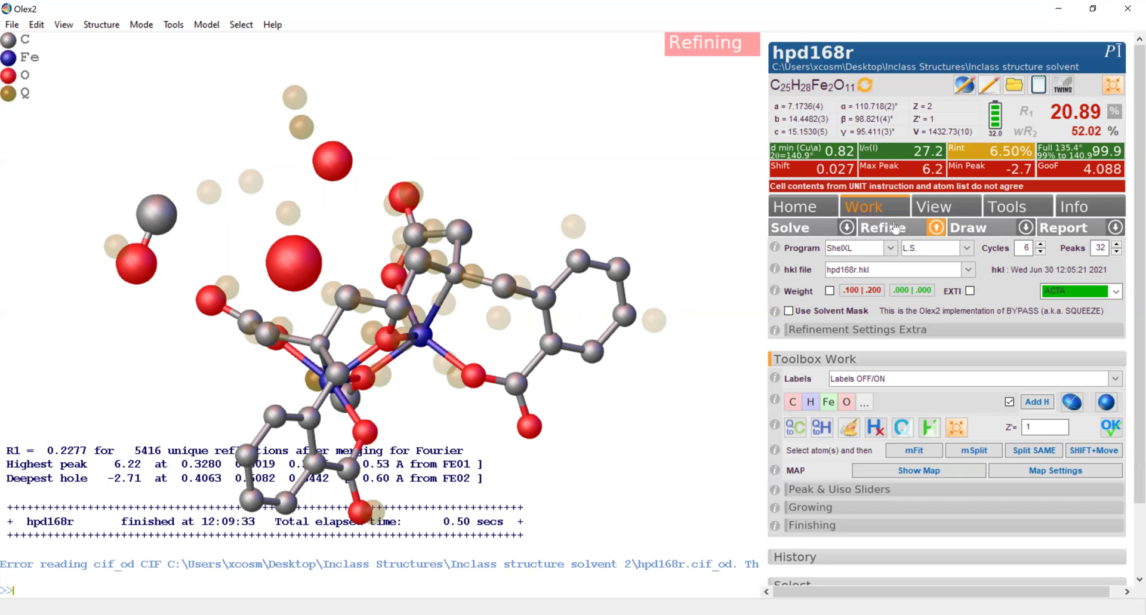
left_click(894, 228)
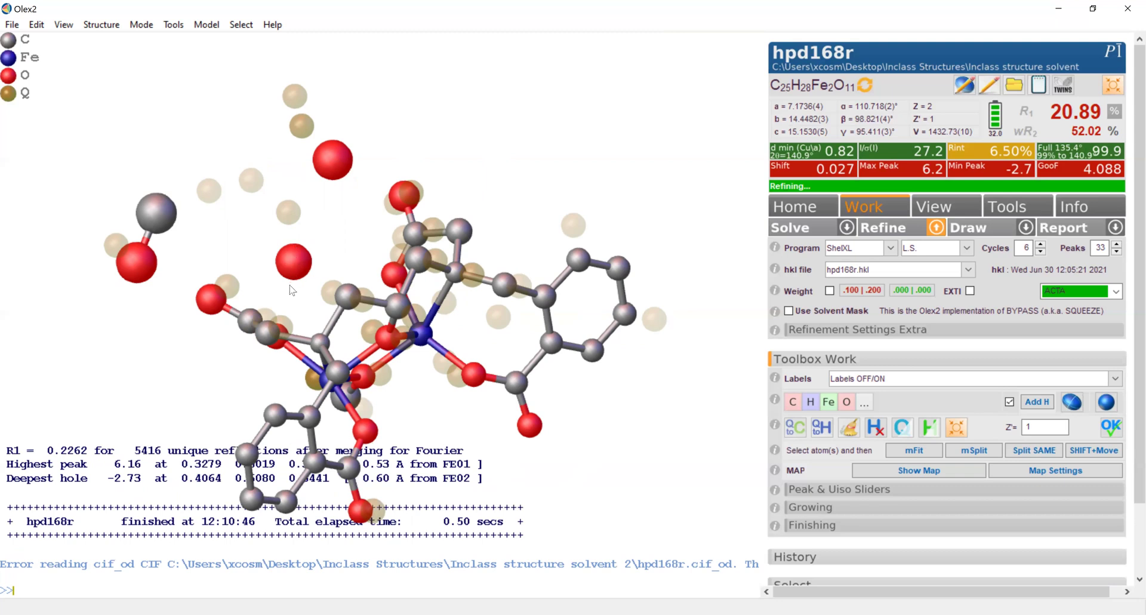
mouse_move(296, 259)
left_mouse_down()
mouse_move(295, 242)
mouse_move(272, 251)
mouse_move(320, 226)
mouse_move(319, 286)
mouse_move(298, 246)
left_mouse_up()
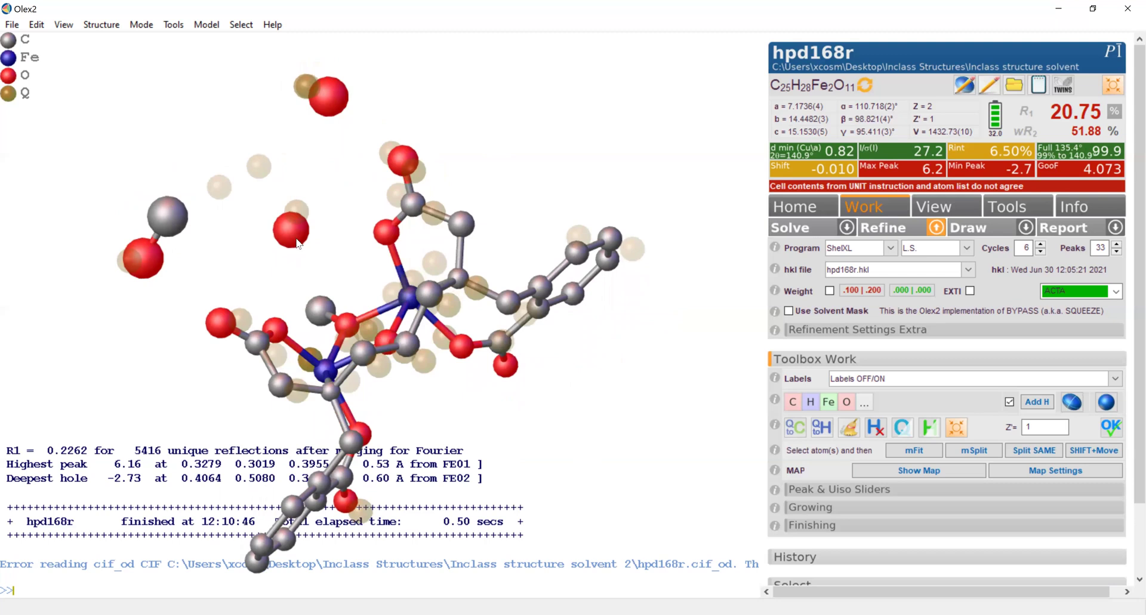
mouse_move(298, 251)
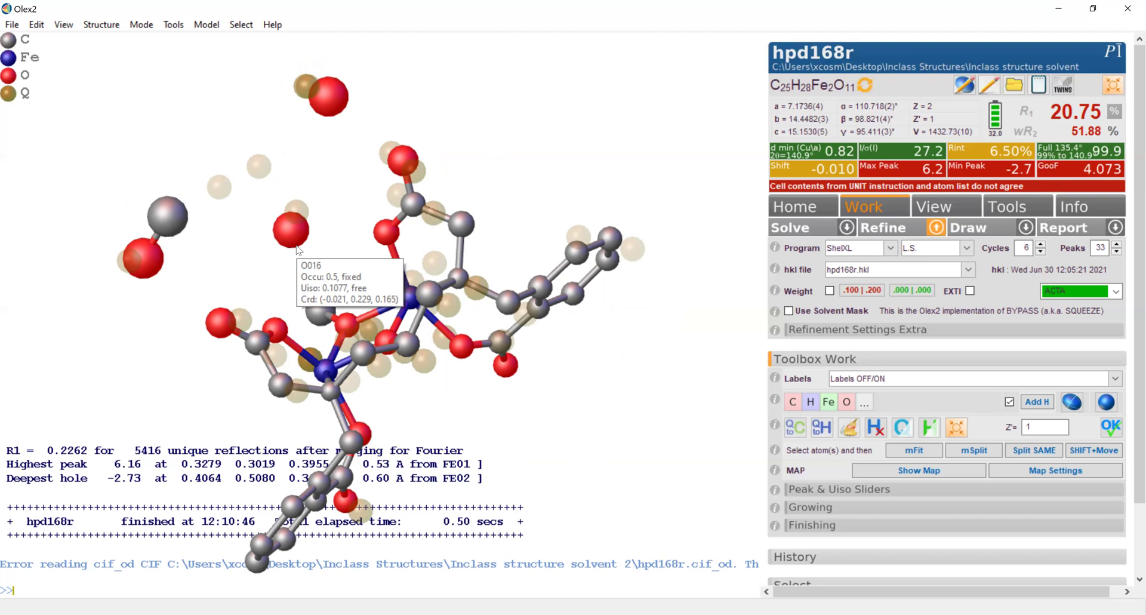
Step: Set the number of peaks to 20 and refine the structure anisotropically
left_click_drag(305, 162, 243, 117)
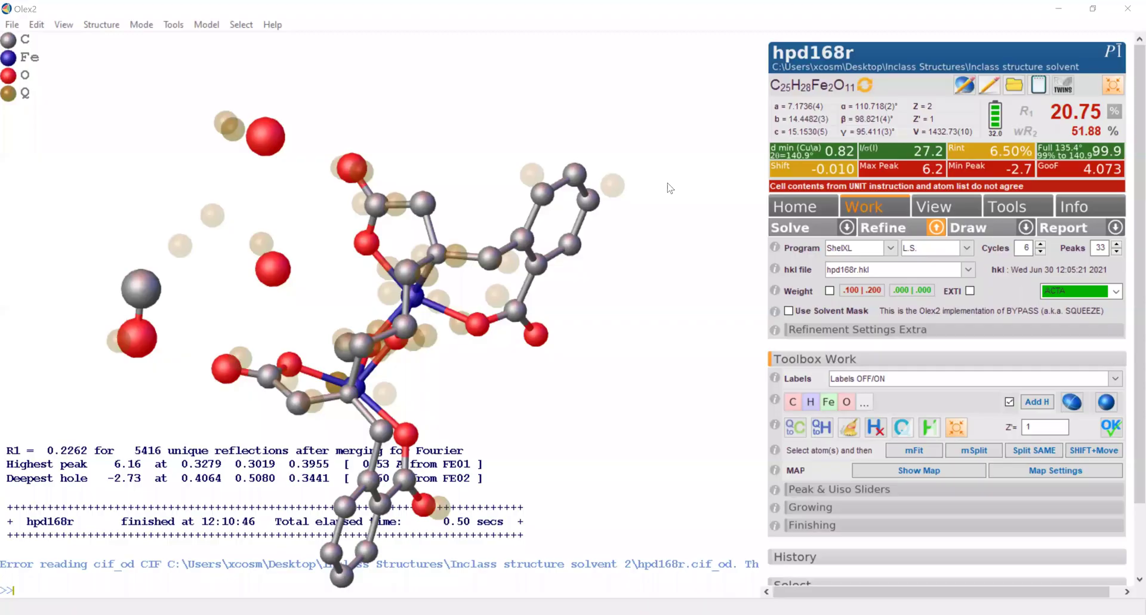
left_click_drag(277, 221, 272, 123)
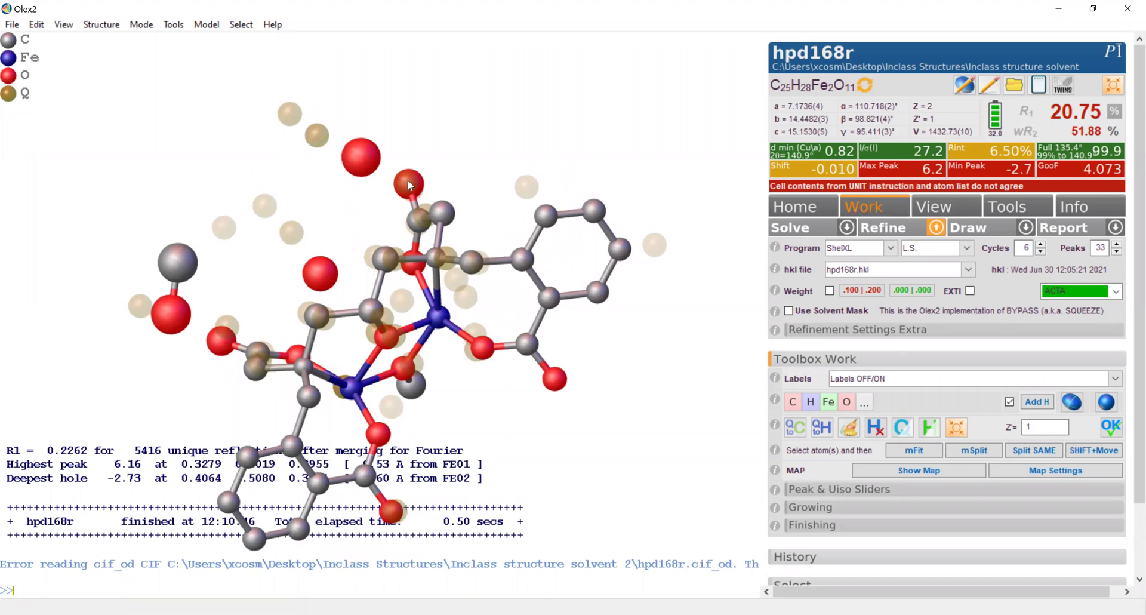
left_click_drag(316, 148, 338, 346)
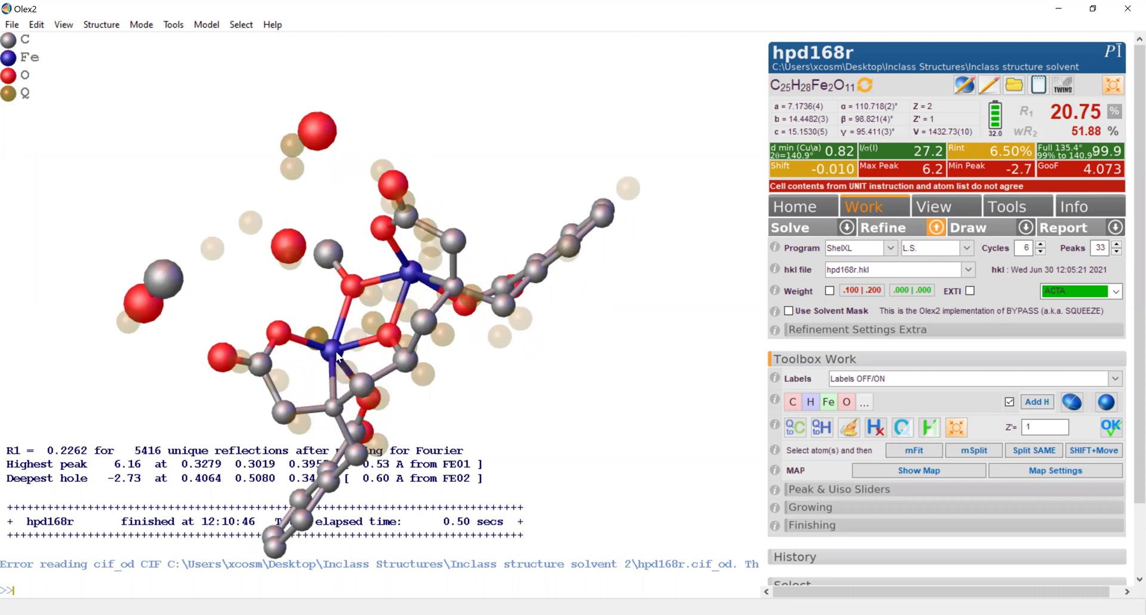
mouse_move(336, 352)
left_mouse_down()
mouse_move(333, 341)
mouse_move(333, 354)
left_mouse_up()
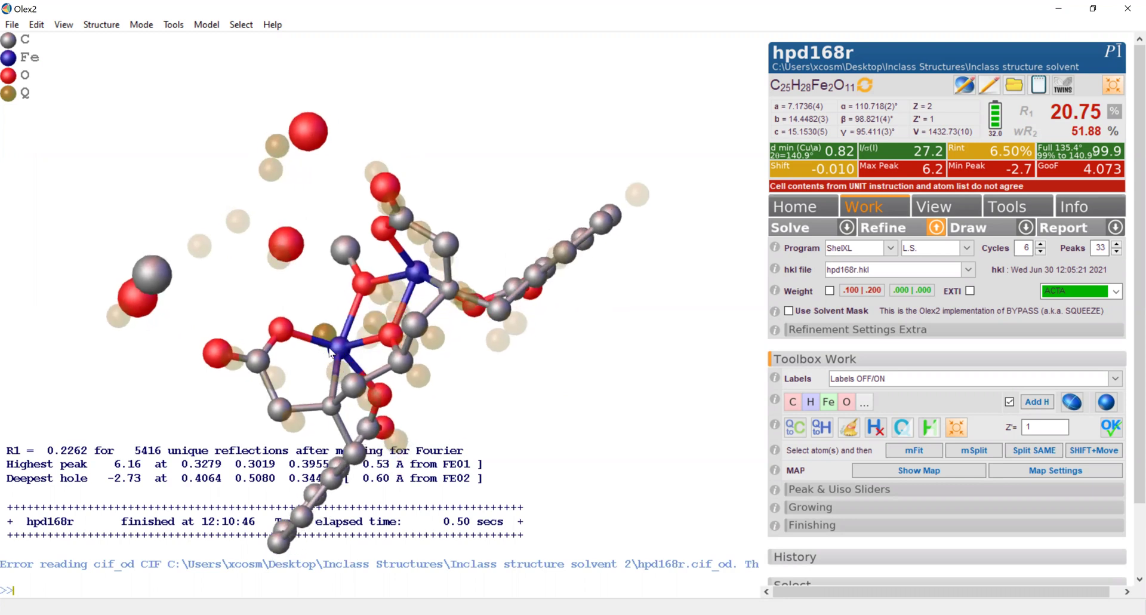
left_click_drag(331, 345, 516, 257)
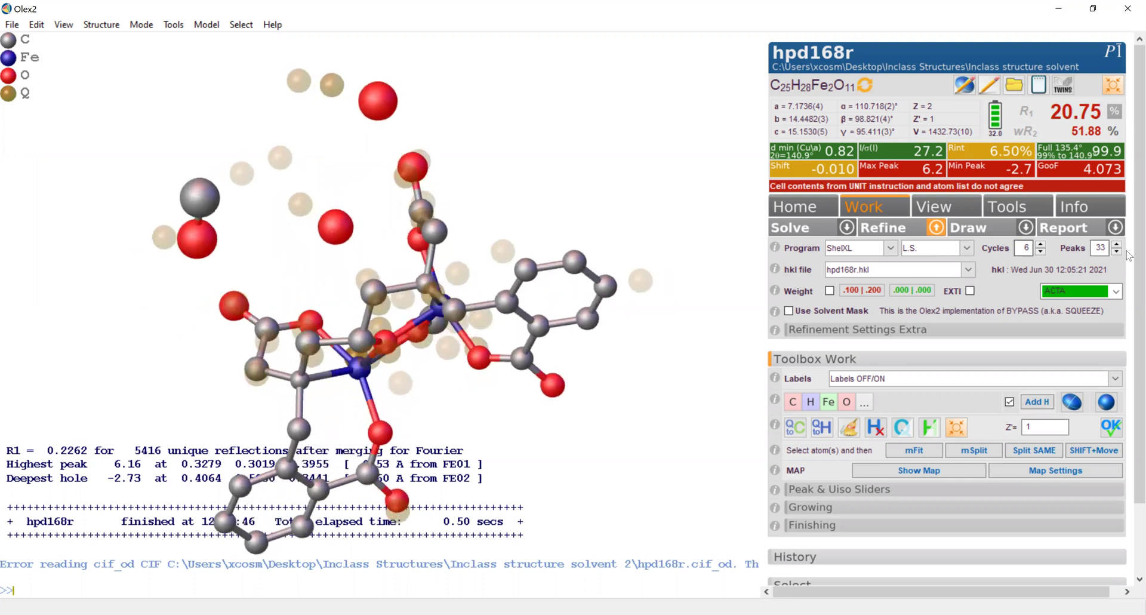
double_click(1105, 248)
type("20")
left_click(204, 25)
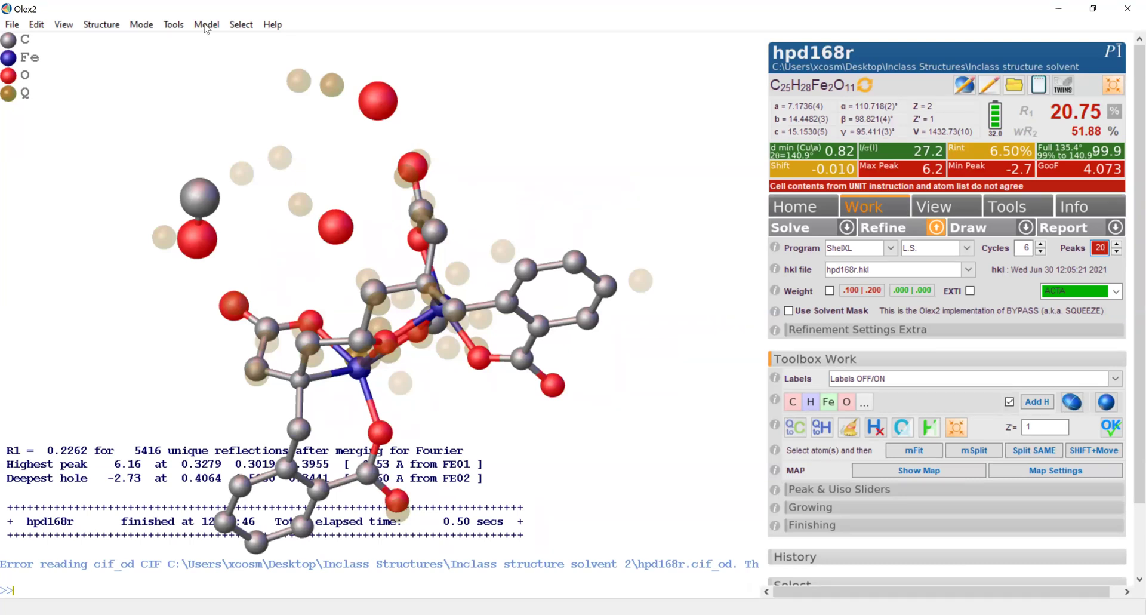
left_click(243, 118)
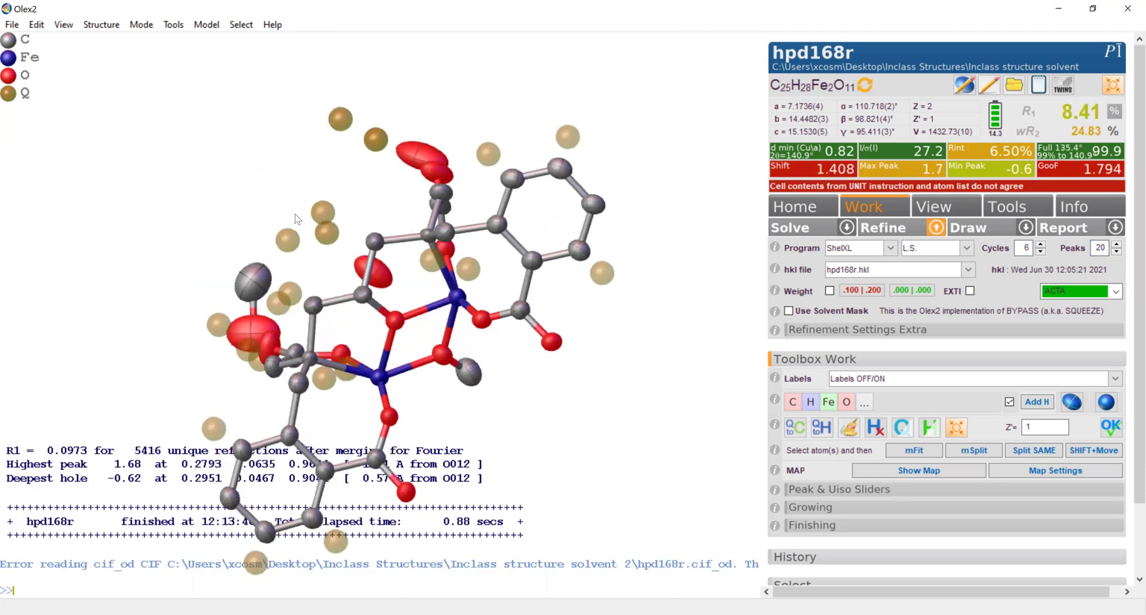
Step: Set the chemical occupancy of O013 and C015 in the isolated C–O fragment to 1/2 and refine the structure
left_click_drag(332, 245, 360, 251)
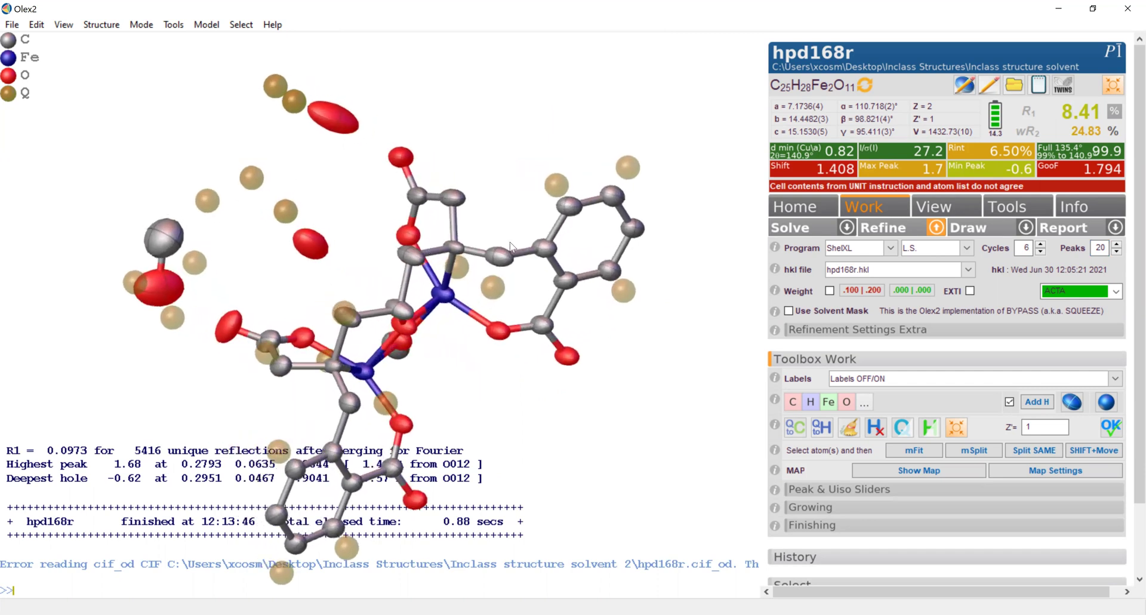
left_click_drag(352, 289, 388, 270)
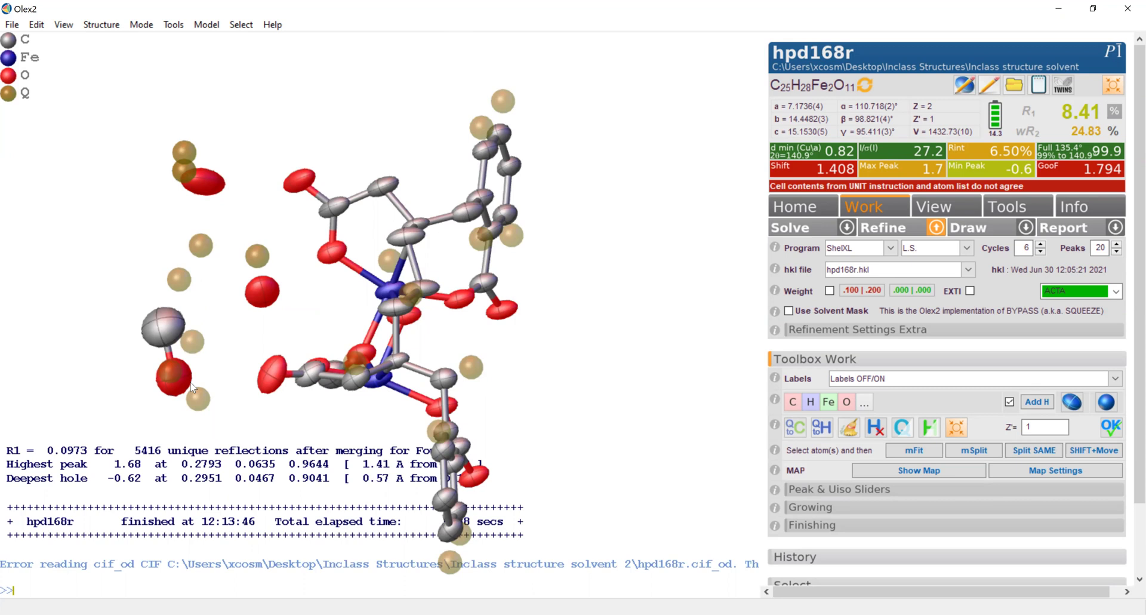
mouse_move(185, 386)
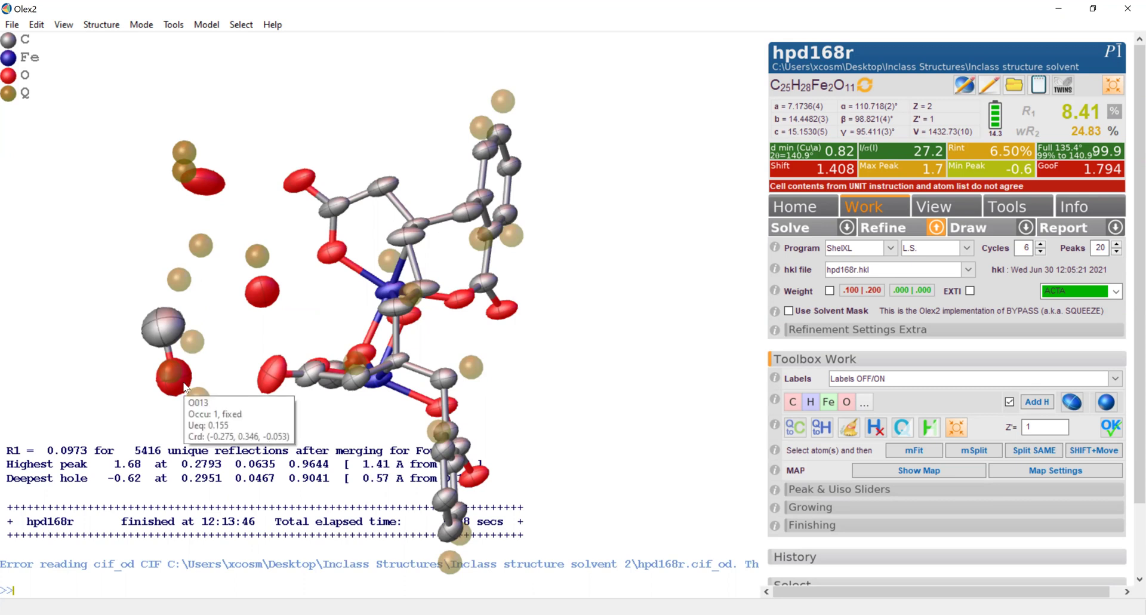
left_click(185, 387)
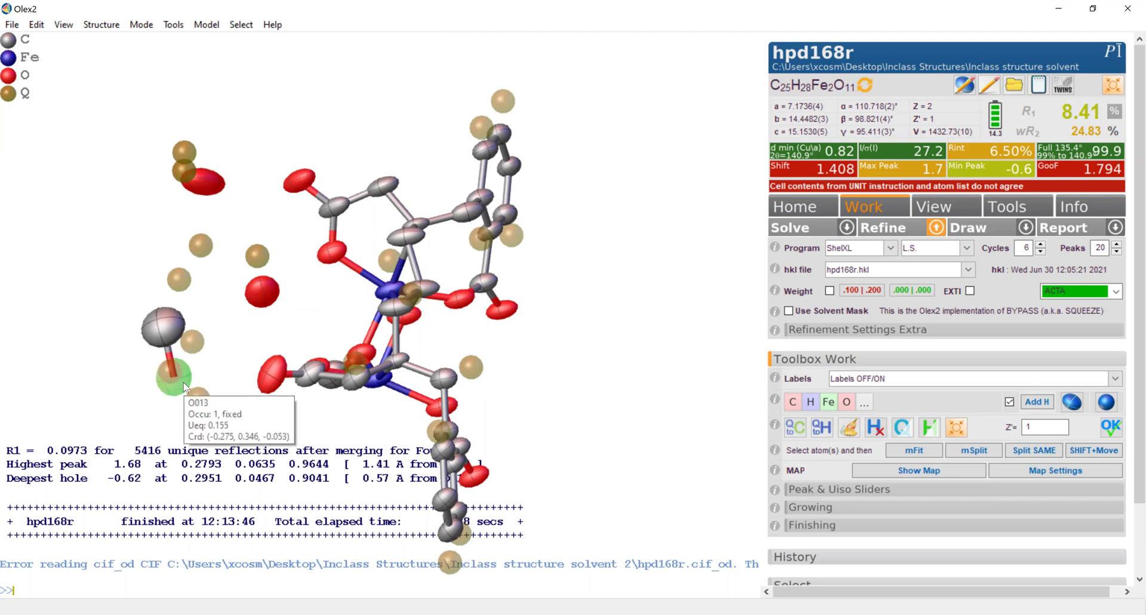
right_click(168, 329)
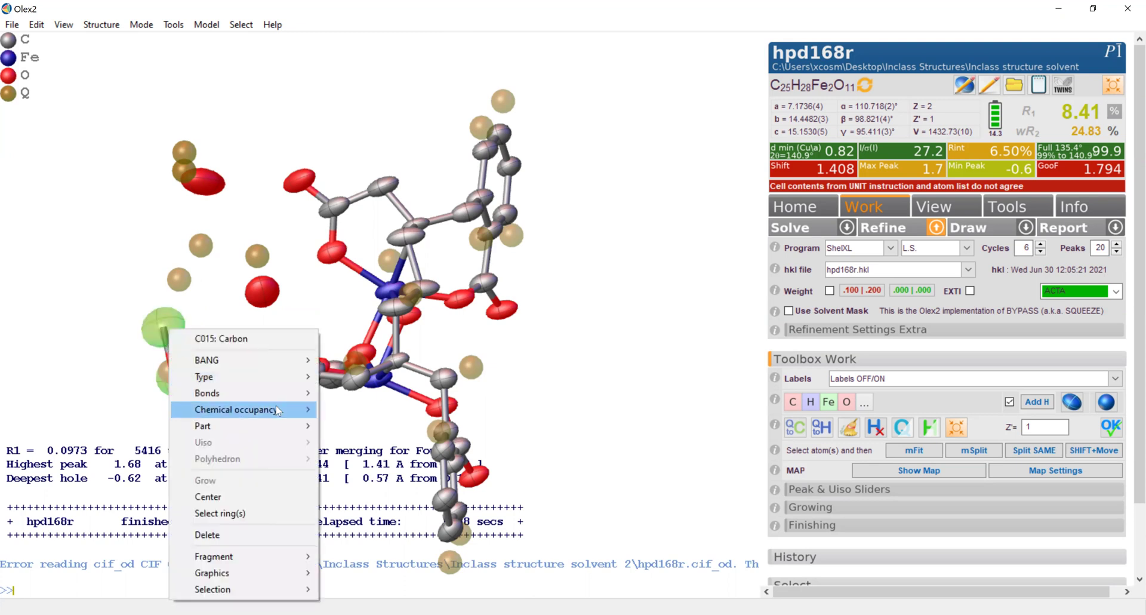
mouse_move(276, 411)
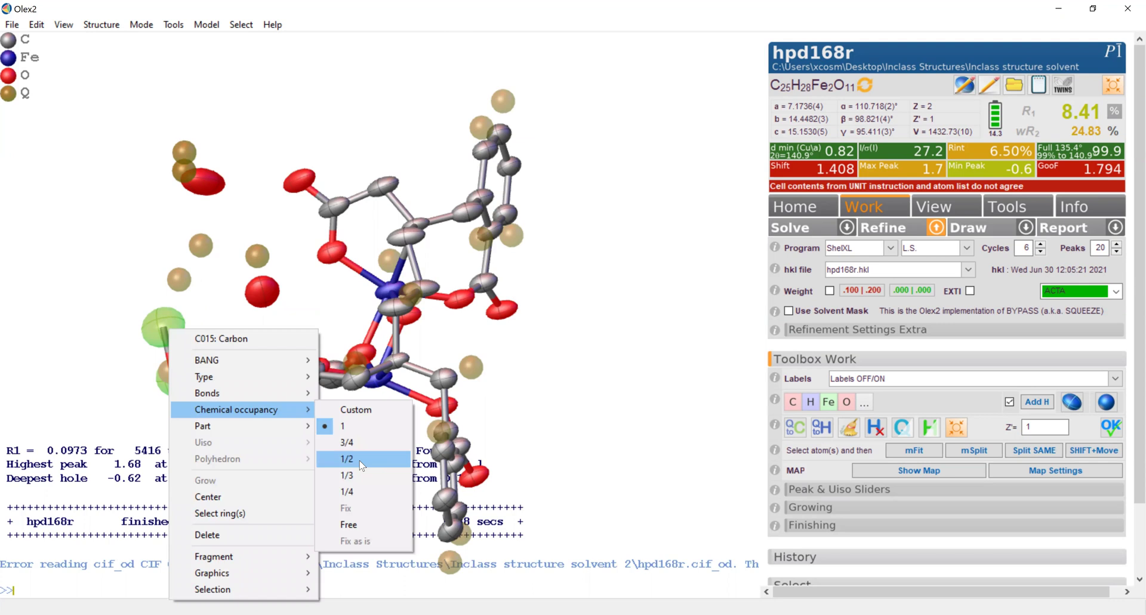
left_click(361, 465)
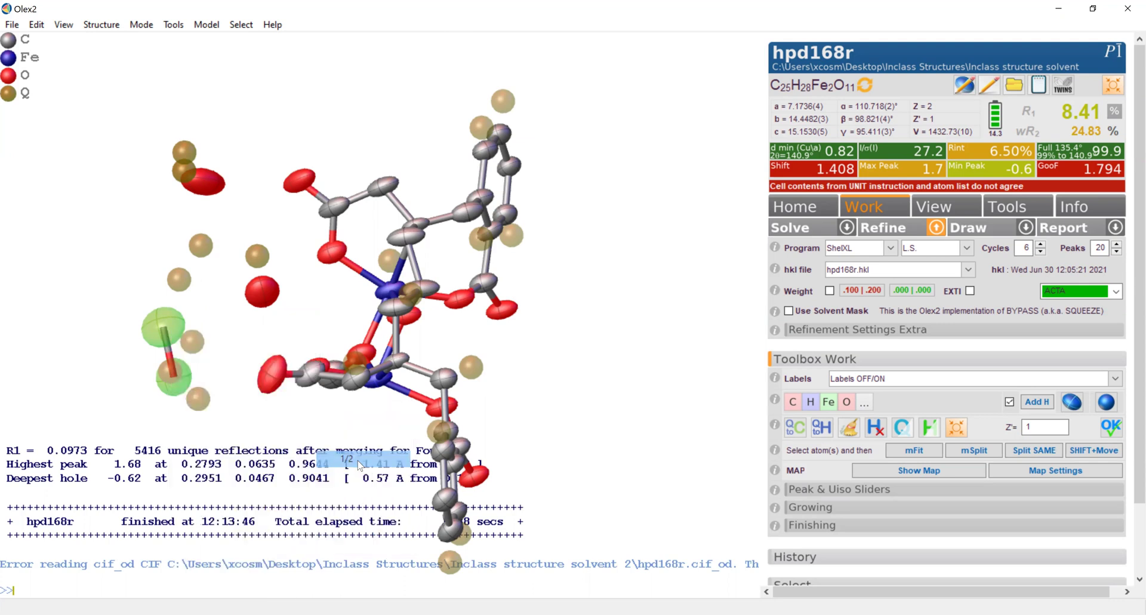
left_click(883, 229)
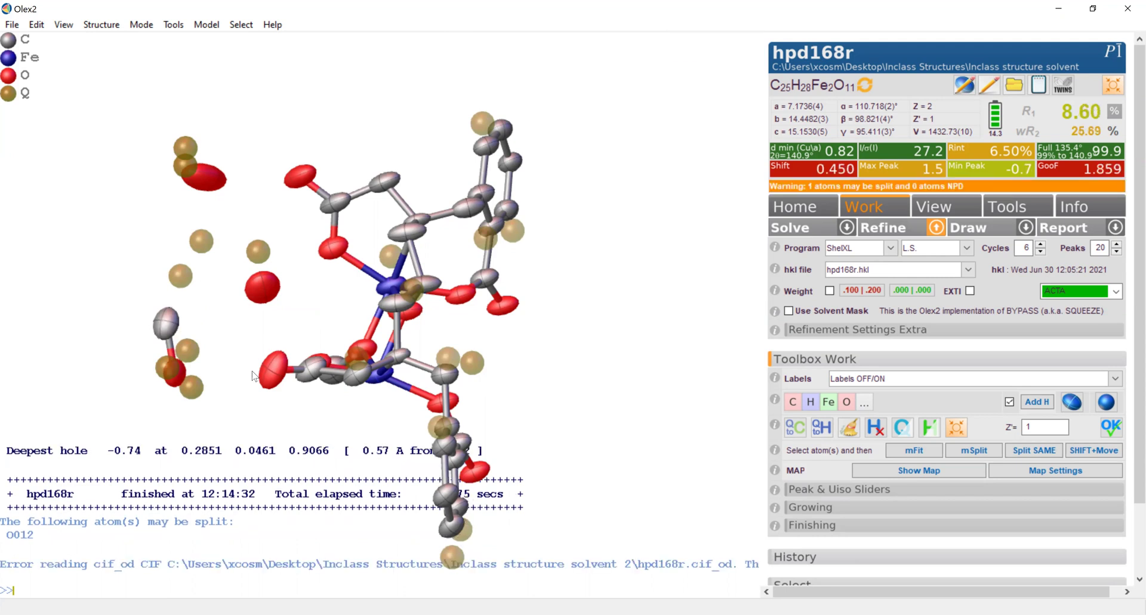
Step: Set the chemical occupancy of C015 and O013 in the isolated C–O fragment to 3/4, then refine and check O013
left_click_drag(177, 334, 164, 414)
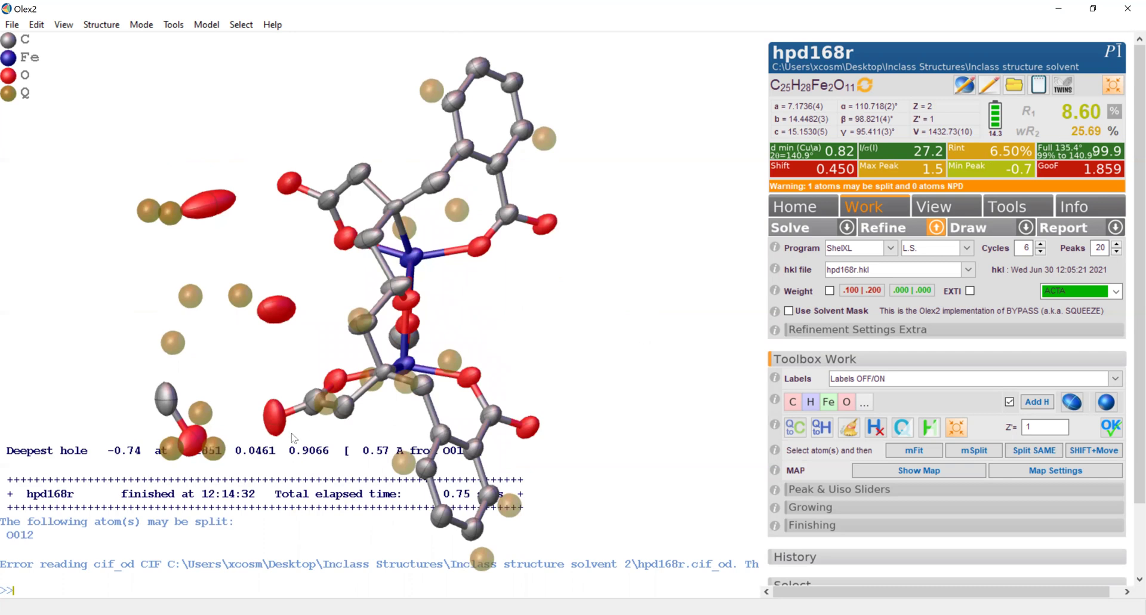
left_click(187, 444)
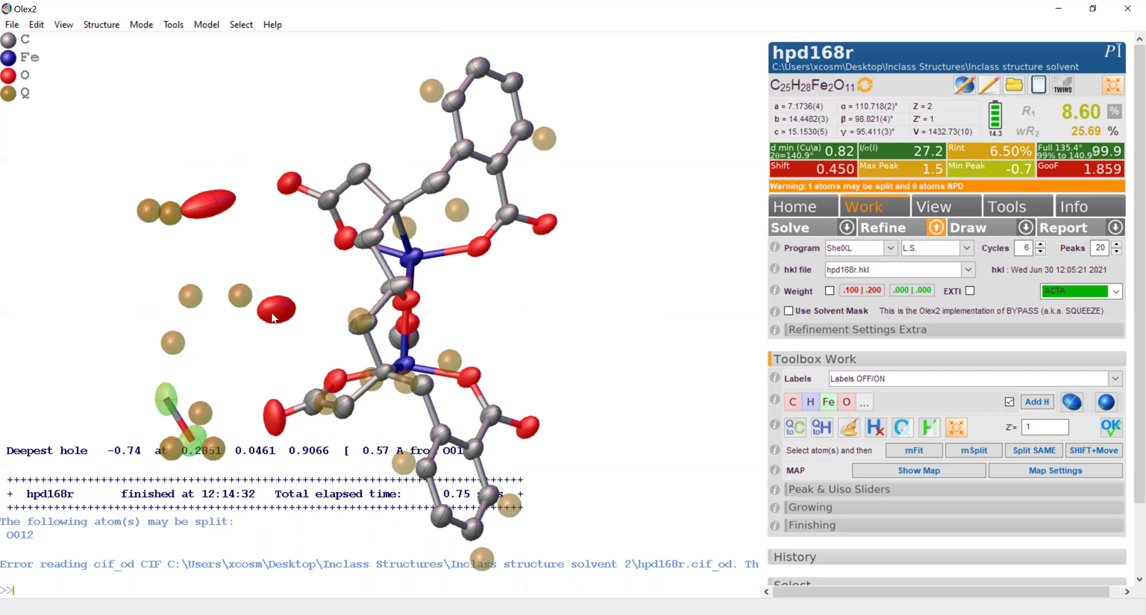
right_click(167, 397)
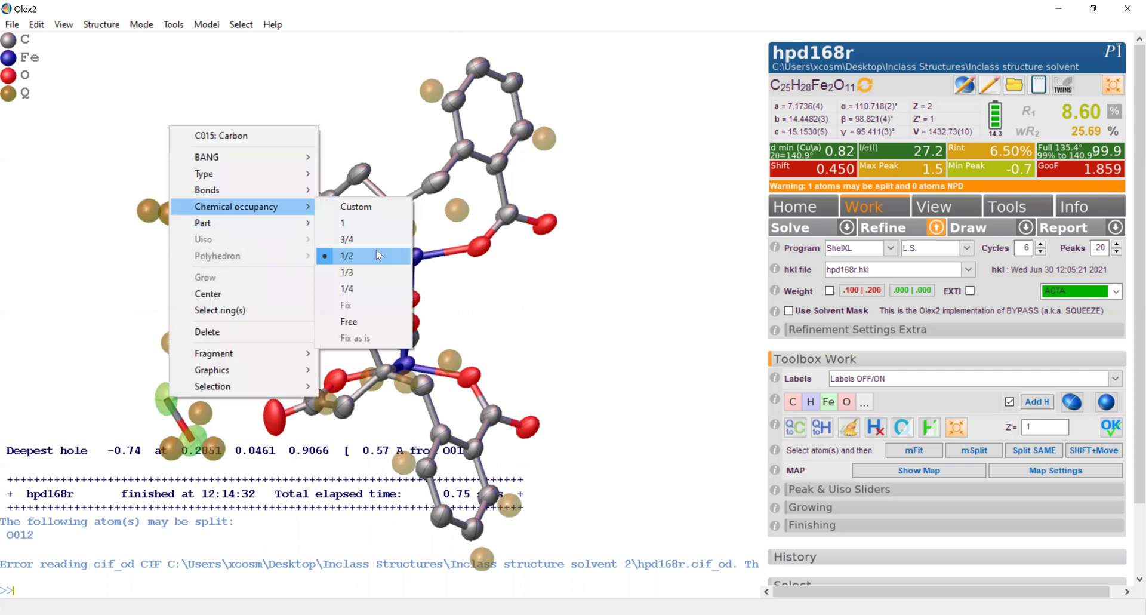
left_click(378, 253)
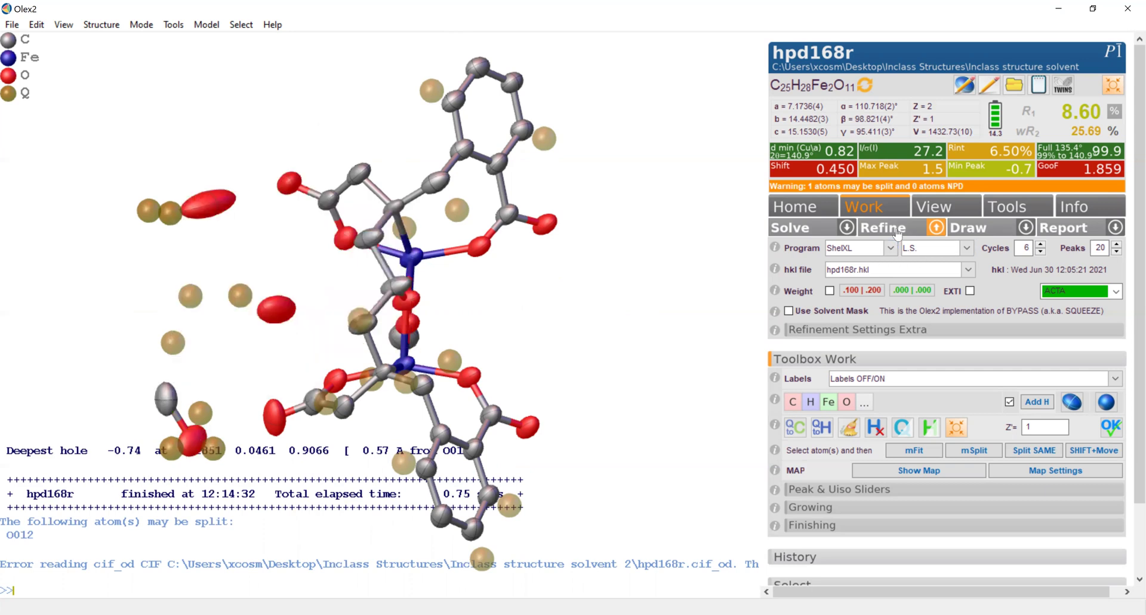
left_click(883, 228)
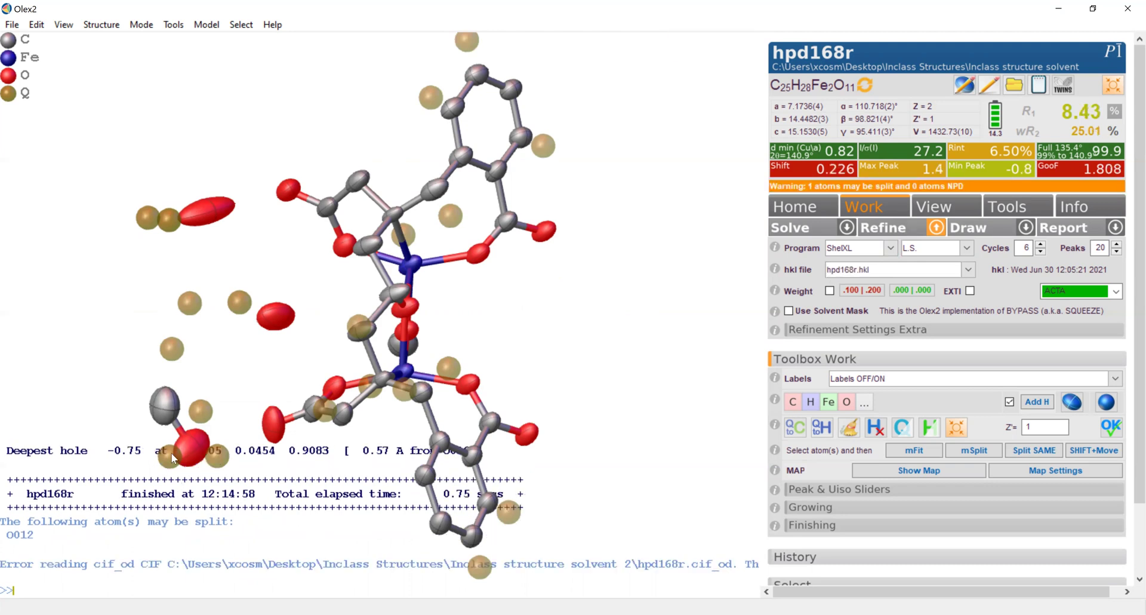
mouse_move(193, 451)
left_mouse_down()
mouse_move(200, 429)
mouse_move(199, 449)
left_mouse_up()
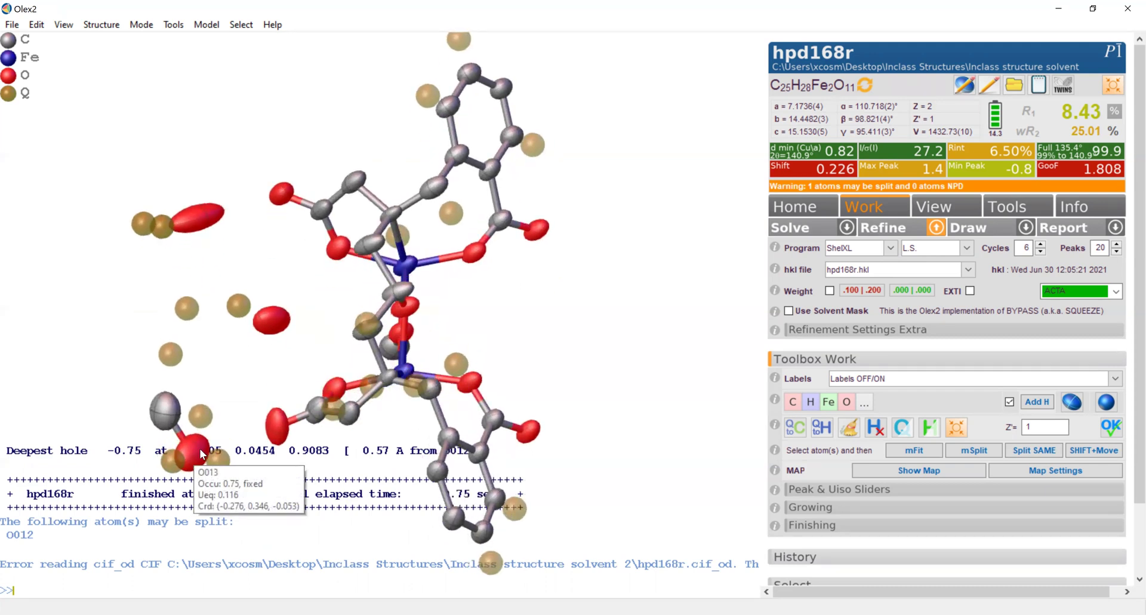
left_click(200, 451)
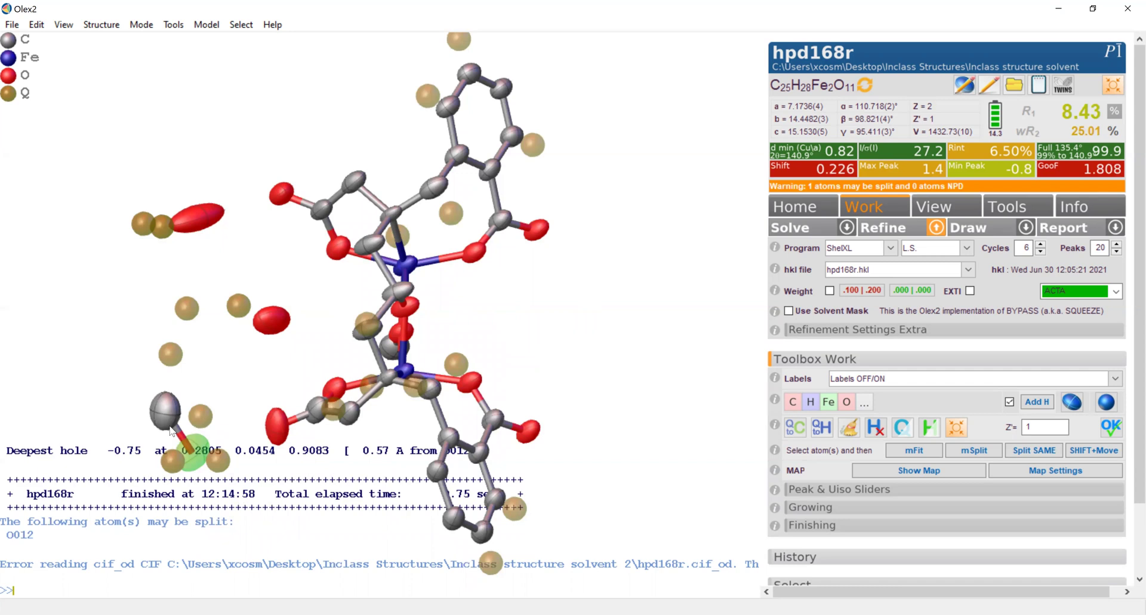
left_click(196, 453)
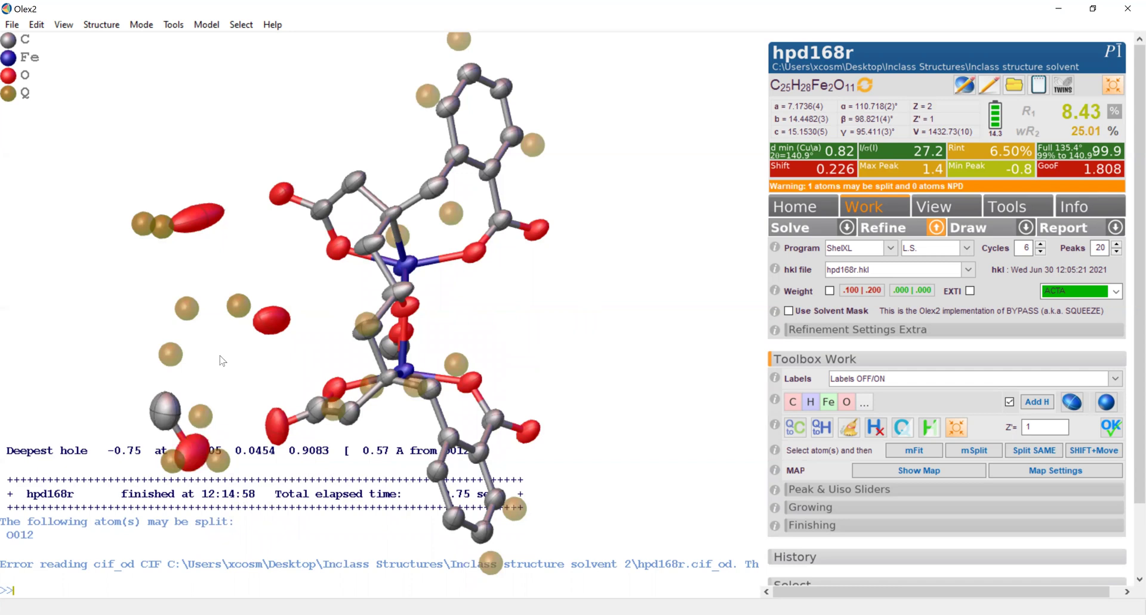
Step: Change residual density peak Q1 beside the elongated oxygen O012 to a carbon atom
left_click_drag(590, 126, 570, 124)
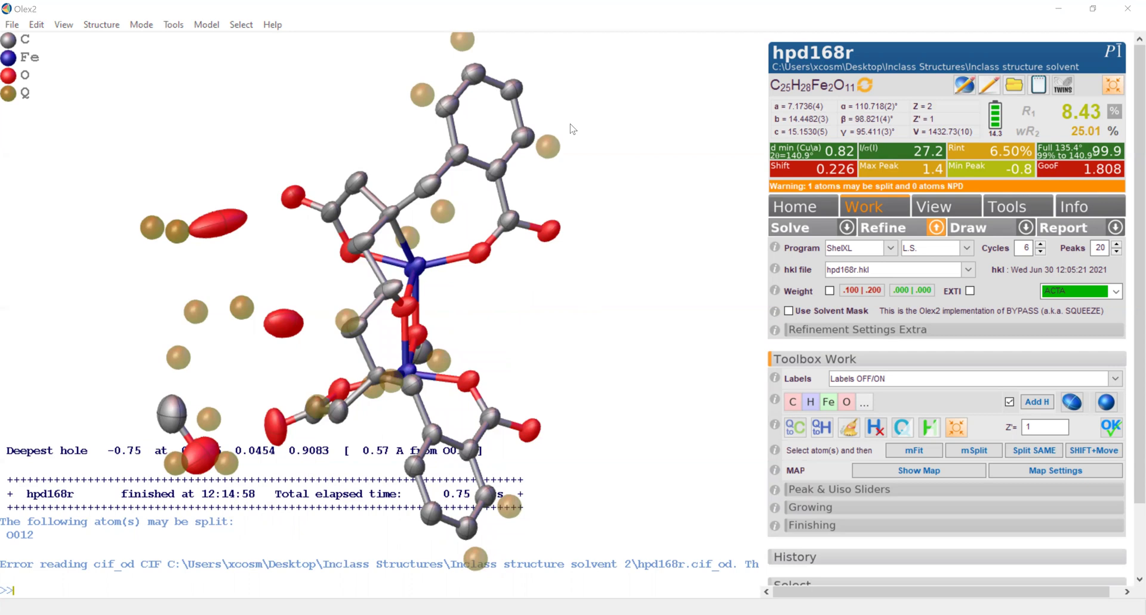
left_click_drag(267, 285, 294, 321)
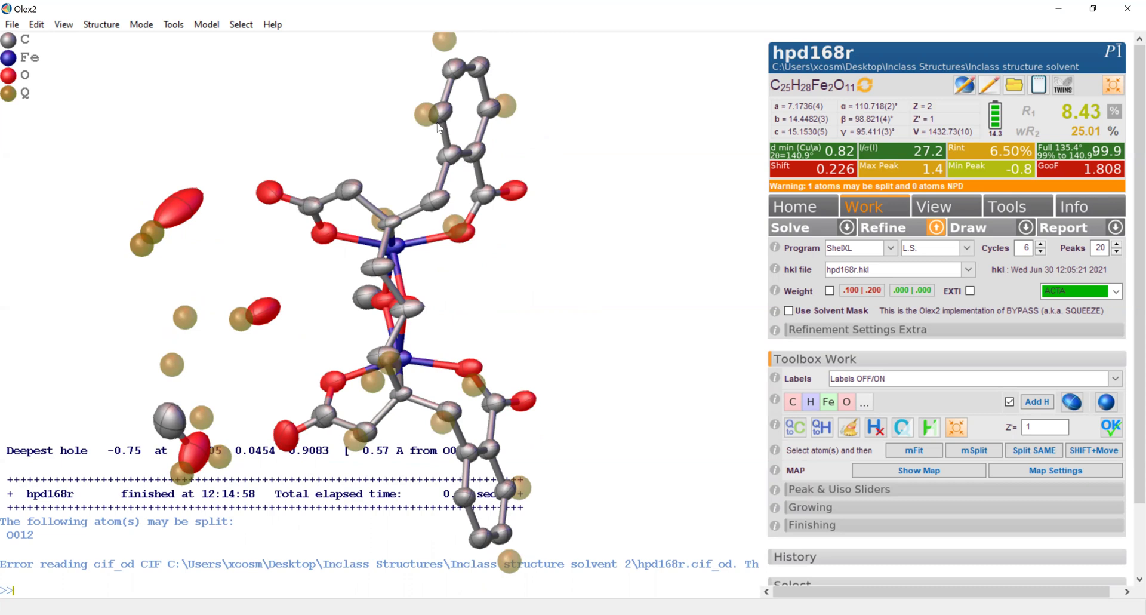
left_click_drag(285, 287, 196, 229)
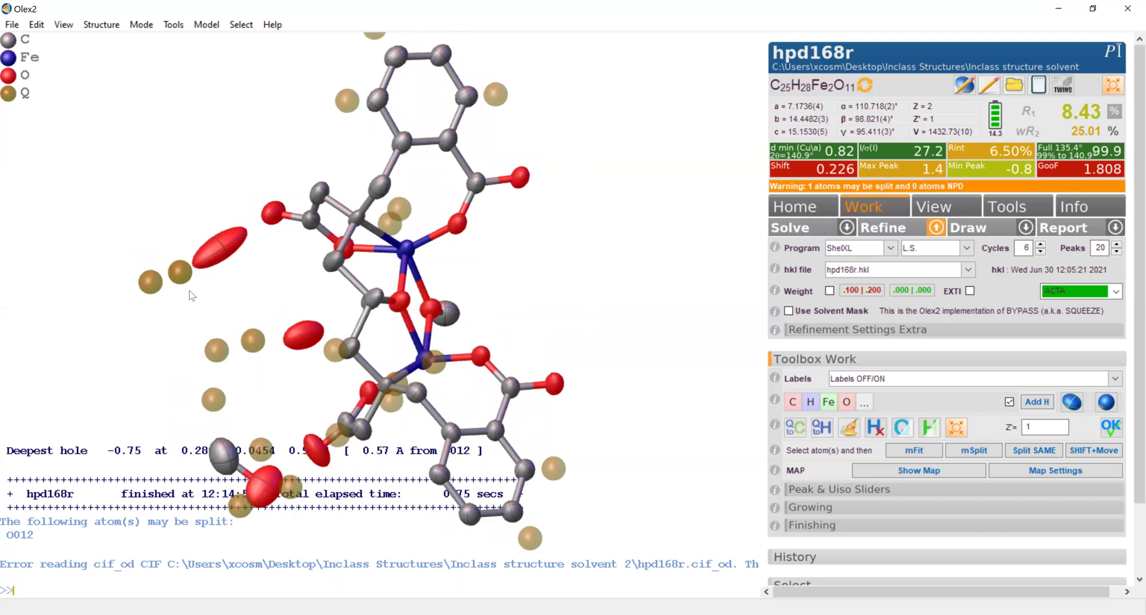
mouse_move(182, 281)
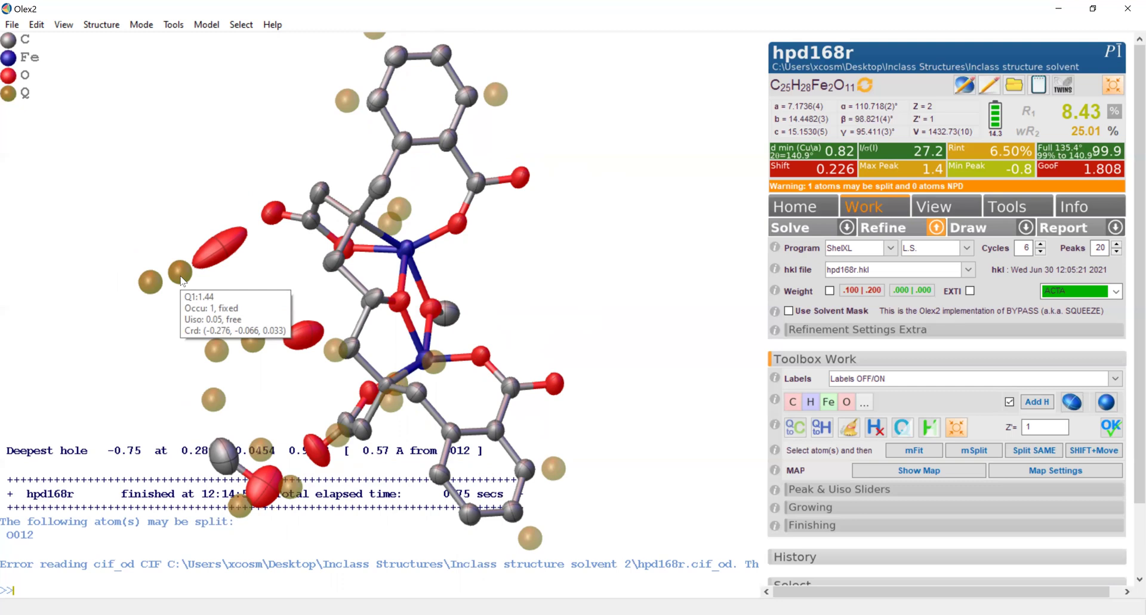
left_click_drag(181, 295, 182, 270)
mouse_move(183, 272)
right_click(183, 272)
mouse_move(211, 305)
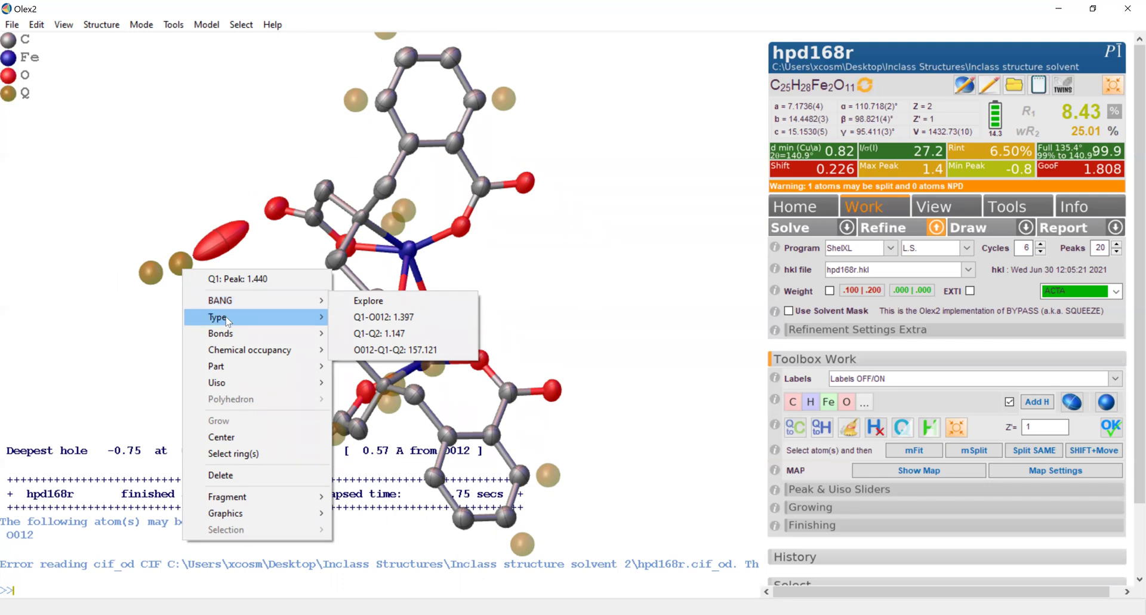
left_click(356, 318)
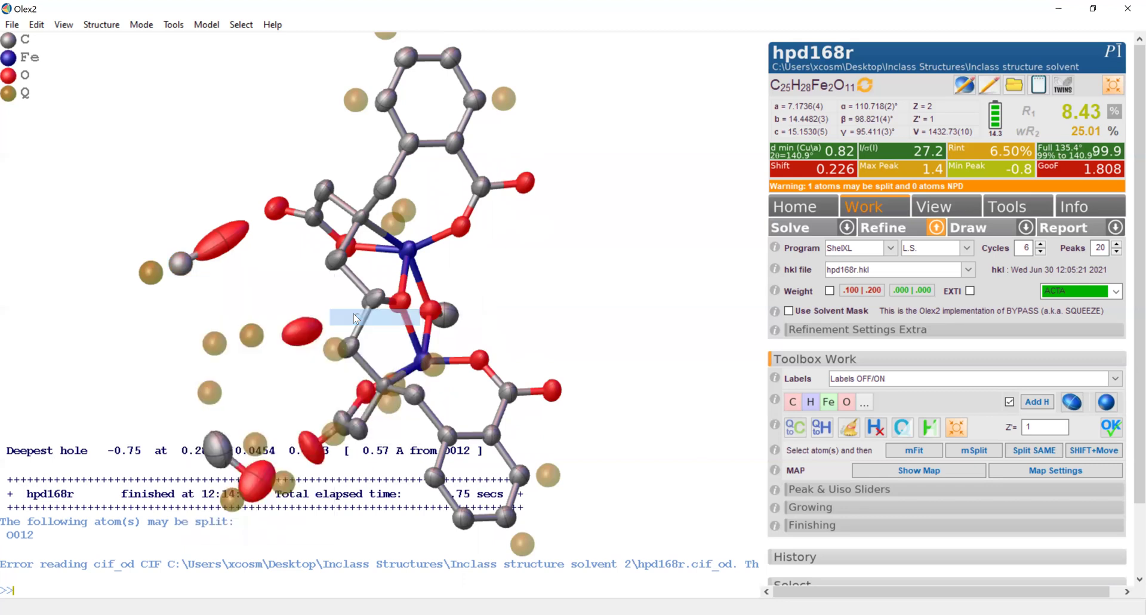
Step: Assign a partial chemical occupancy to O012 and its bonded carbon, and refine the structure
left_click_drag(221, 287, 224, 247)
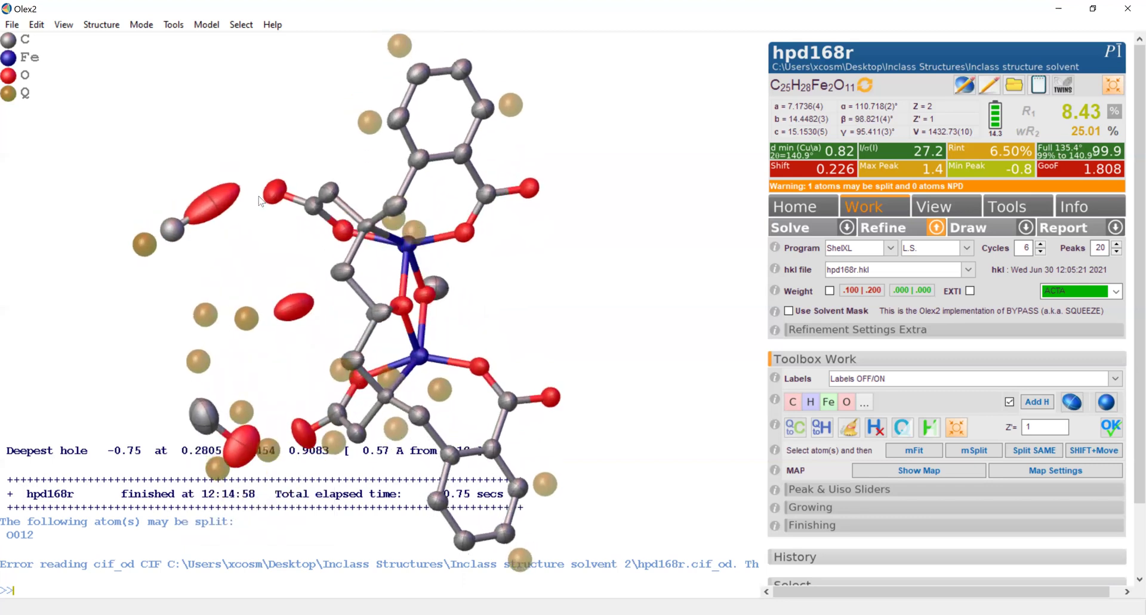
left_click(215, 207)
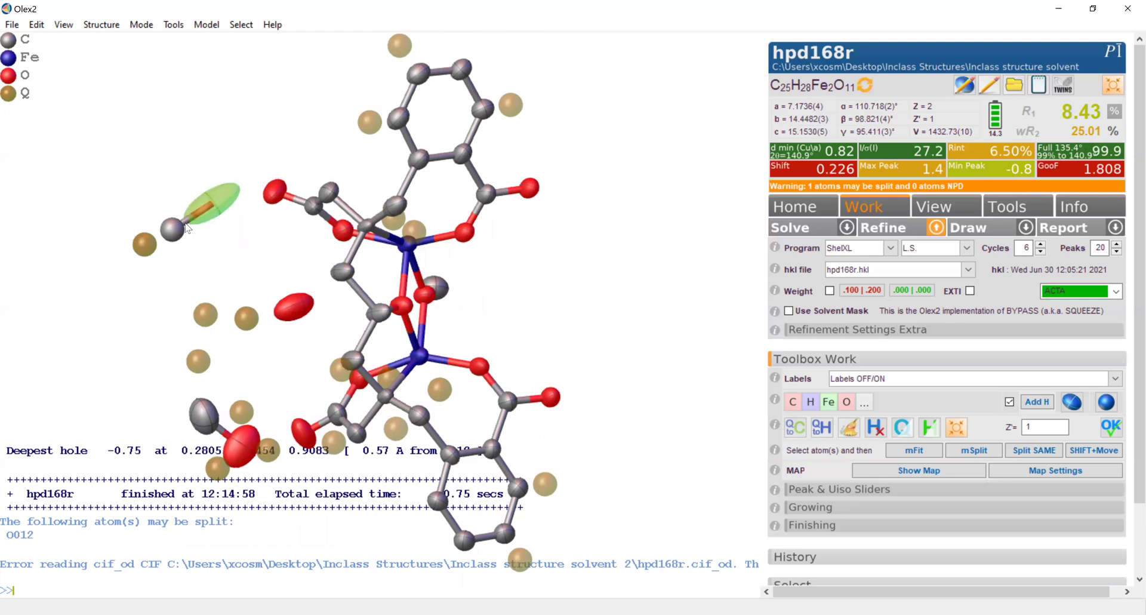
left_click(172, 230)
scroll(203, 214, "down", 1)
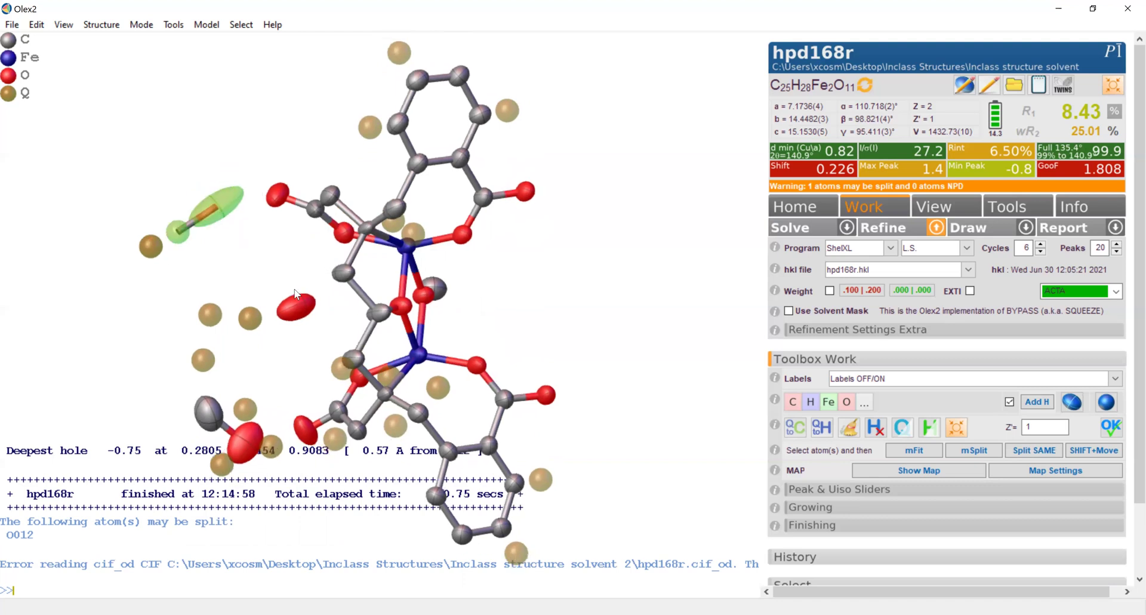
right_click(204, 213)
mouse_move(281, 292)
left_click(393, 336)
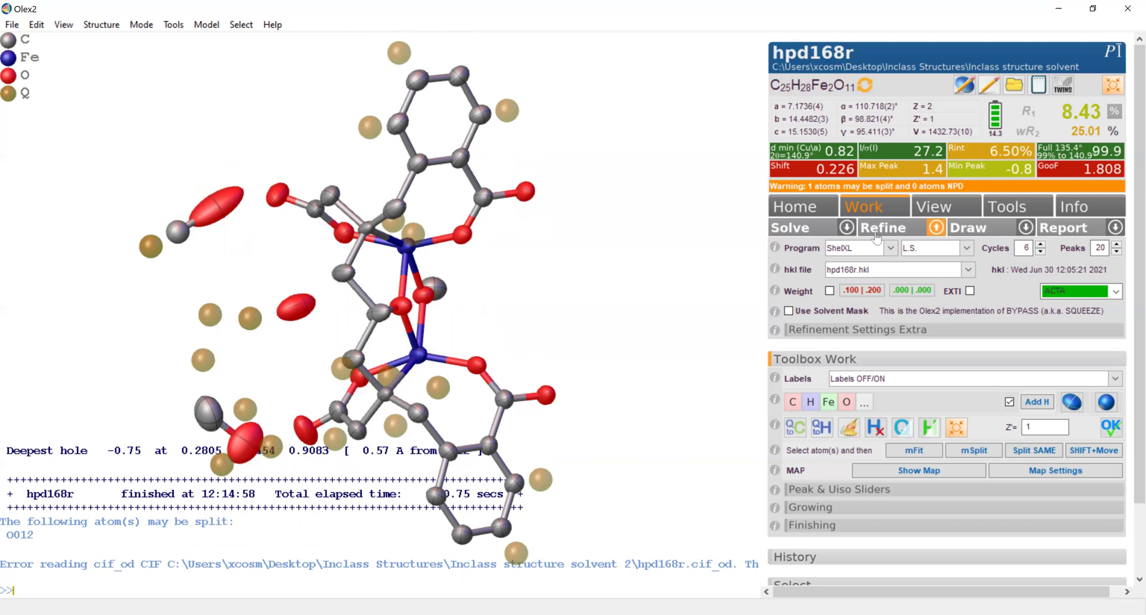
left_click(876, 236)
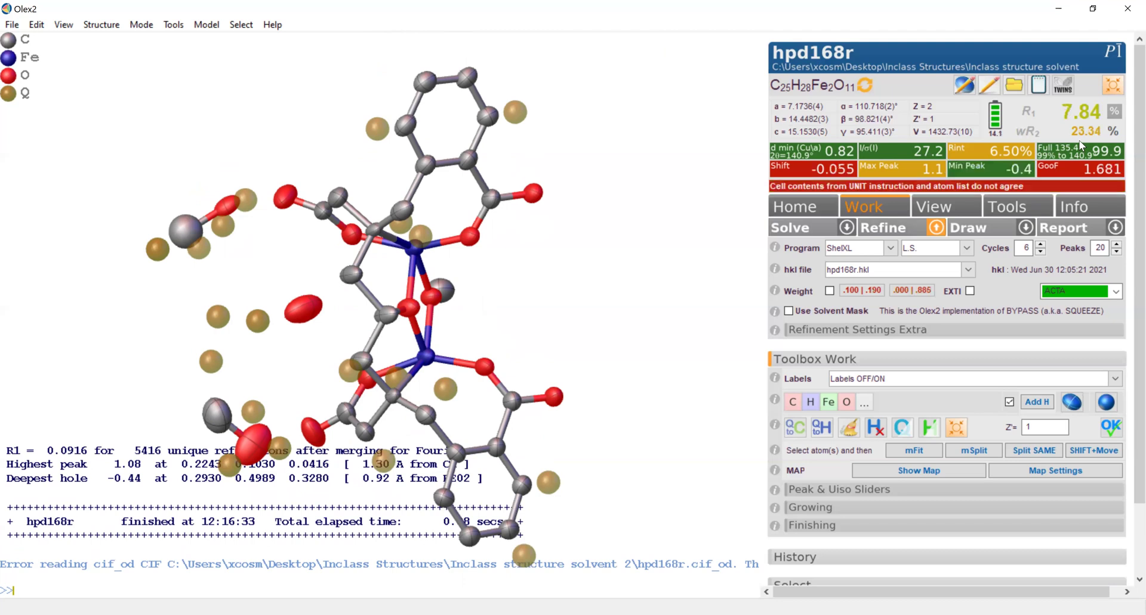
Step: Reduce the chemical occupancy of O013 and C015 in the other C–O fragment and refine the structure
left_click_drag(194, 336, 200, 305)
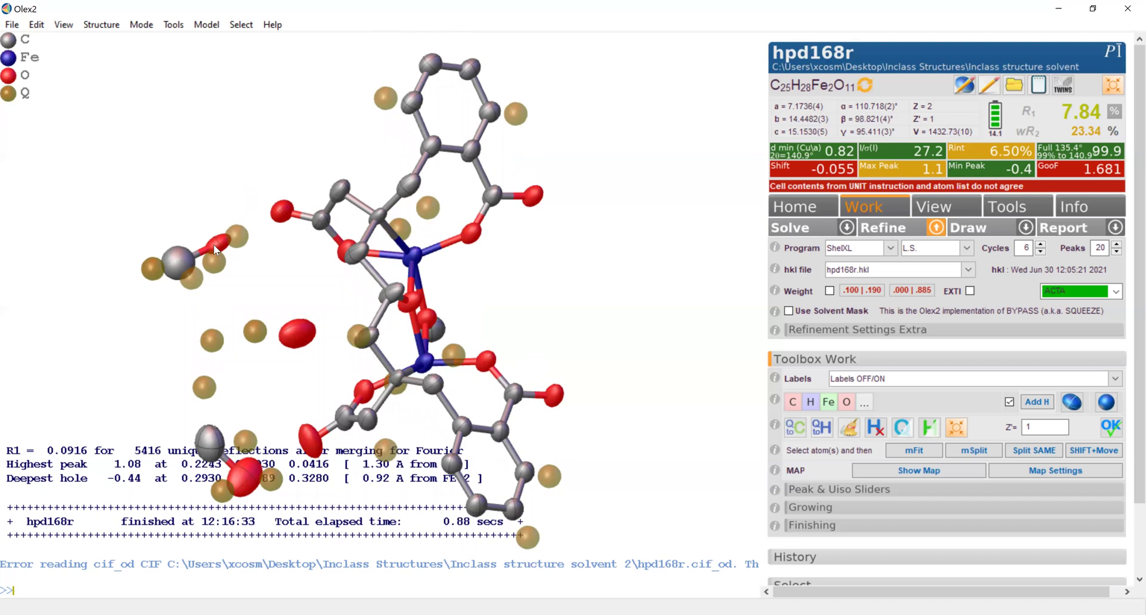
left_click_drag(260, 349, 261, 357)
left_click(241, 423)
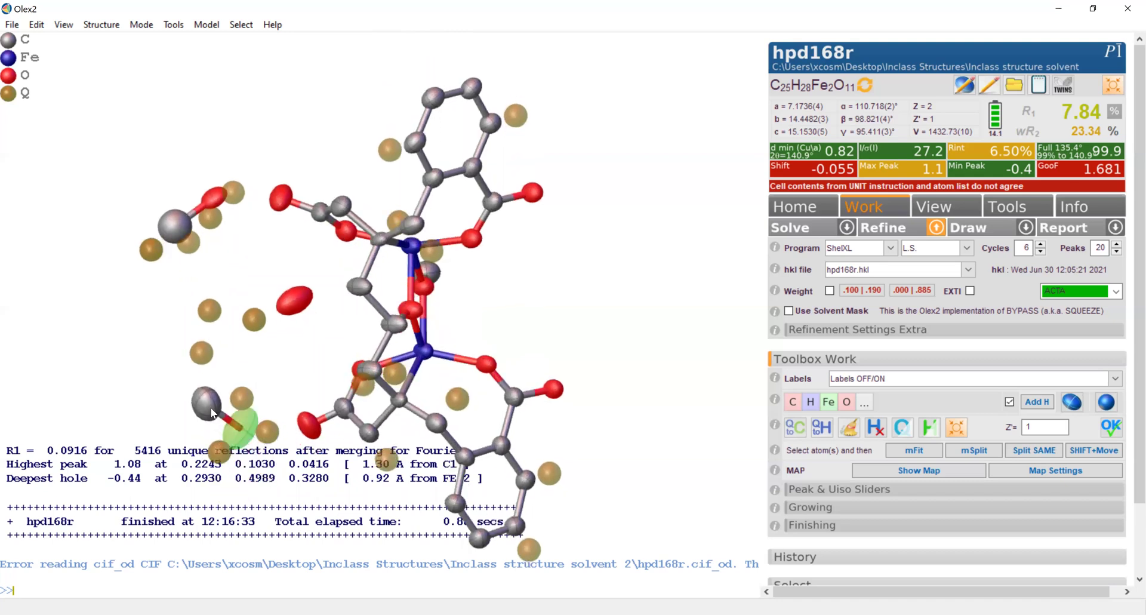
left_click(210, 406)
scroll(210, 406, "down", 1)
right_click(211, 409)
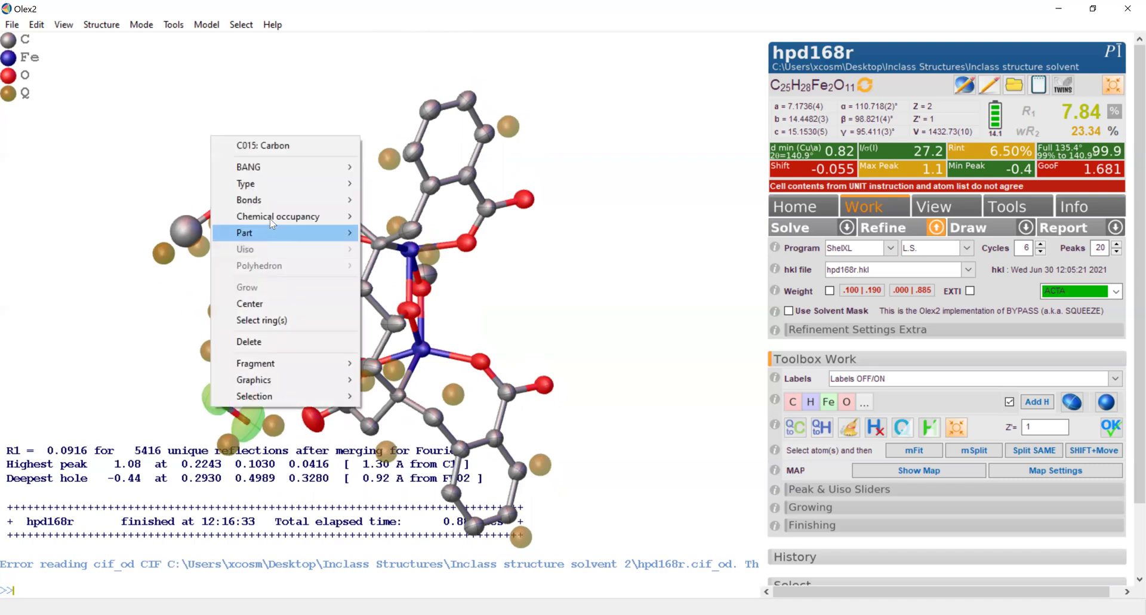
left_click(388, 258)
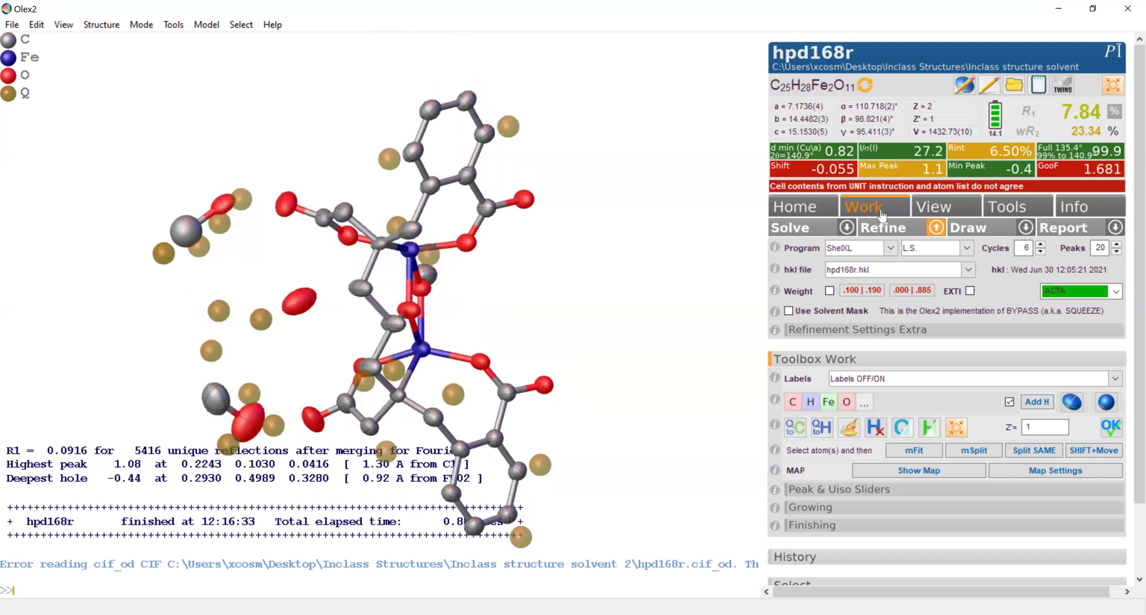
left_click(888, 231)
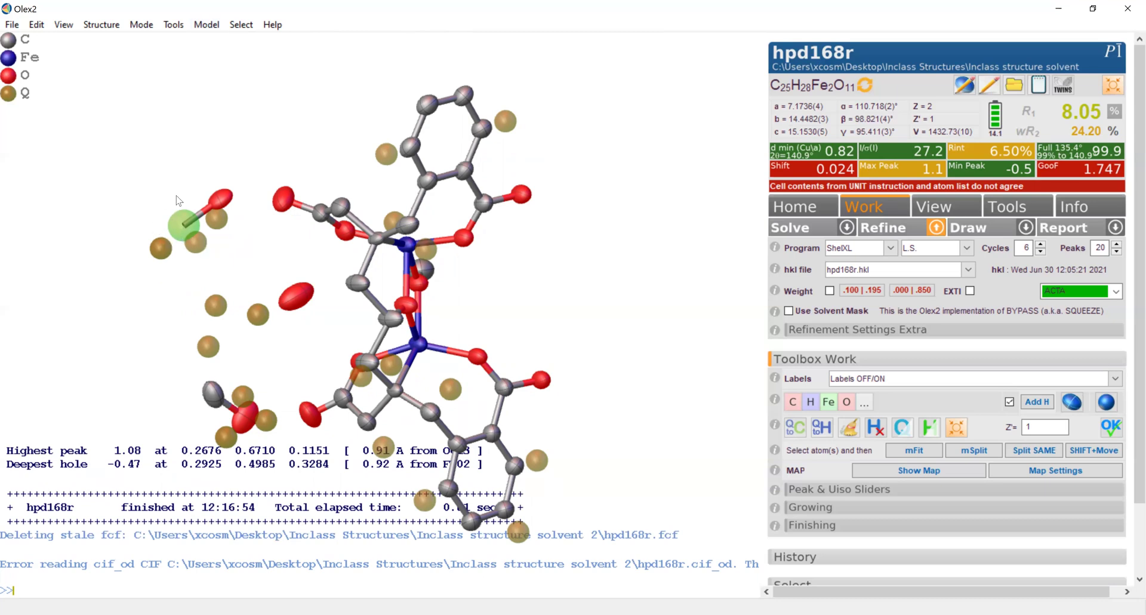
Step: Make the isotropic carbon bonded to O012 anisotropic and refine the structure
left_click(181, 229)
left_click(181, 230)
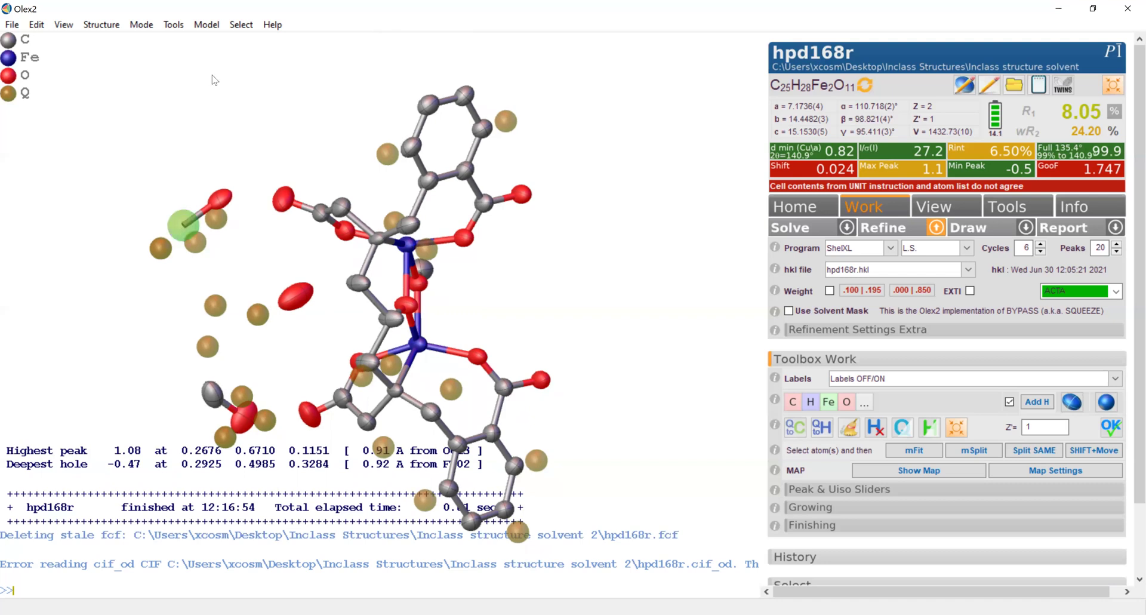
left_click(214, 27)
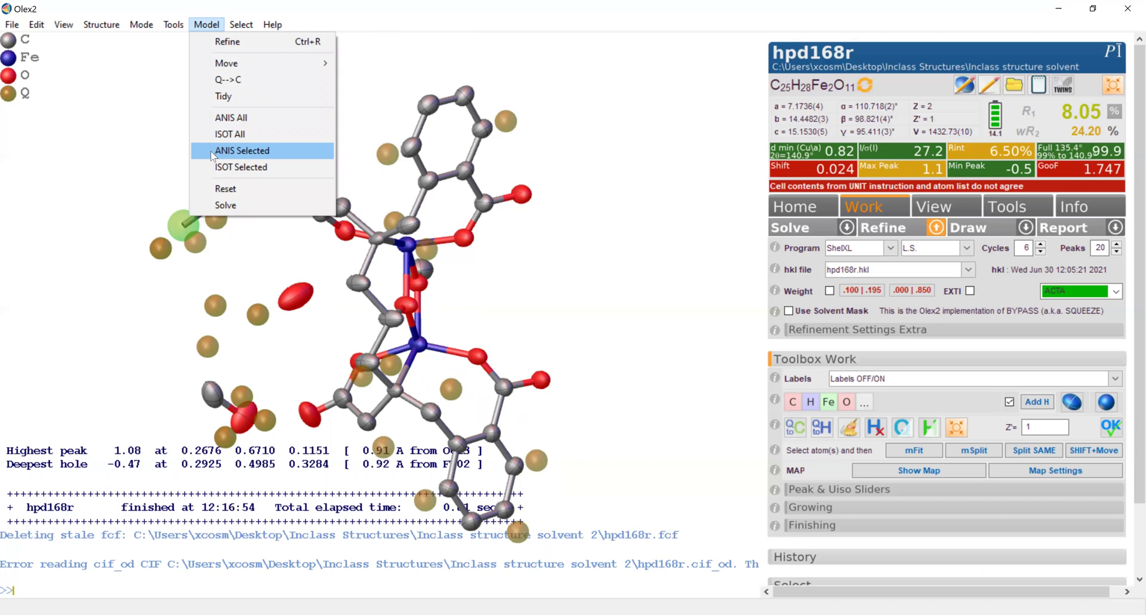
left_click(261, 156)
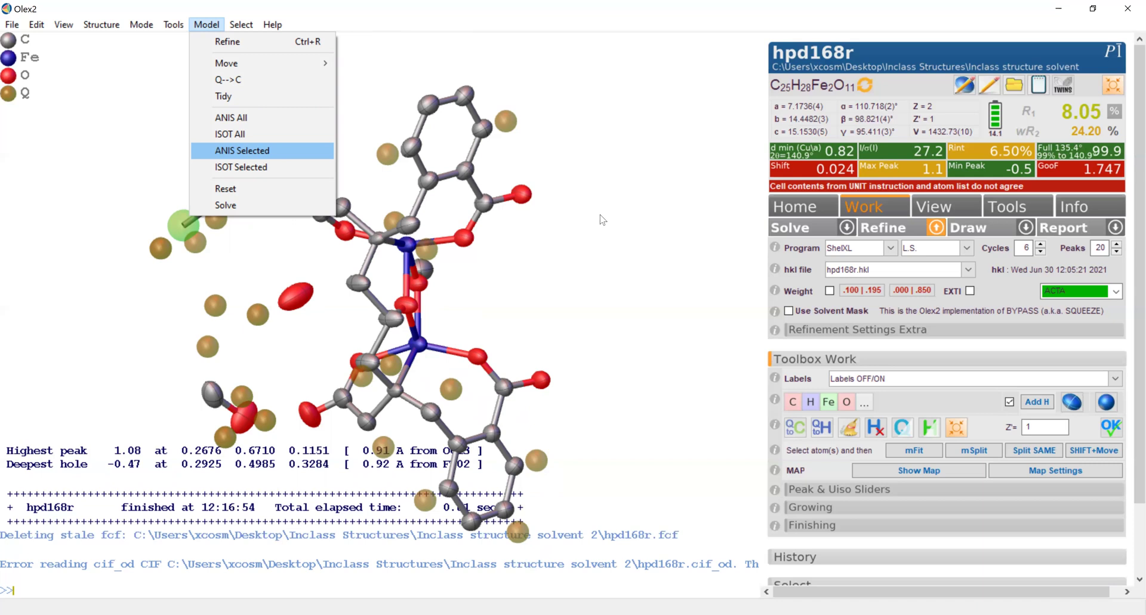
left_click(890, 232)
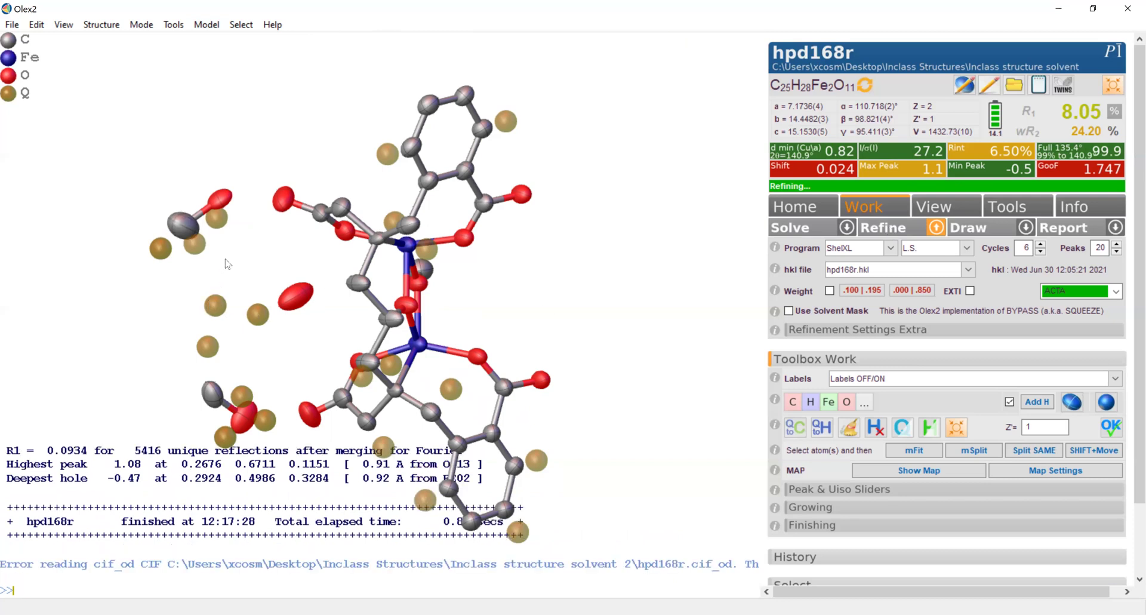
Step: Add hydrogen atoms to the complex and solvent molecules, and refine the structure again
left_click_drag(196, 280, 274, 263)
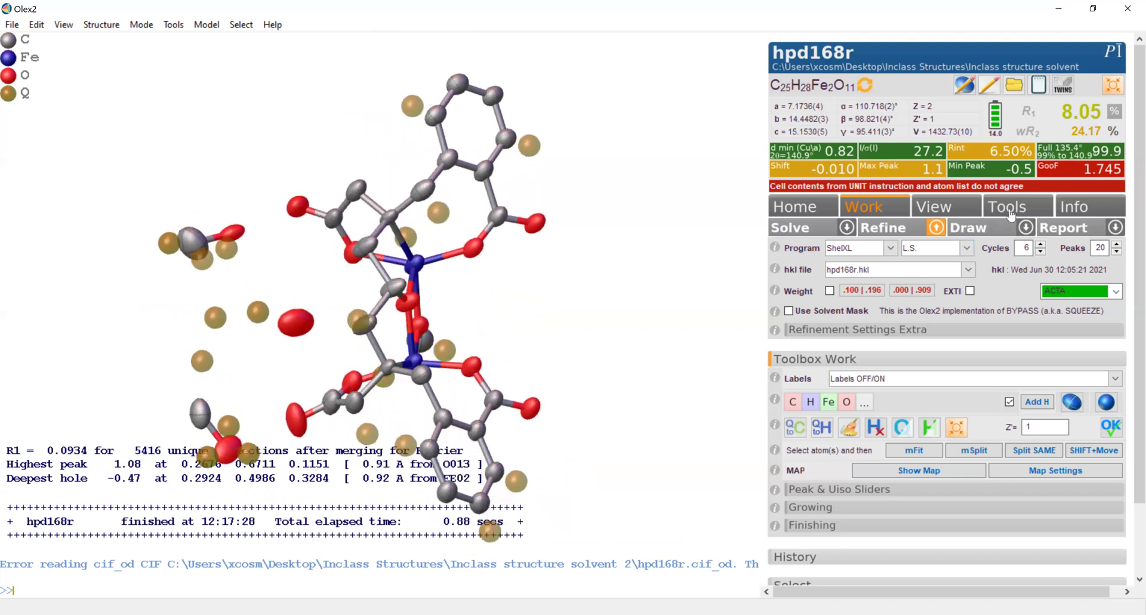
left_click(1038, 401)
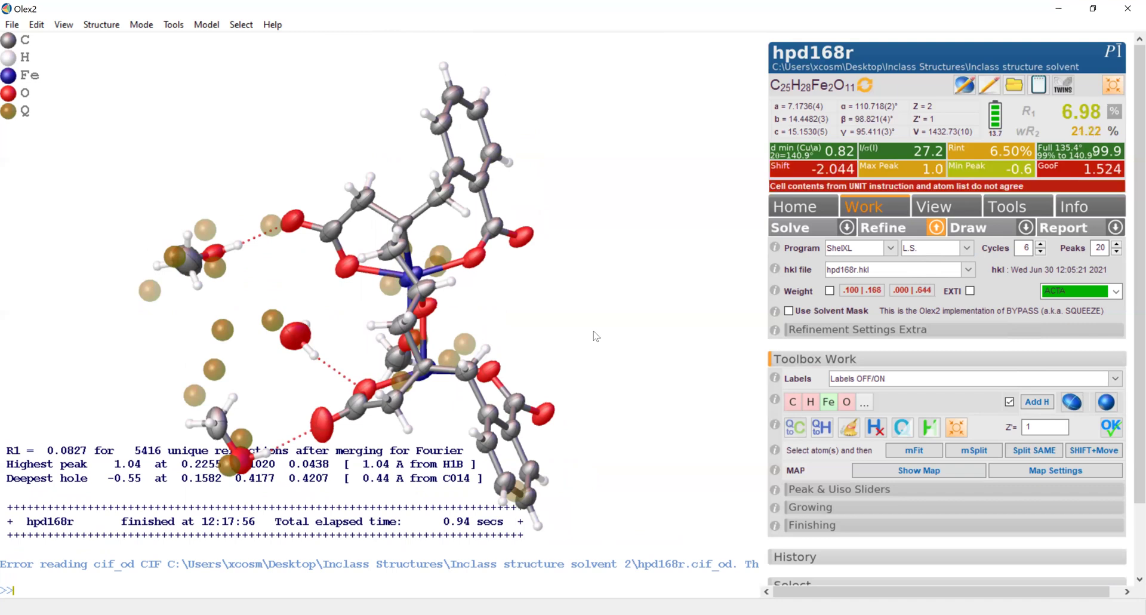
left_click_drag(216, 208, 188, 450)
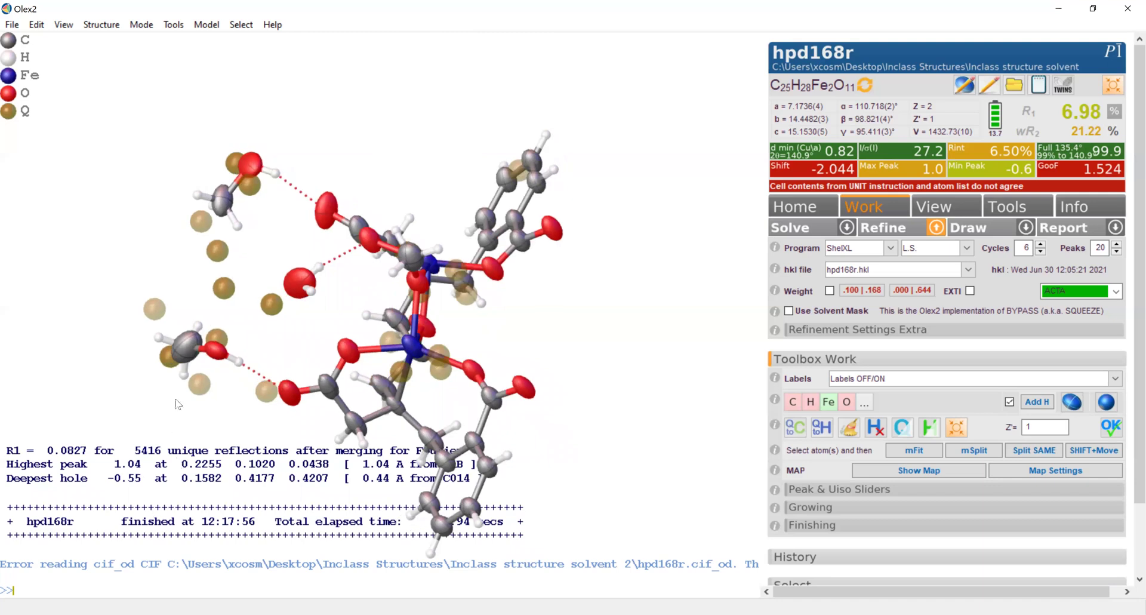
left_click_drag(332, 305, 299, 262)
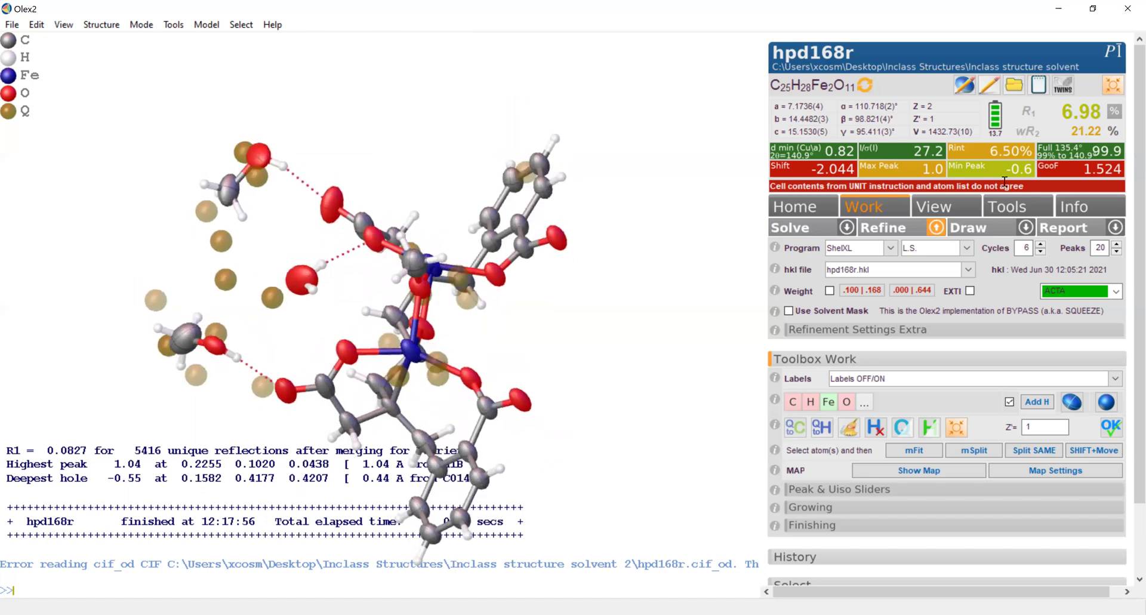
left_click(893, 233)
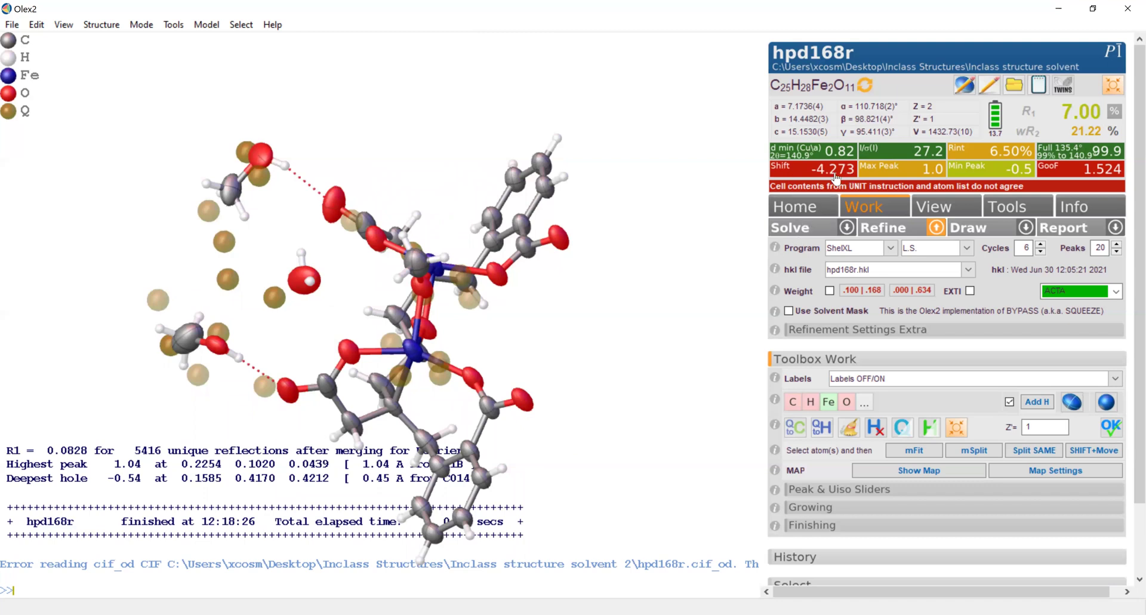
Step: Examine the hydrogen positions on the isolated water oxygen relative to the neighbouring carboxylate oxygen O005
left_click_drag(332, 295, 323, 341)
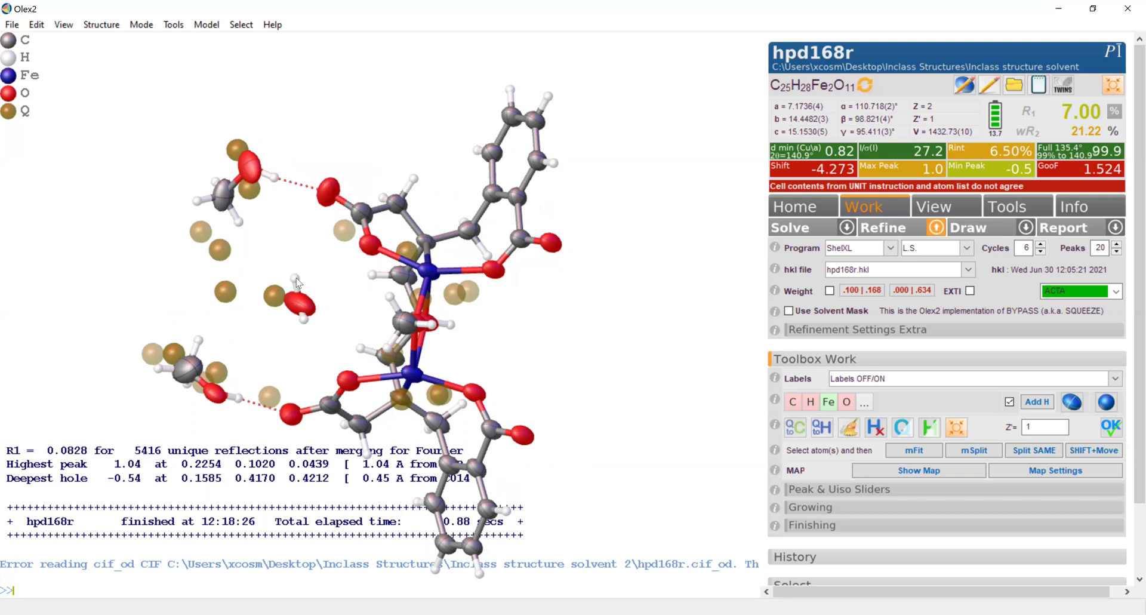
mouse_move(297, 281)
mouse_move(369, 251)
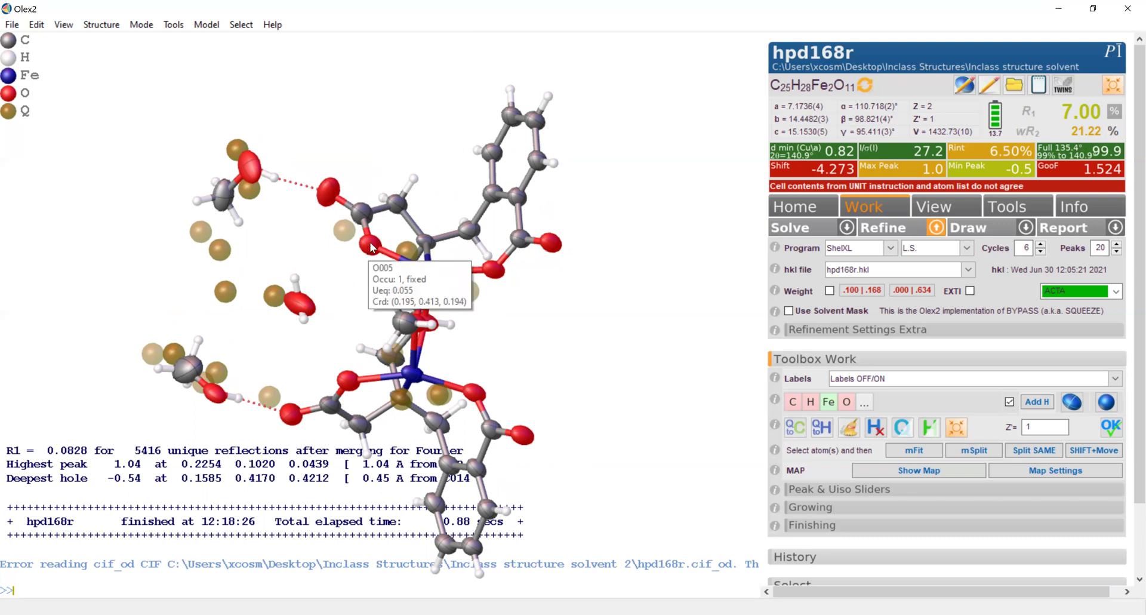
Step: Add a DFIX restraint of 2.1 with a deviation of 0.02 between water hydrogen H01J and carboxylate oxygen O005
left_click_drag(330, 313, 312, 292)
mouse_move(299, 271)
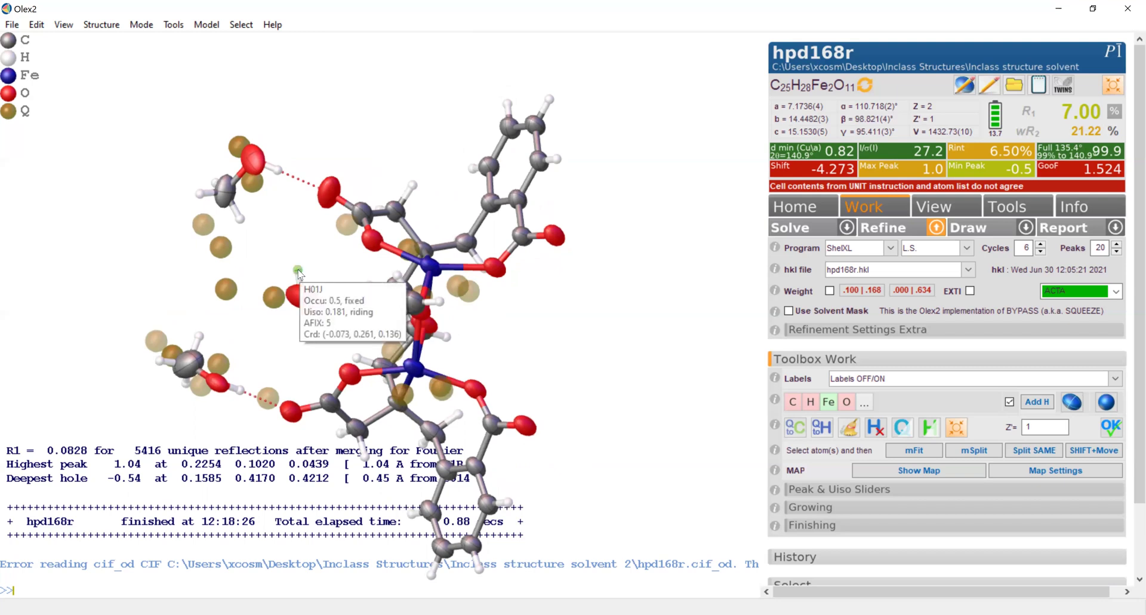
left_click(370, 245)
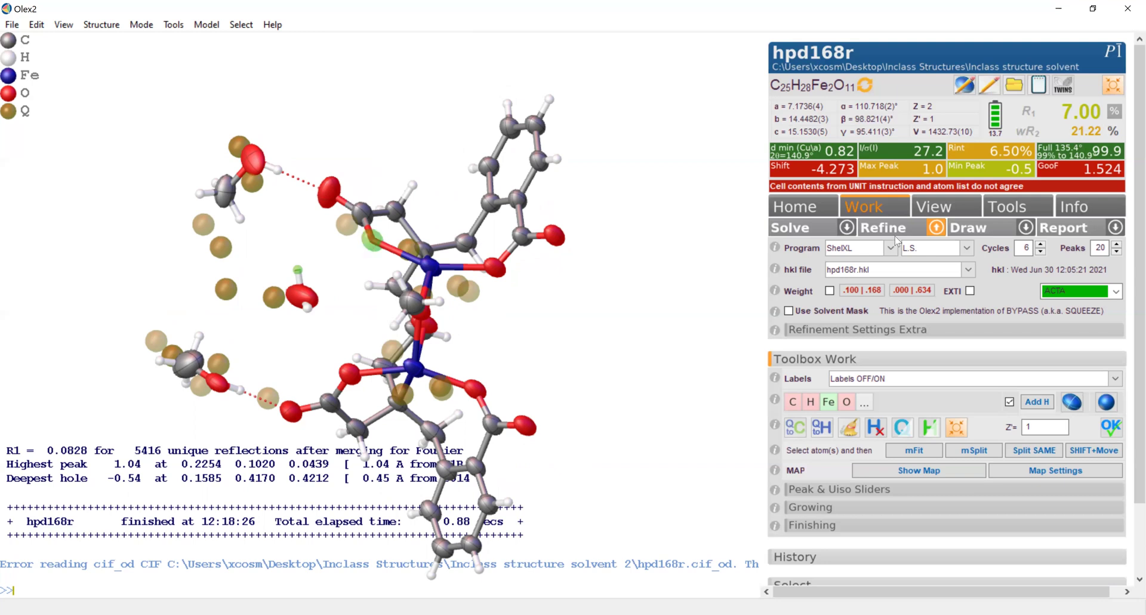
left_click(1046, 210)
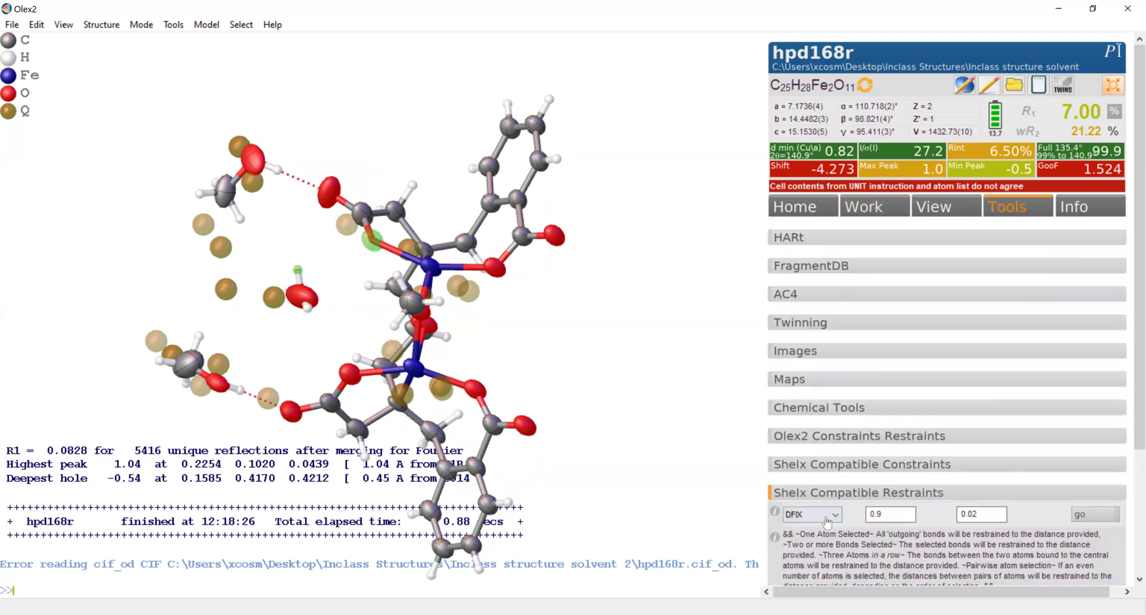
double_click(889, 518)
type("2.1")
left_click(1093, 517)
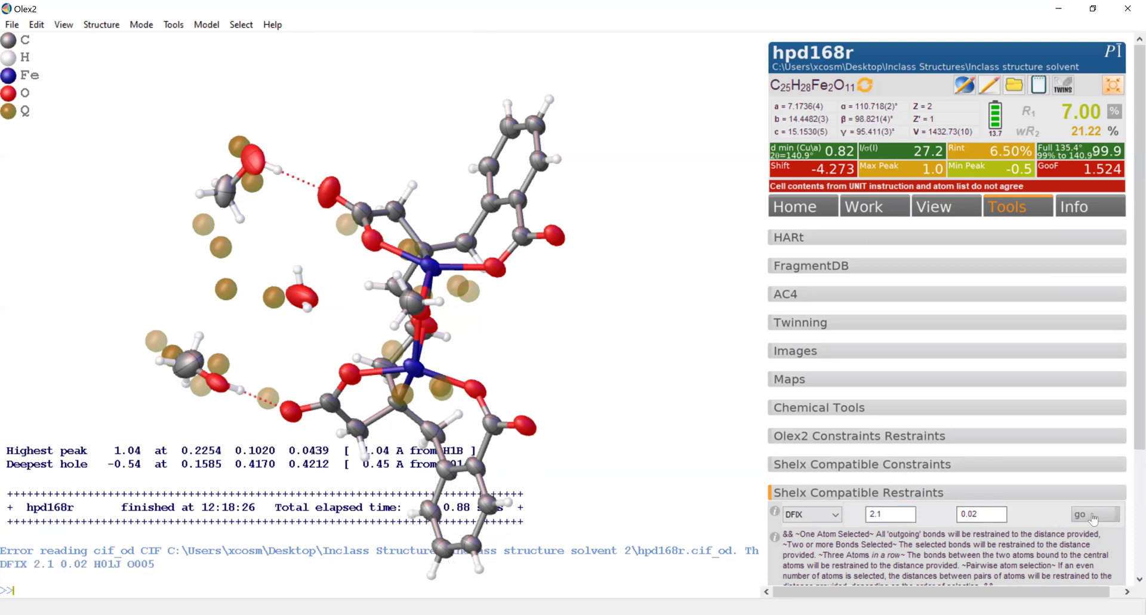
Step: Add the same 2.1 DFIX restraint between the other water hydrogen H01I and oxygen O008
left_click(307, 306)
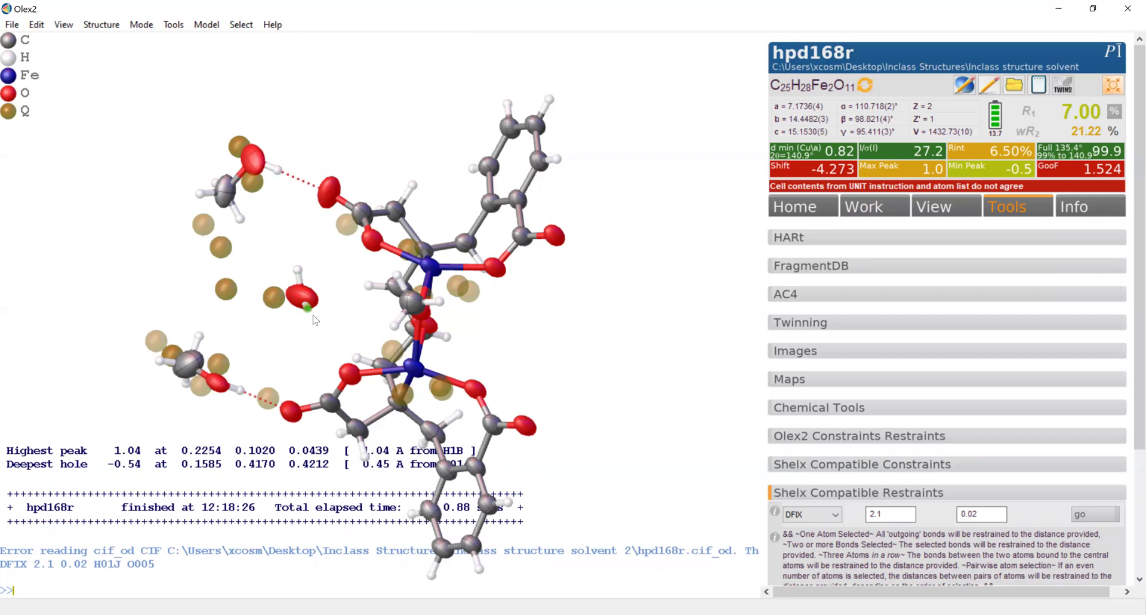
left_click(349, 373)
left_click(1104, 517)
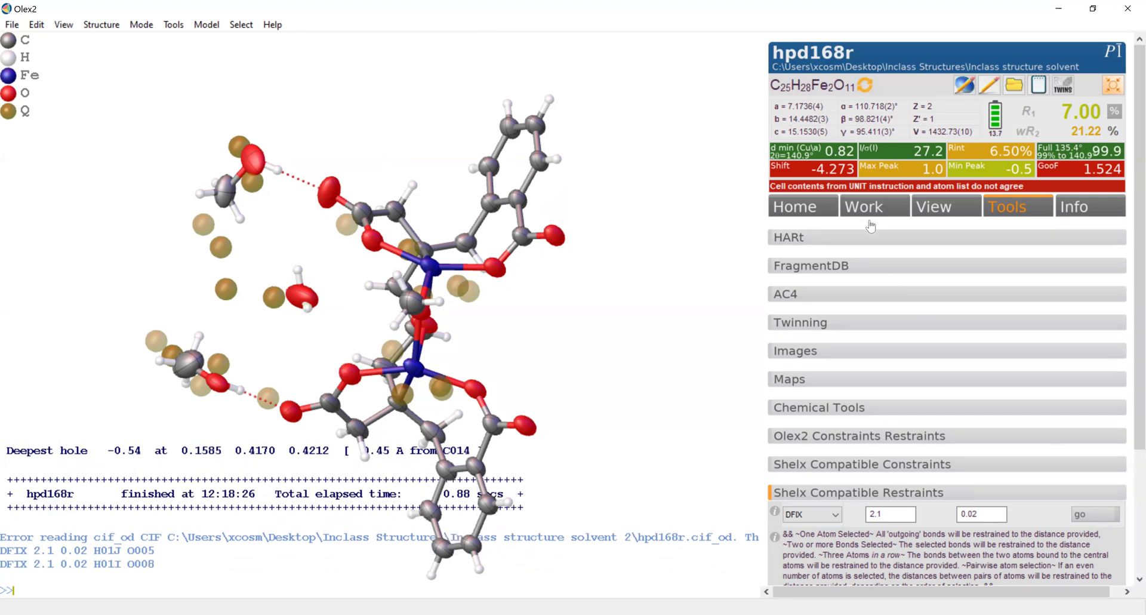
Step: Refine the structure repeatedly with the new water hydrogen distance restraints
left_click(870, 208)
left_click(880, 234)
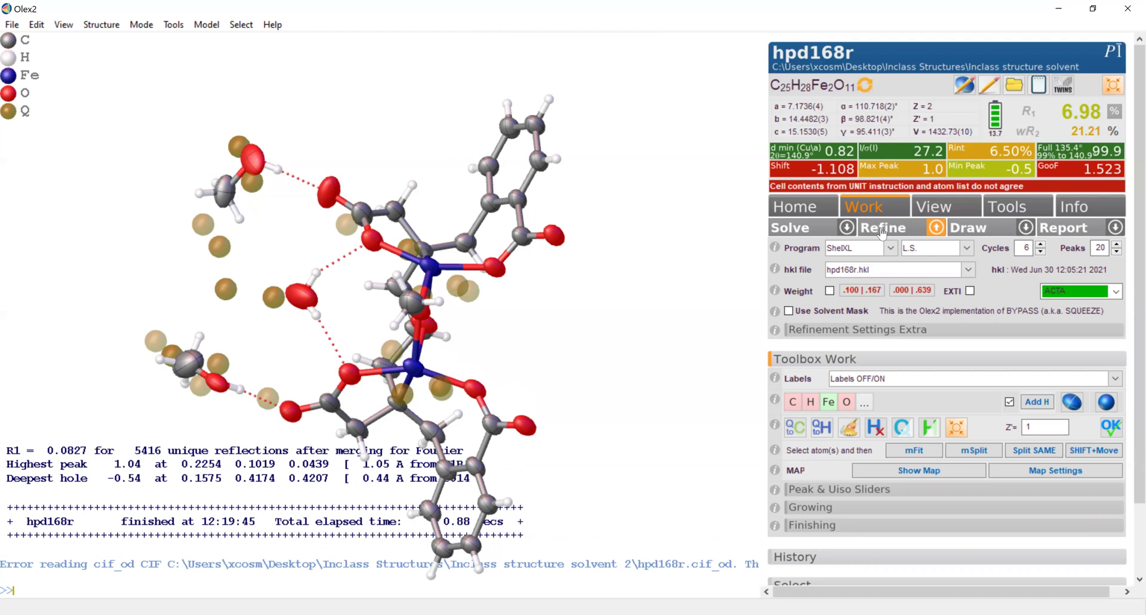
left_click(882, 233)
left_click(883, 233)
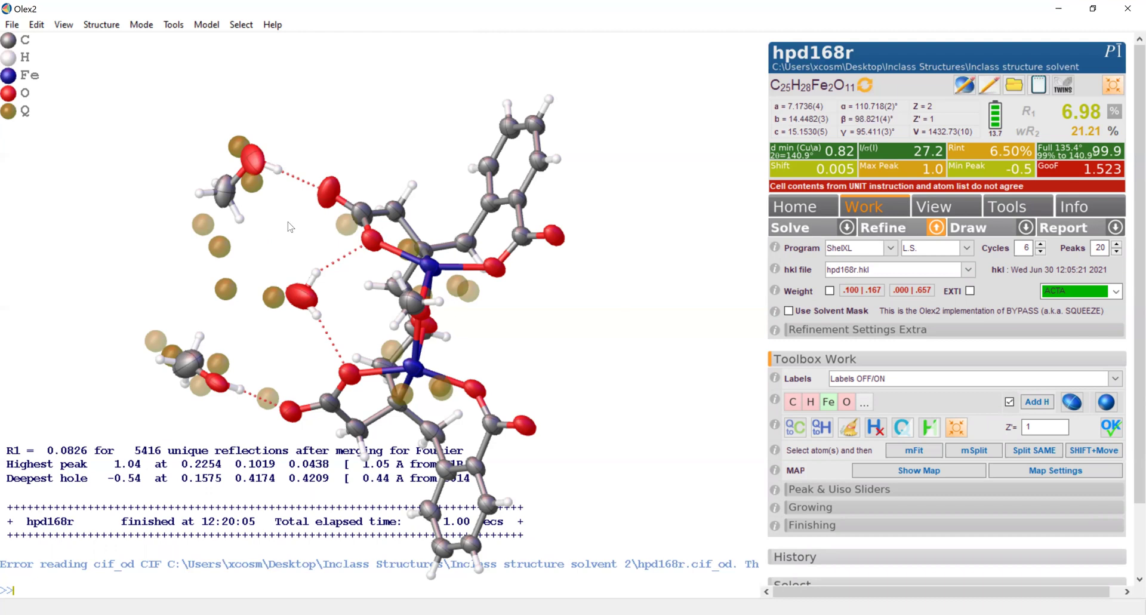
Step: Update the chemical formula so the cell contents match the current atom list
left_click_drag(264, 260, 306, 206)
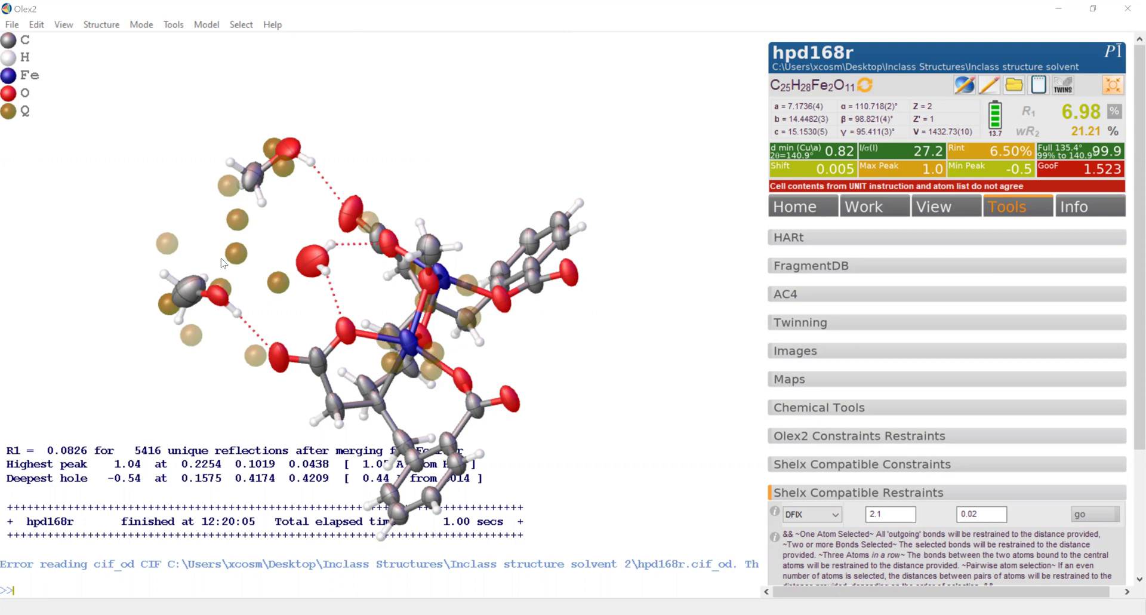
left_click_drag(255, 240, 262, 275)
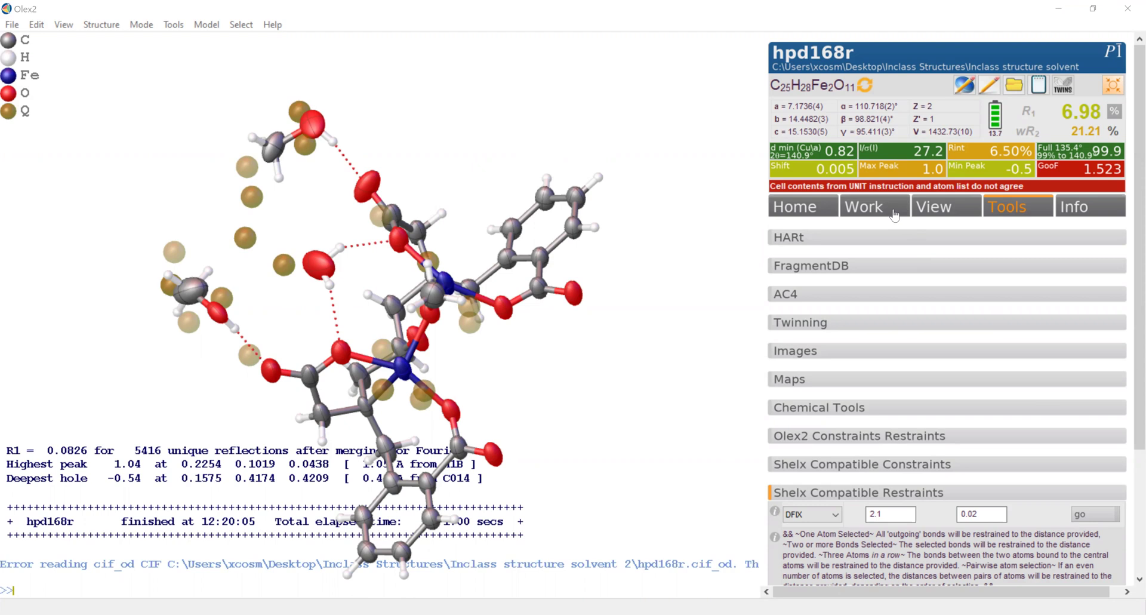
left_click(867, 87)
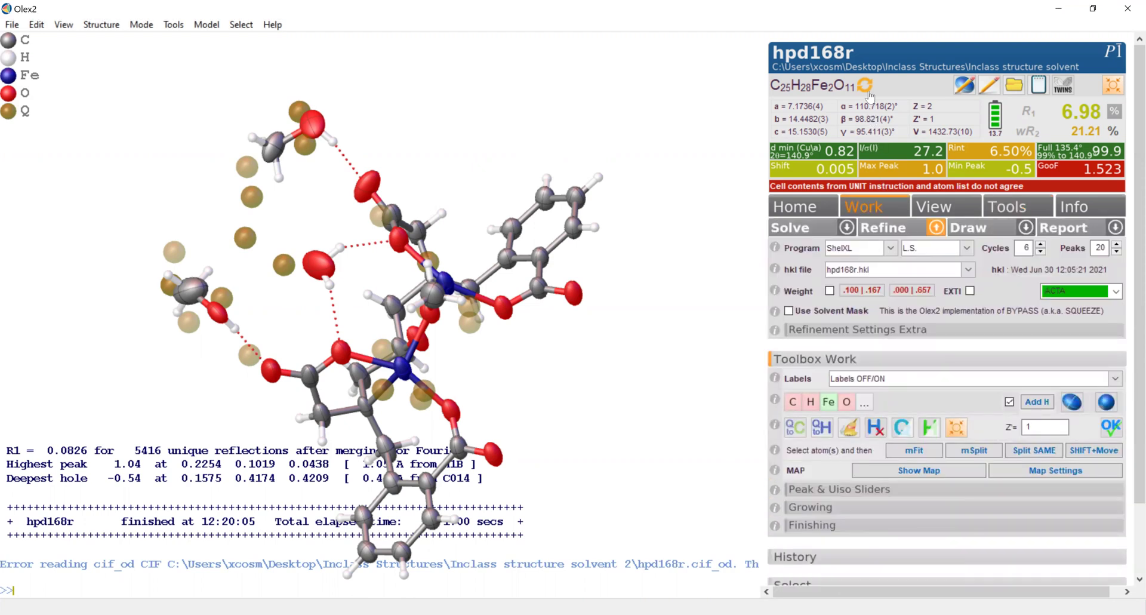
left_click(869, 90)
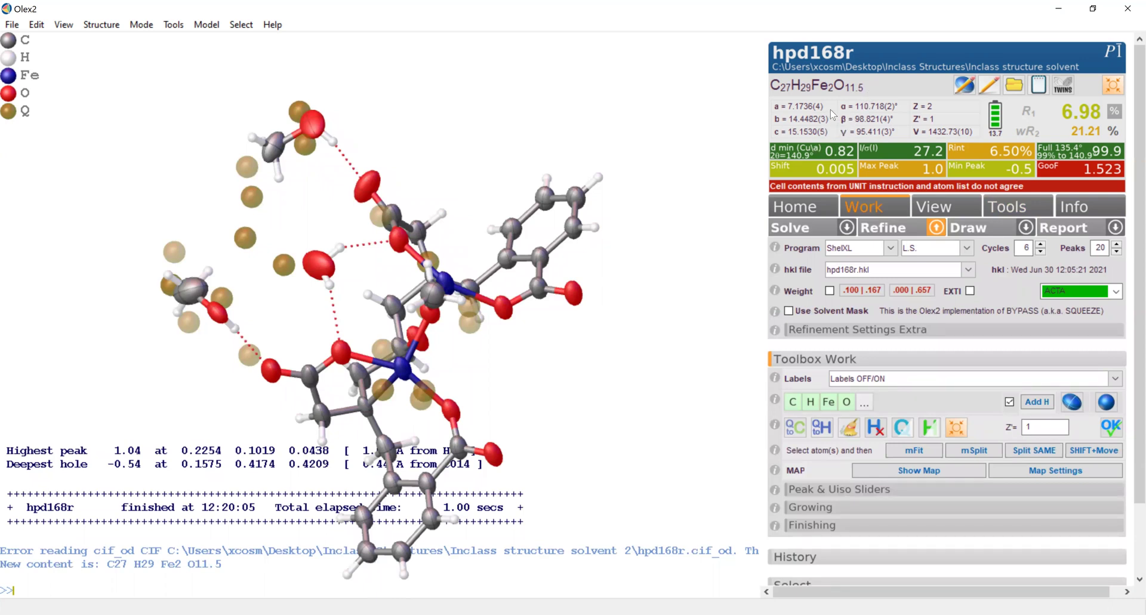
Step: Examine the list of bad reflections and their Error/esd values
left_click(1069, 208)
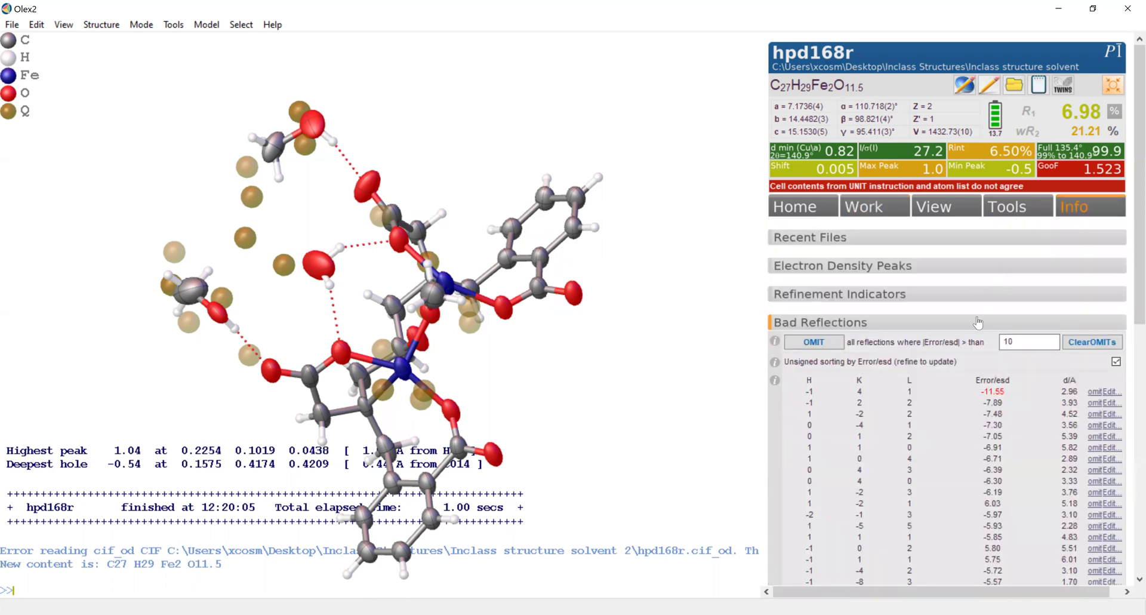
scroll(978, 322, "down", 7)
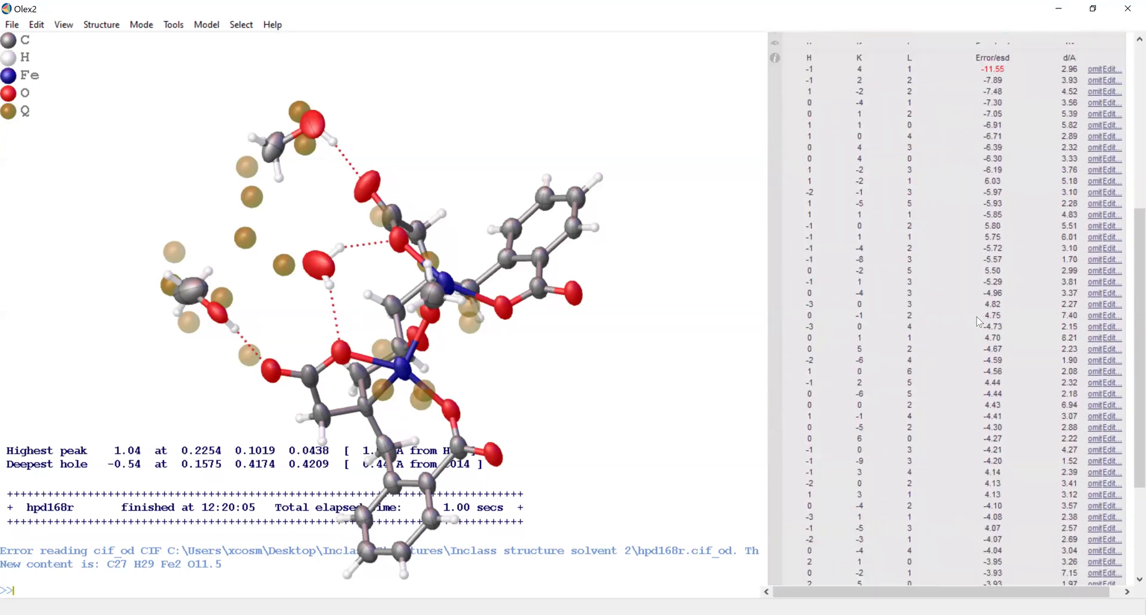
scroll(979, 322, "up", 4)
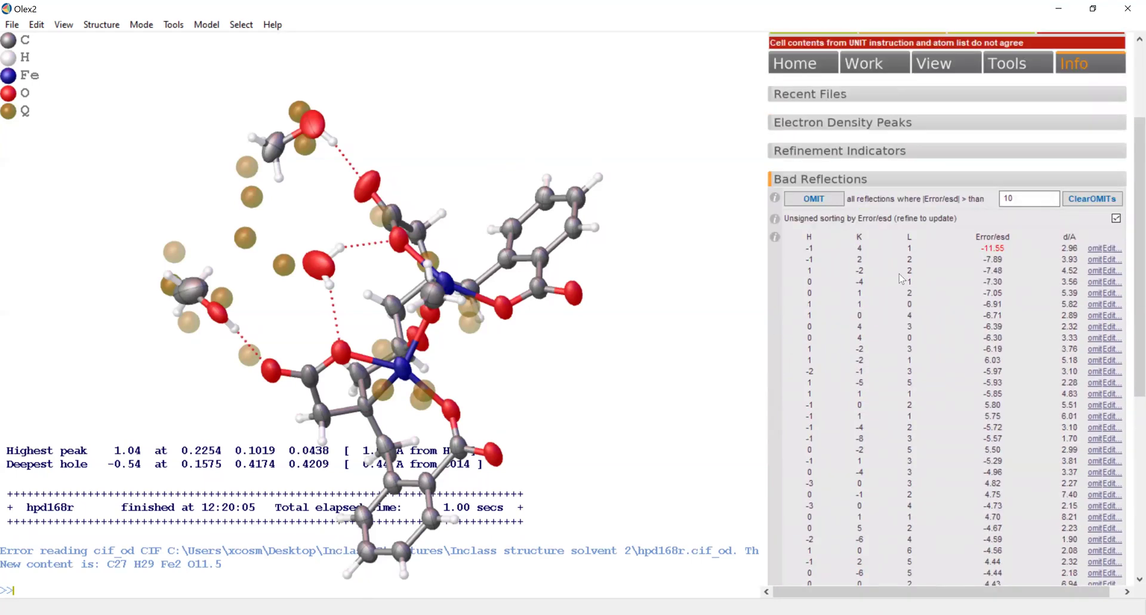
left_click(853, 180)
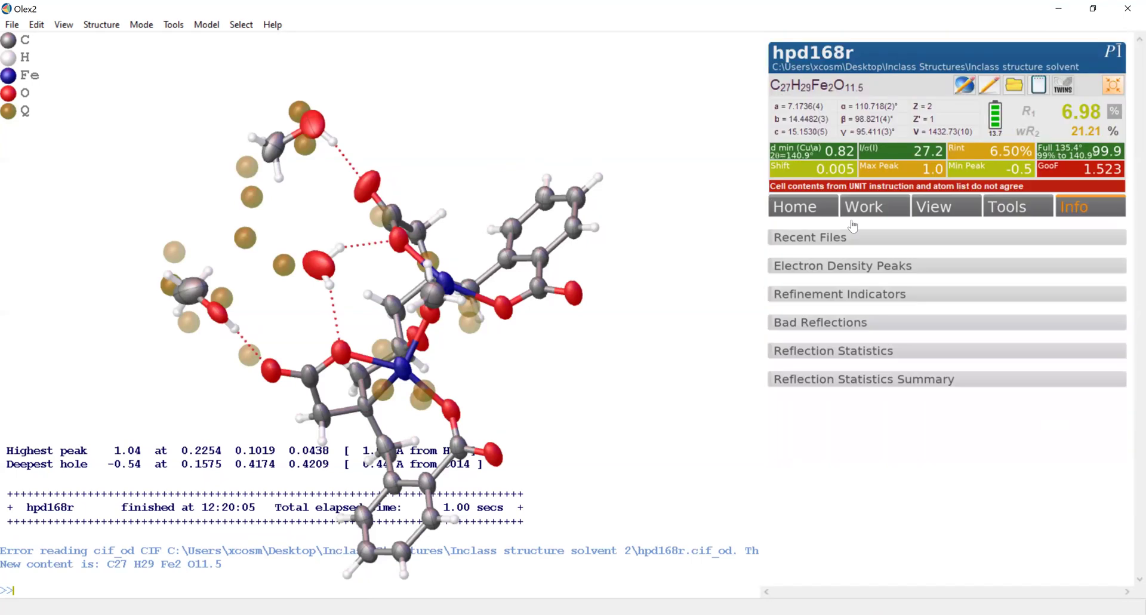
Step: Plot I/sigma versus resolution for the hpd168r.hkl data and check the high-angle bins against the 3 sigma line
left_click(850, 352)
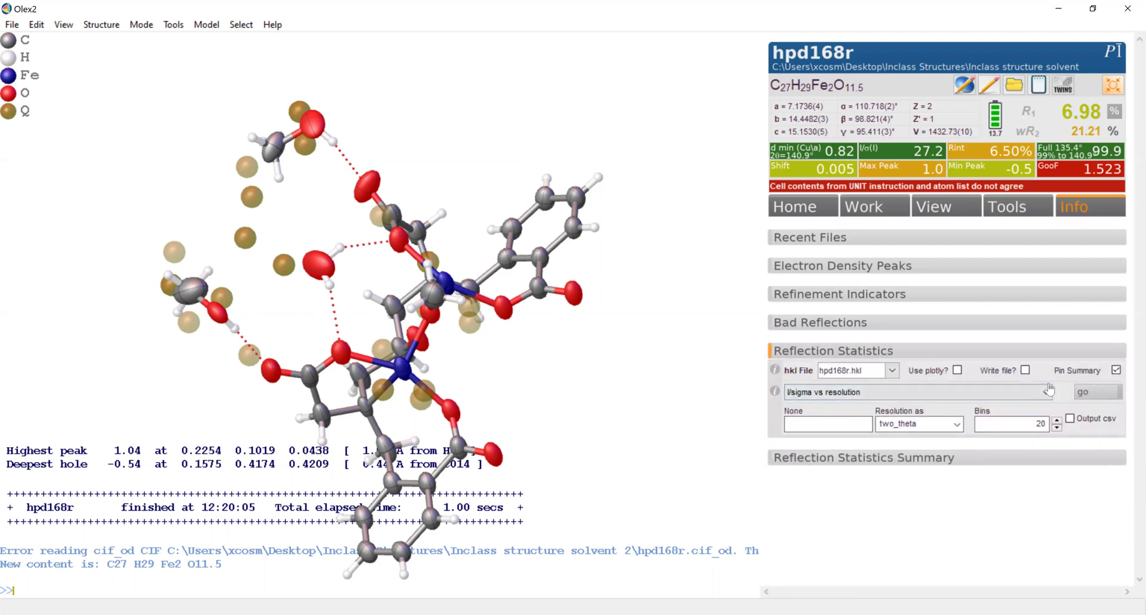
left_click_drag(761, 394, 593, 136)
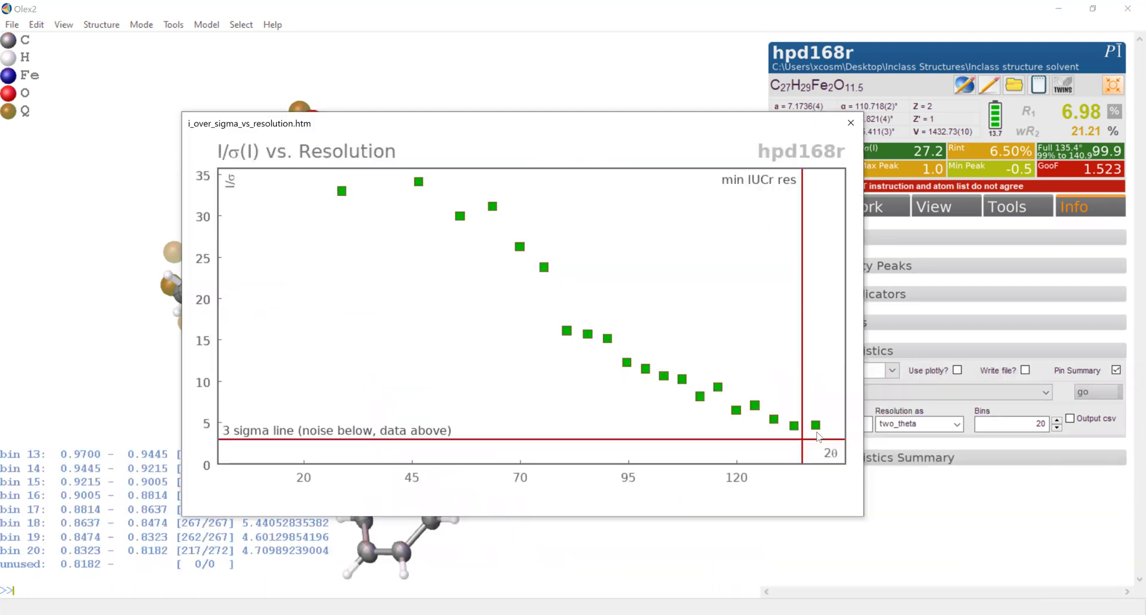
mouse_move(815, 430)
left_click(846, 128)
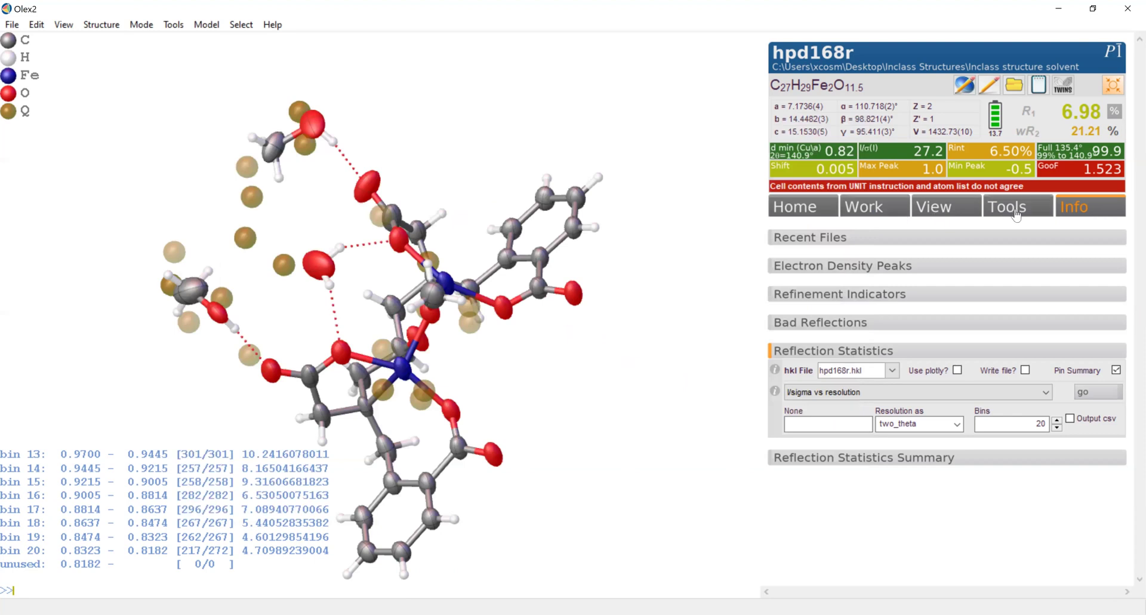
Step: Omit all bad reflections with Error/esd greater than 10 and refine the structure repeatedly
left_click(835, 325)
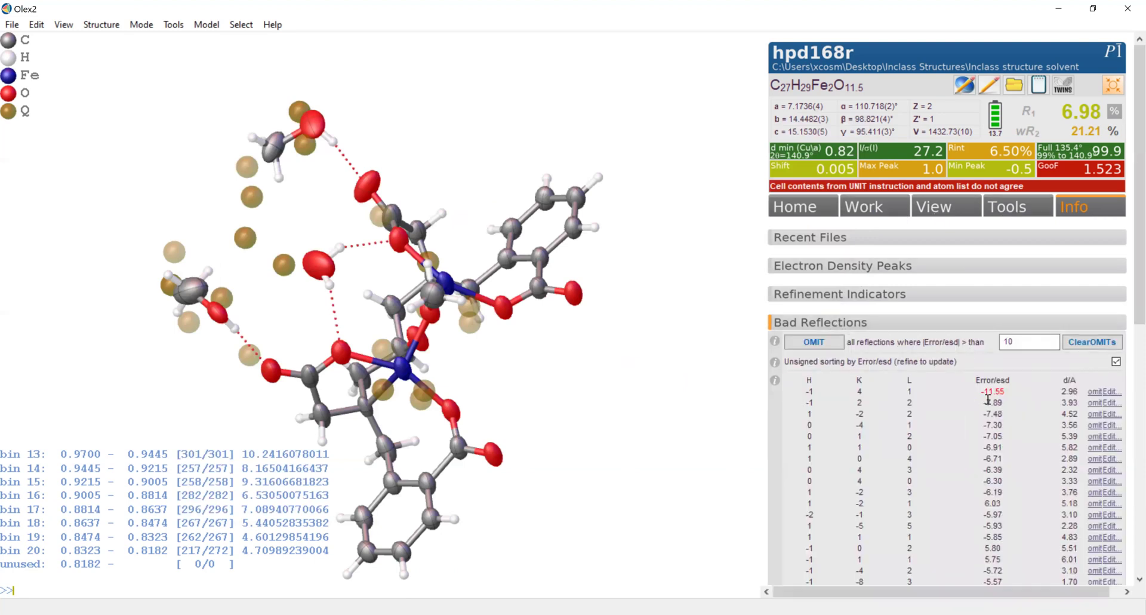
left_click(814, 342)
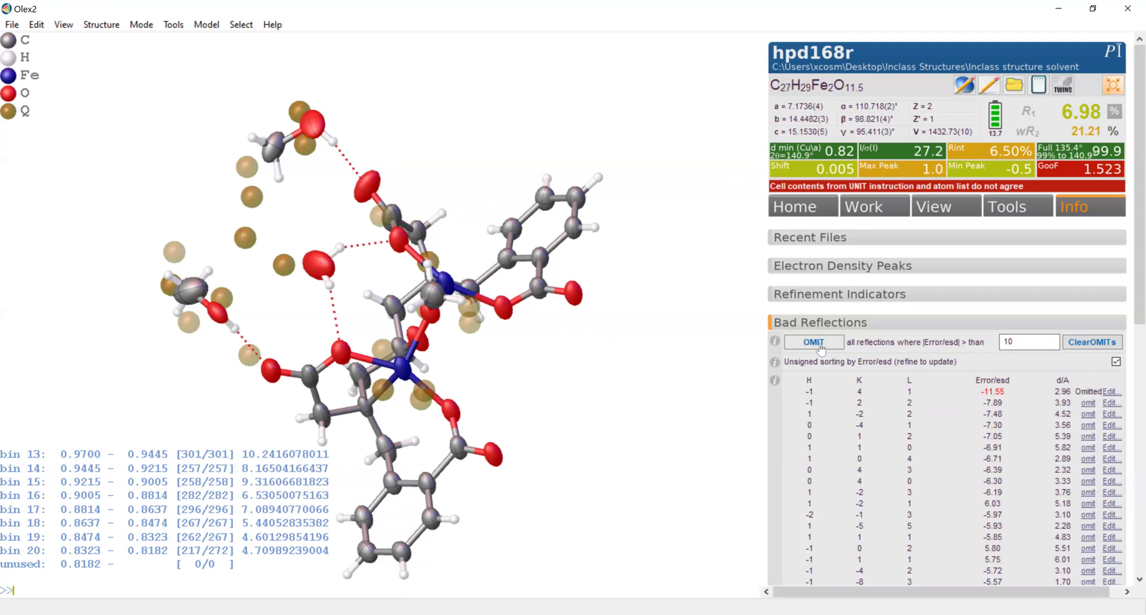
left_click(875, 219)
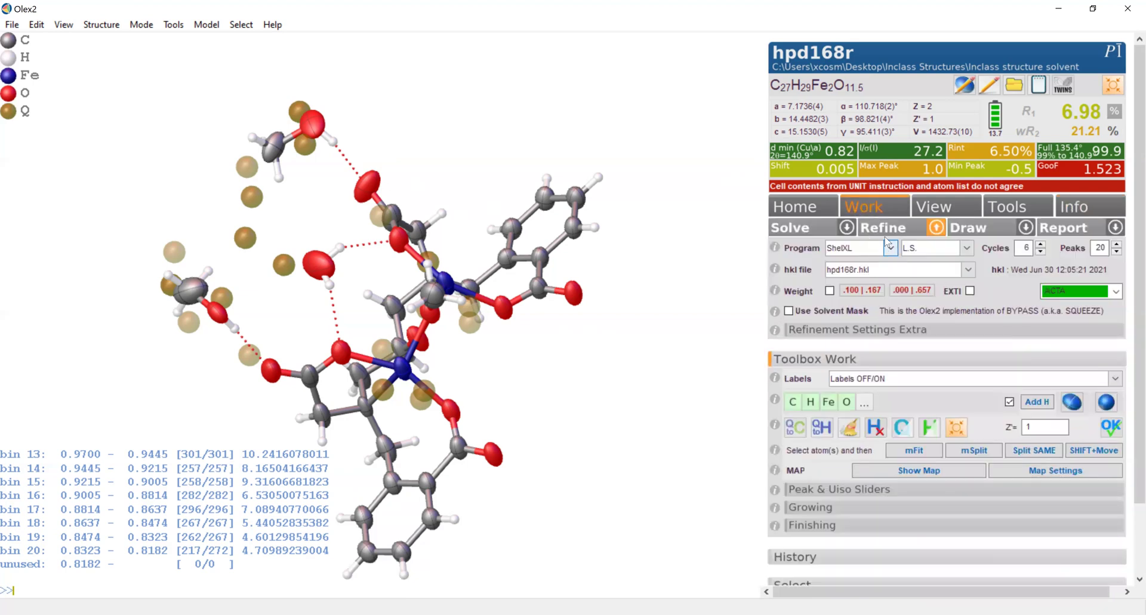
left_click(892, 231)
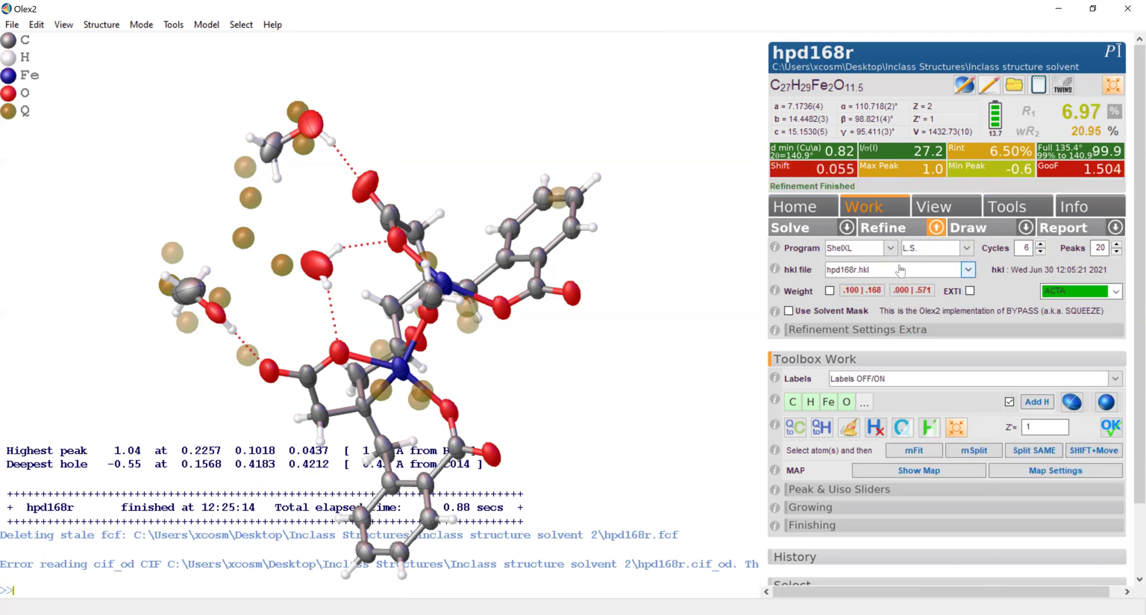
left_click(875, 233)
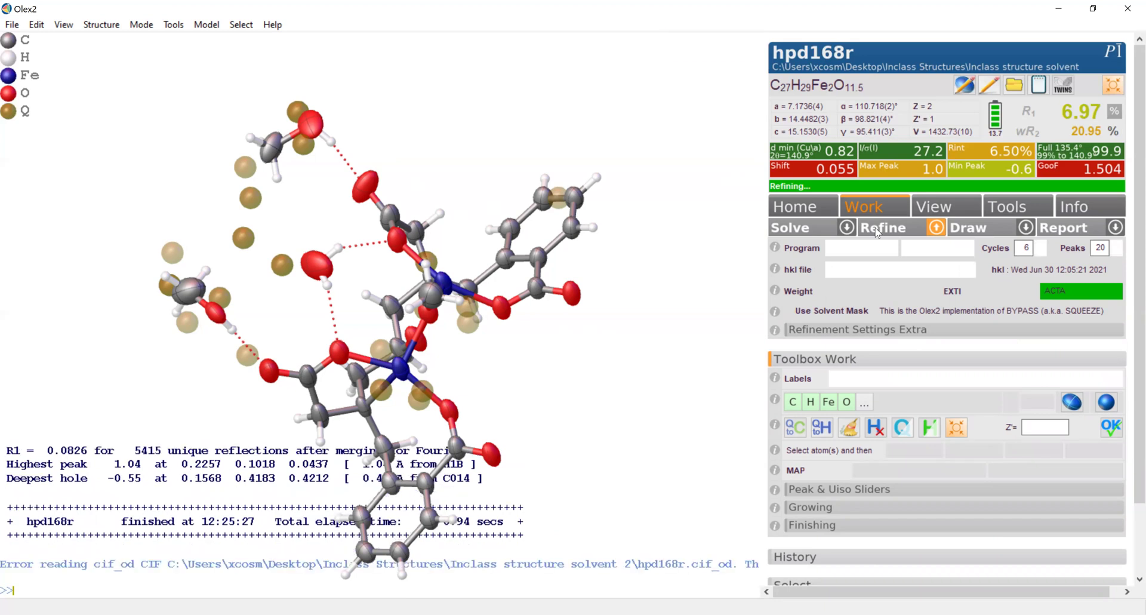
left_click(876, 233)
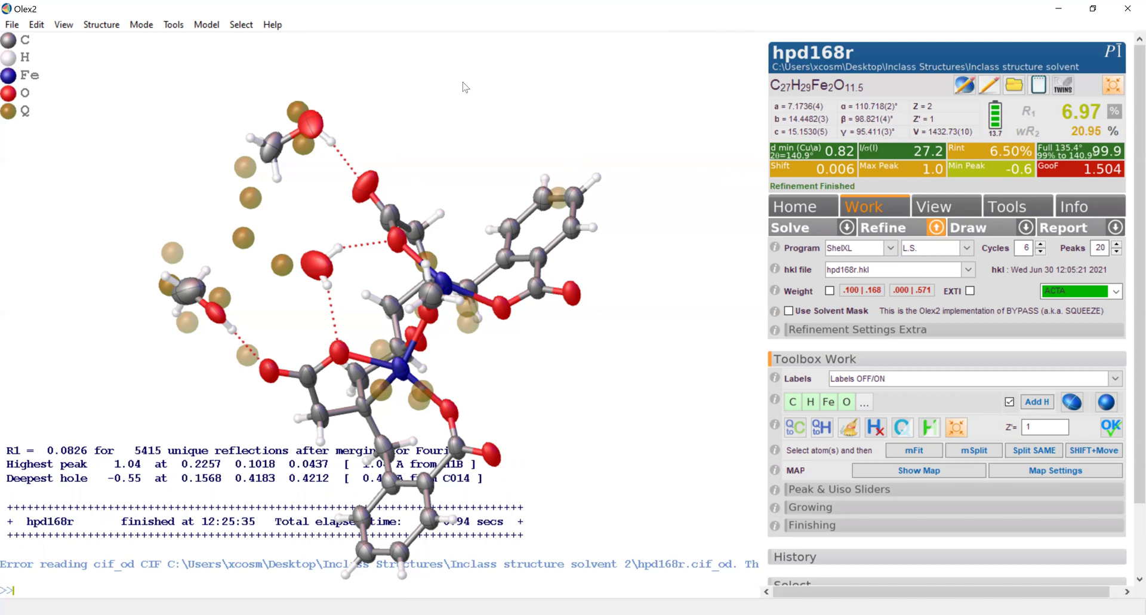
Step: Set the WGHT instruction to 0.07 1.5 in the refinement instructions and refine the structure
left_click(37, 24)
key("Return")
scroll(333, 343, "down", 7)
left_click_drag(301, 319, 295, 317)
type("07")
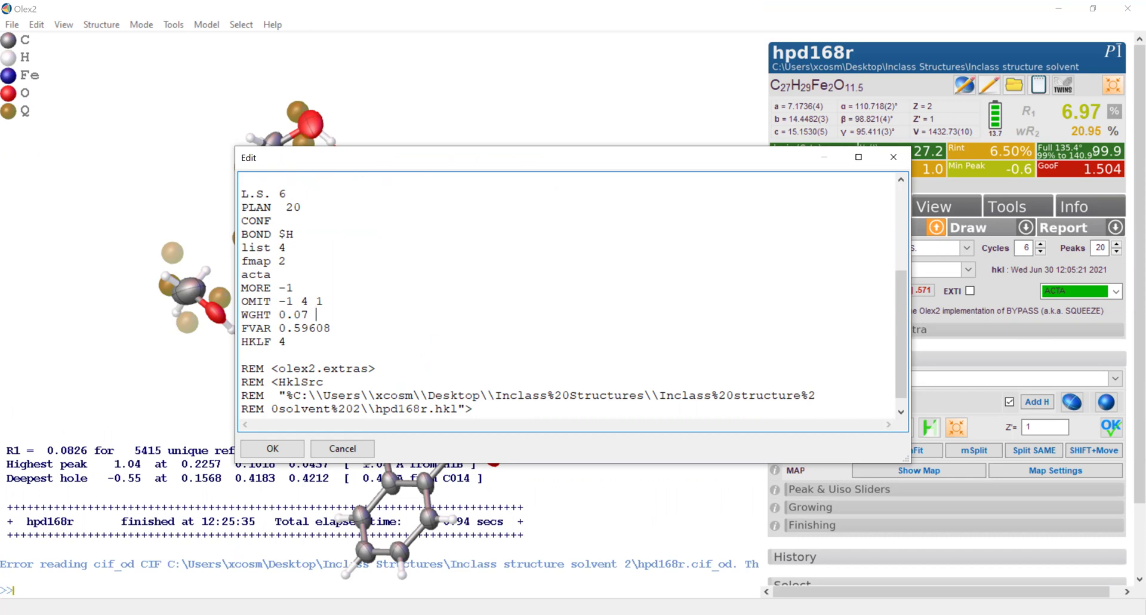
type(" 1.5")
left_click(286, 454)
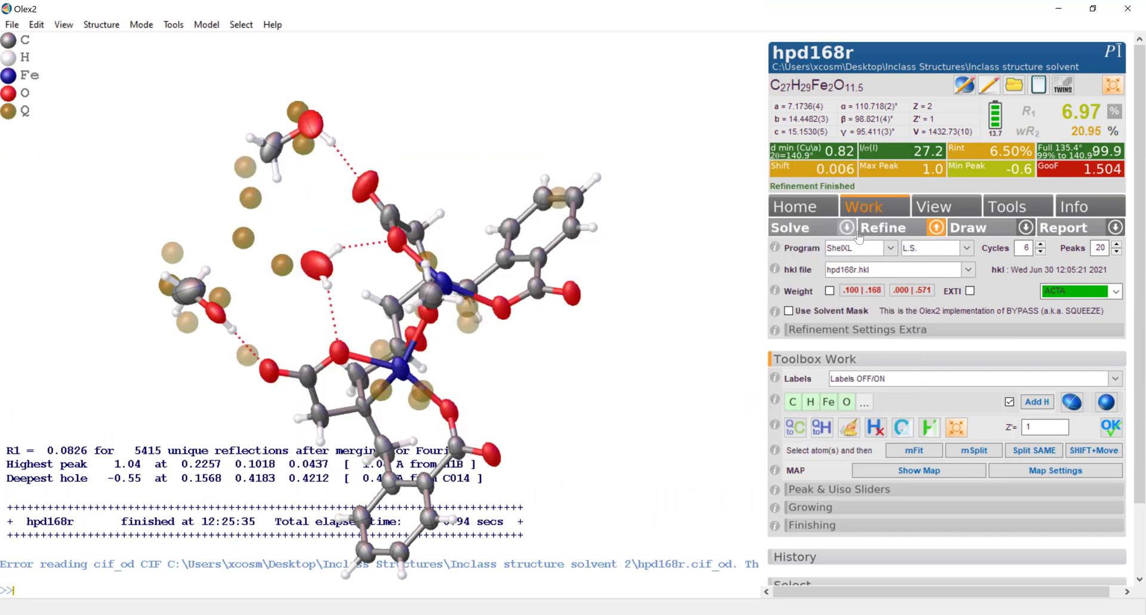
left_click(879, 233)
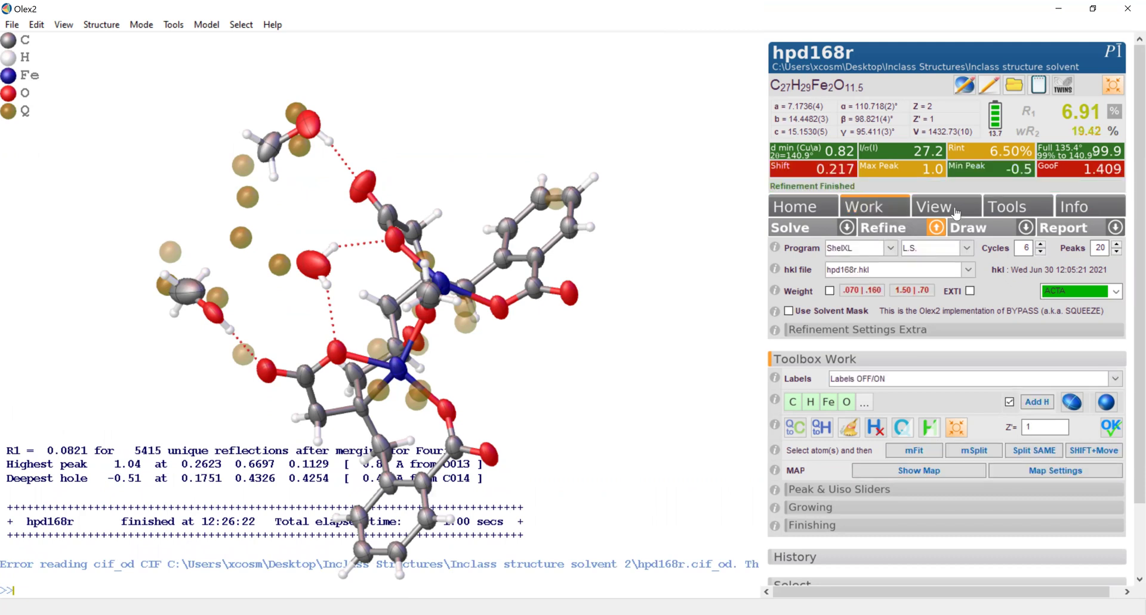
Step: Check the updated bad reflections, then refine the structure with 8 refinement cycles
left_click(1111, 213)
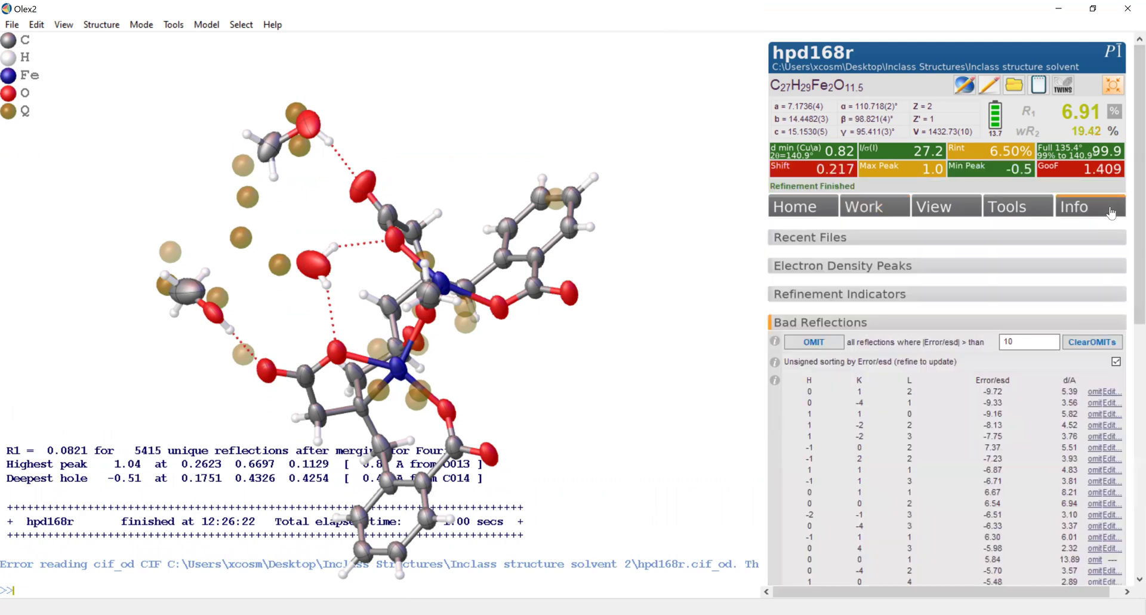
left_click(877, 214)
left_click(1041, 245)
left_click(1040, 244)
left_click(919, 231)
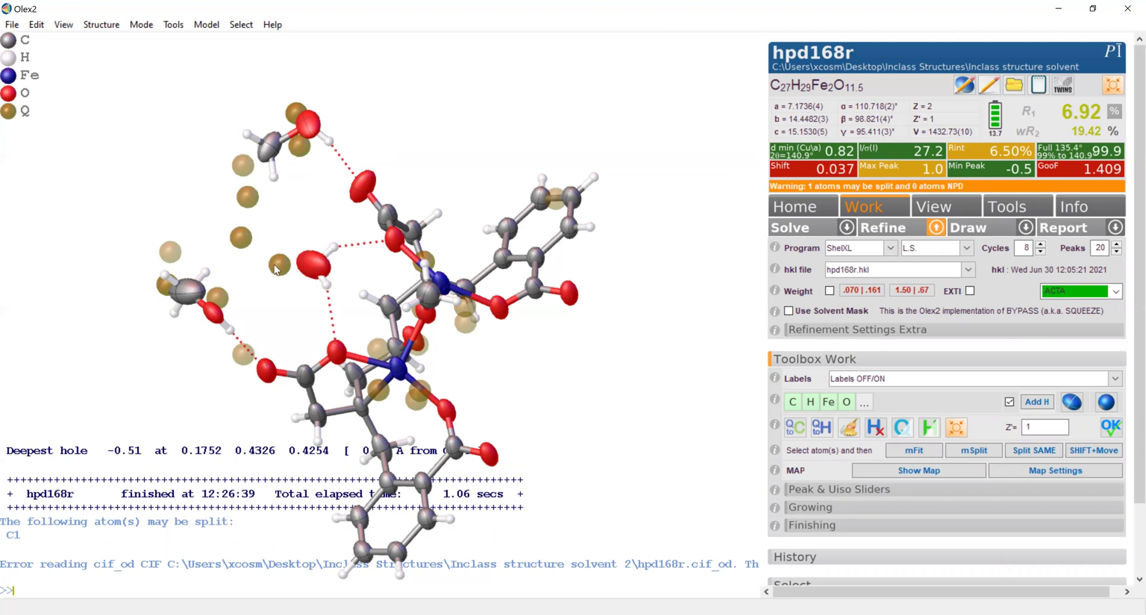
Step: Set the WGHT instruction to 0.04 3 in the refinement instructions and refine the structure again
mouse_move(276, 270)
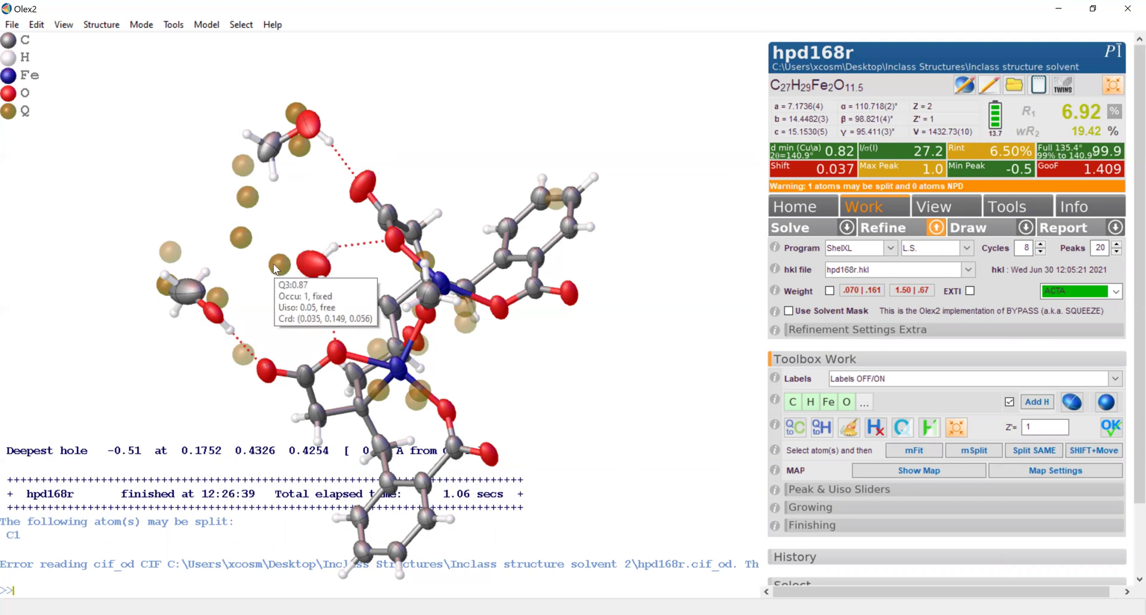
left_click_drag(256, 219, 305, 126)
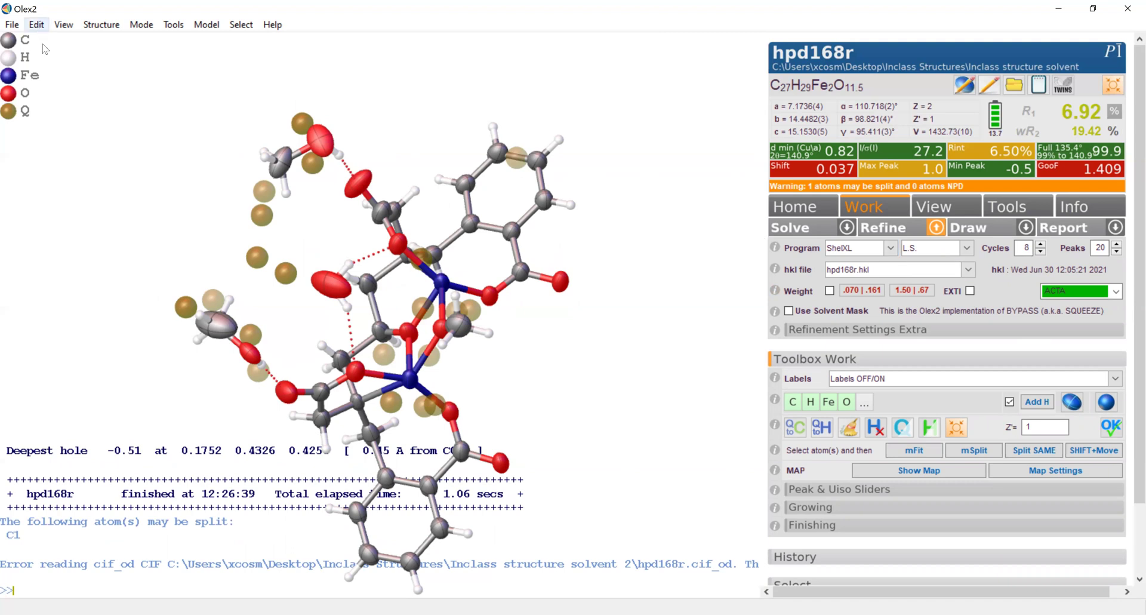
left_click(36, 25)
left_click(78, 58)
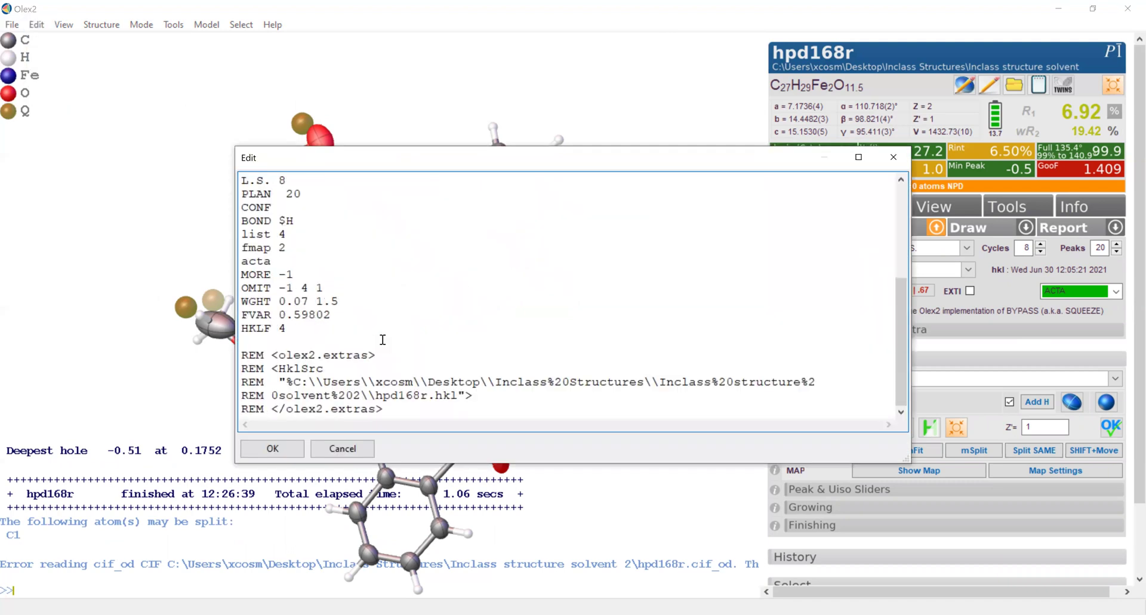
left_click_drag(309, 301, 302, 302)
type("4")
double_click(317, 302)
type("5")
left_click(278, 454)
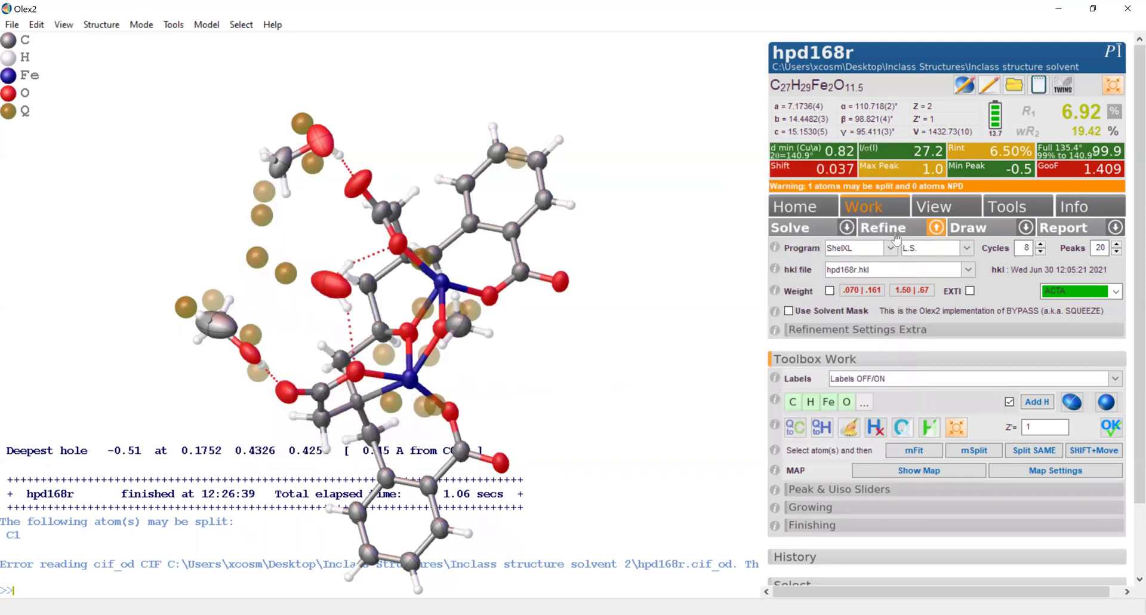
left_click(895, 234)
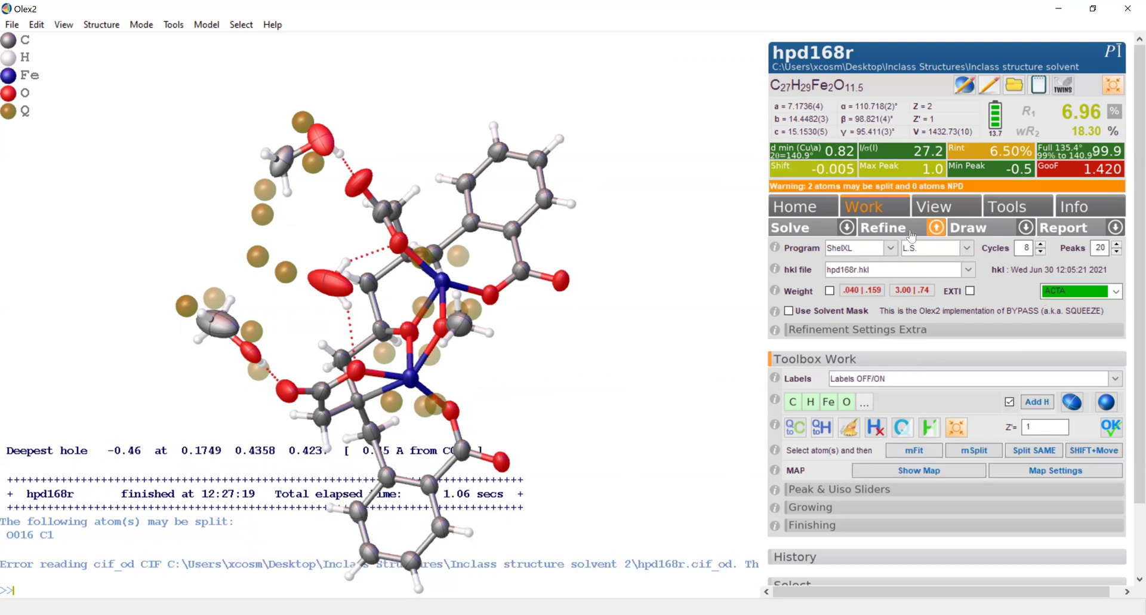
Step: Omit all bad reflections with Error/esd greater than 10 and refine the structure once more
left_click(1069, 212)
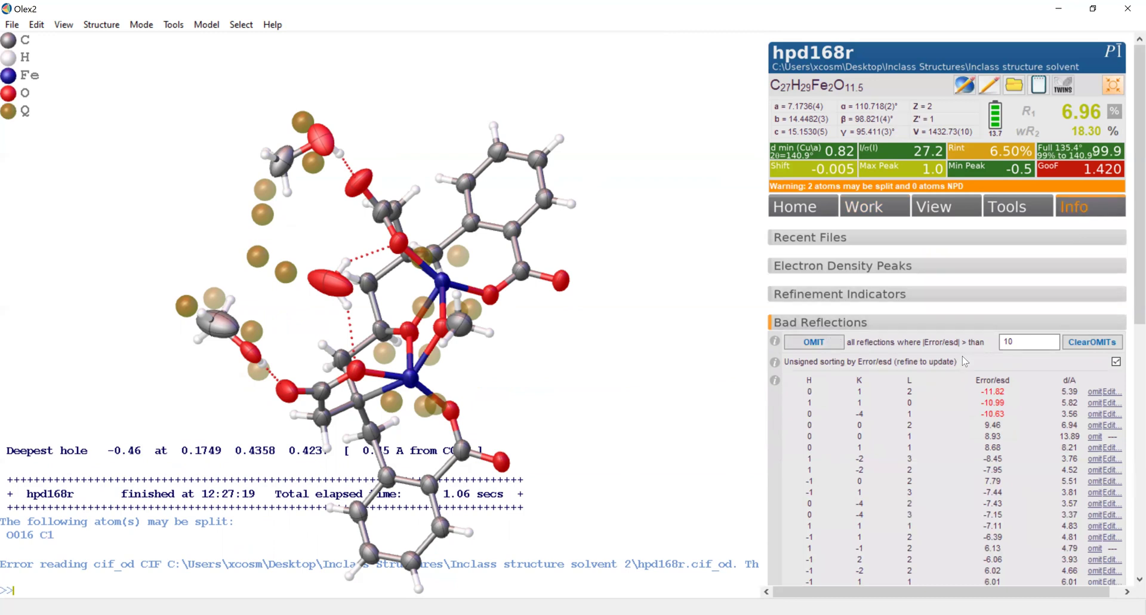
left_click(828, 345)
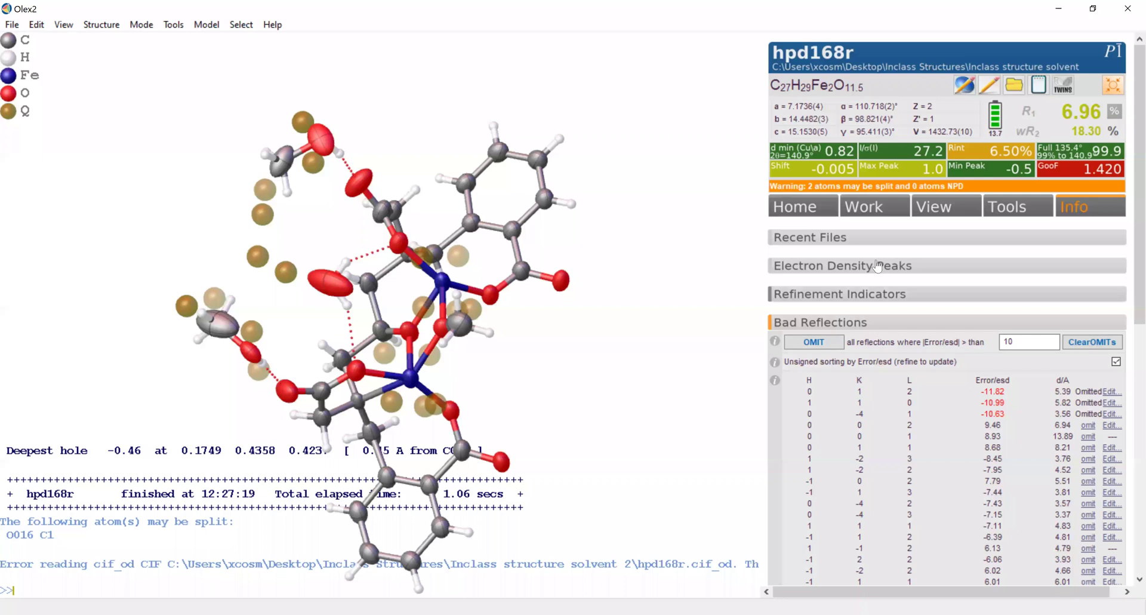
left_click(876, 216)
left_click(883, 235)
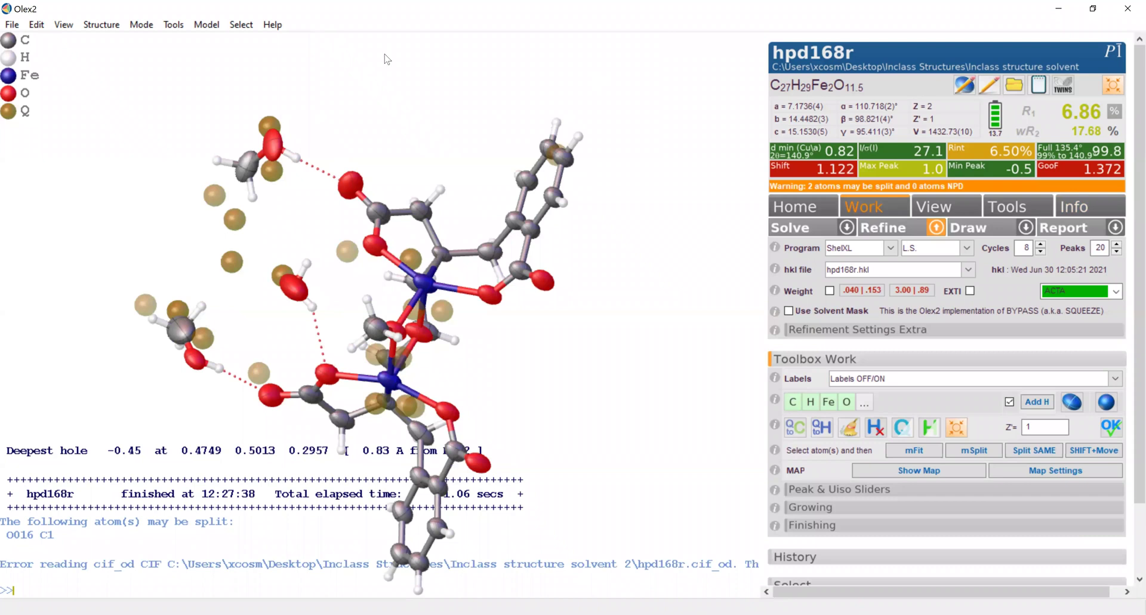
Step: Check the contacts of the water hydrogens and the DFIX restraints in the refinement instructions without changing them
mouse_move(308, 251)
left_mouse_down()
mouse_move(285, 306)
mouse_move(319, 318)
mouse_move(310, 246)
left_mouse_up()
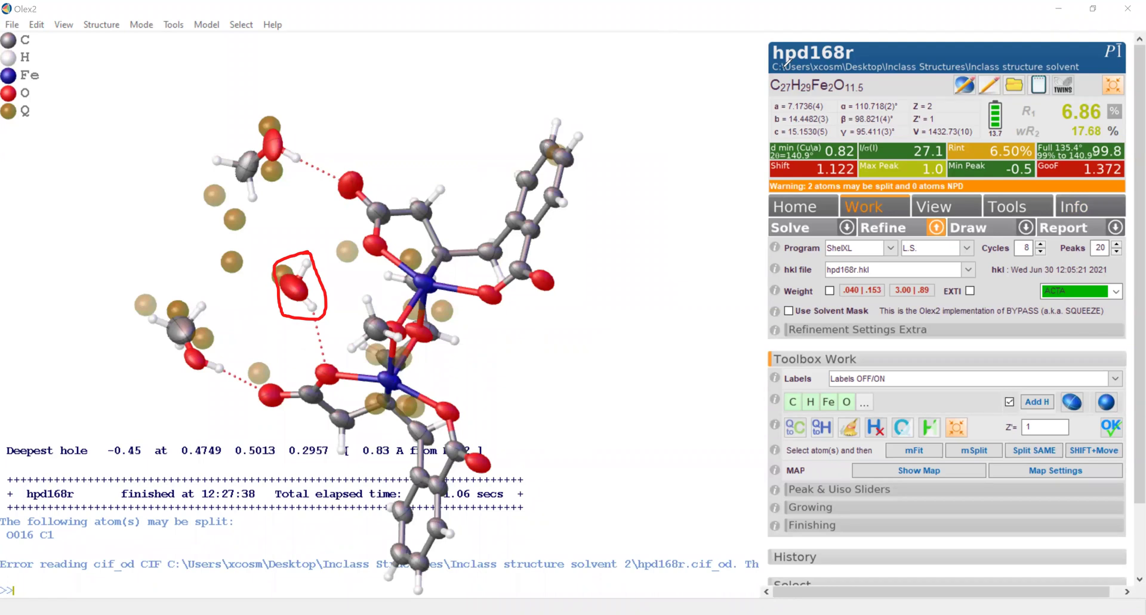
key("ctrl+z")
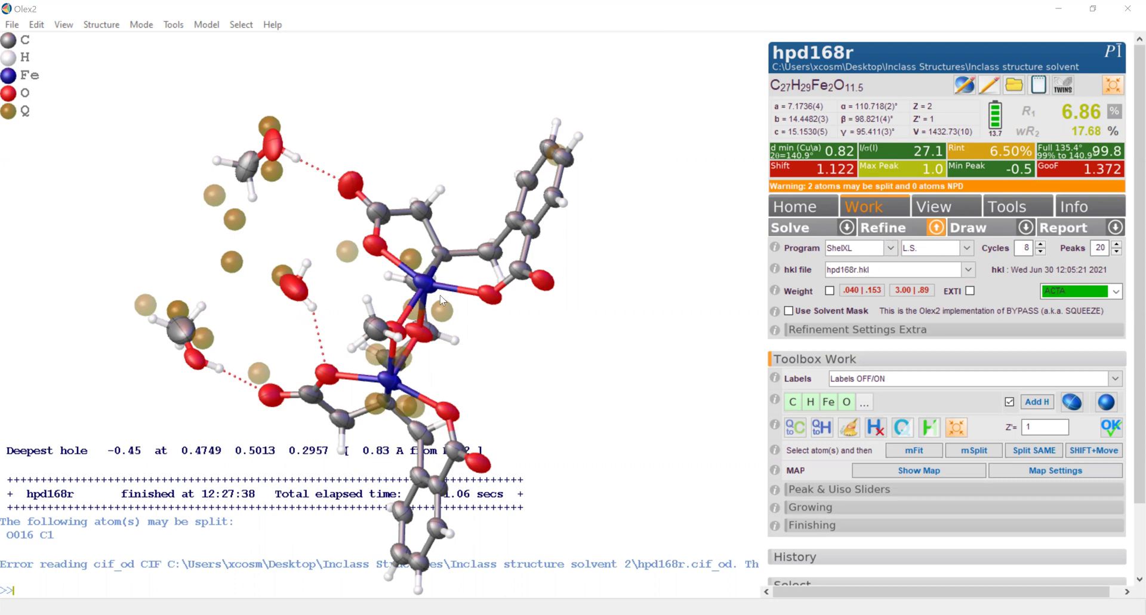
left_click_drag(325, 236, 328, 263)
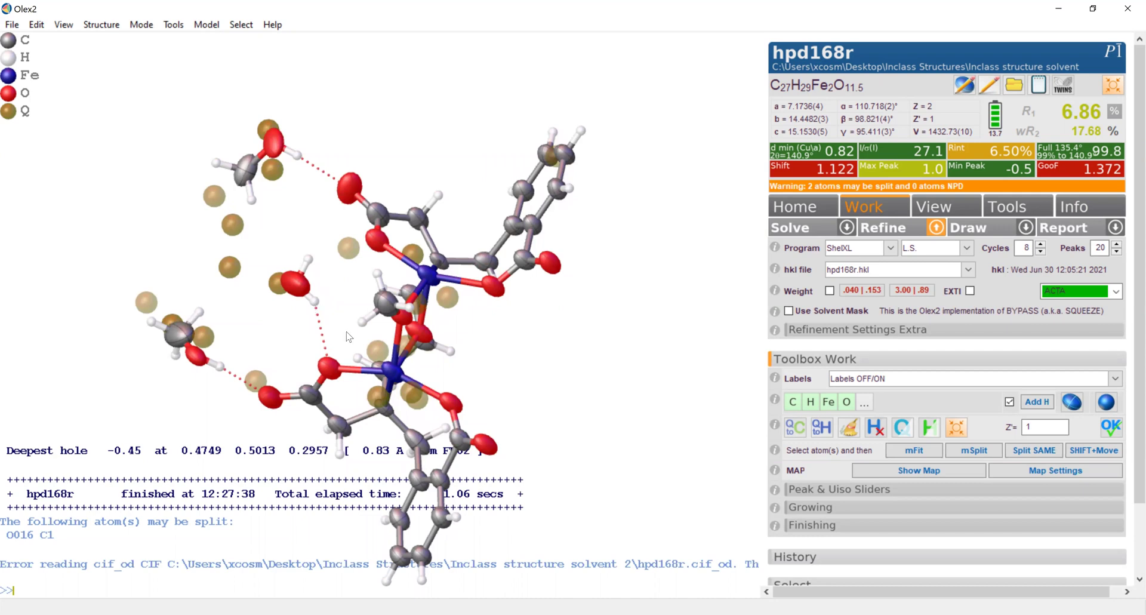
right_click(313, 306)
mouse_move(348, 333)
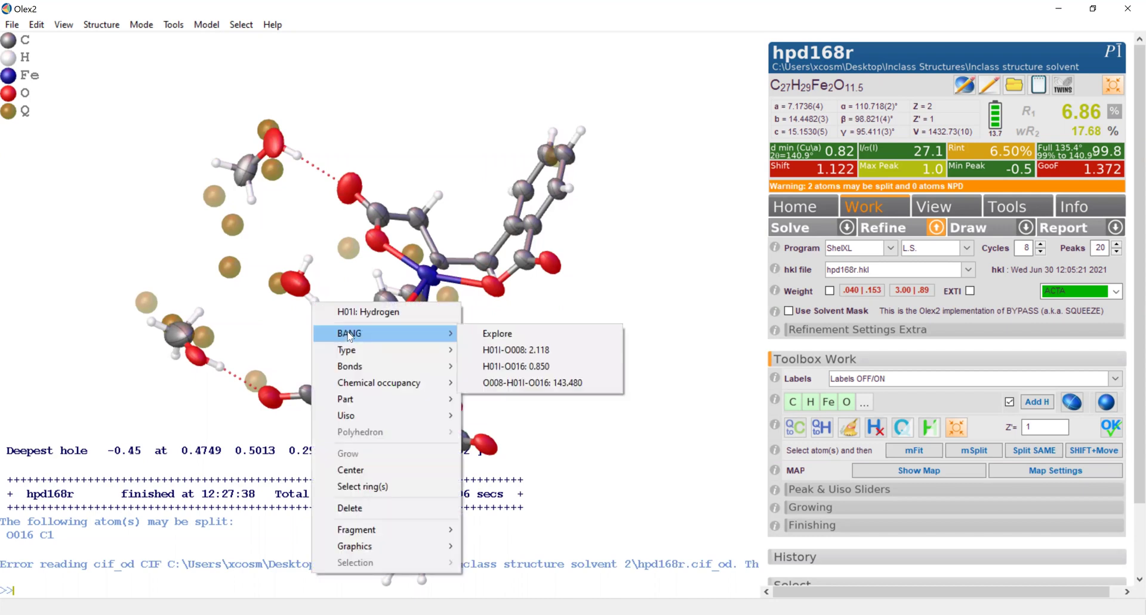
left_click(313, 265)
left_click(37, 25)
left_click(93, 62)
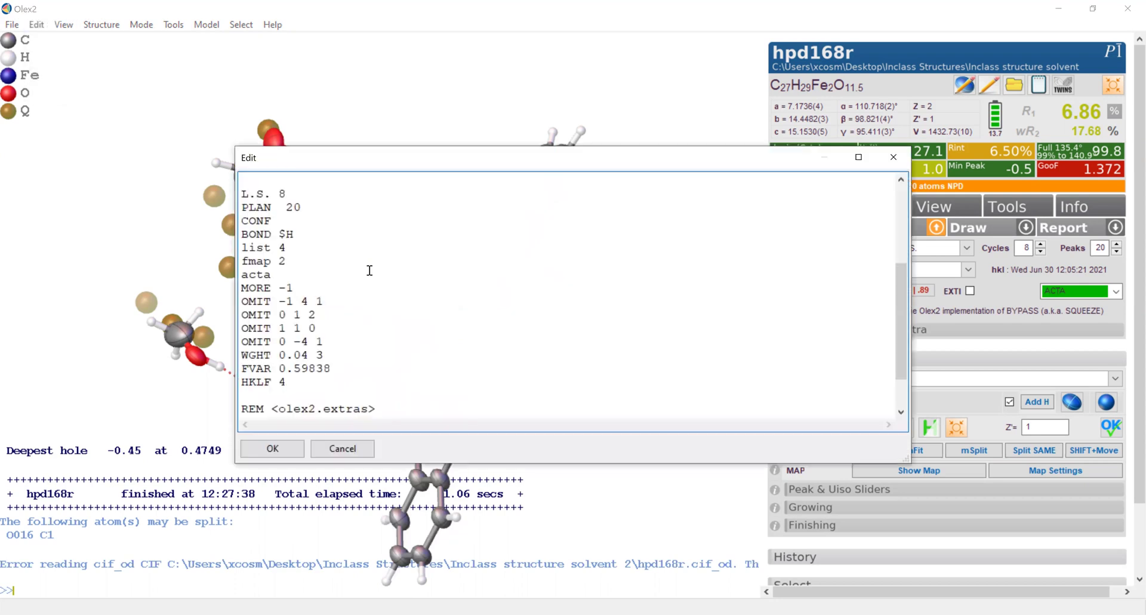
scroll(309, 315, "up", 2)
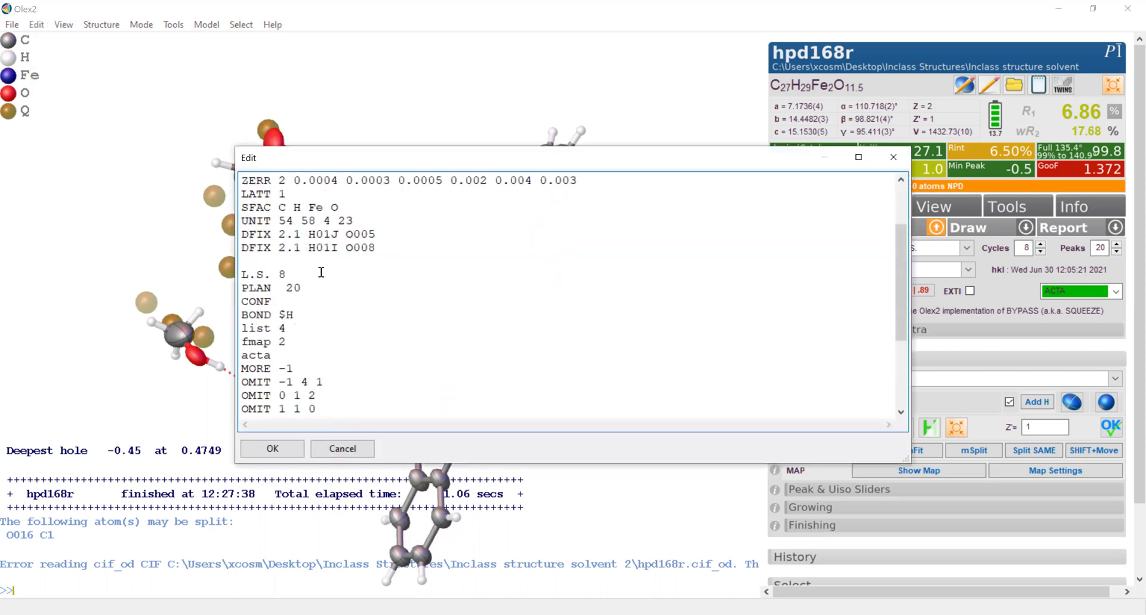
left_click(341, 449)
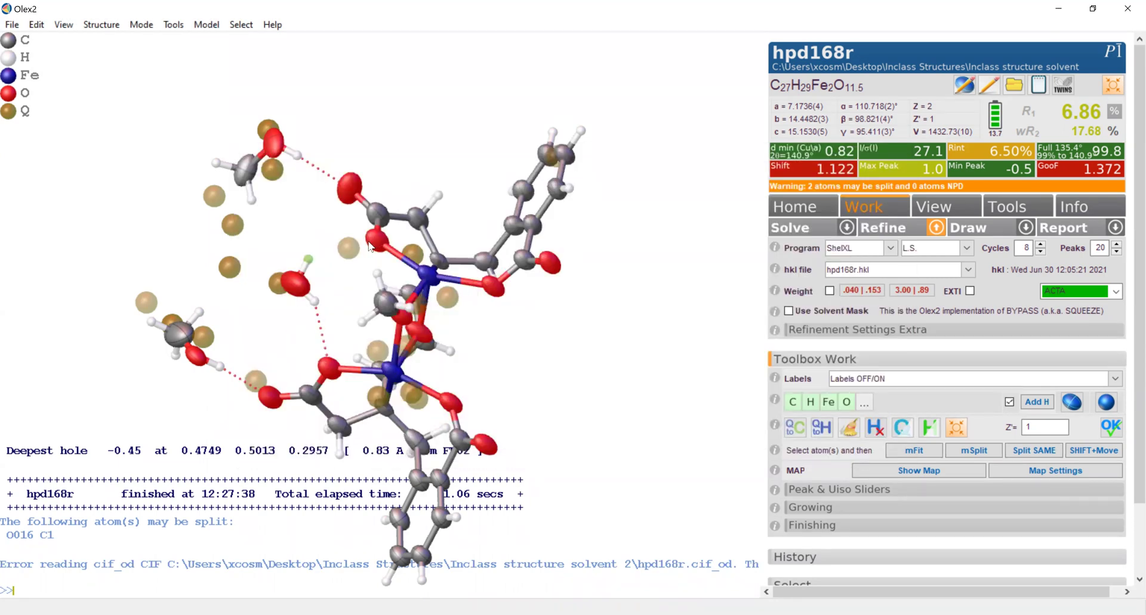
Step: Set the DFIX distance between H01J and O005 to 2.2 in the refinement instructions and refine the structure
left_click(37, 25)
left_click(76, 59)
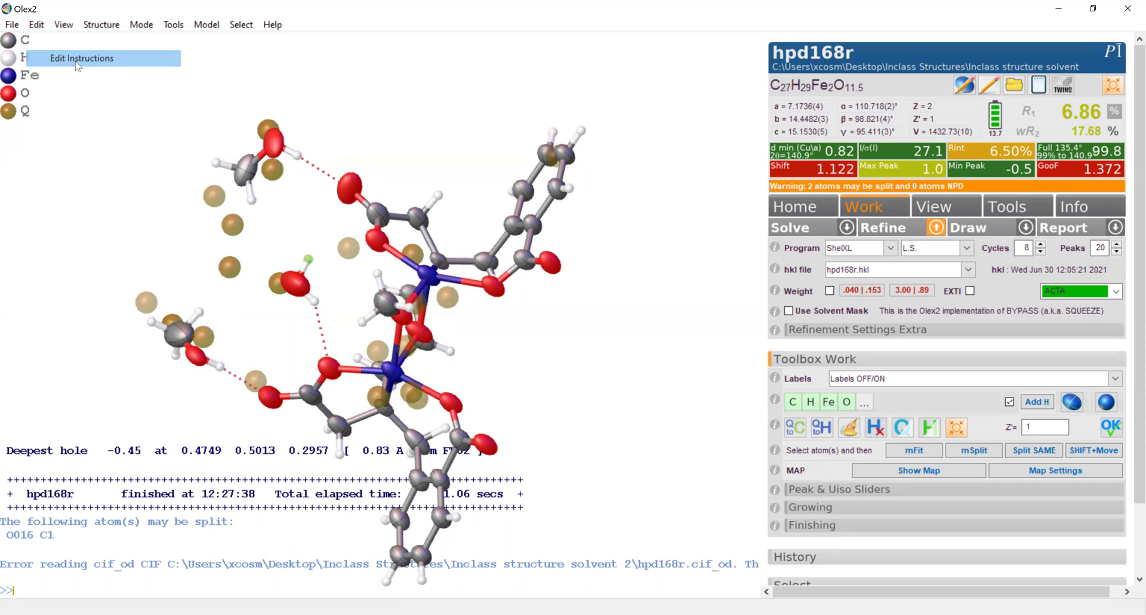
scroll(389, 340, "down", 5)
scroll(341, 261, "up", 3)
left_click_drag(293, 233, 301, 233)
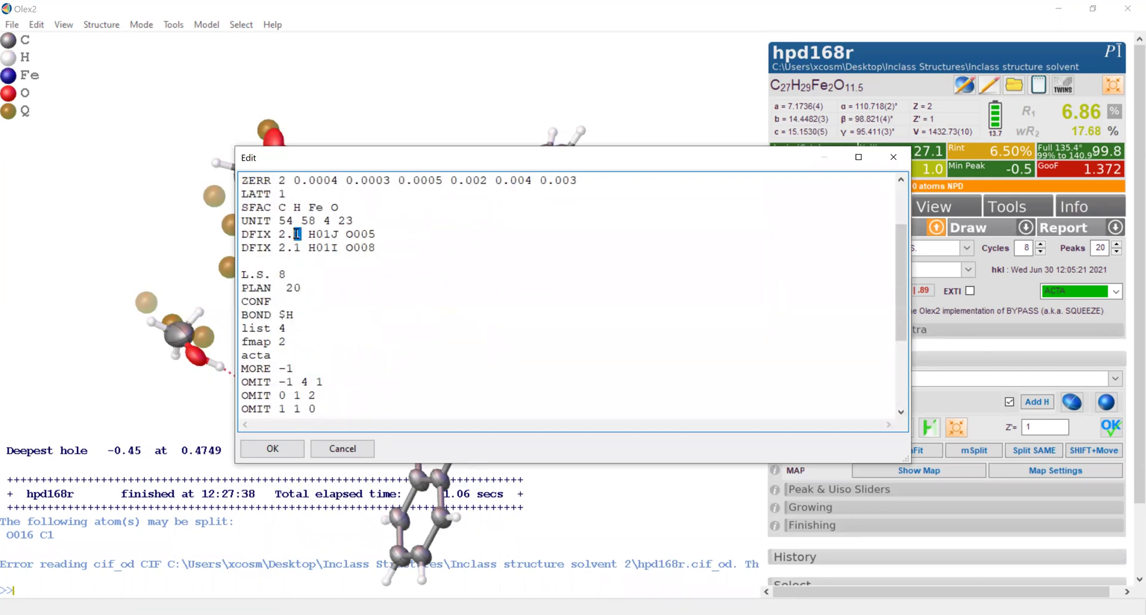
type("2")
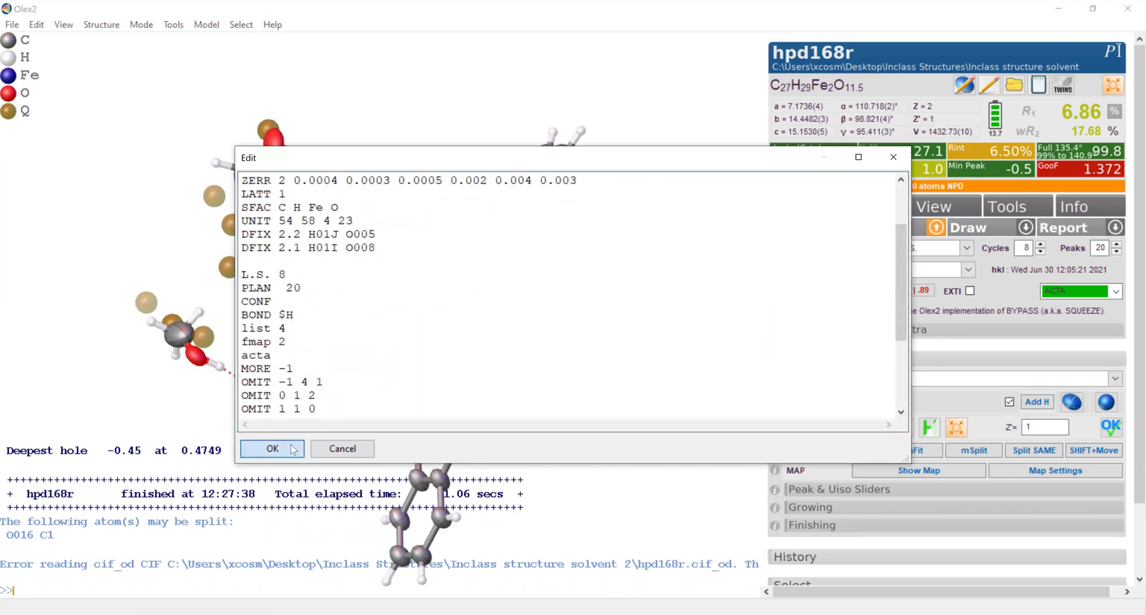
left_click(874, 228)
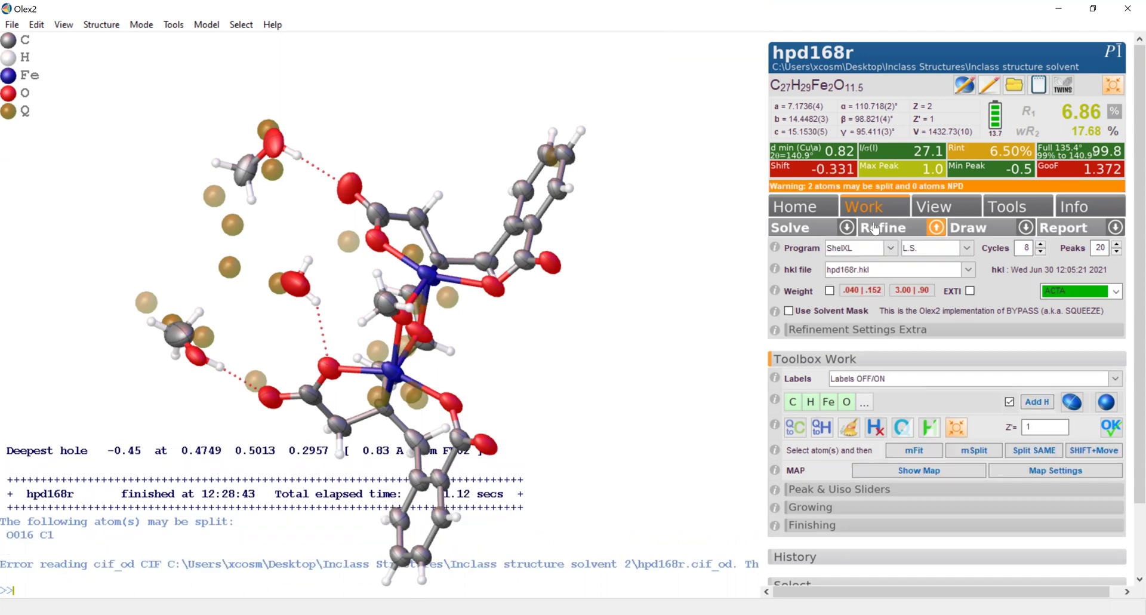
Step: Refine the structure several more times and review the updated bad reflections
left_click(875, 228)
left_click(875, 229)
left_click(875, 229)
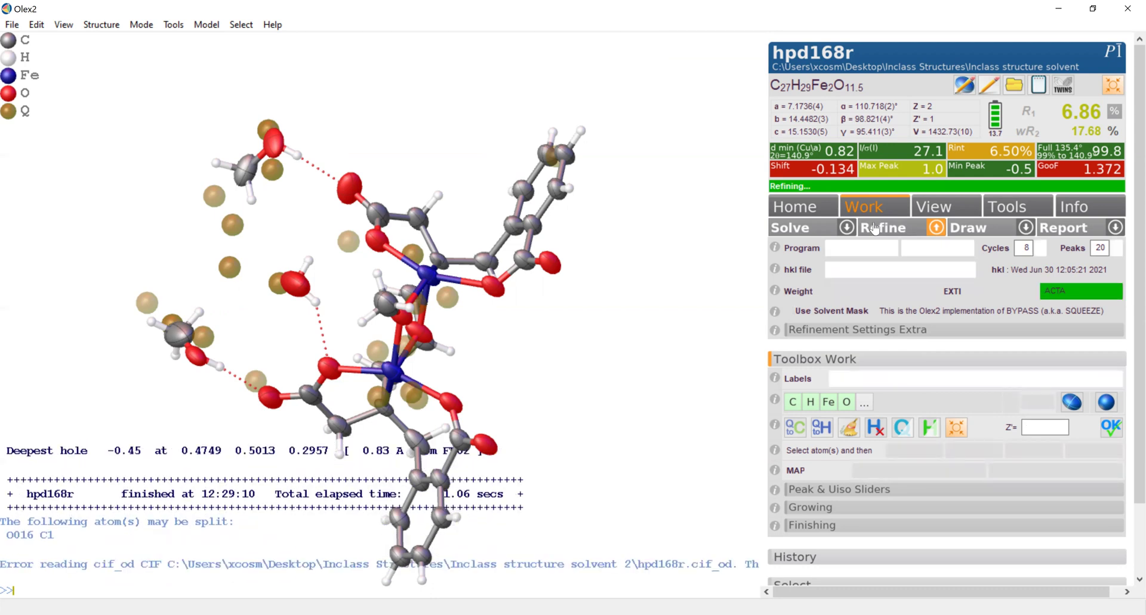
left_click(1089, 214)
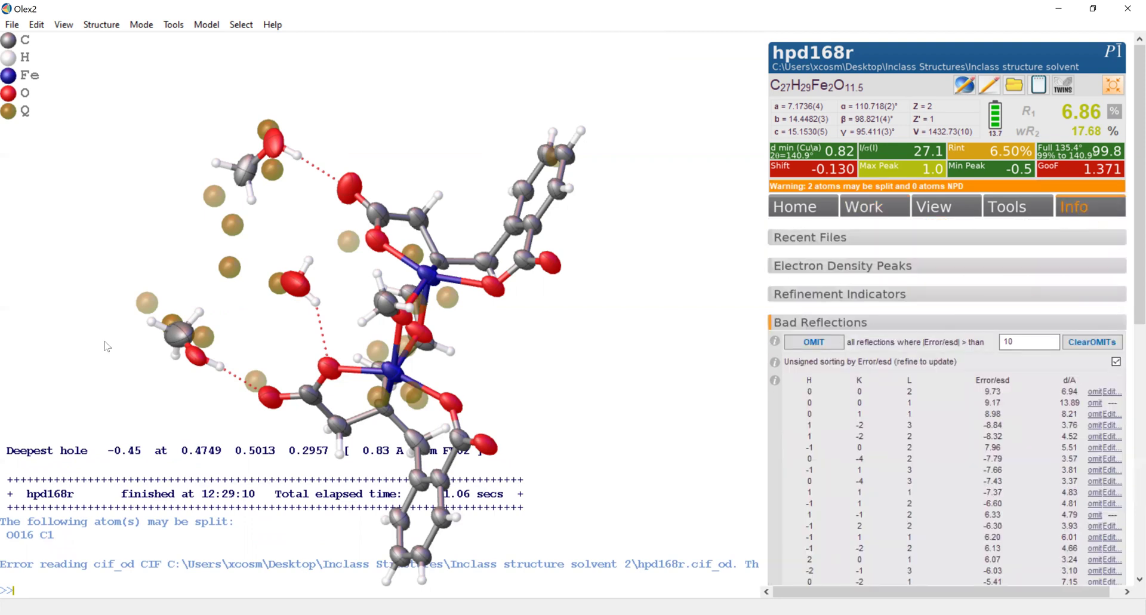
left_click(869, 213)
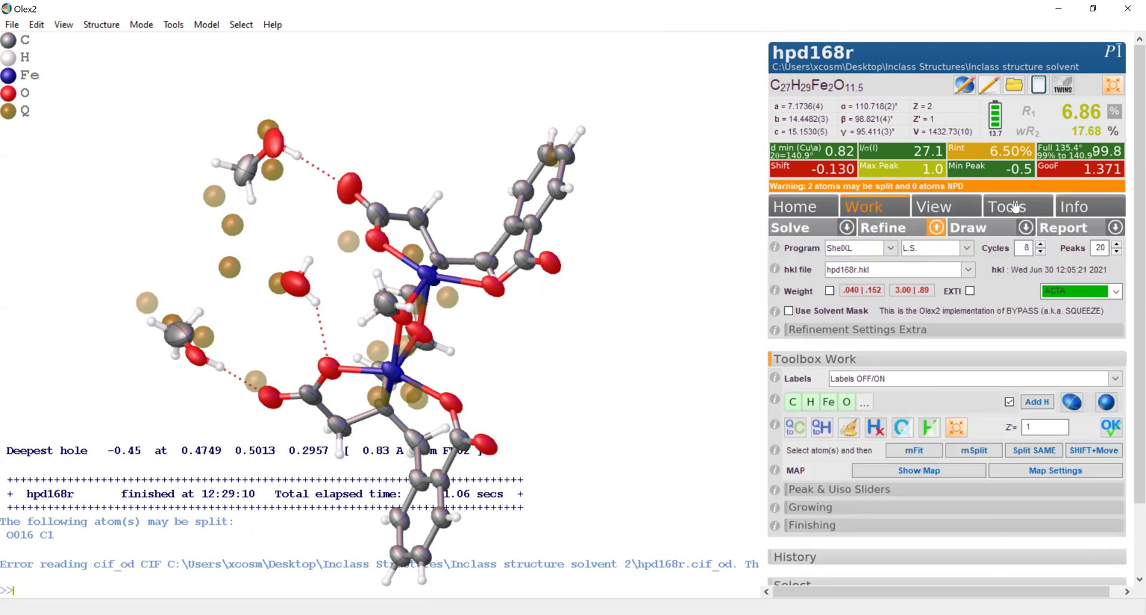
left_click(1072, 209)
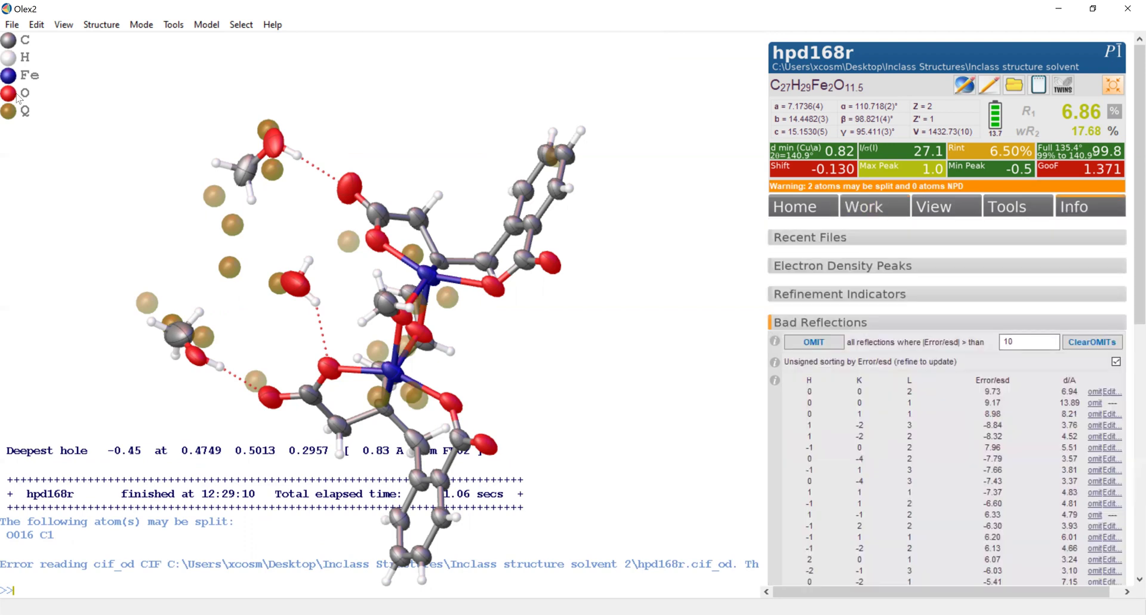
Step: Set the WGHT instruction to 0.02 5 in the refinement instructions and refine the structure twice
left_click(37, 25)
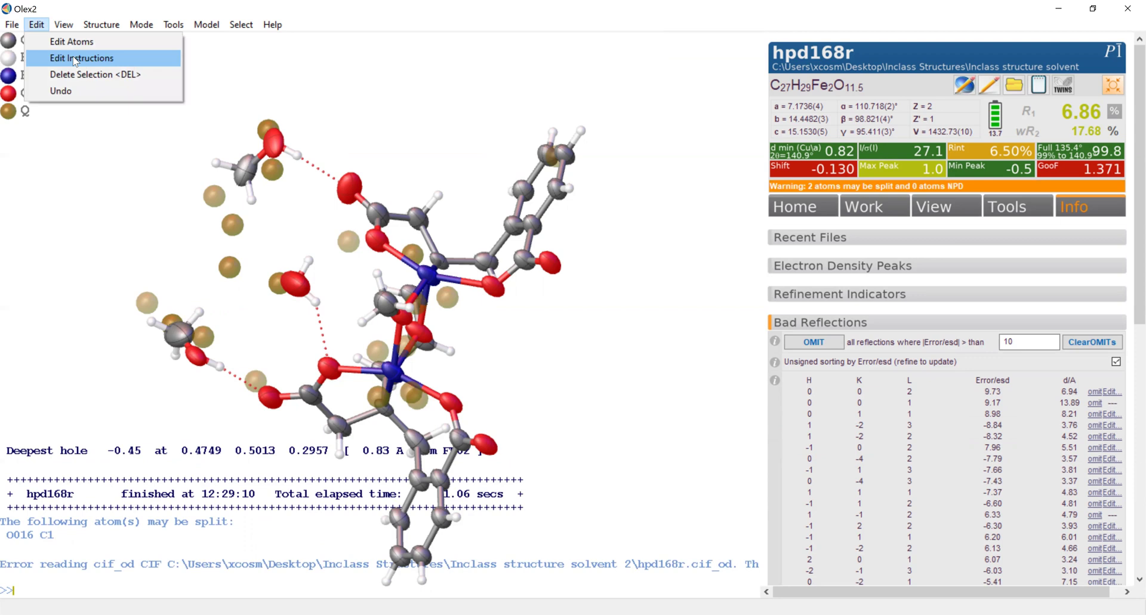
left_click(75, 57)
scroll(358, 346, "down", 6)
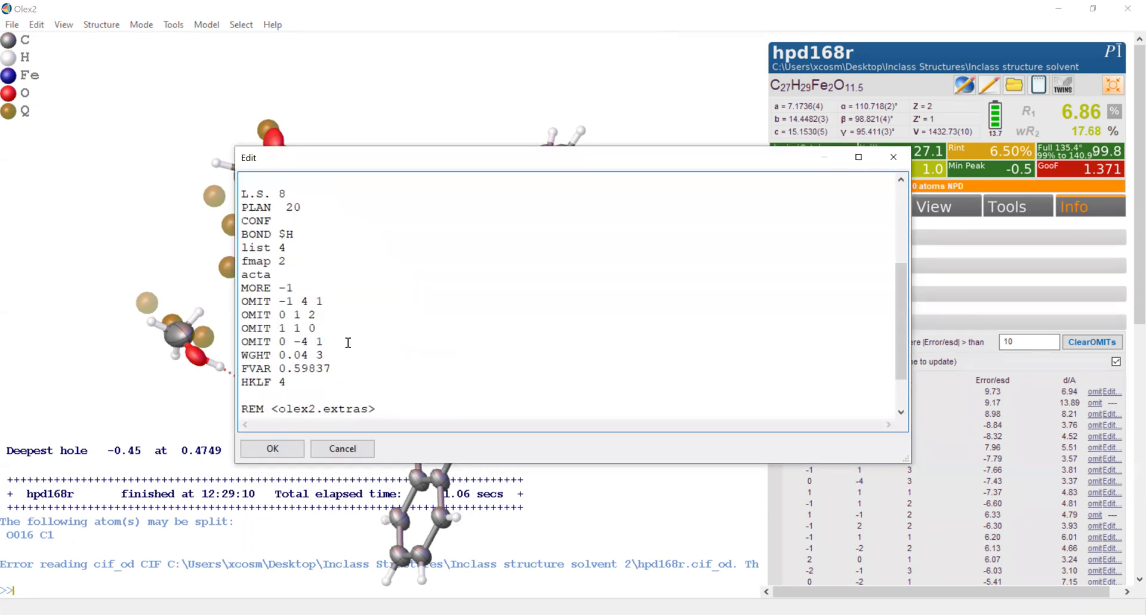
left_click_drag(301, 355, 304, 356)
type("2")
key("End")
key("BackSpace")
type("5")
left_click(273, 448)
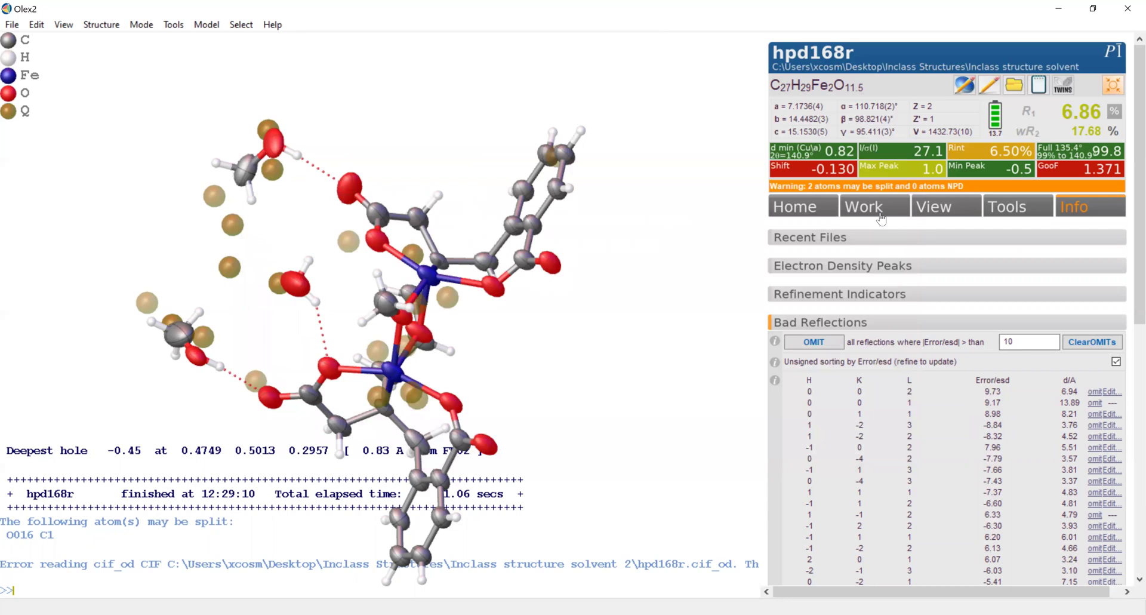
left_click(881, 215)
left_click(883, 230)
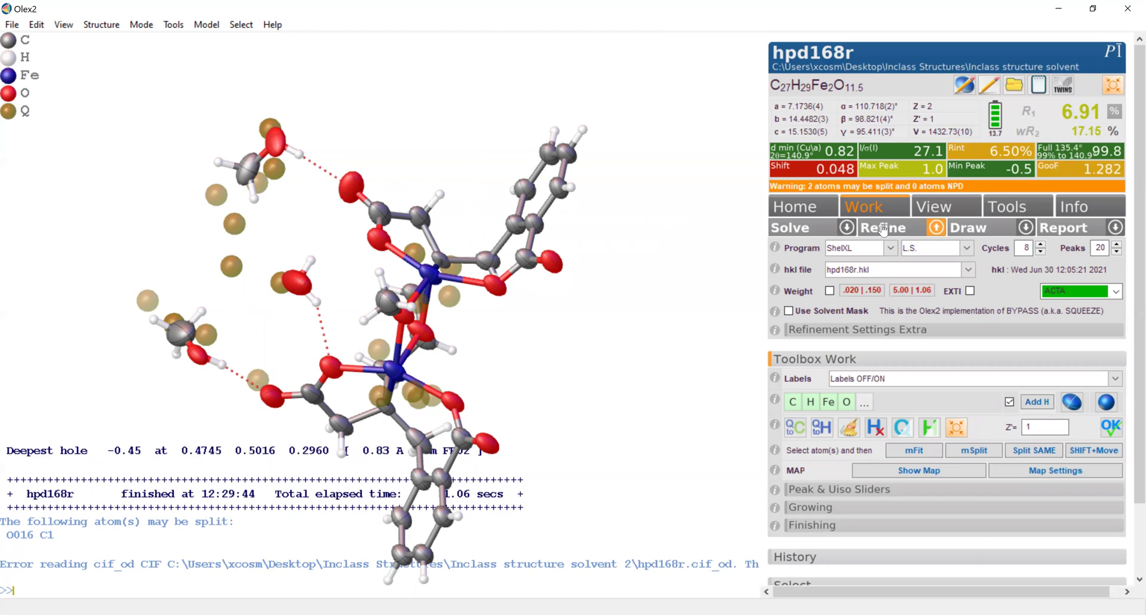
left_click(883, 229)
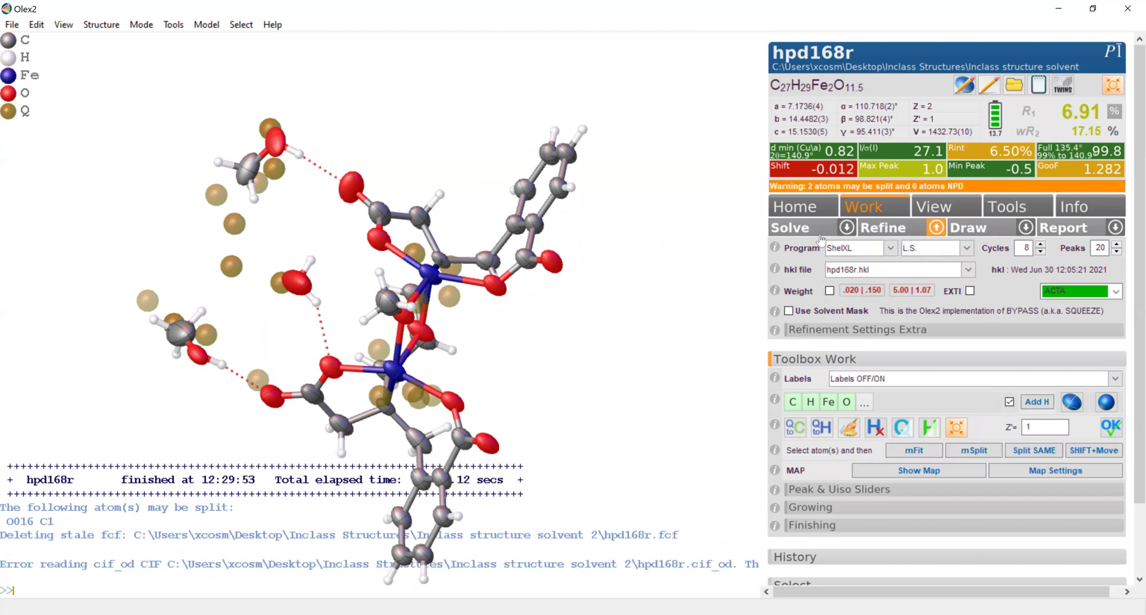
Step: Set the chemical occupancy of methanol oxygen O012 to 1 and refine the structure
left_click_drag(87, 344, 109, 386)
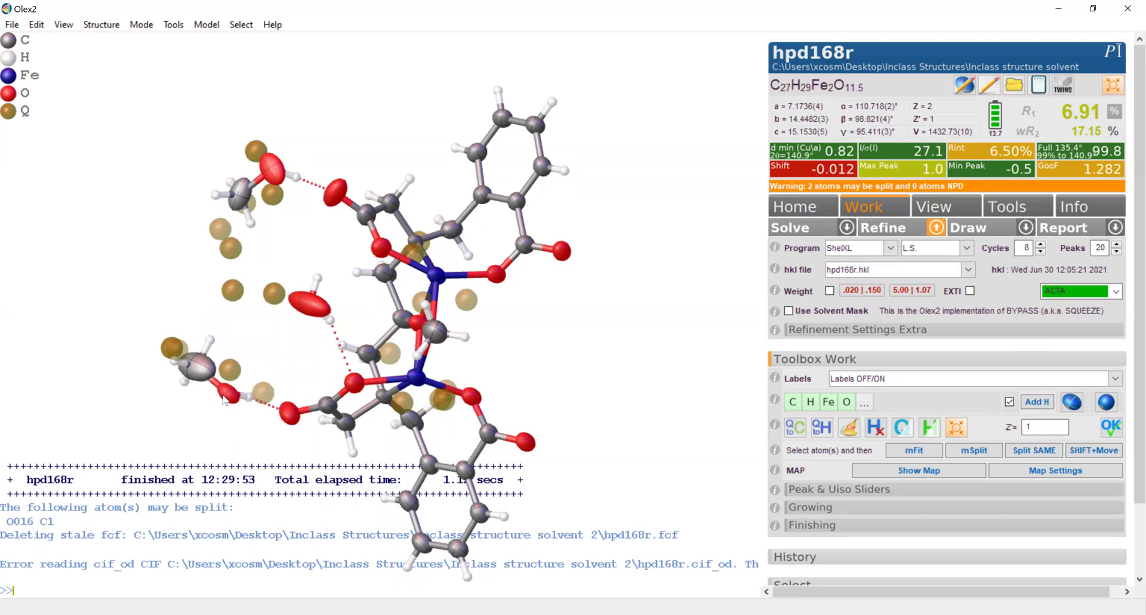
left_click_drag(225, 396, 244, 355)
right_click(256, 345)
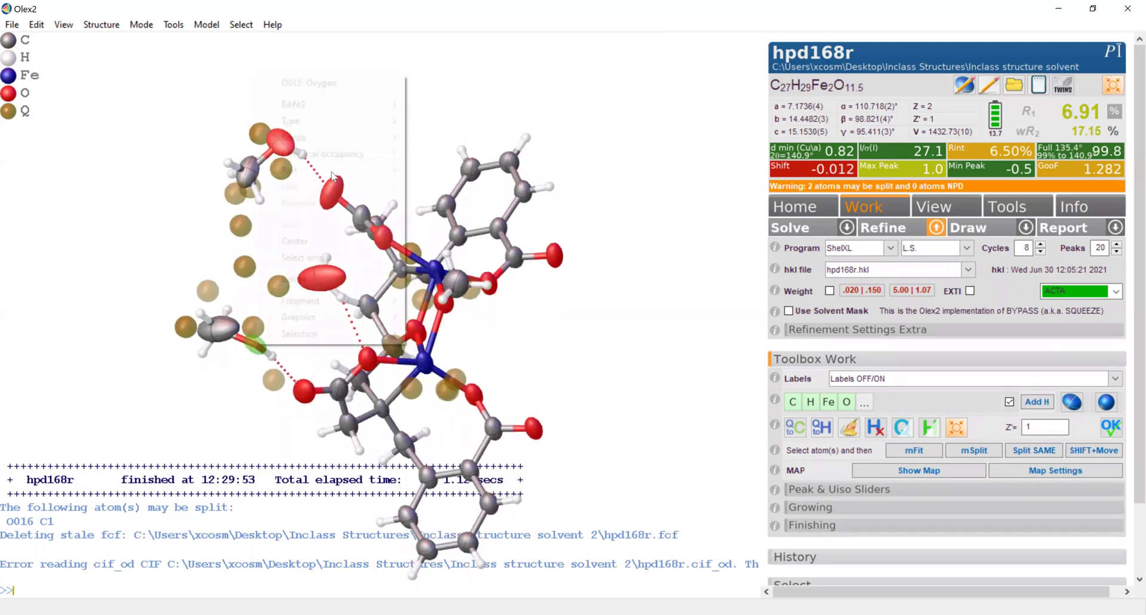
left_click(428, 171)
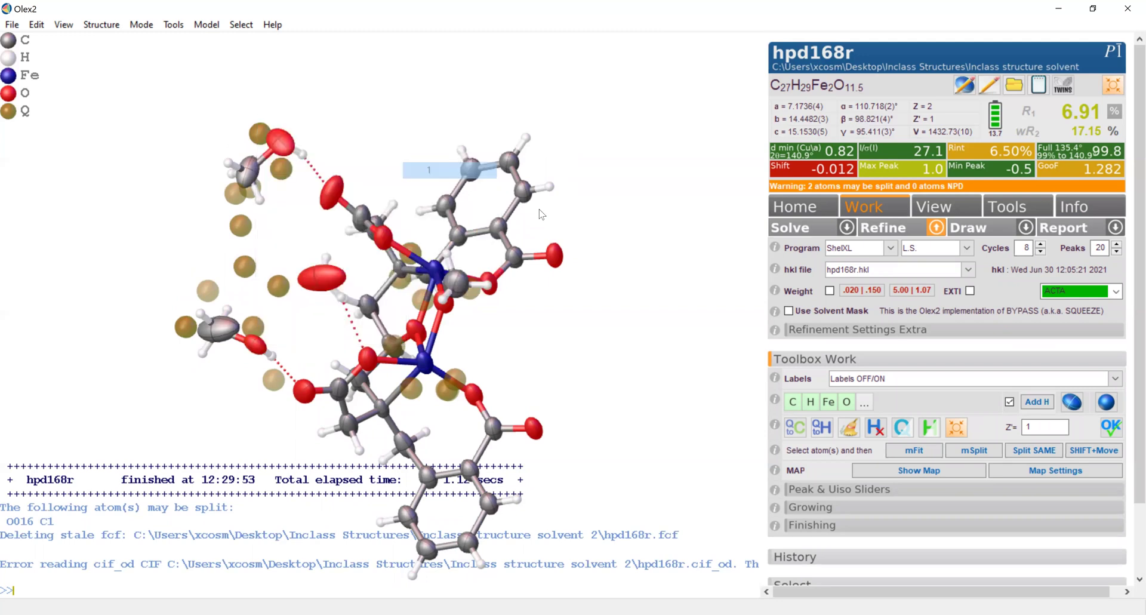
left_click(875, 230)
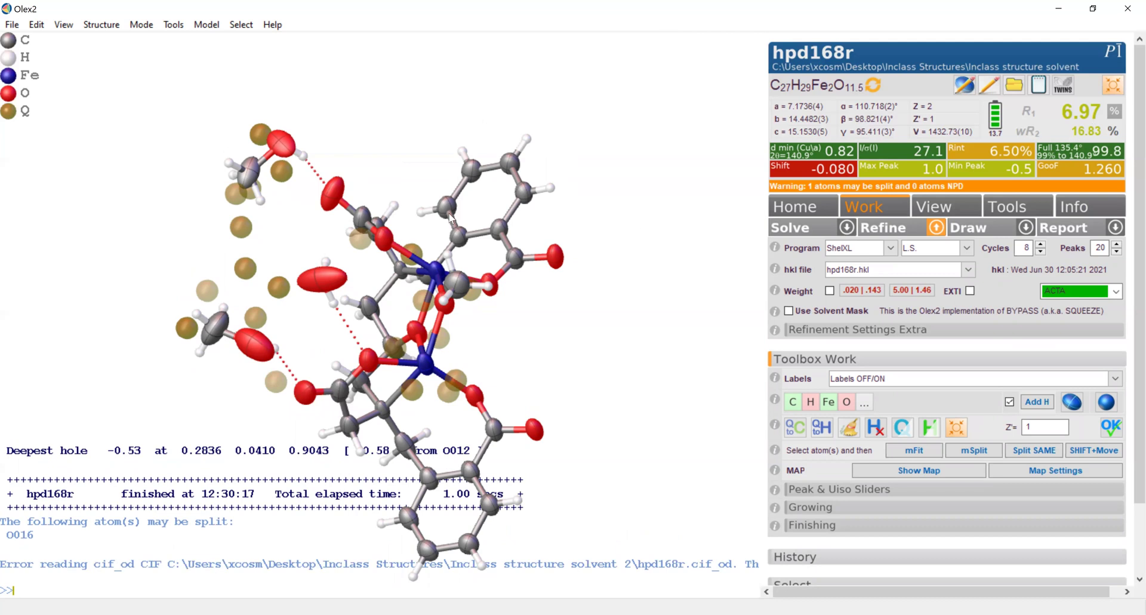
Step: Set the chemical occupancy of methanol oxygen O013 to 1 and refine the structure
left_click(286, 153)
right_click(286, 154)
mouse_move(371, 235)
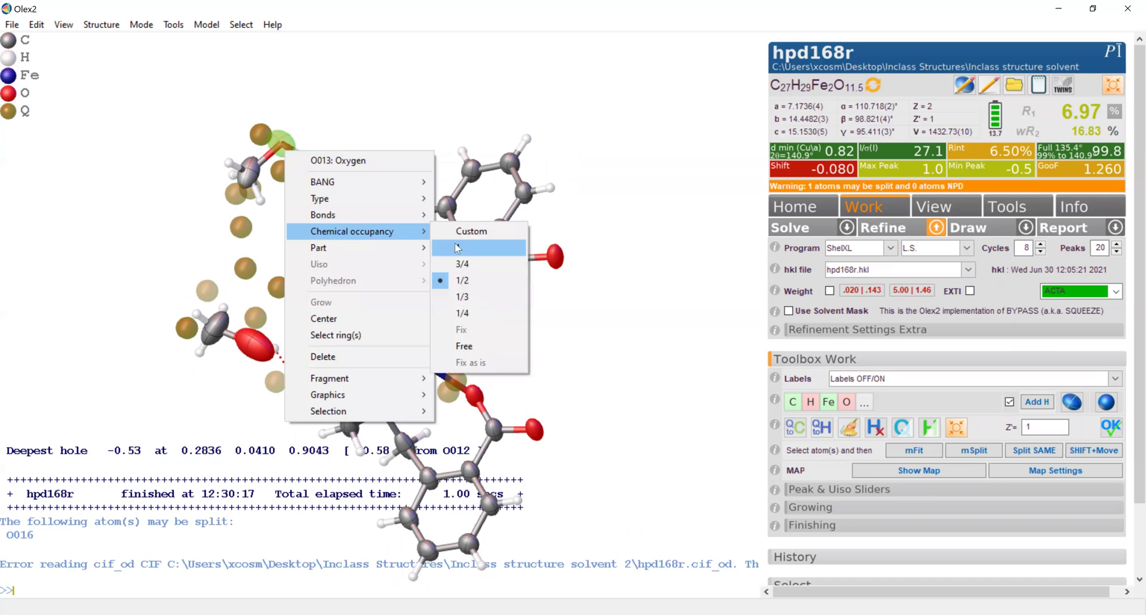
left_click(457, 248)
left_click(875, 230)
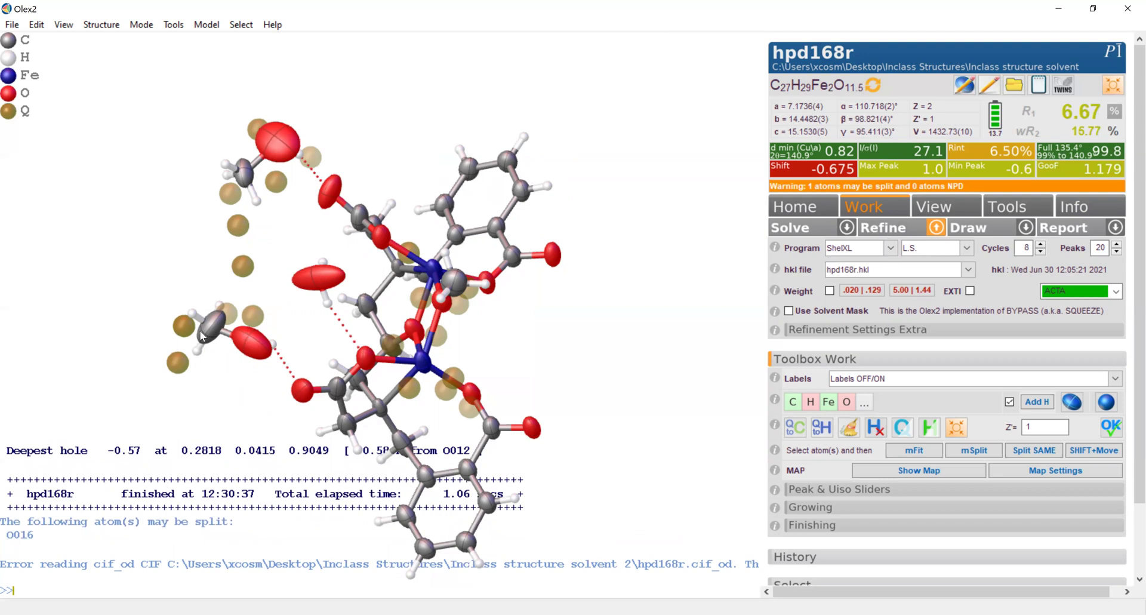
Step: Set the chemical occupancy of both methanol carbons to 1 and refine the structure
left_click_drag(242, 243, 194, 339)
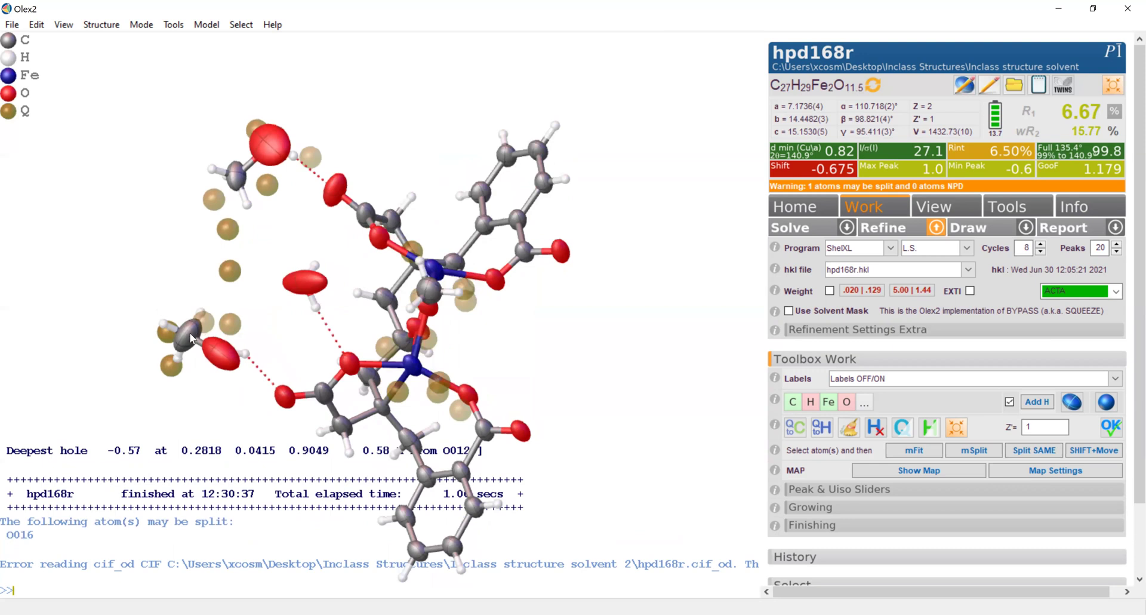
left_click(191, 339)
left_click(237, 179)
right_click(238, 181)
left_click(427, 278)
left_click(890, 229)
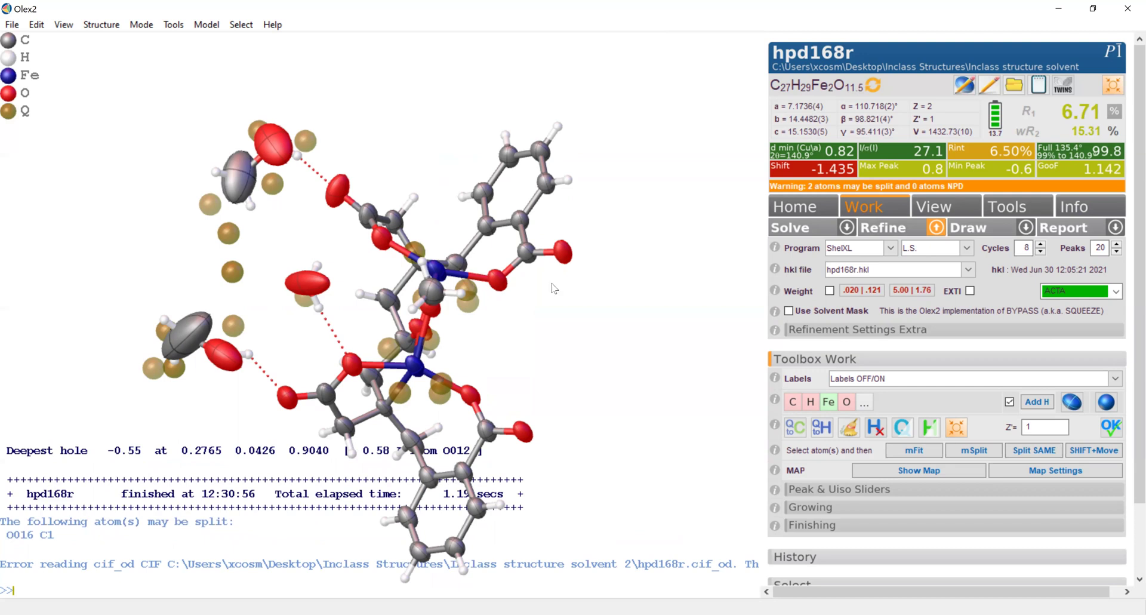
Step: Set the chemical occupancy of methanol carbon C1 to 1/2 and refine the structure
left_click_drag(283, 229, 266, 268)
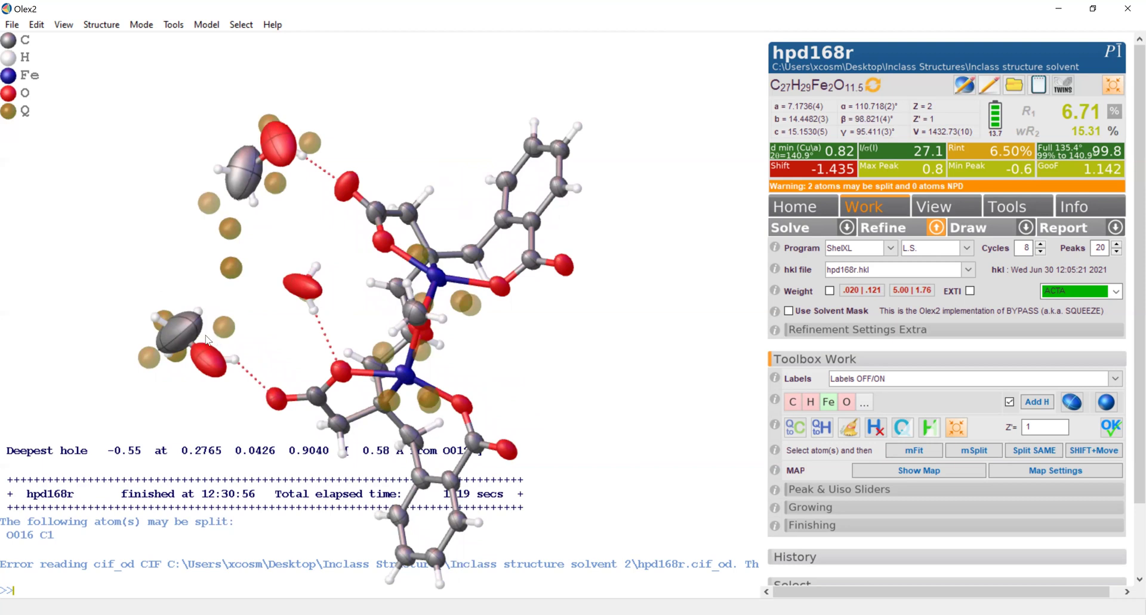
left_click_drag(200, 387, 205, 316)
left_click(206, 314)
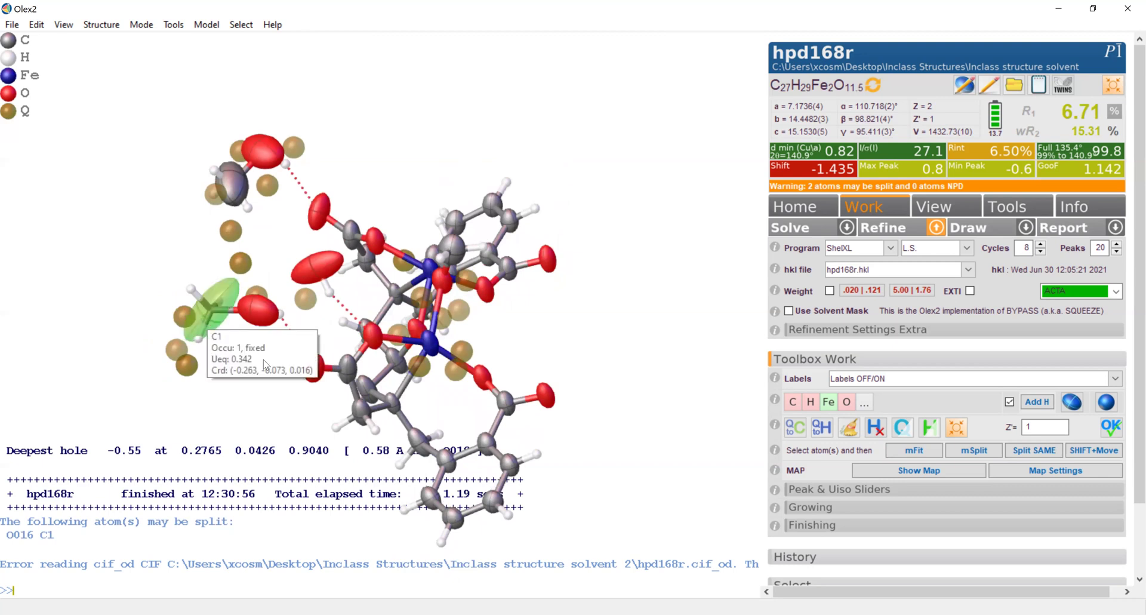
right_click(207, 316)
mouse_move(316, 398)
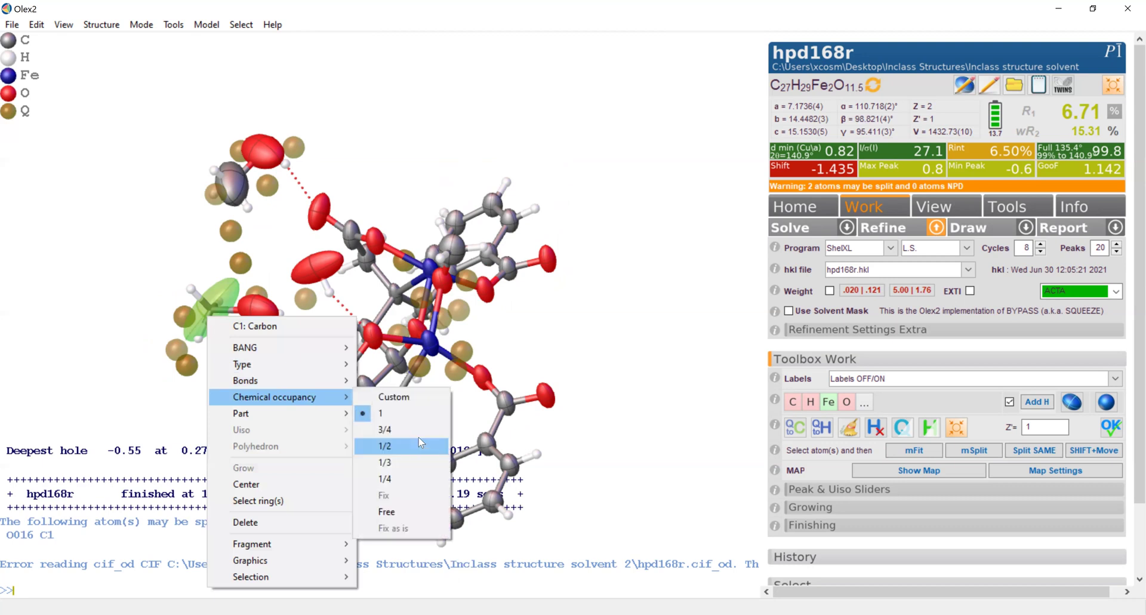
left_click(419, 443)
left_click(886, 227)
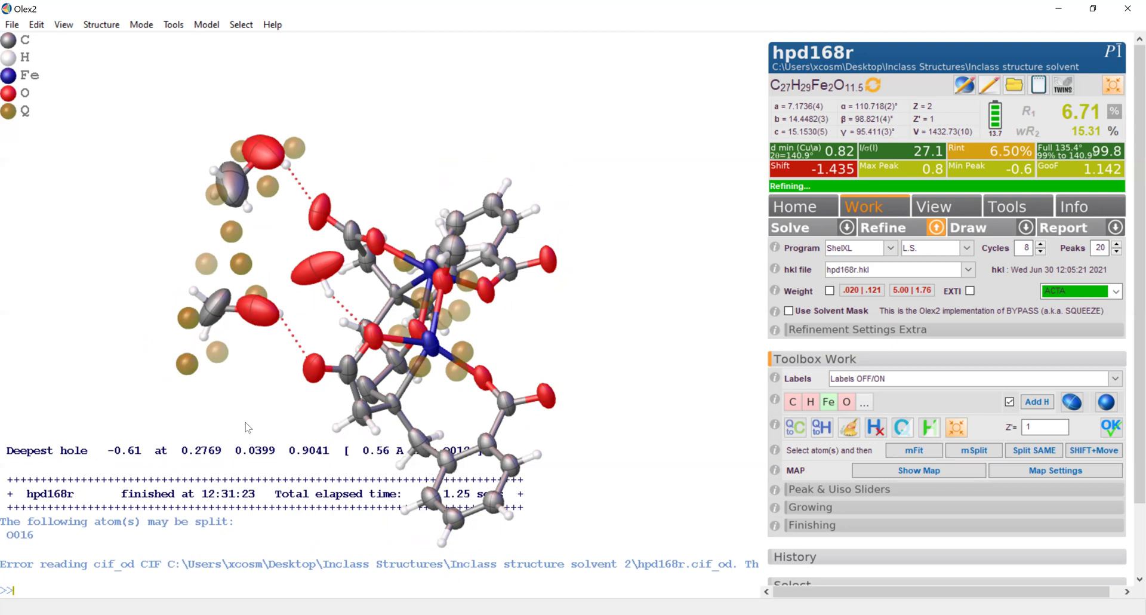
Step: Refine the structure, set the chemical occupancy of methanol carbon C1 to 1, and refine again
left_click_drag(249, 428, 215, 380)
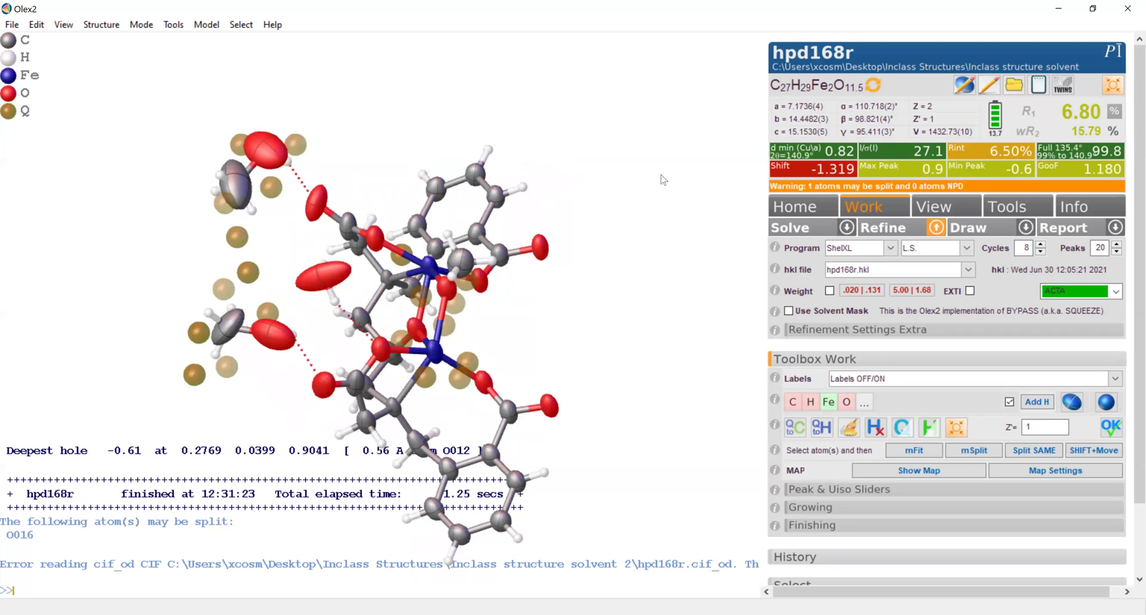
left_click(878, 228)
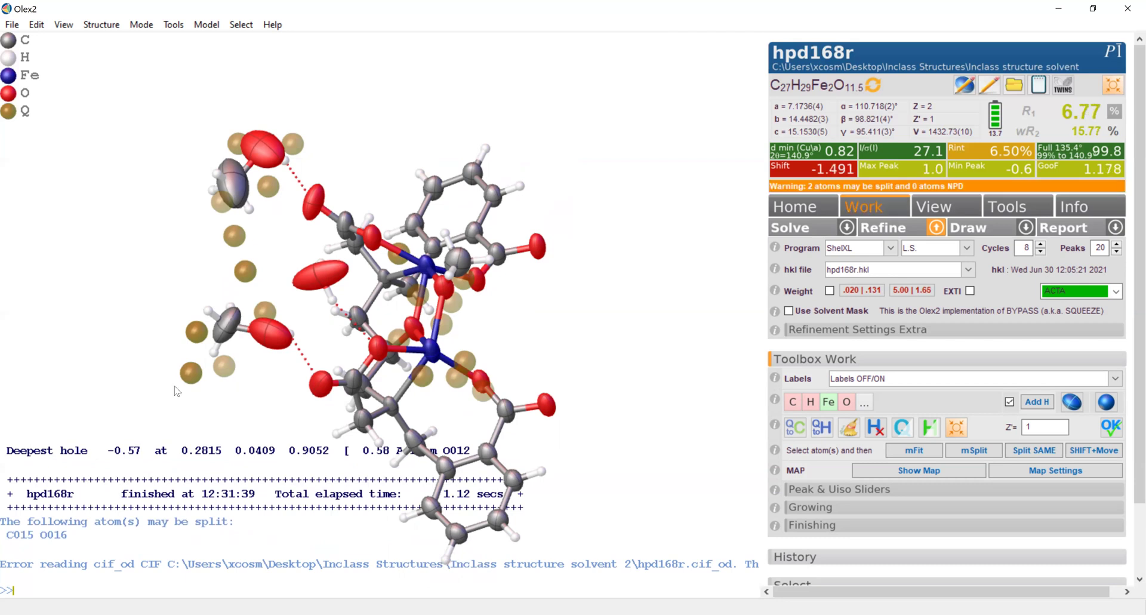
left_click(226, 322)
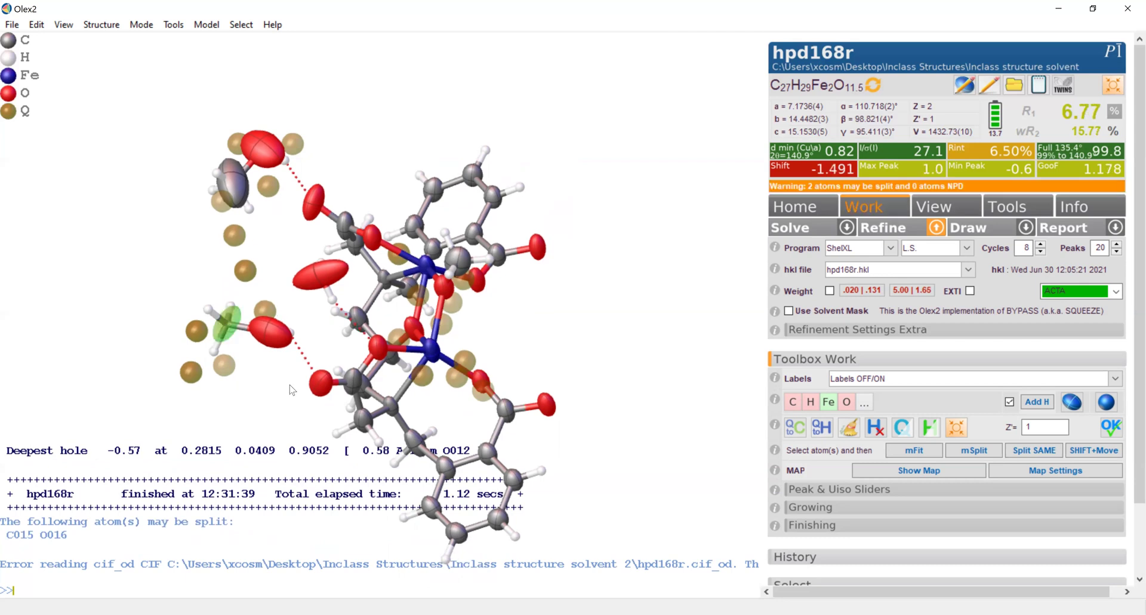
right_click(225, 322)
mouse_move(313, 404)
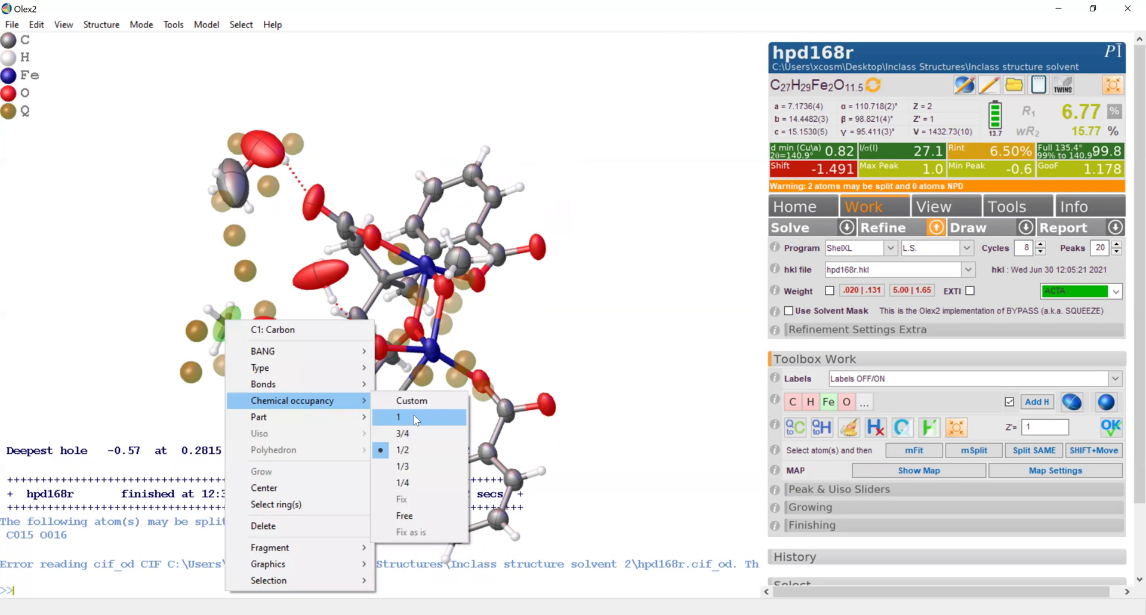
left_click(416, 418)
left_click(899, 229)
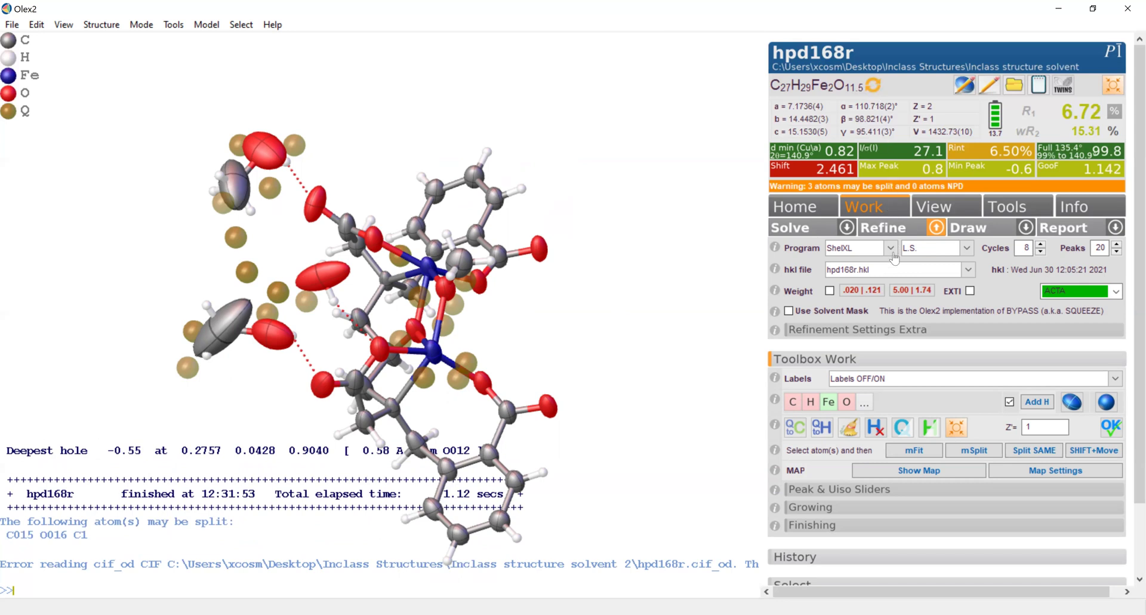
Step: Update the chemical formula to C28H33Fe2O12.5 to match the model and refine the structure repeatedly
left_click(891, 230)
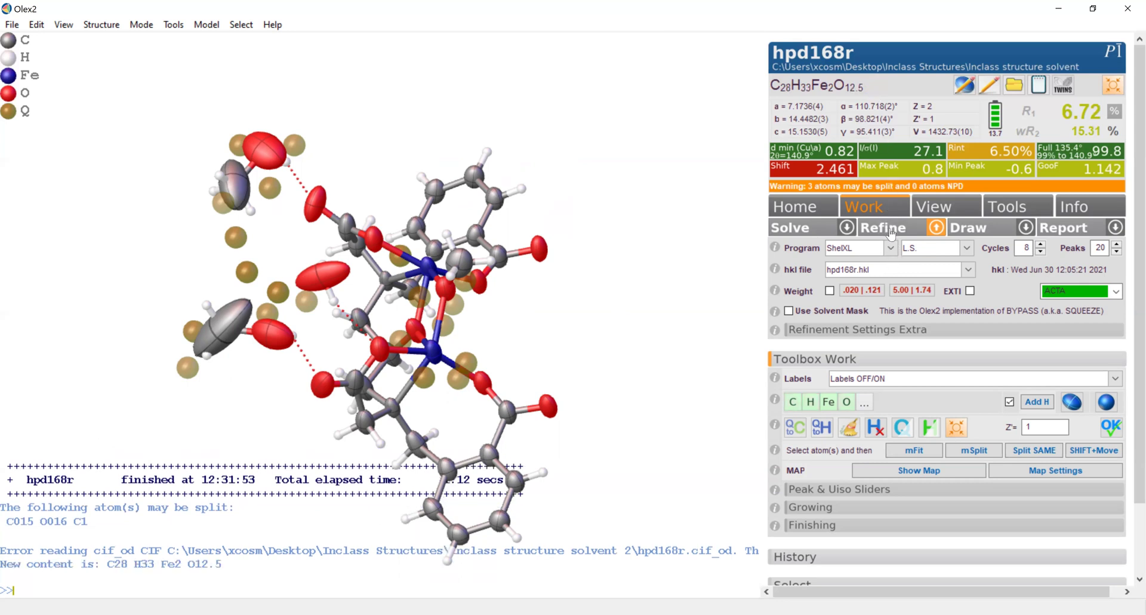
left_click(891, 230)
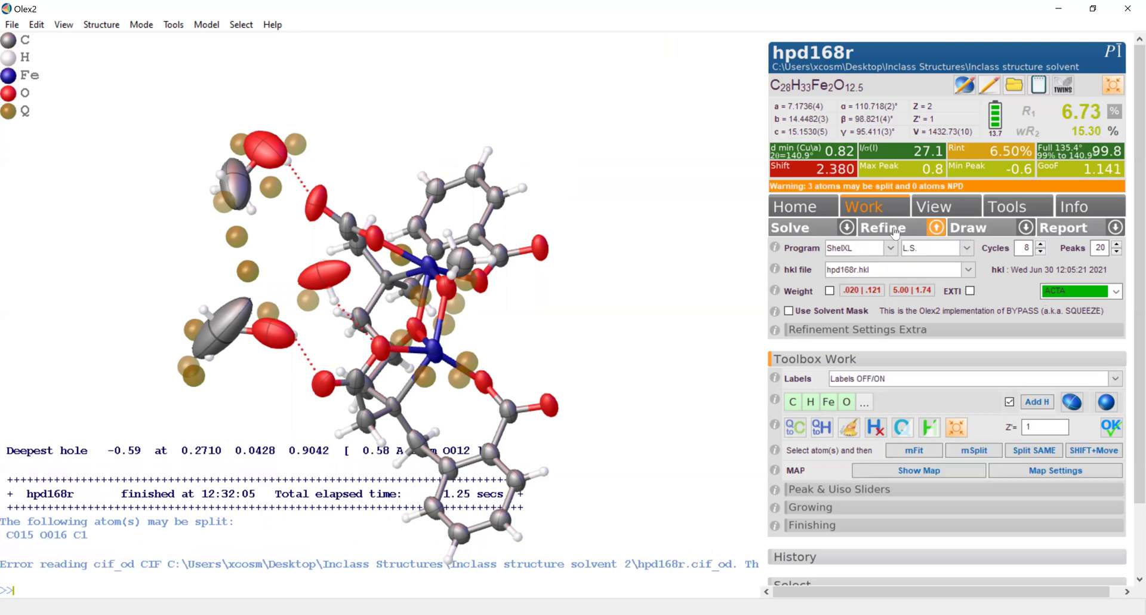
left_click(894, 233)
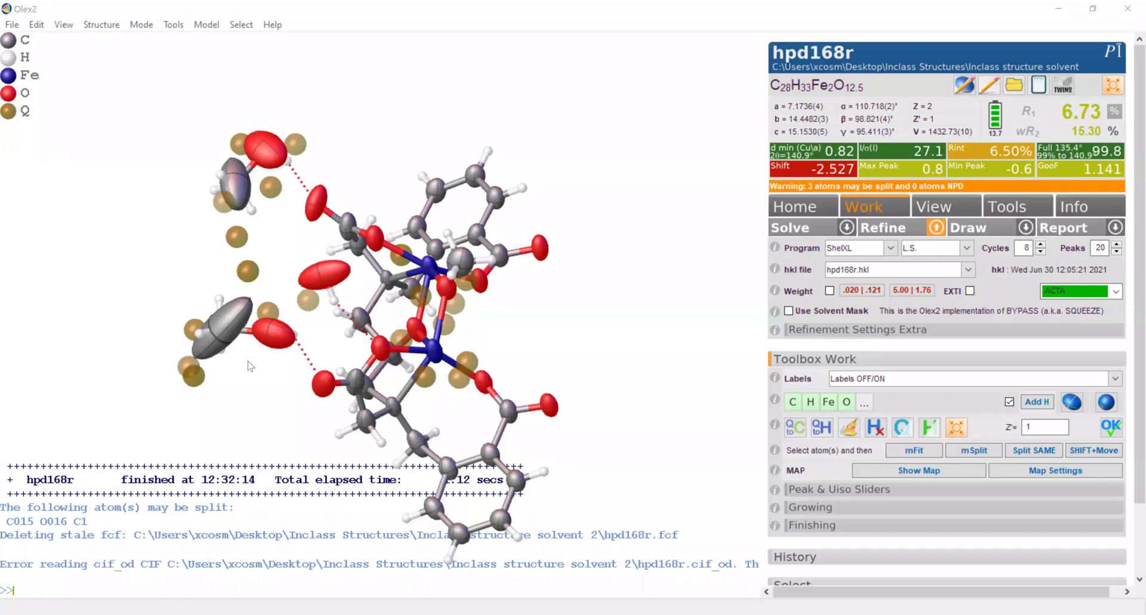
Step: Set the chemical occupancy of methanol carbon C1 and oxygen O012 to 3/4 and refine the structure
left_click(222, 331)
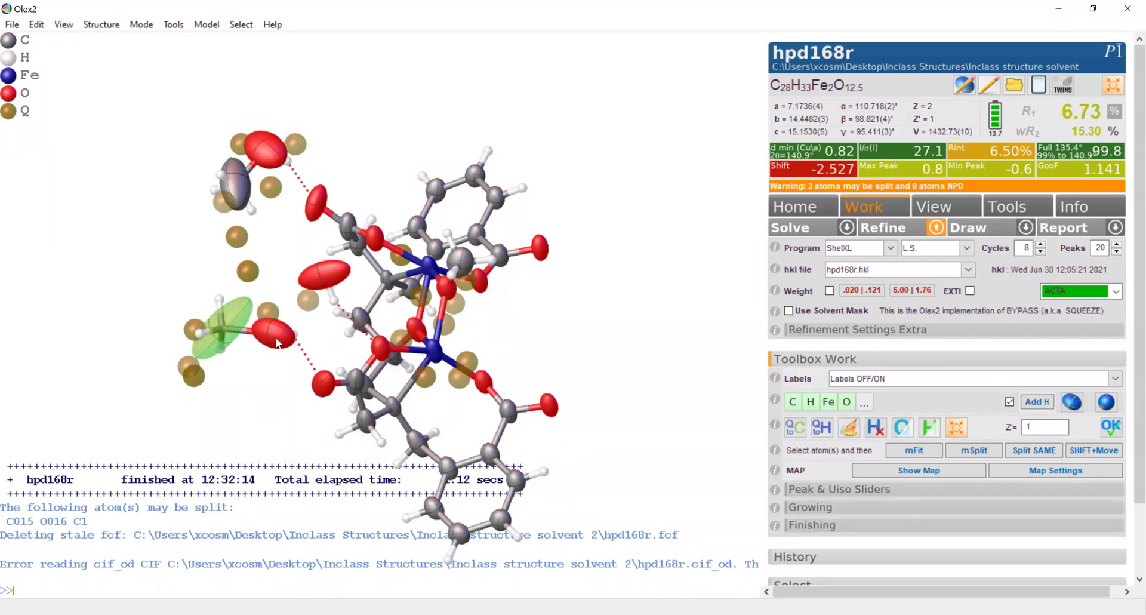
left_click(275, 337)
right_click(276, 340)
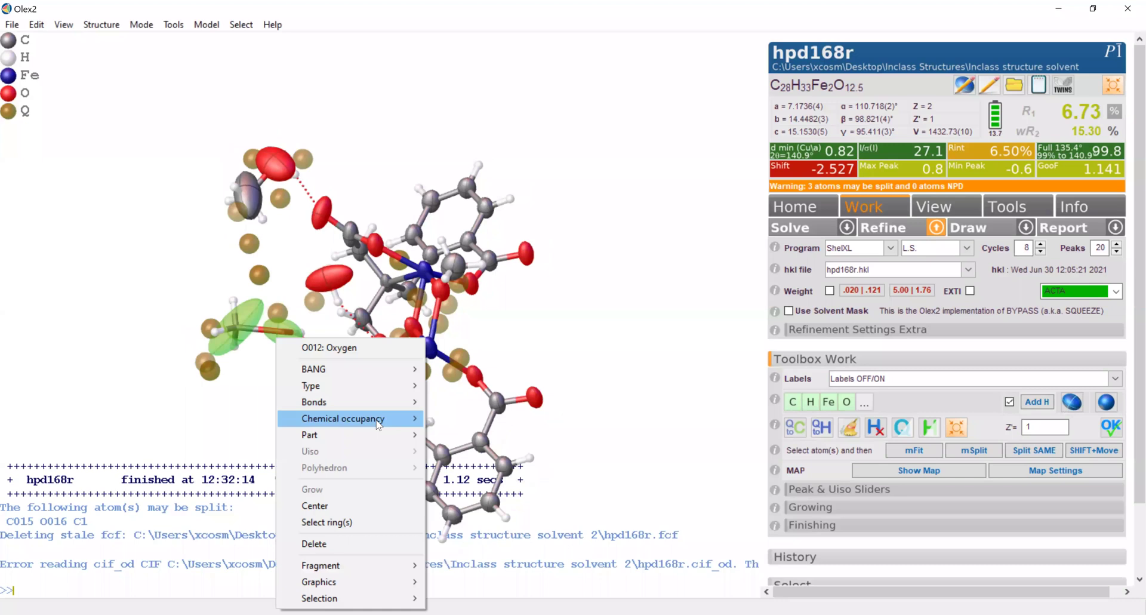
mouse_move(382, 421)
left_click(466, 452)
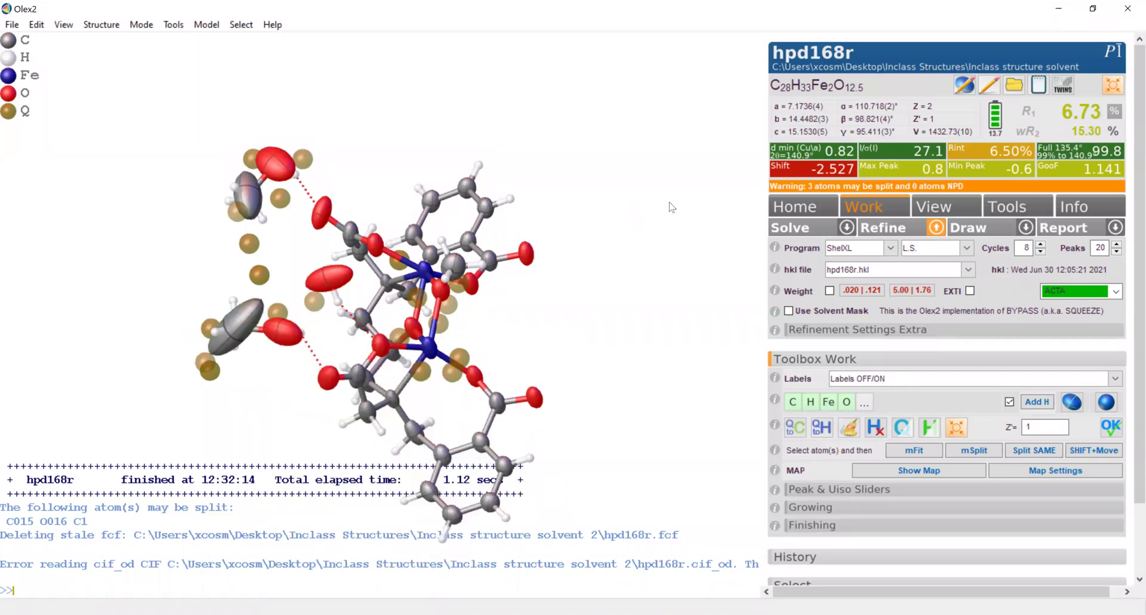
left_click(880, 230)
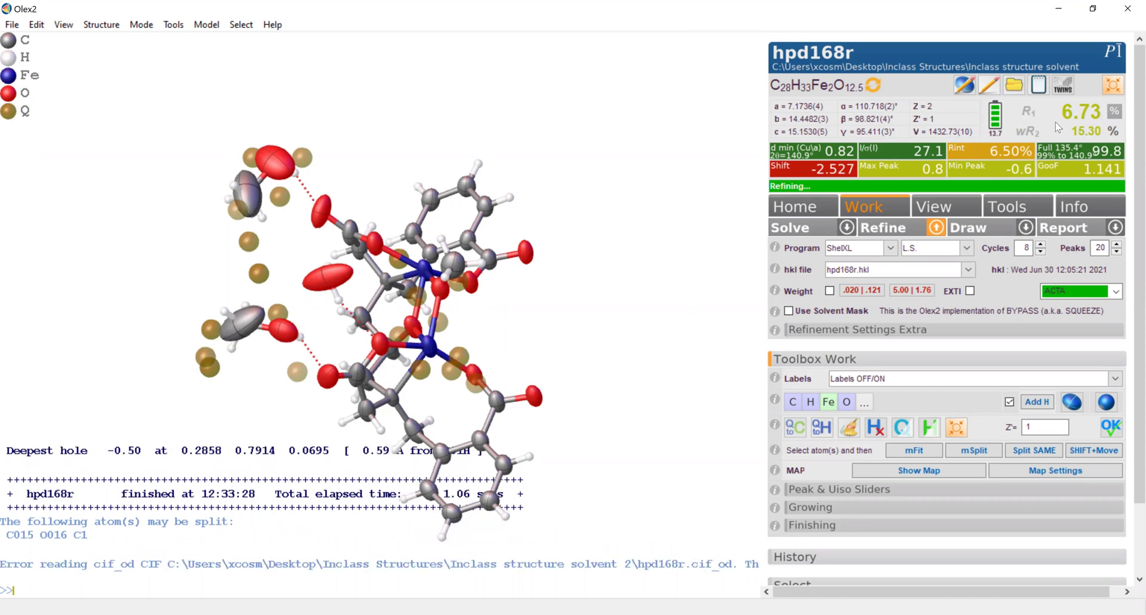
Step: Set the chemical occupancy of methanol carbon C015 and its bonded oxygen to 3/4 and refine the structure several times
left_click(274, 178)
left_click(255, 210)
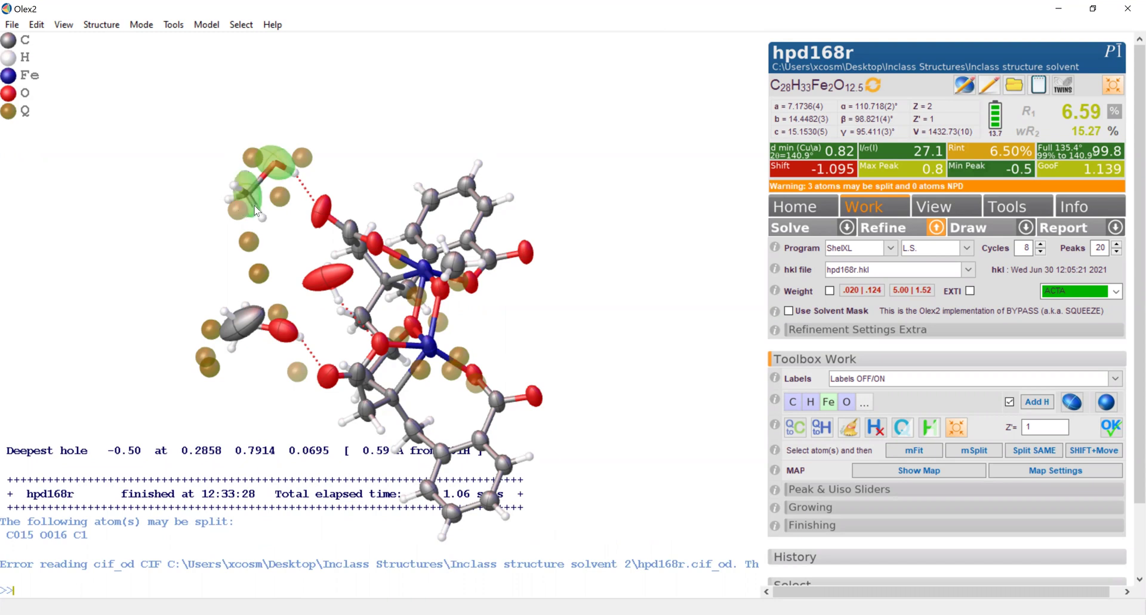
right_click(256, 210)
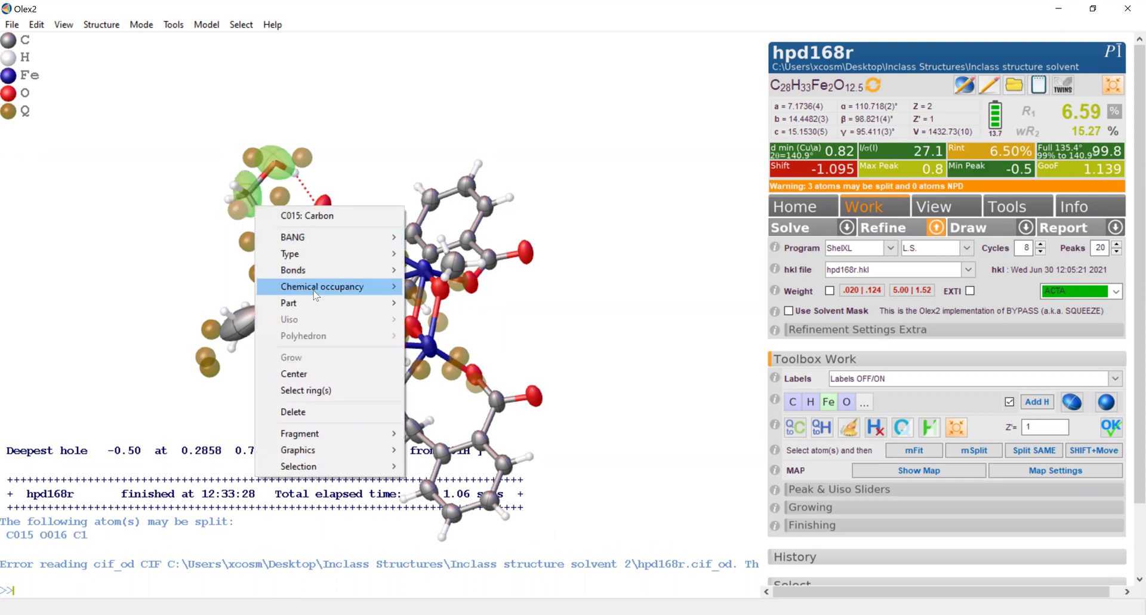
mouse_move(316, 295)
left_click(444, 316)
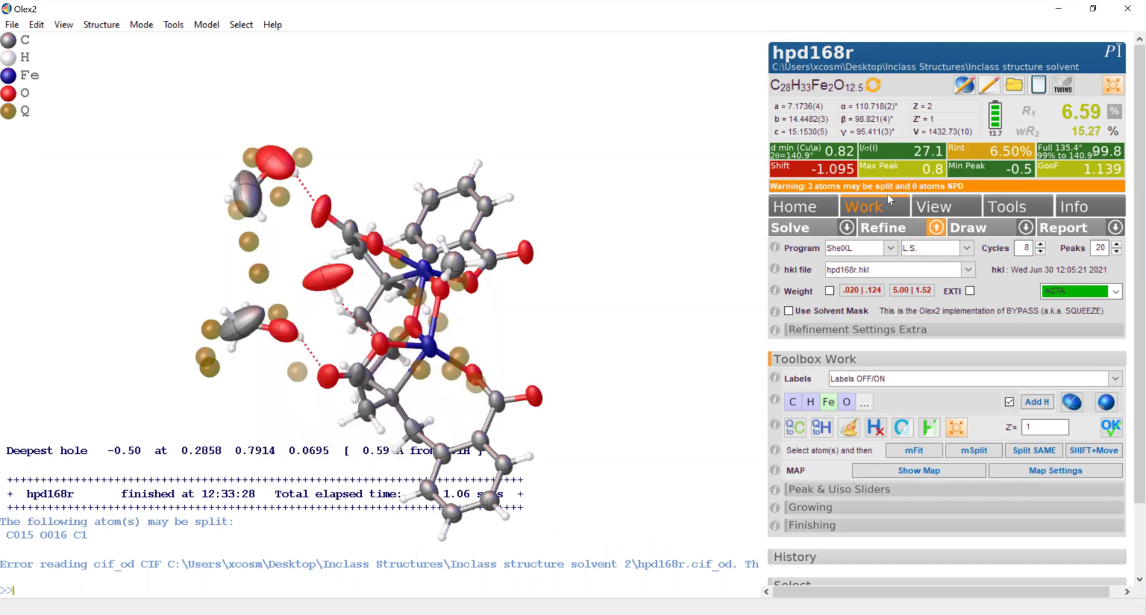
left_click(896, 232)
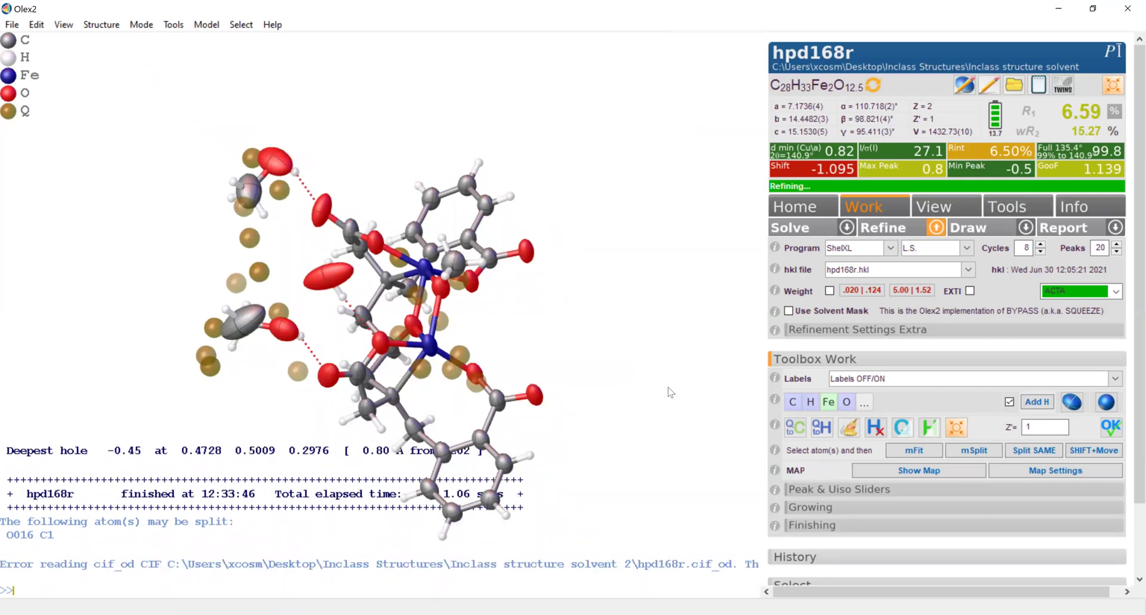
left_click(885, 229)
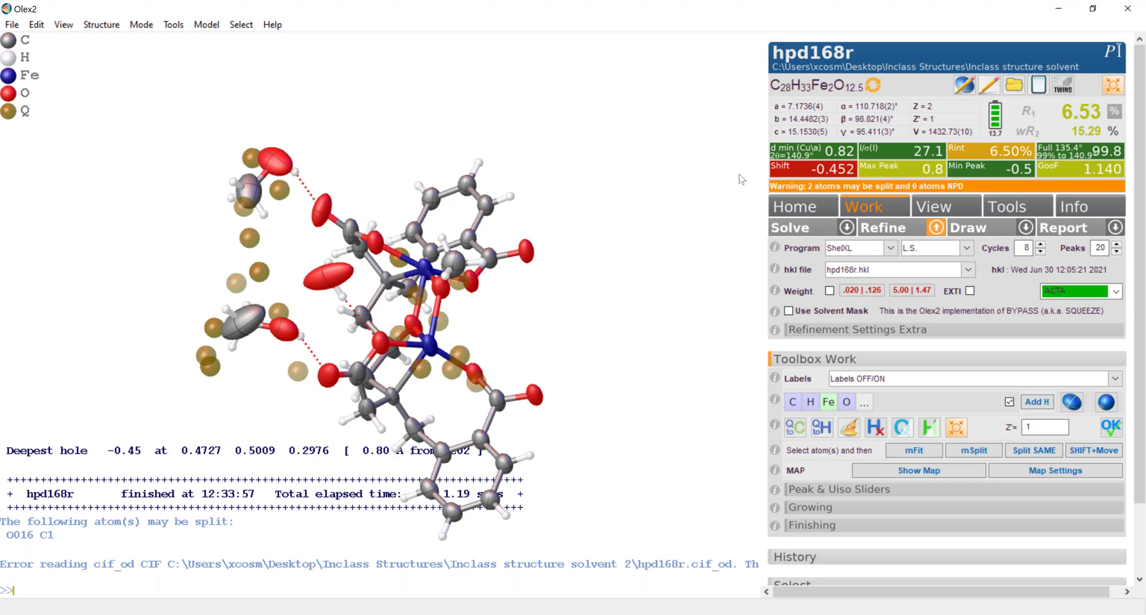
left_click(890, 230)
left_click(891, 230)
Step: Delete the two hydrogens of the isolated water oxygen one at a time, refining the structure after each deletion
mouse_move(325, 293)
left_click_drag(318, 306, 289, 322)
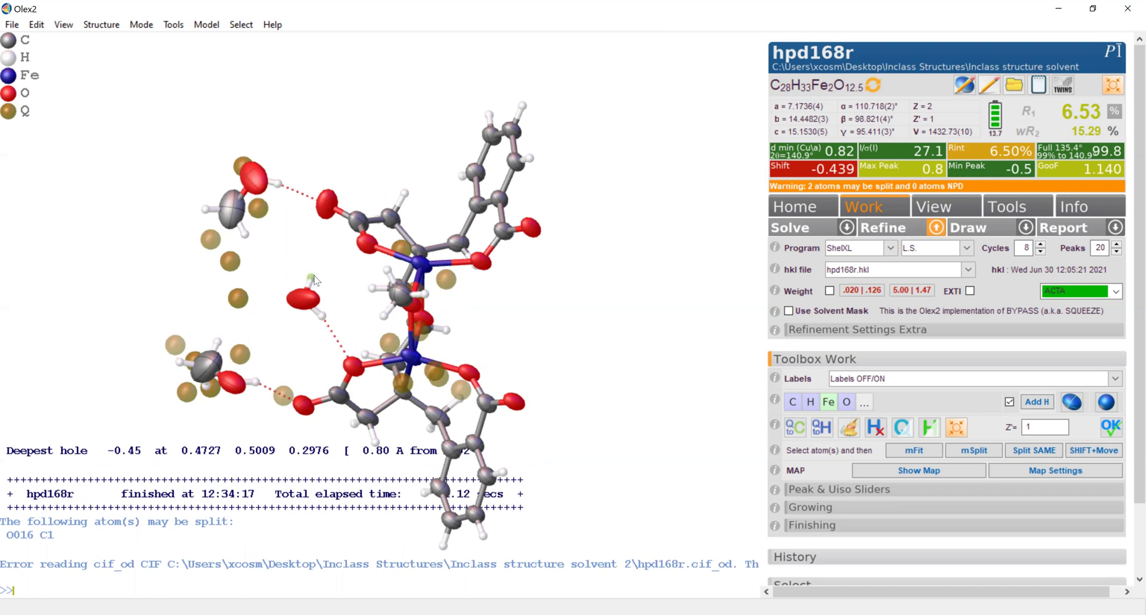
key("Delete")
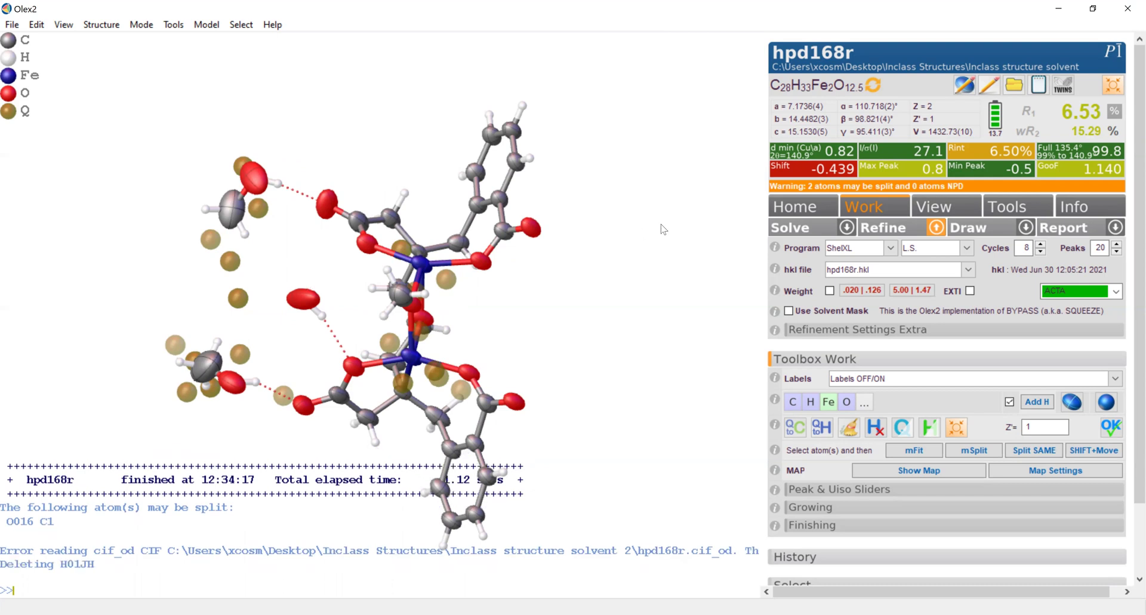
left_click(881, 233)
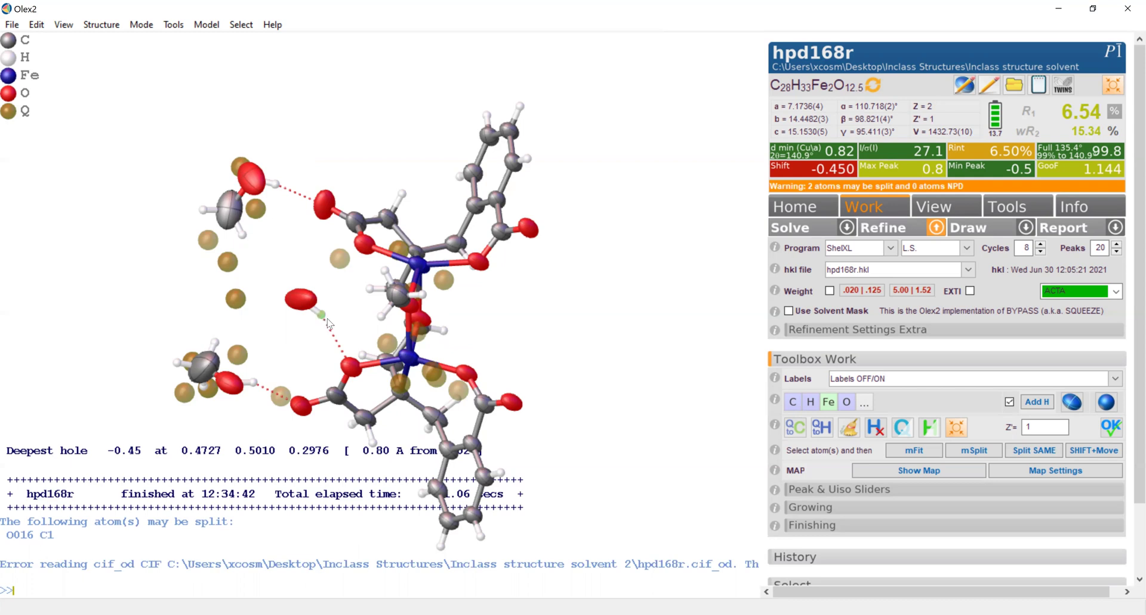
key("Delete")
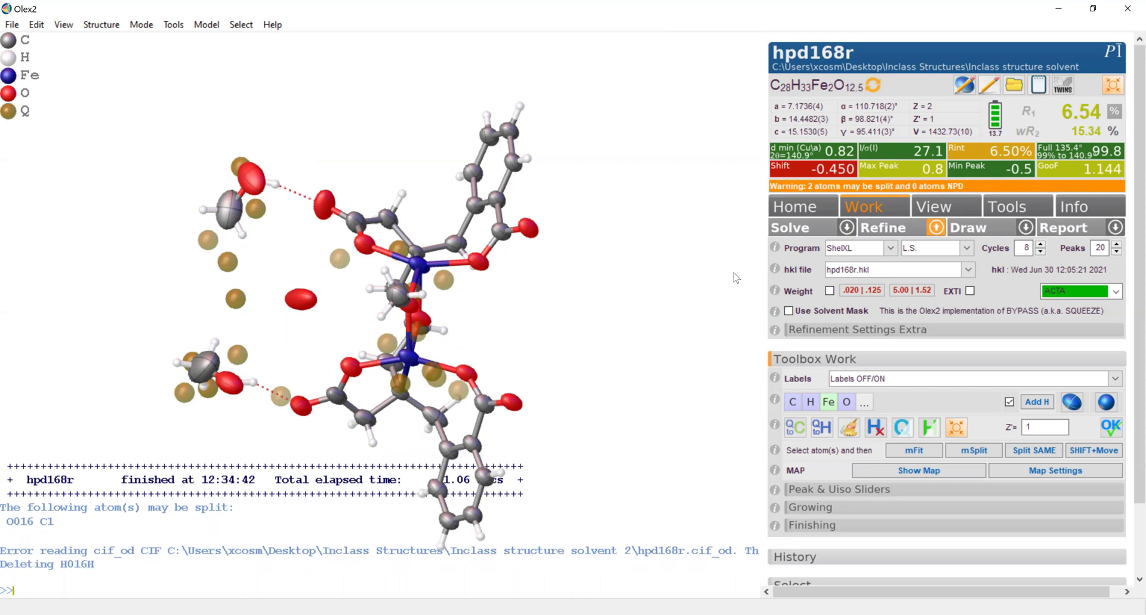
left_click(890, 228)
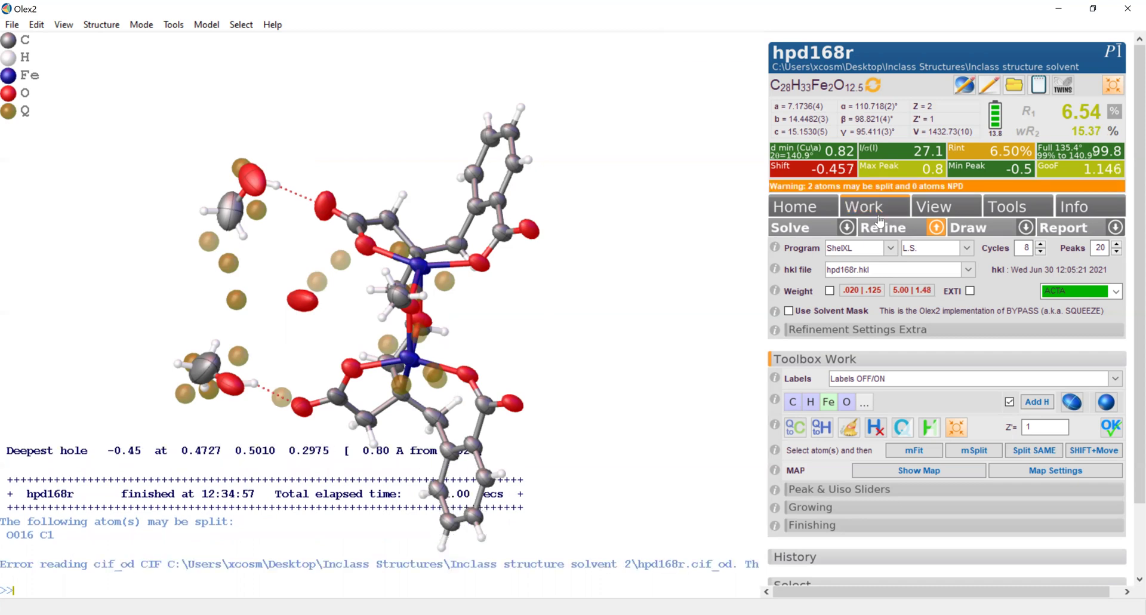
Step: Delete the isolated water oxygen and refine the structure repeatedly
left_click_drag(311, 274, 311, 313)
left_click(312, 314)
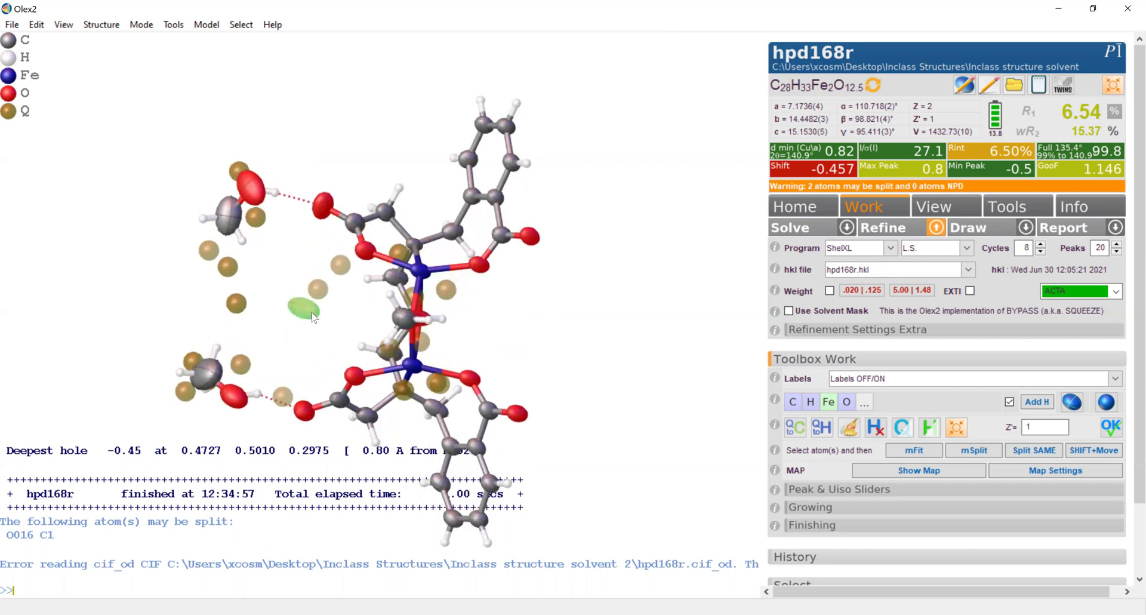
key("Delete")
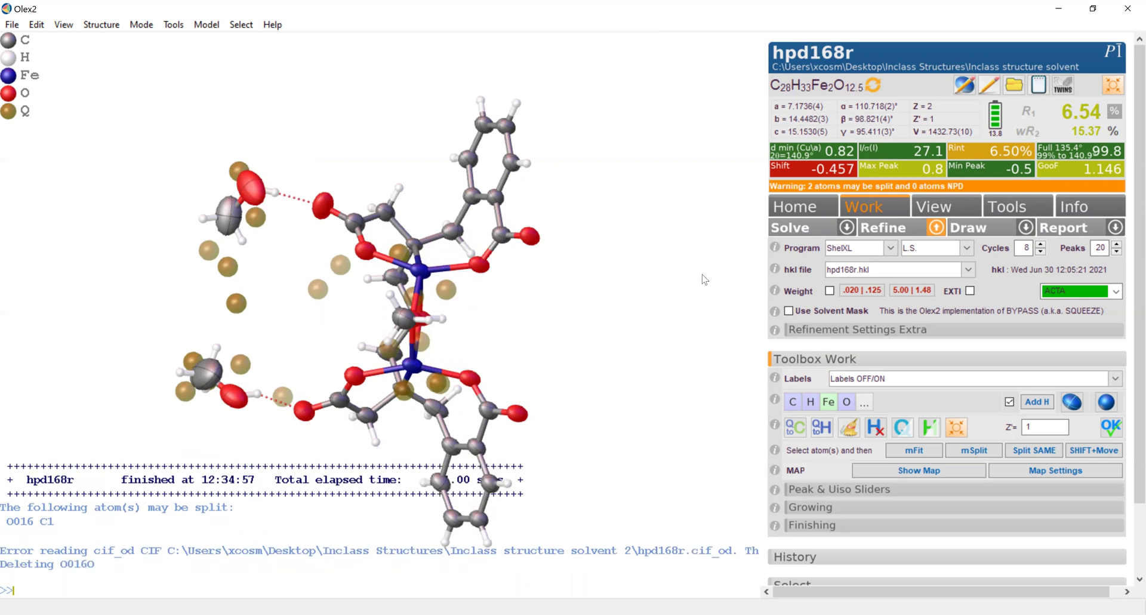
left_click(899, 229)
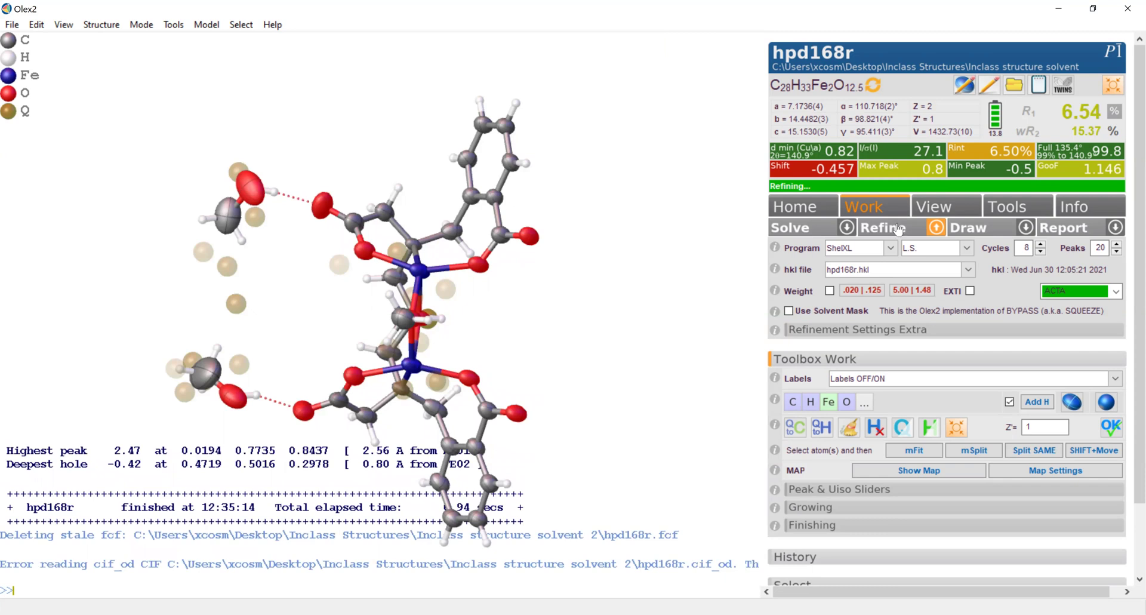
left_click(898, 229)
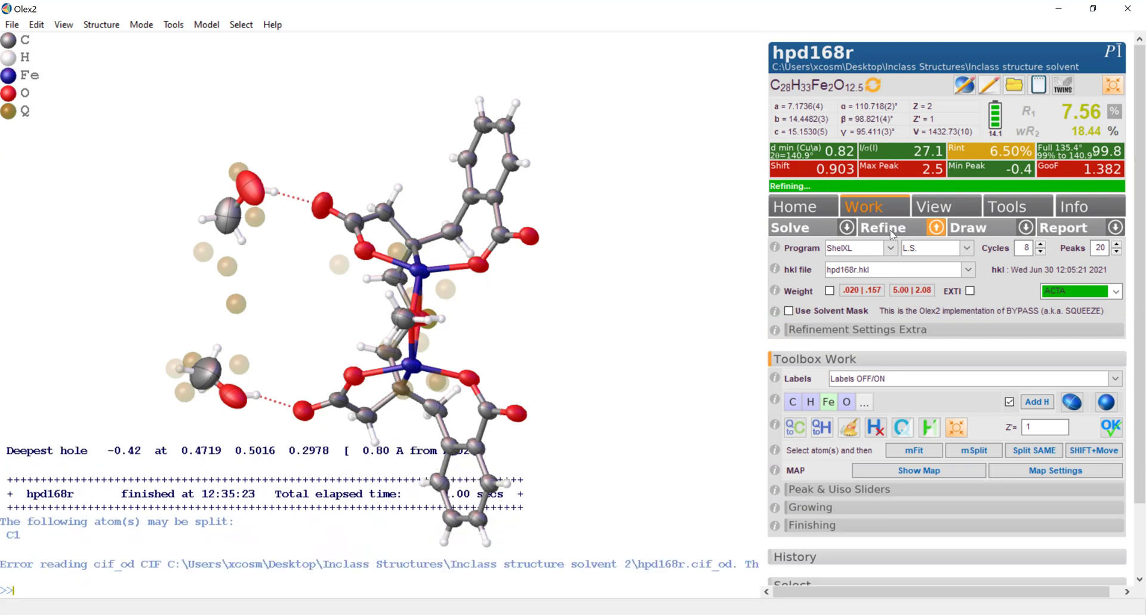
left_click(892, 235)
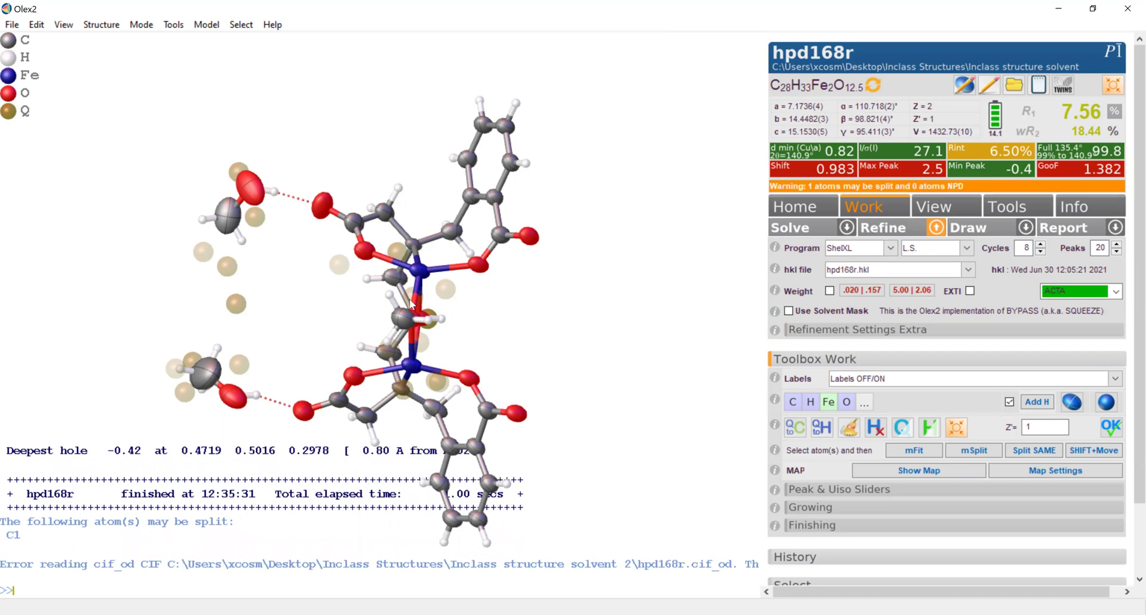
Step: Assign residual peak Q1 as oxygen, set its chemical occupancy to 1/2, and refine the structure
mouse_move(329, 323)
left_mouse_down()
mouse_move(333, 360)
mouse_move(356, 327)
mouse_move(335, 321)
left_mouse_up()
left_click(332, 298)
right_click(334, 302)
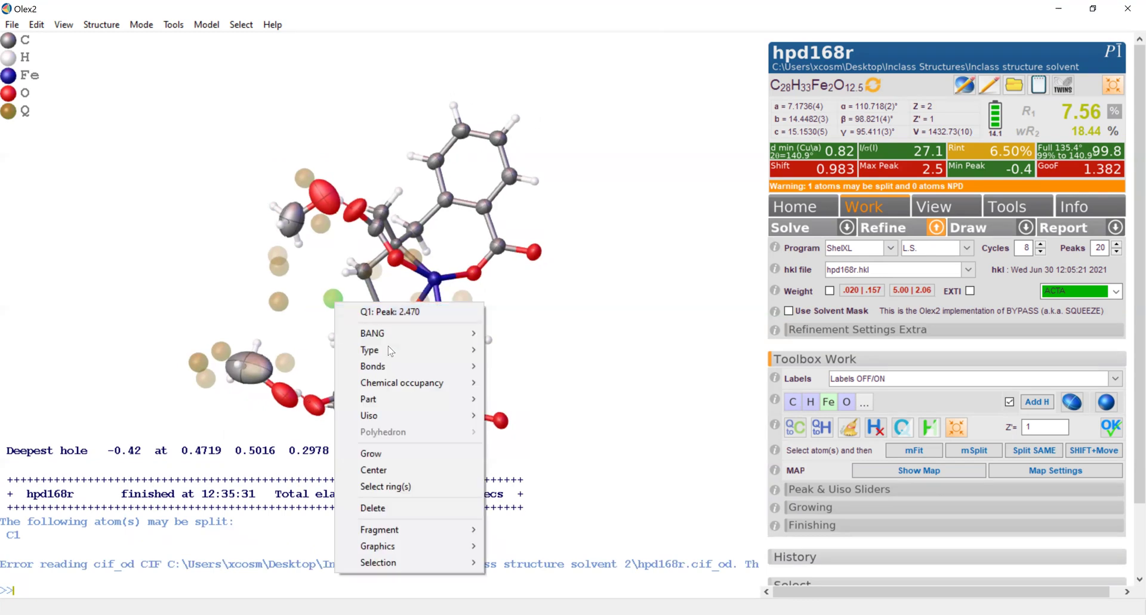
mouse_move(423, 351)
left_click(508, 383)
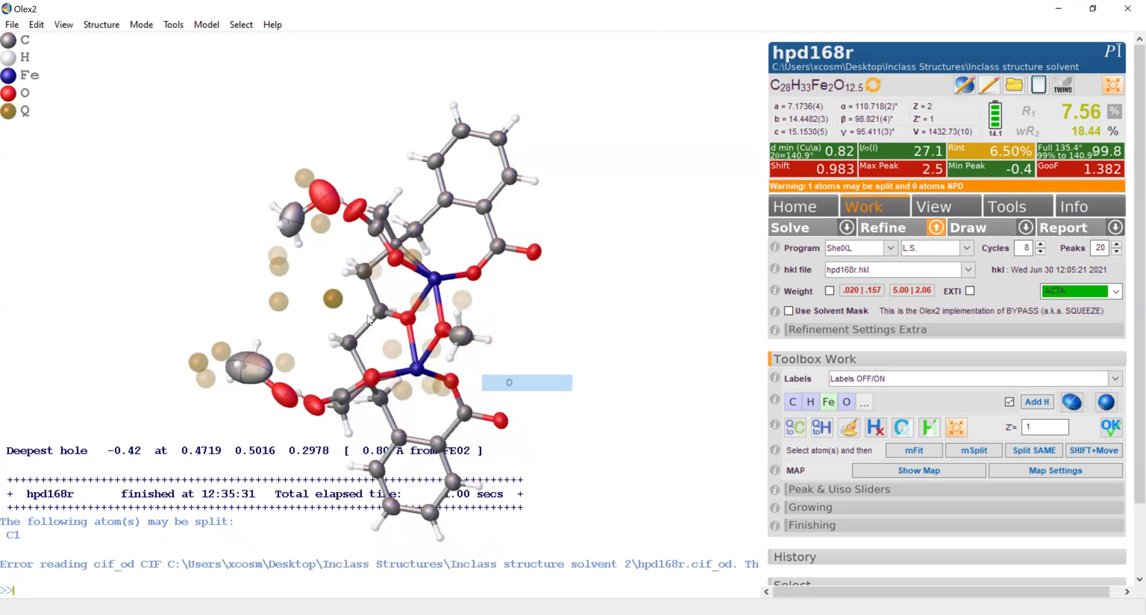
right_click(344, 301)
mouse_move(411, 375)
left_click(520, 428)
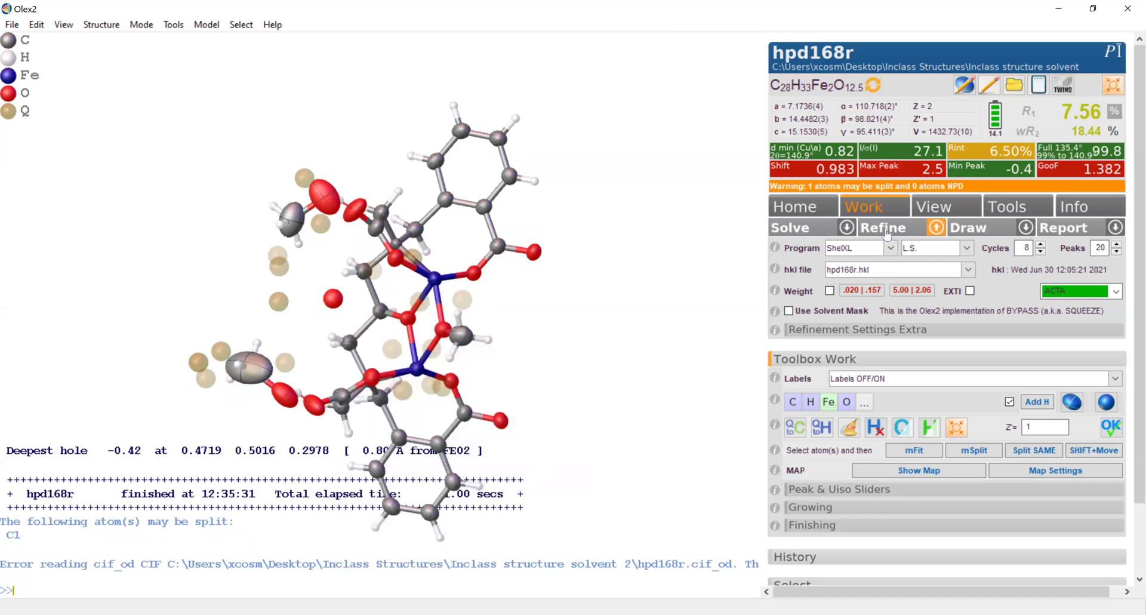
left_click(885, 231)
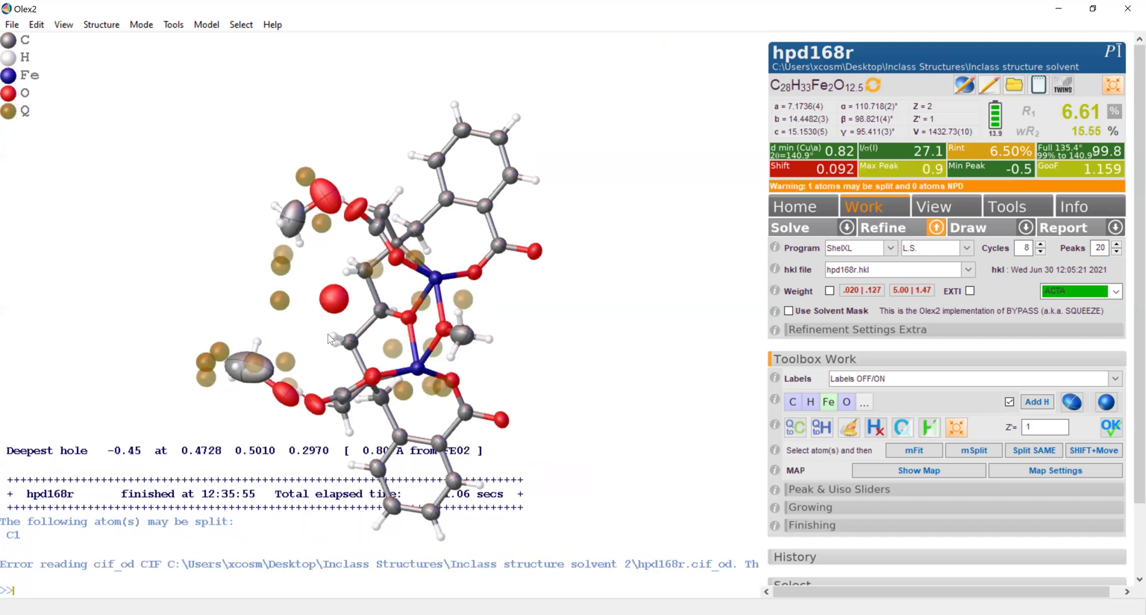
Step: Make the newly assigned water oxygen anisotropic and refine the structure
left_click(333, 304)
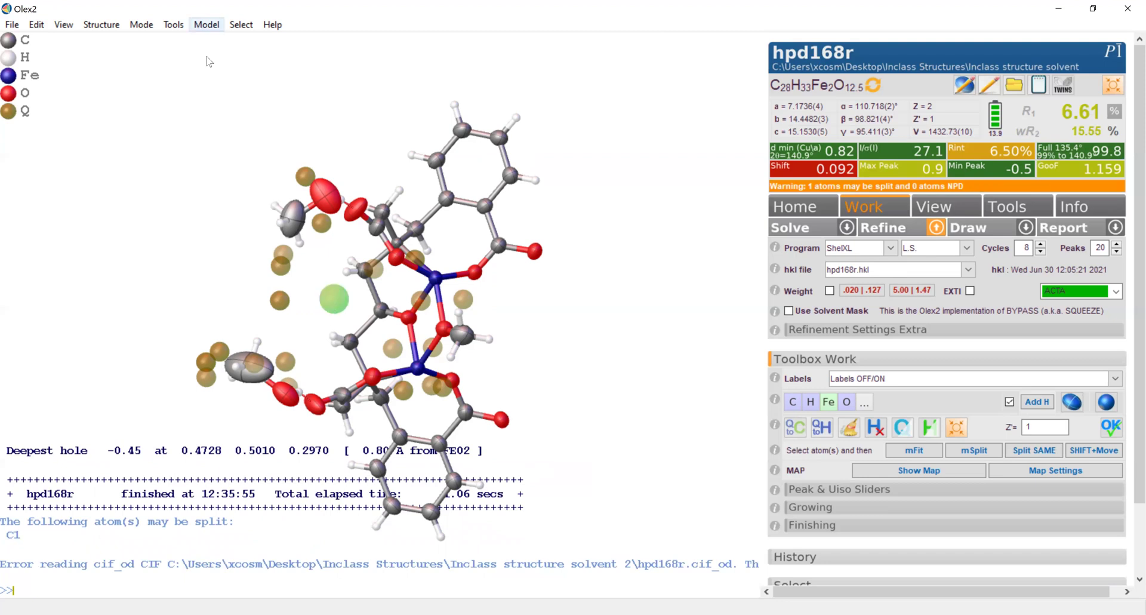
left_click(207, 24)
left_click(246, 150)
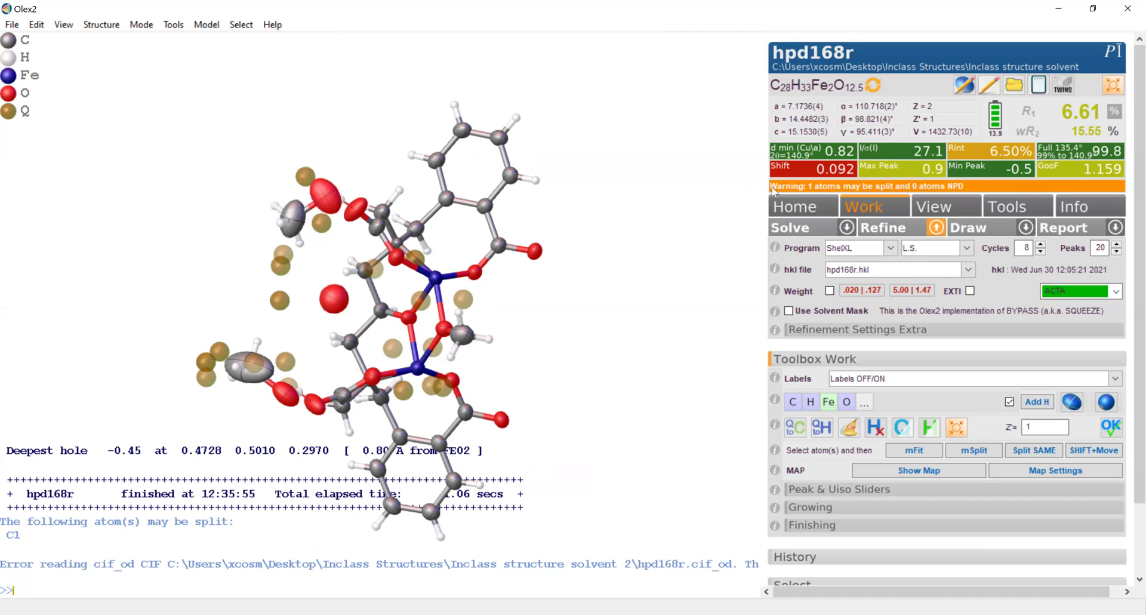
left_click(878, 229)
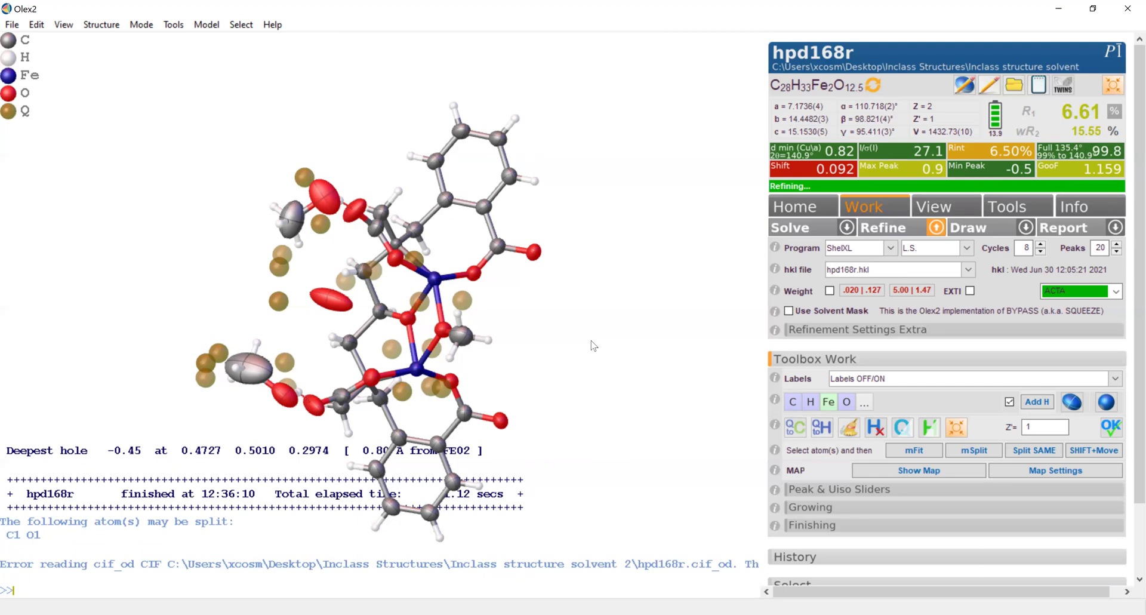
mouse_move(574, 308)
left_mouse_down()
mouse_move(585, 295)
mouse_move(614, 319)
left_mouse_up()
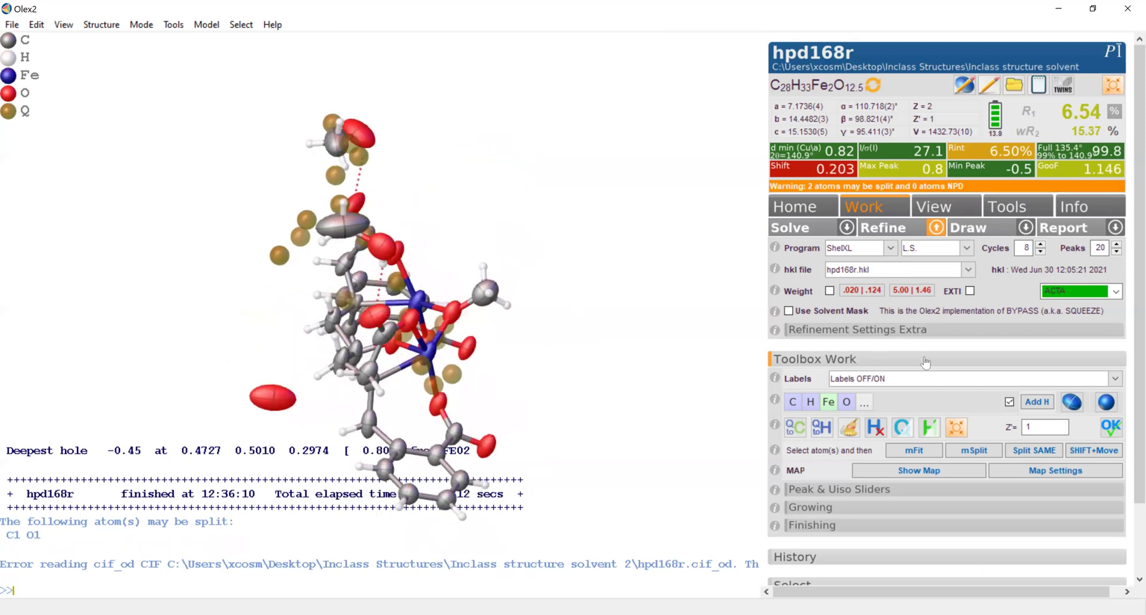
Step: Add hydrogen atoms to the half-occupied water oxygen and refine the structure
left_click(1038, 403)
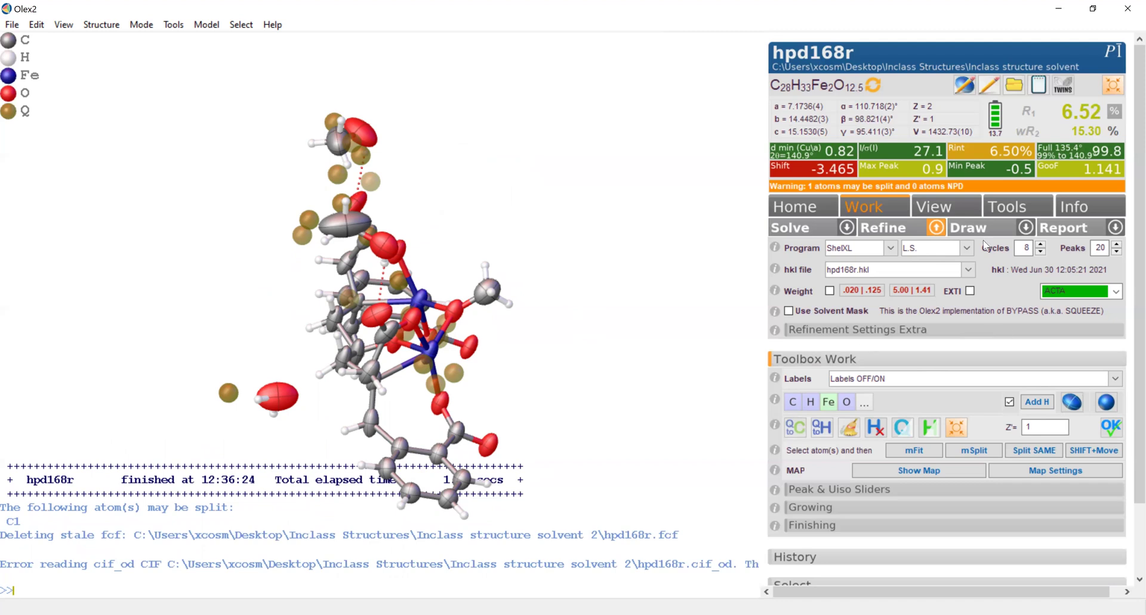
left_click(904, 230)
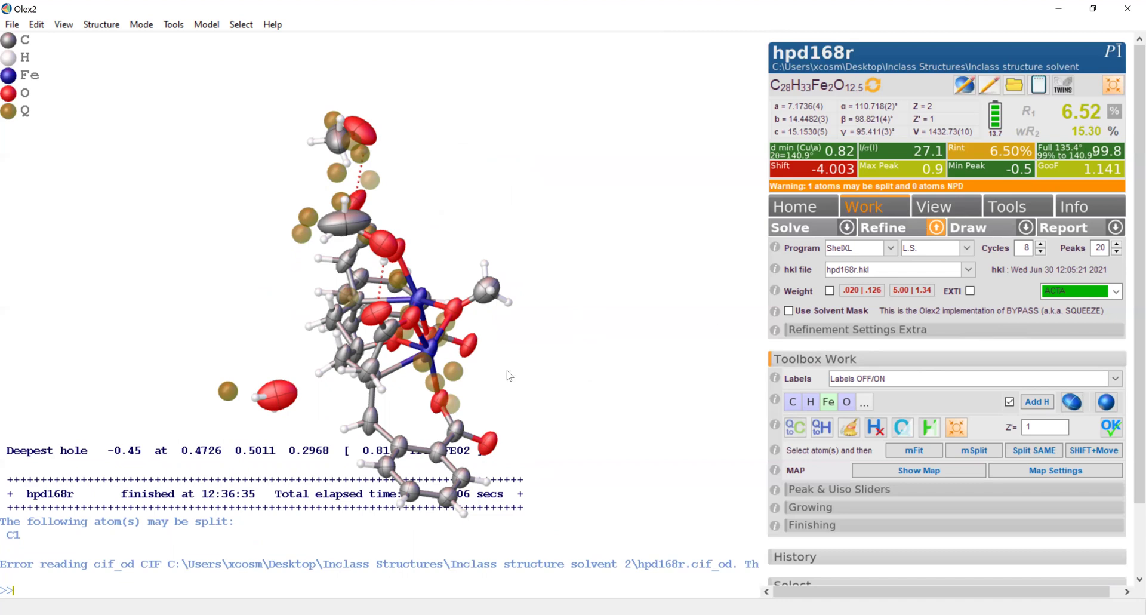
Step: Delete the isolated water molecule O10 and refine the structure without it
left_click(295, 396)
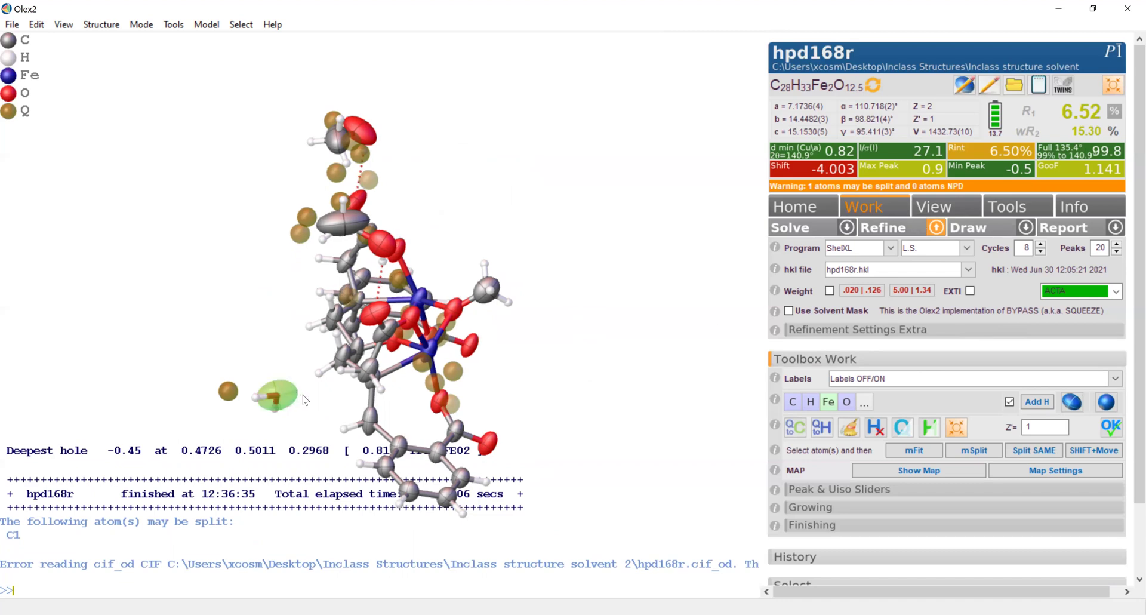
key("Delete")
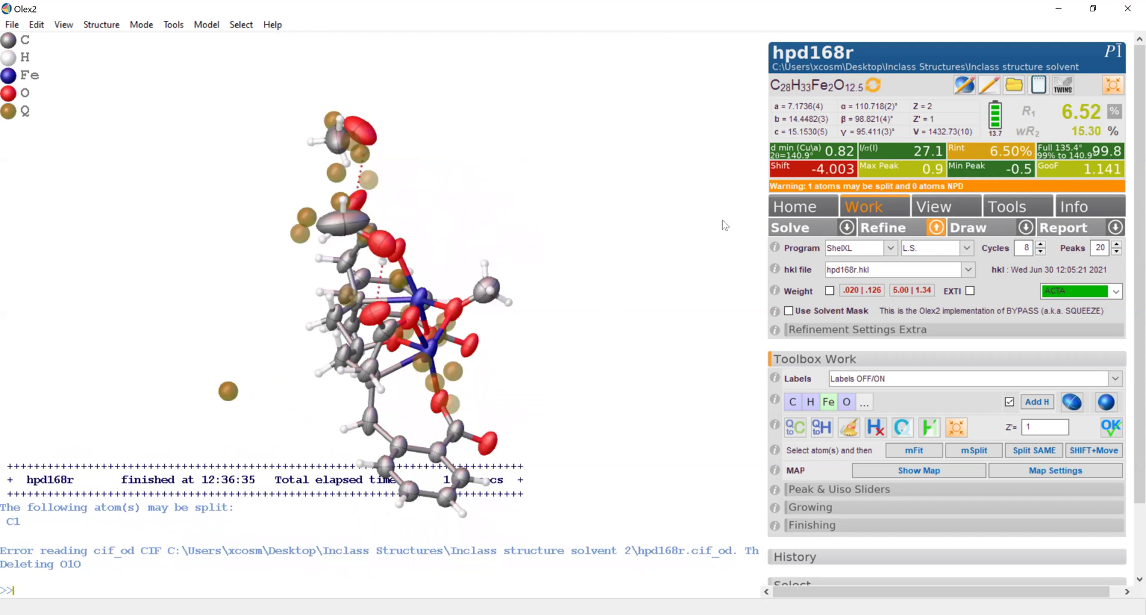
left_click(874, 234)
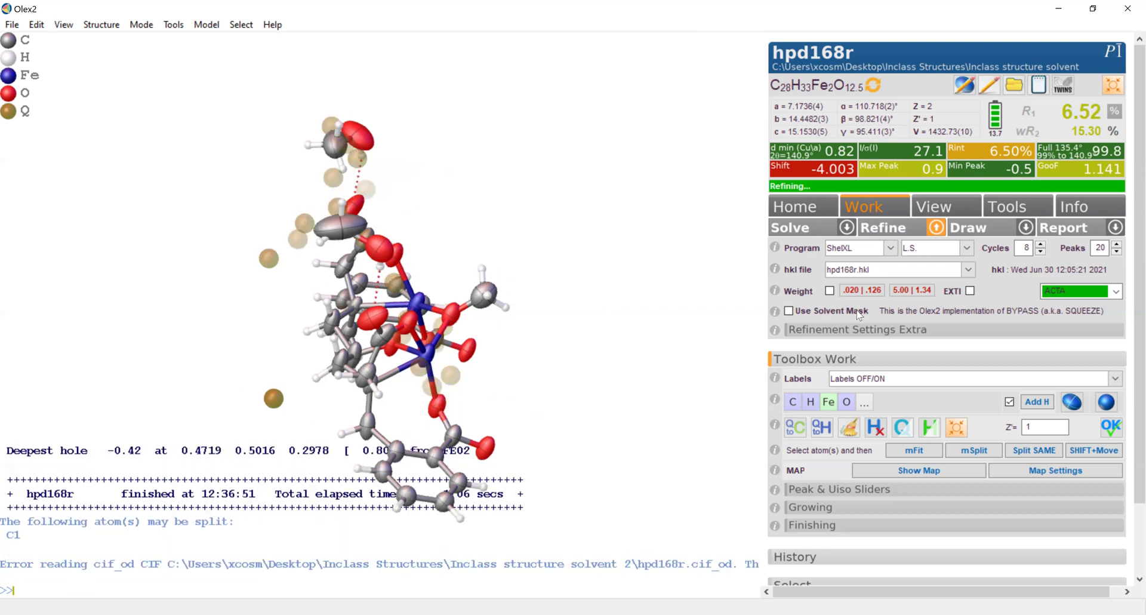
Step: Enable the solvent mask with mask updating and refine the structure
left_click(788, 311)
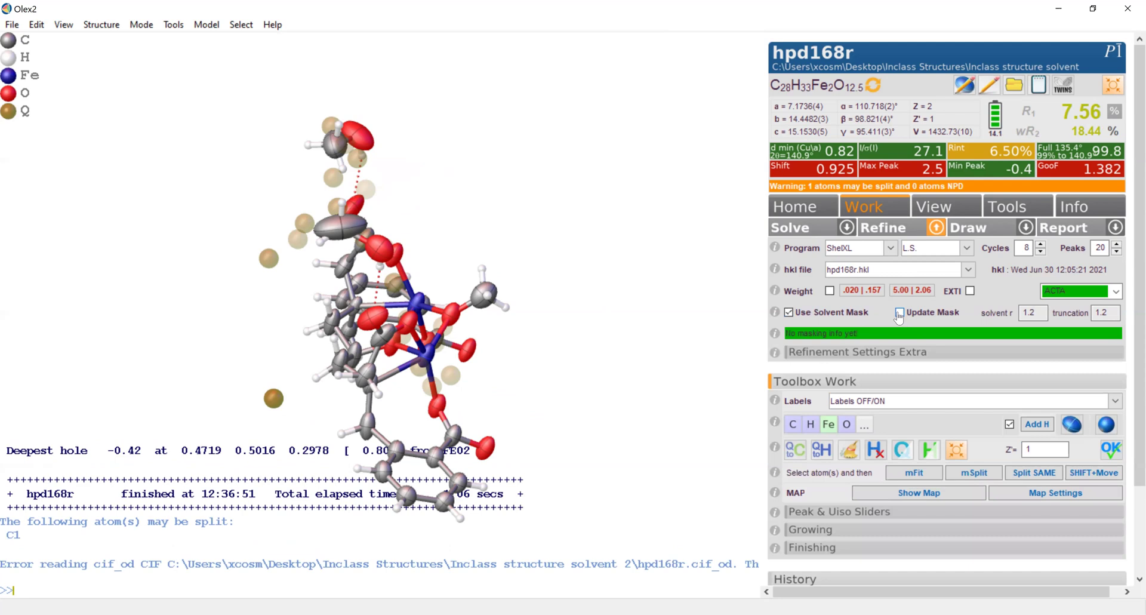
left_click(899, 313)
left_click(879, 229)
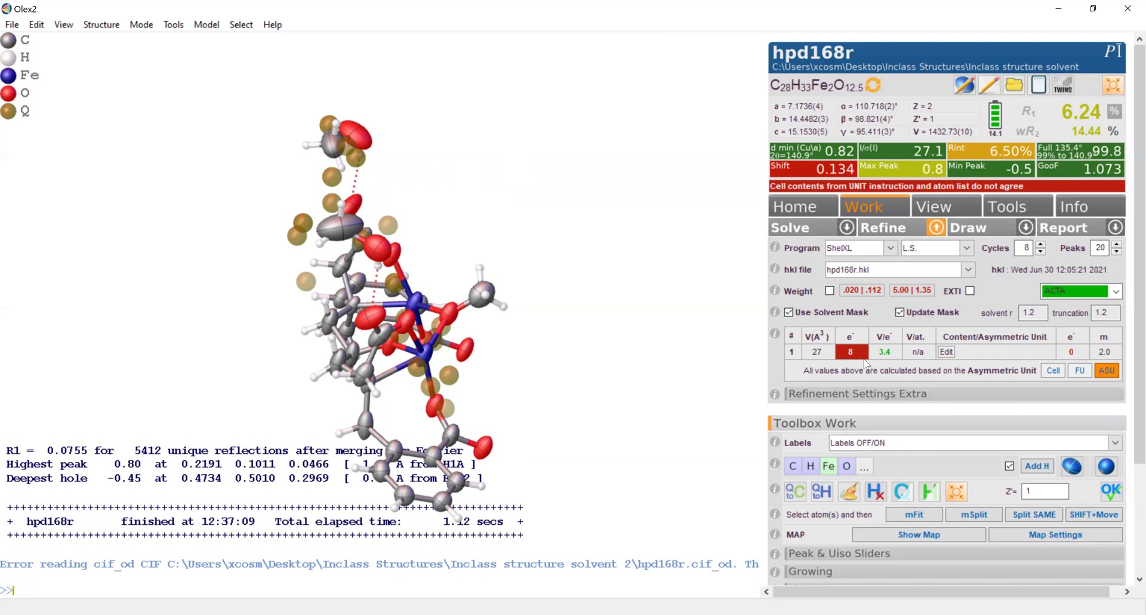
Step: Set the mask content of the solvent void to 0.75 H2O per asymmetric unit and refine the structure repeatedly
left_click(948, 352)
type("0.75")
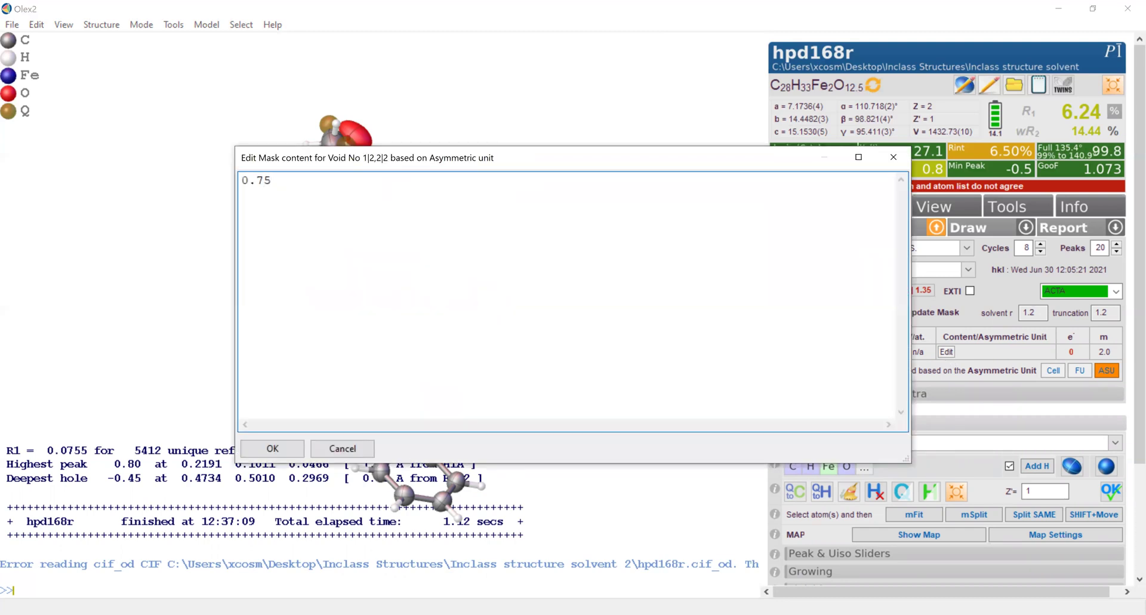
type(" H2O")
left_click(272, 448)
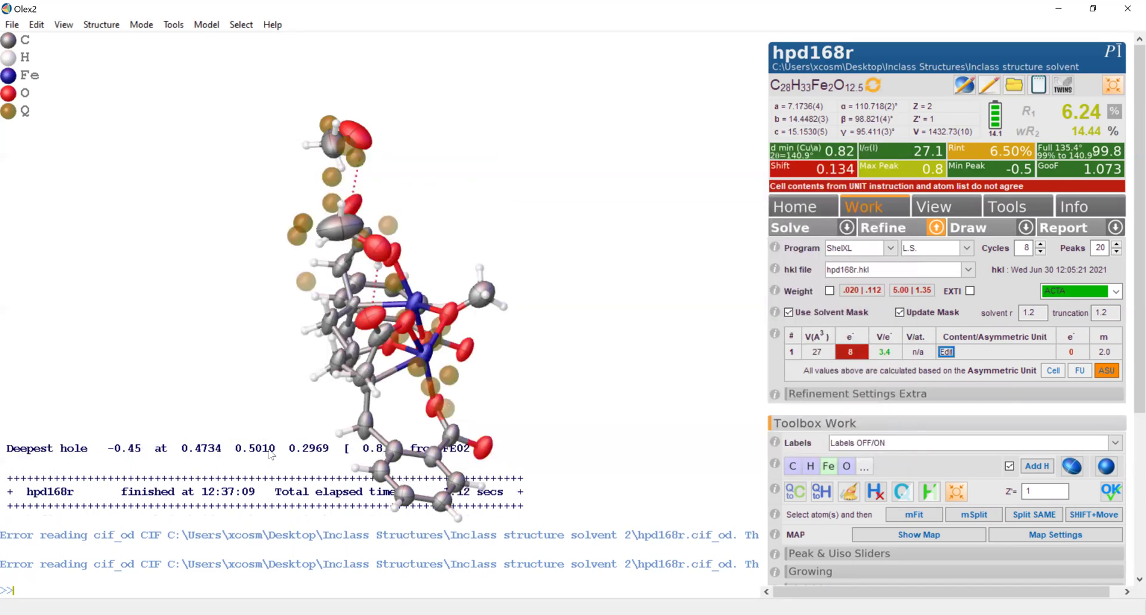
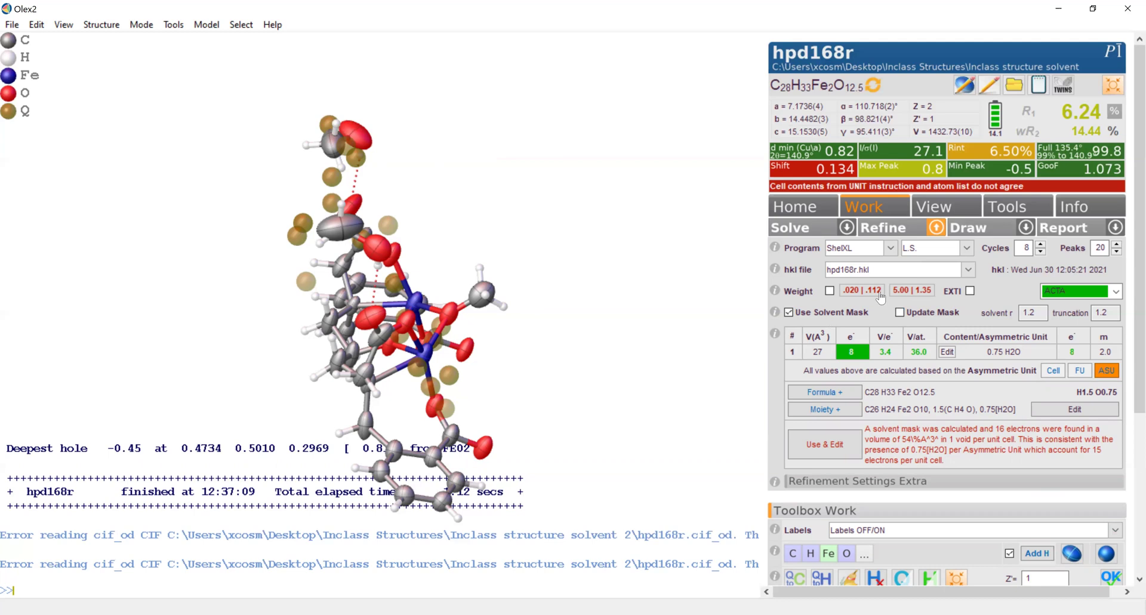
left_click(901, 232)
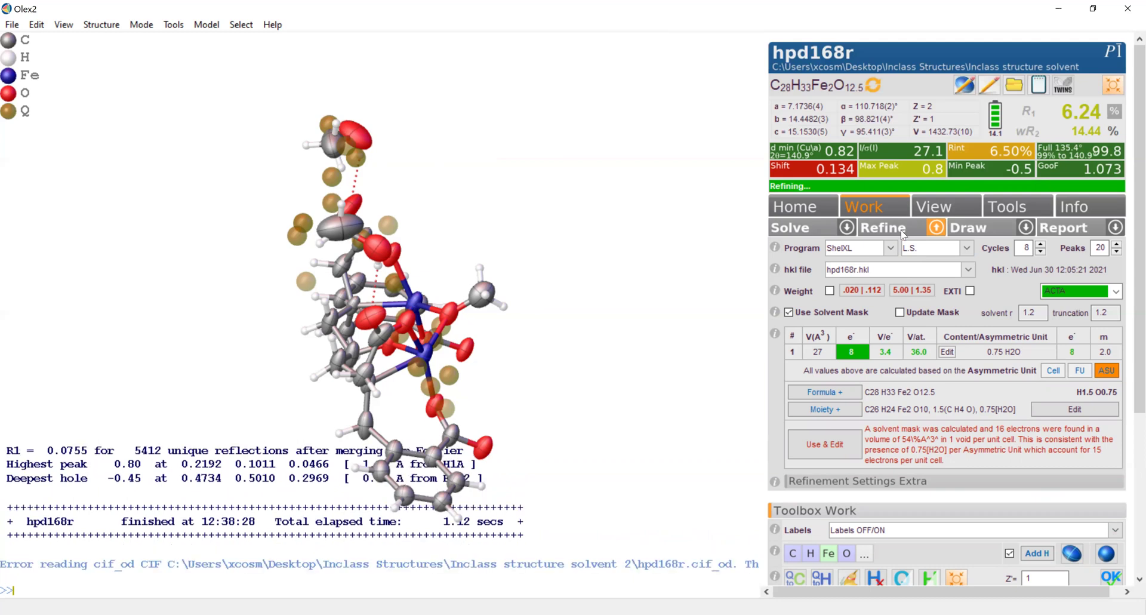
left_click(902, 232)
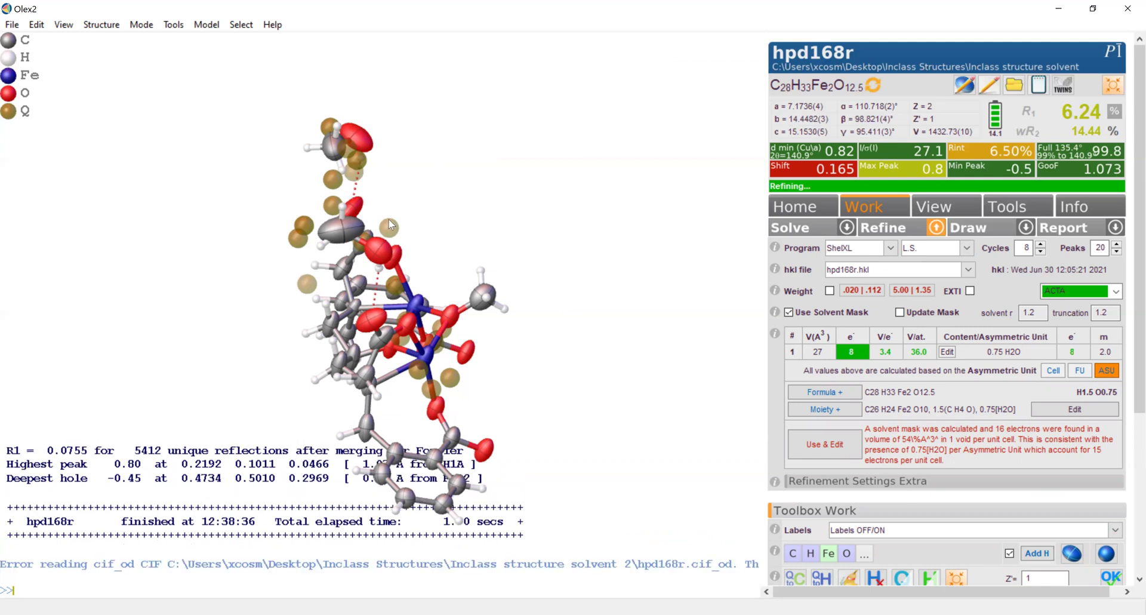
Step: Update the structure's formula to match the current atom list and refine the structure
left_click_drag(414, 203, 463, 213)
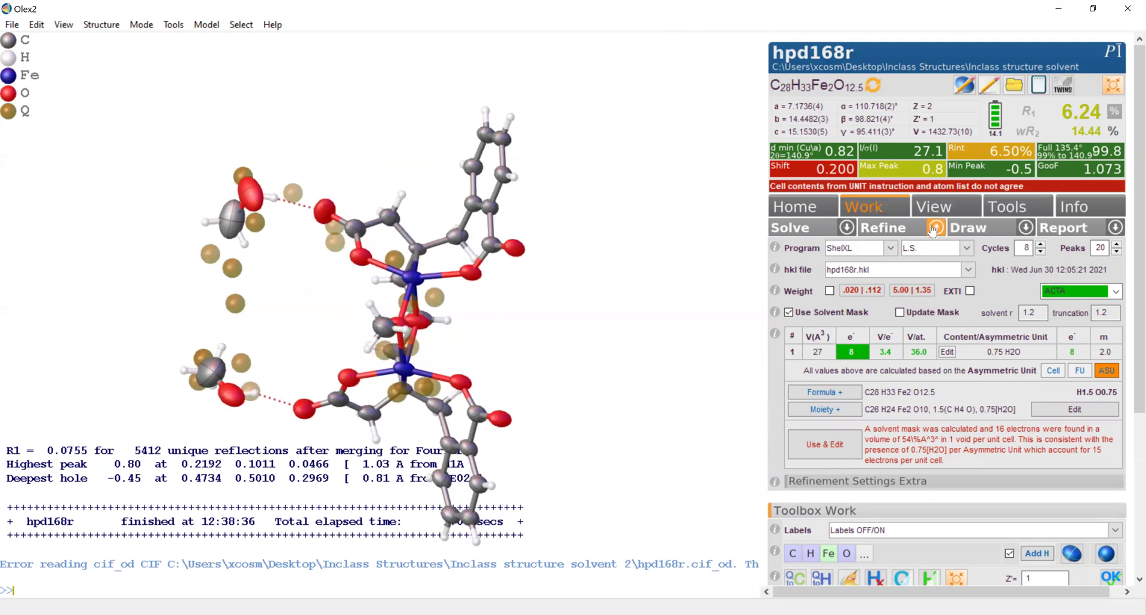
left_click(1081, 218)
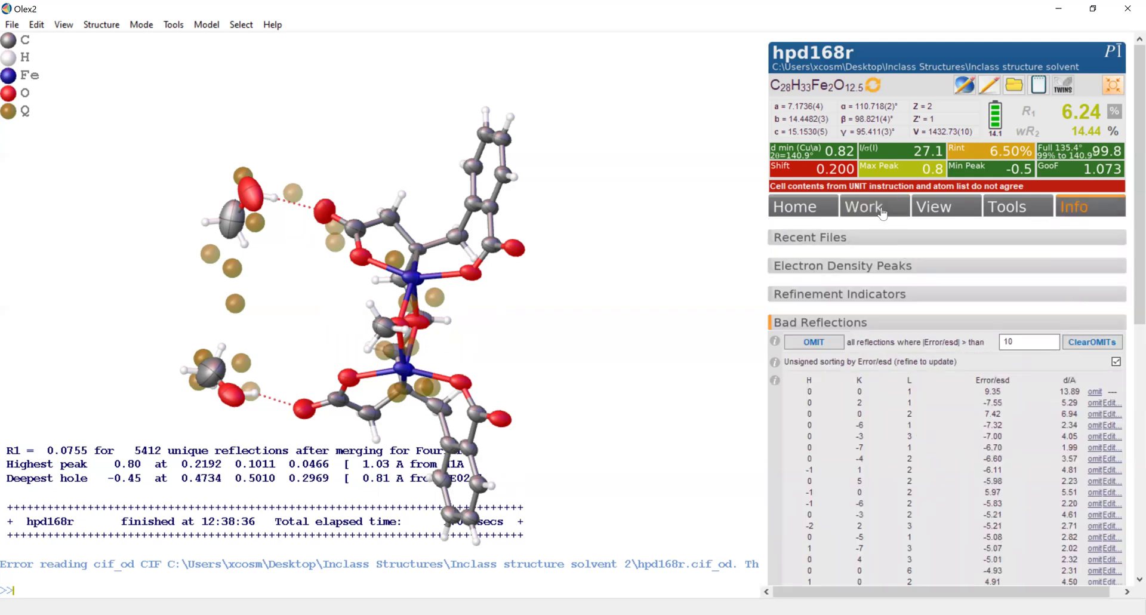
left_click(873, 87)
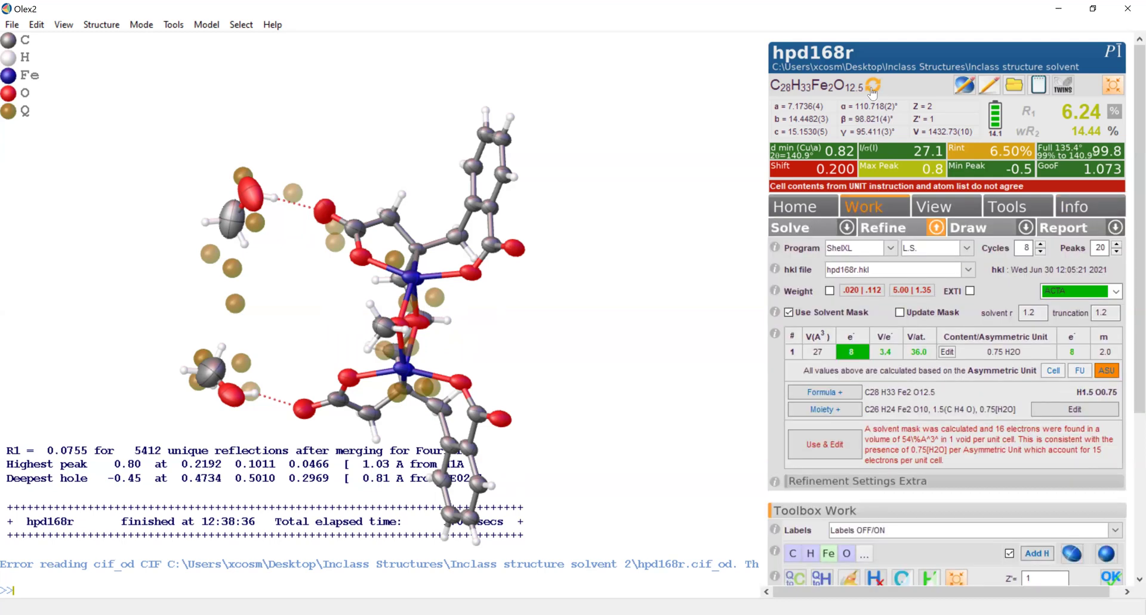
left_click(891, 230)
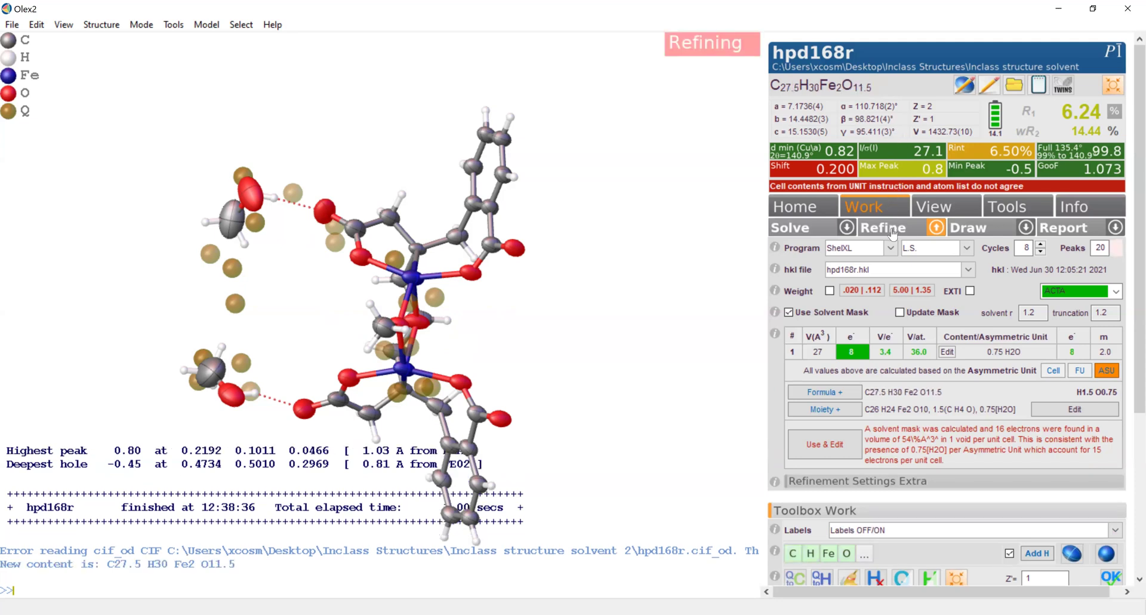
left_click(893, 233)
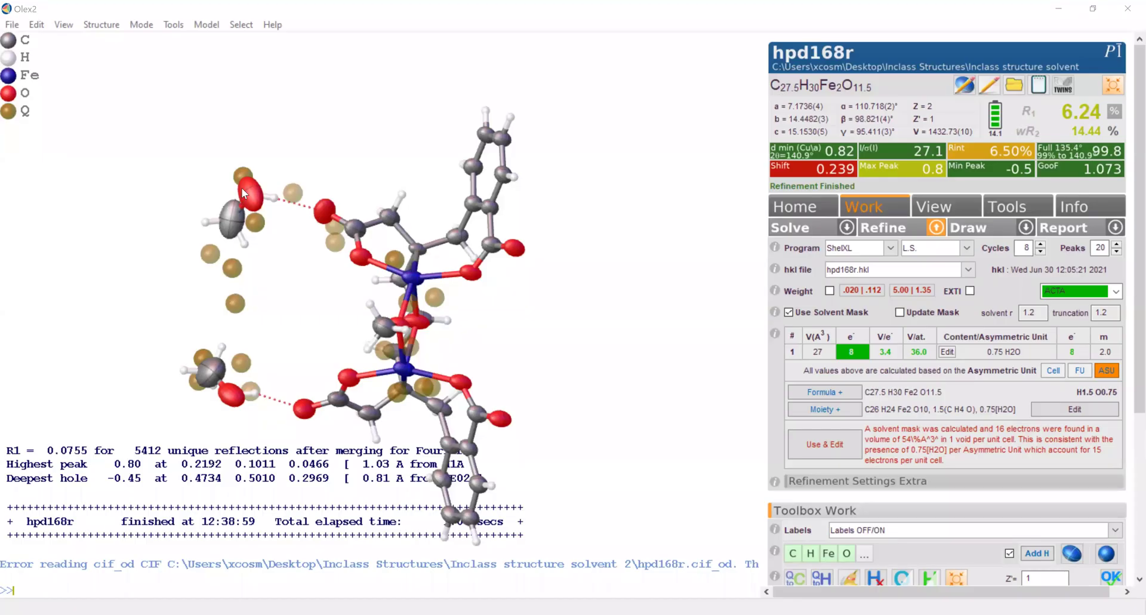
Step: Set the chemical occupancy of the carbon and oxygen atoms in both methanol molecules to 1/2 and refine the structure
left_click(242, 201)
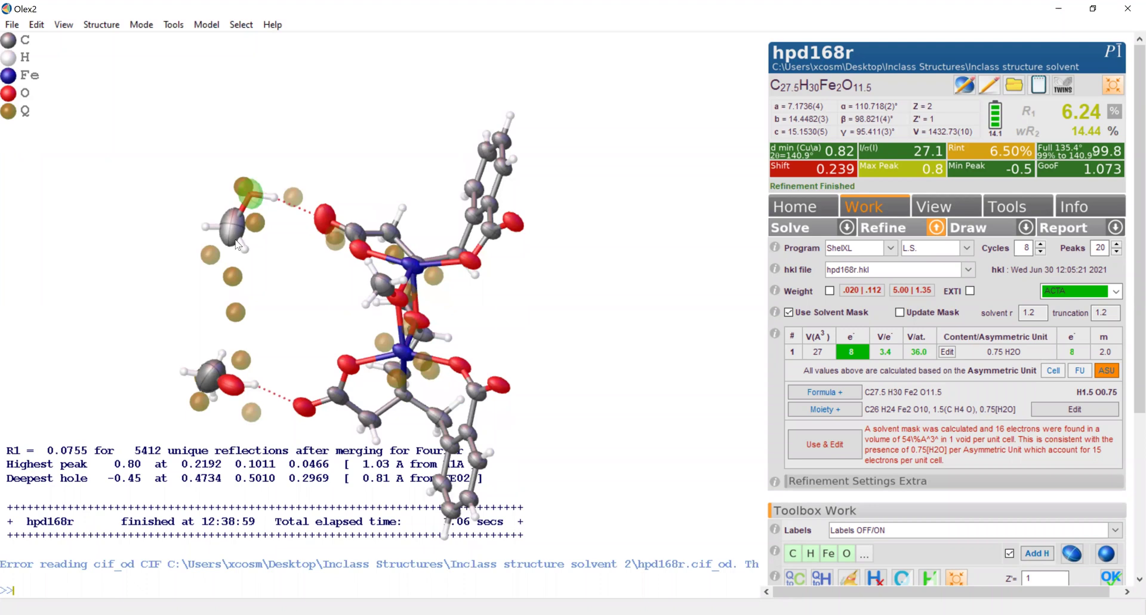
left_click(231, 387)
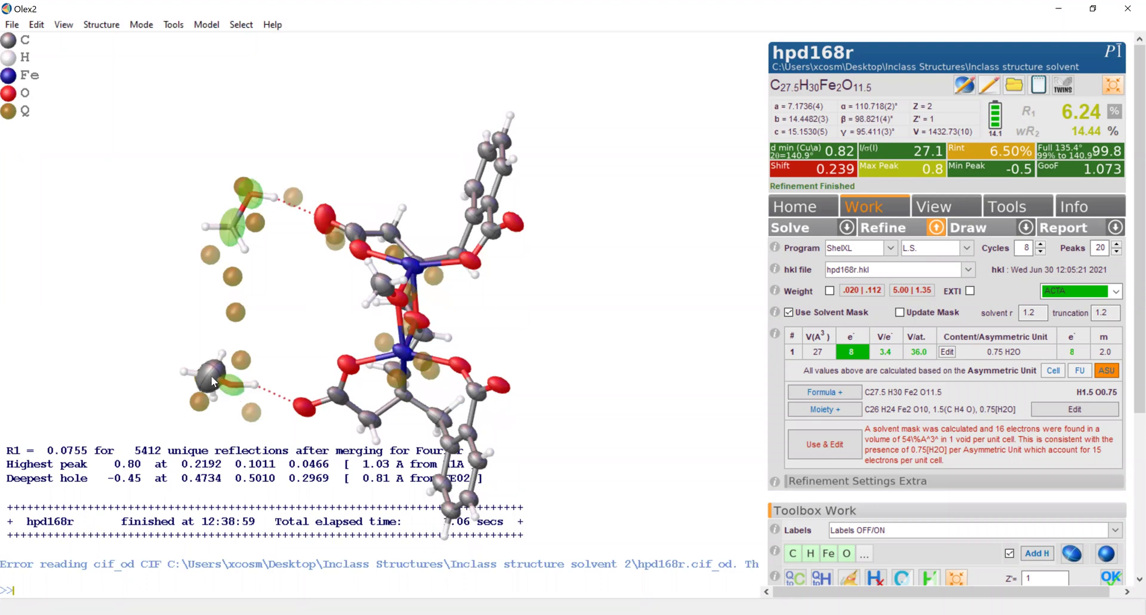
right_click(213, 382)
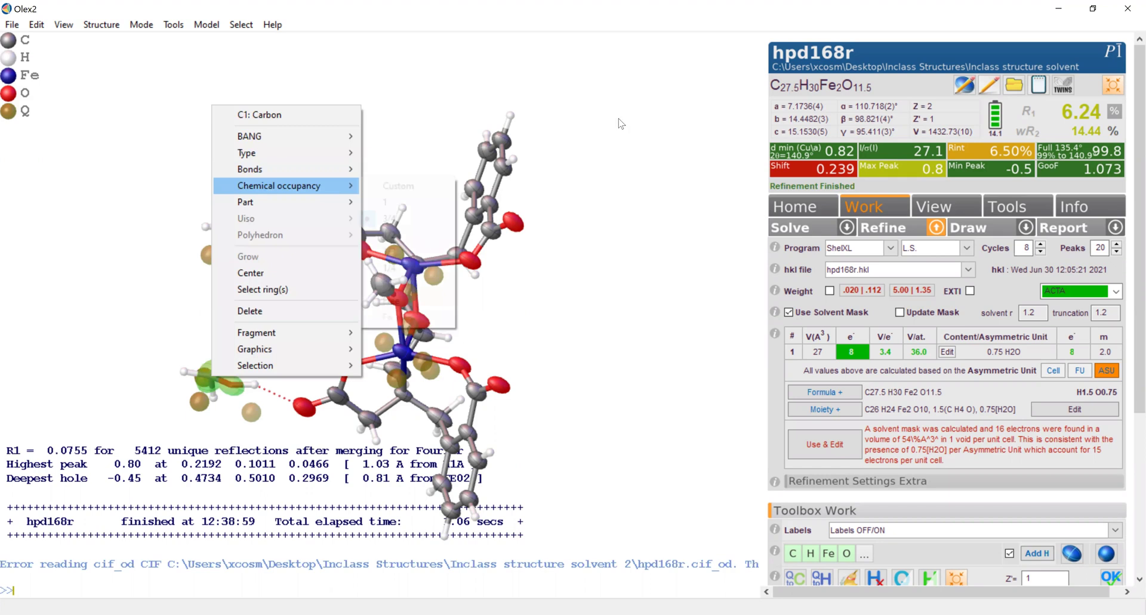
left_click(492, 68)
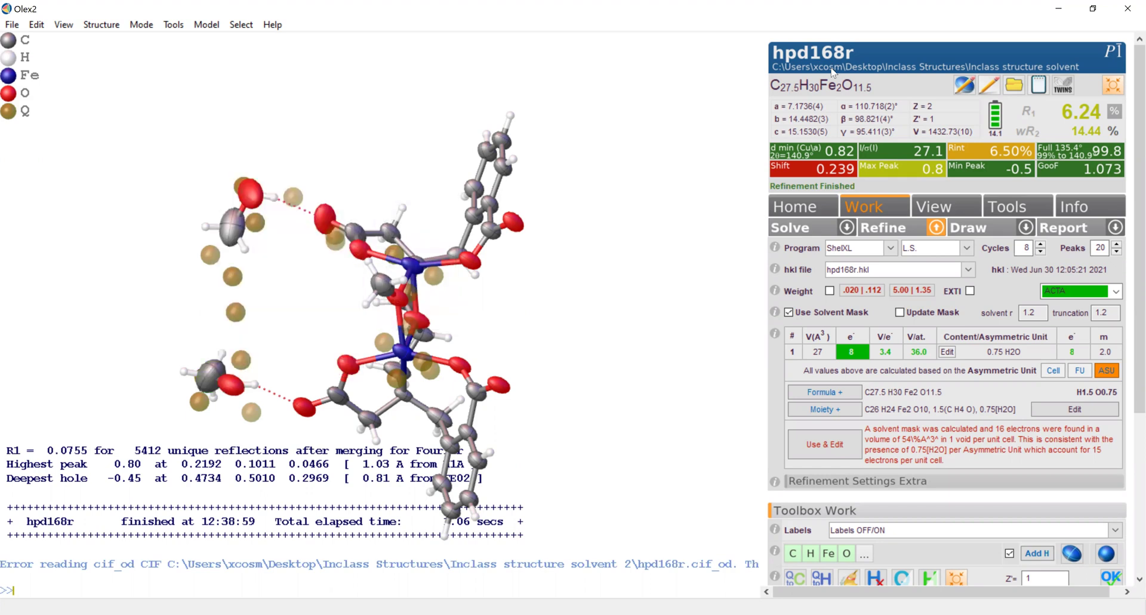
left_click(899, 232)
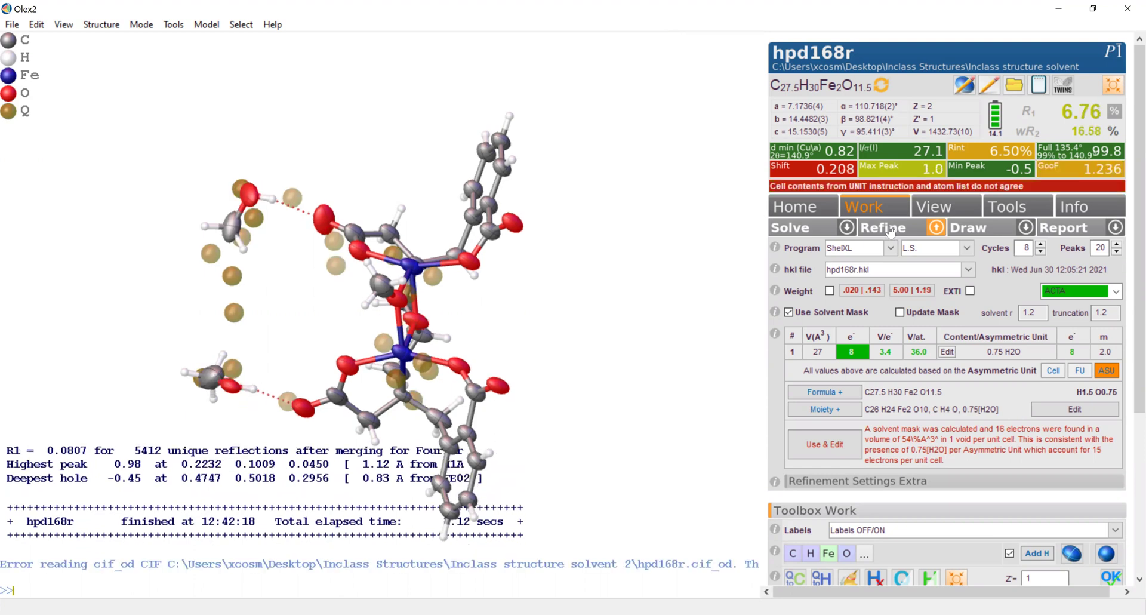
Step: Set the chemical occupancy of both methanol oxygens to 3/4 and refine the structure repeatedly
left_click(229, 387)
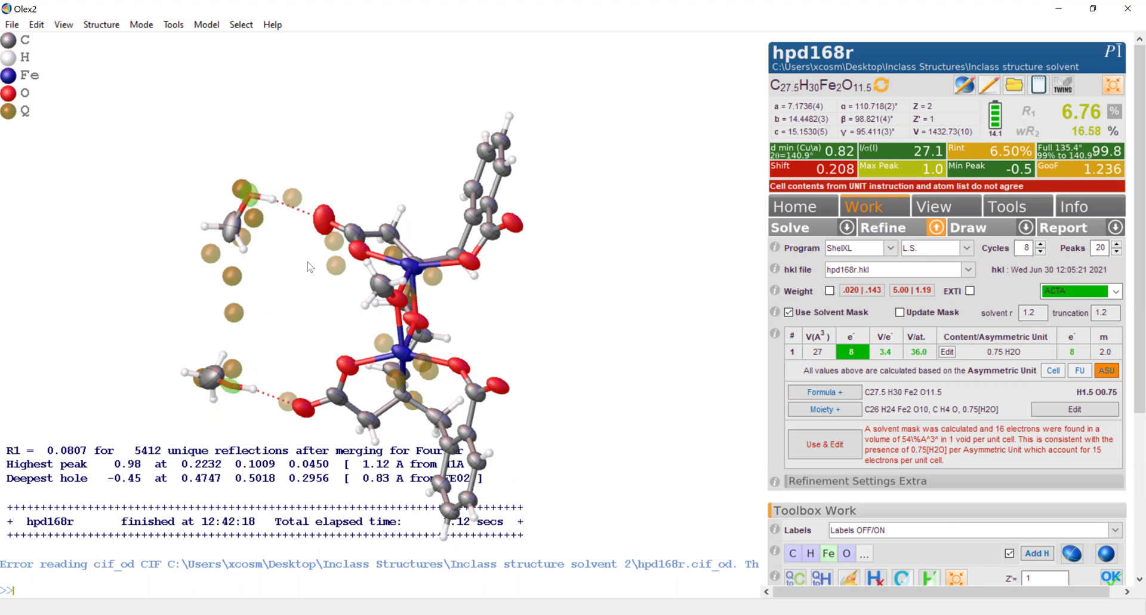
right_click(247, 203)
mouse_move(345, 286)
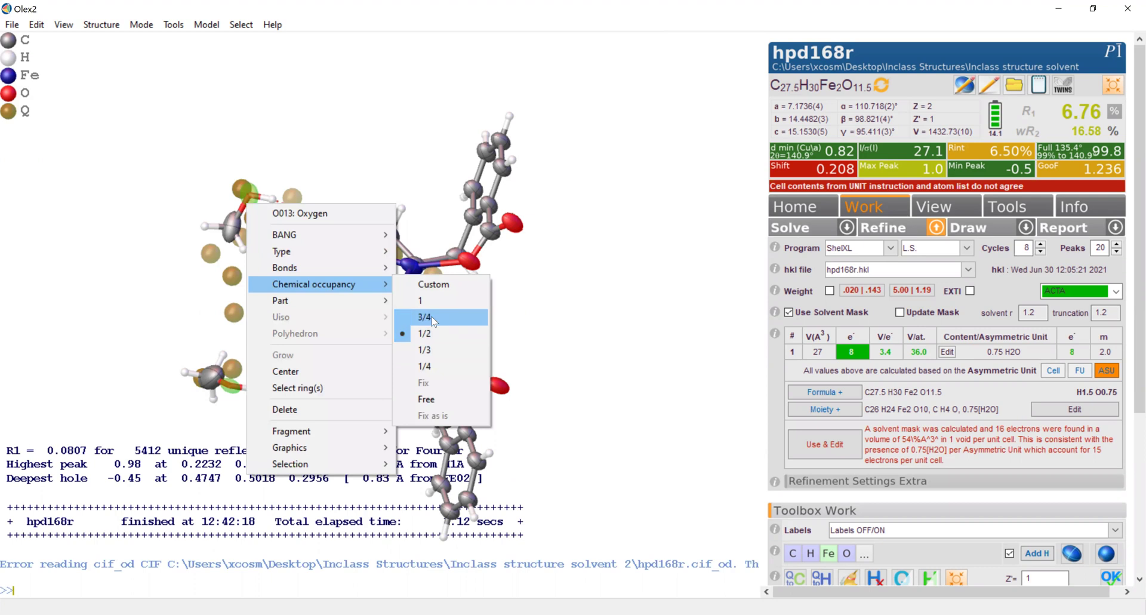
left_click(402, 327)
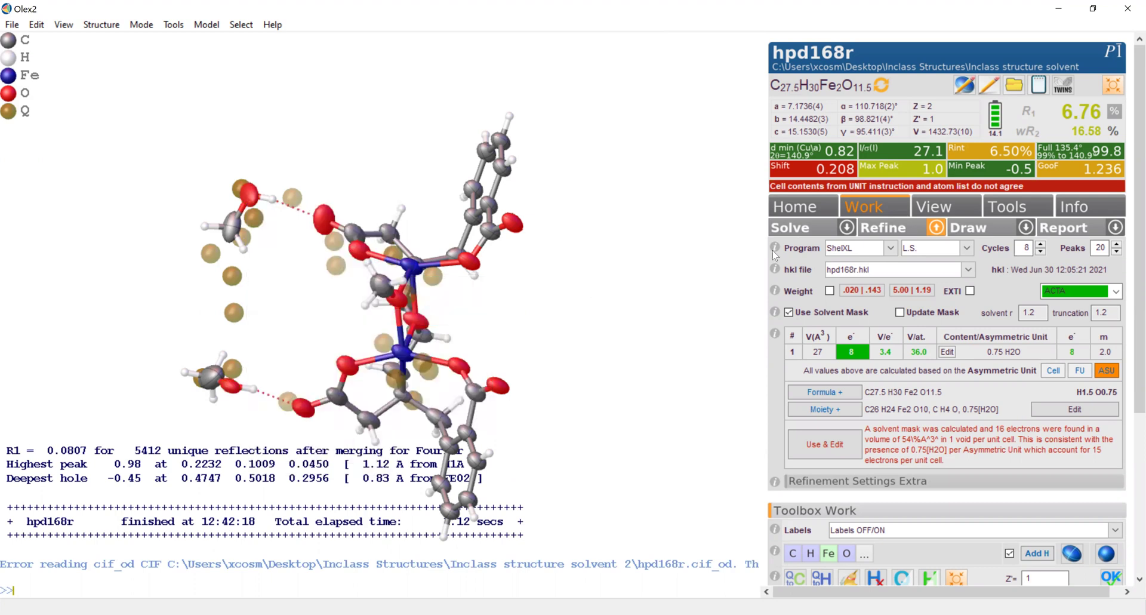
left_click(886, 228)
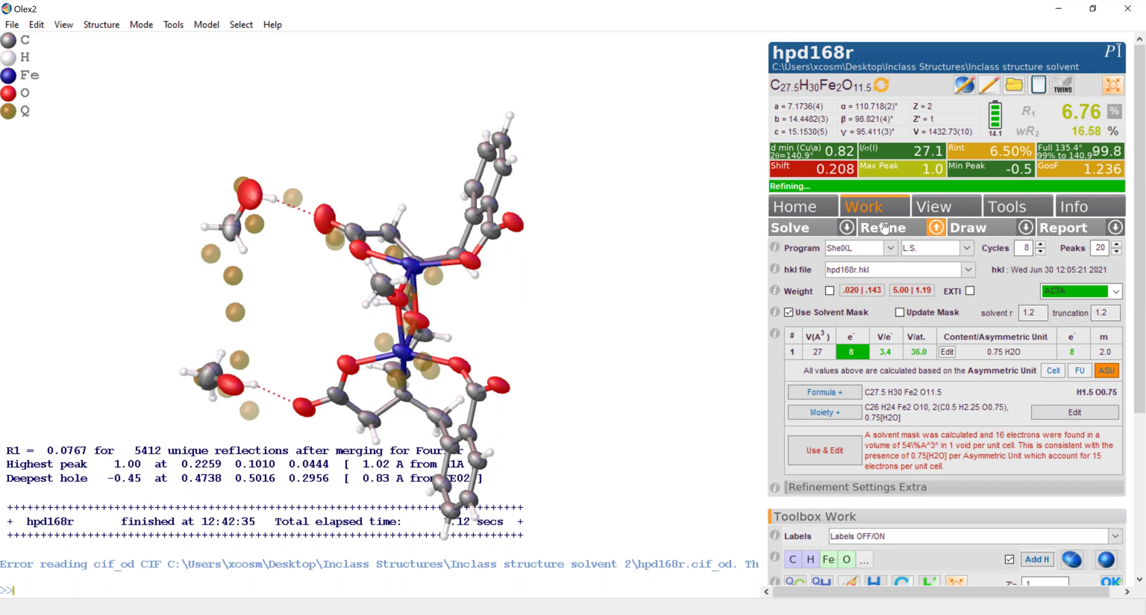
left_click(892, 232)
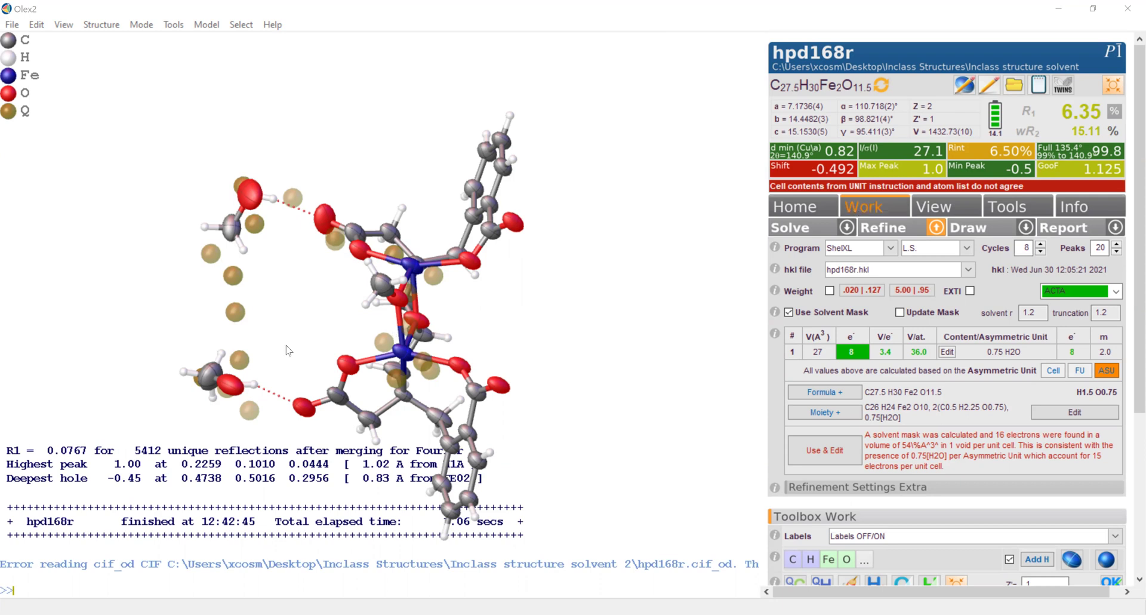
Step: Set the chemical occupancy of both methanol oxygens, O012 and O013, to 1 and refine the structure
left_click_drag(289, 301, 289, 329)
left_click(256, 396)
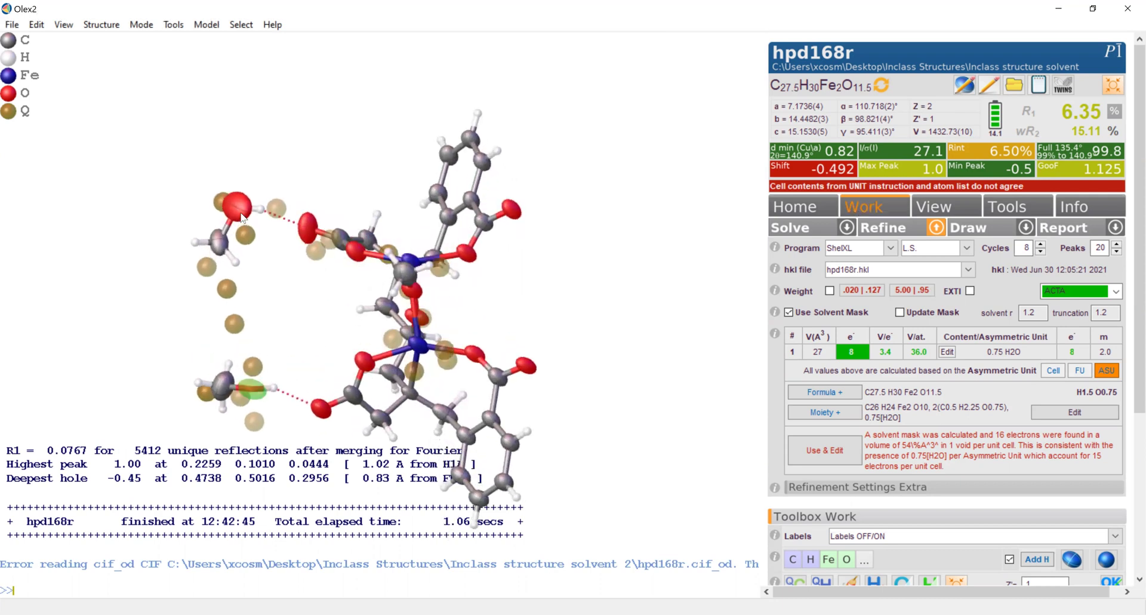
left_click(240, 218)
right_click(240, 220)
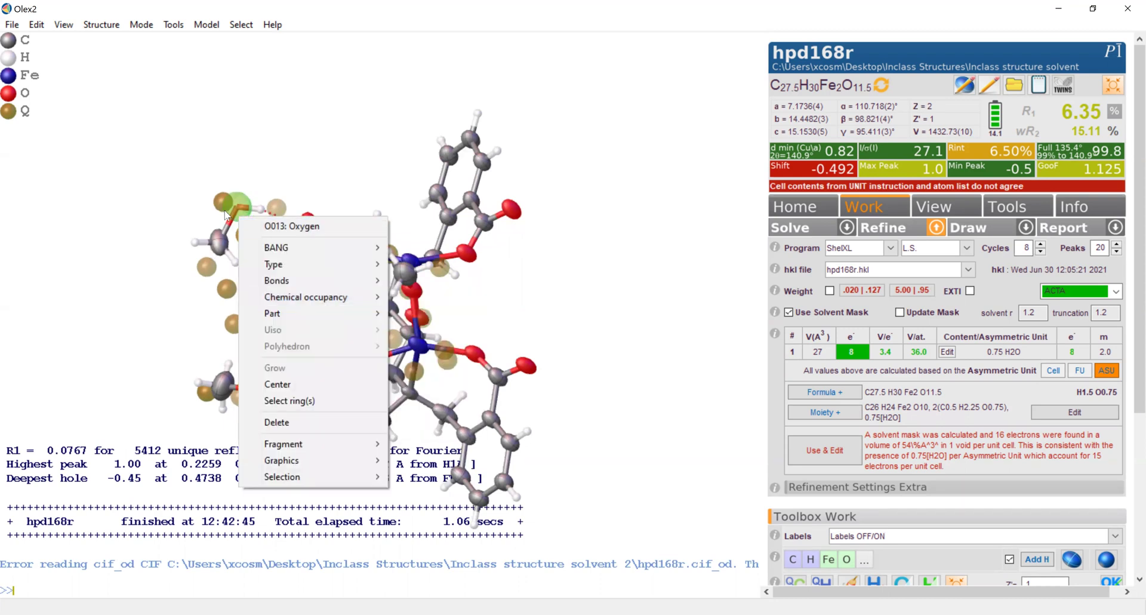
left_click_drag(391, 192, 280, 380)
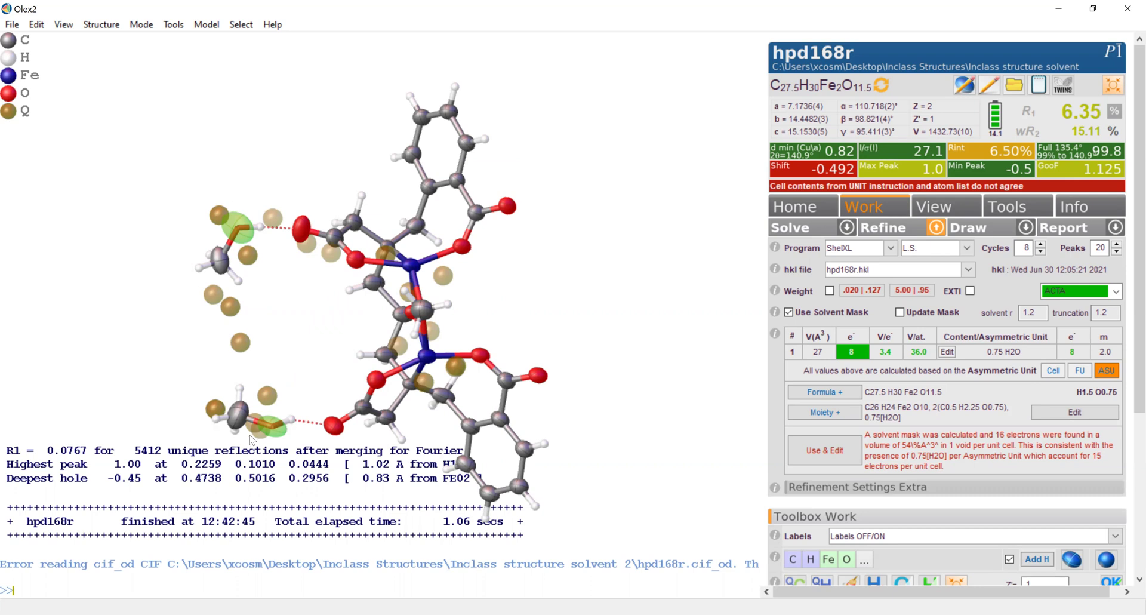
right_click(280, 434)
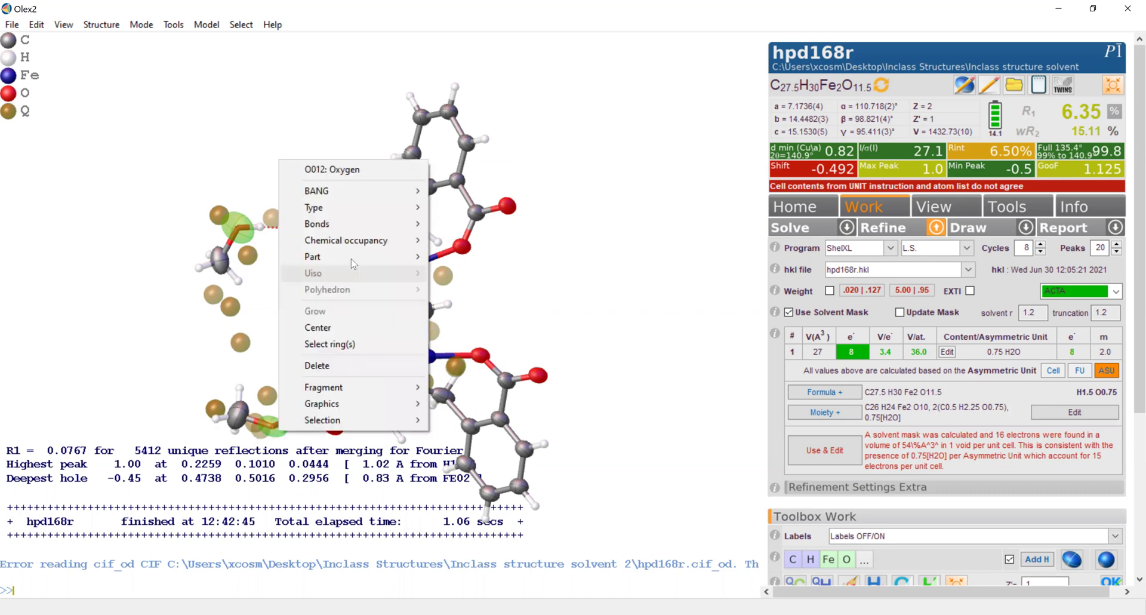
mouse_move(382, 240)
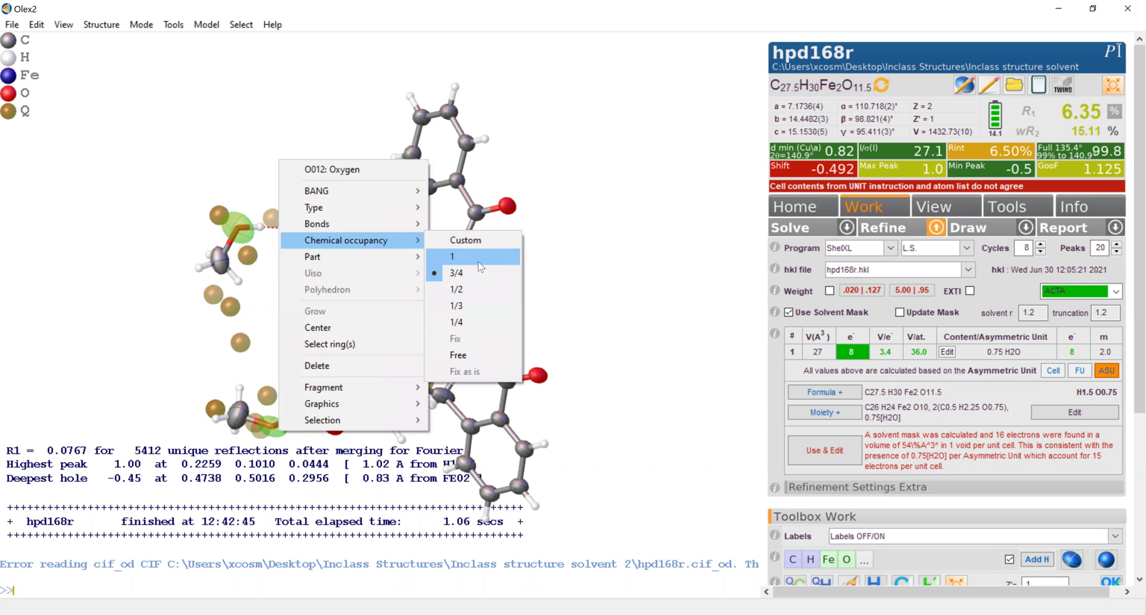
left_click(471, 257)
left_click(882, 228)
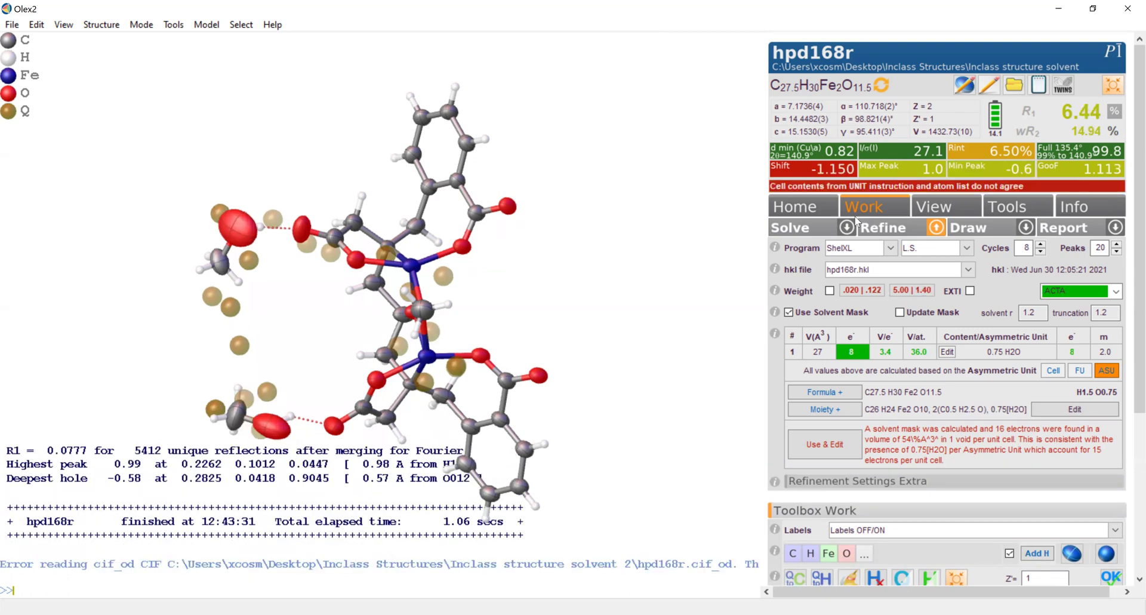
Step: Set the chemical occupancy of both methanol carbons to 1 and refine the structure repeatedly
left_click(231, 419)
left_click(218, 270)
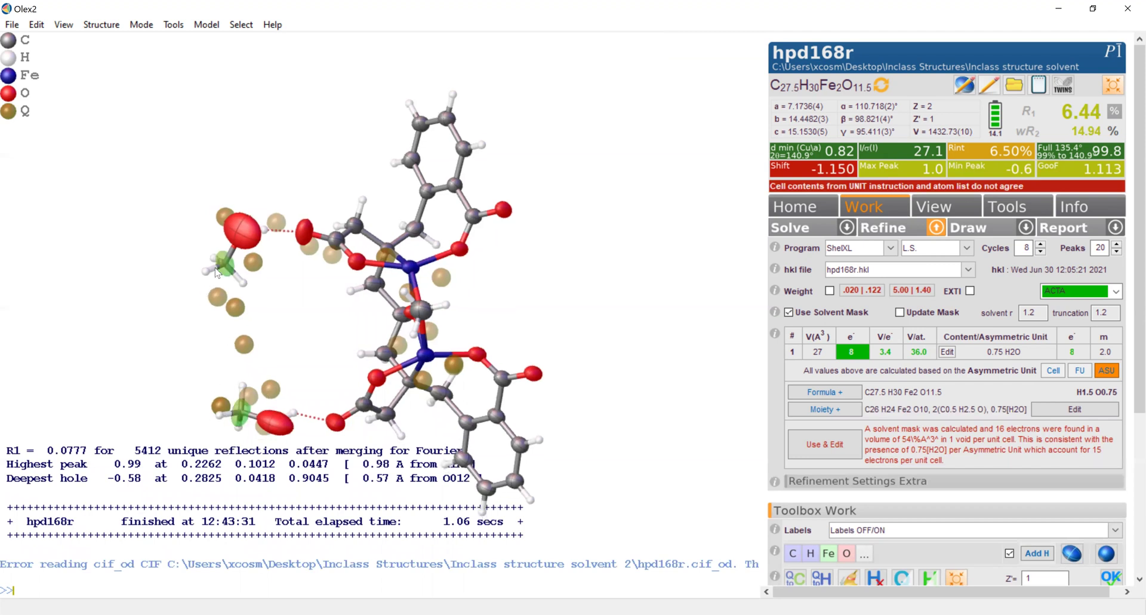
right_click(215, 268)
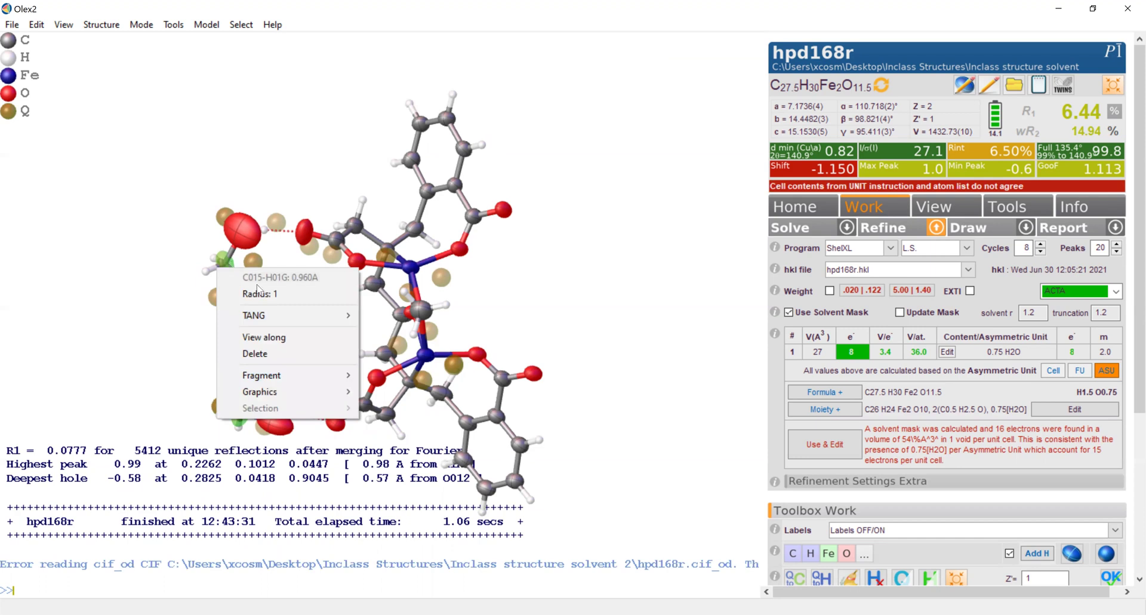
right_click(231, 259)
mouse_move(338, 339)
left_click(419, 351)
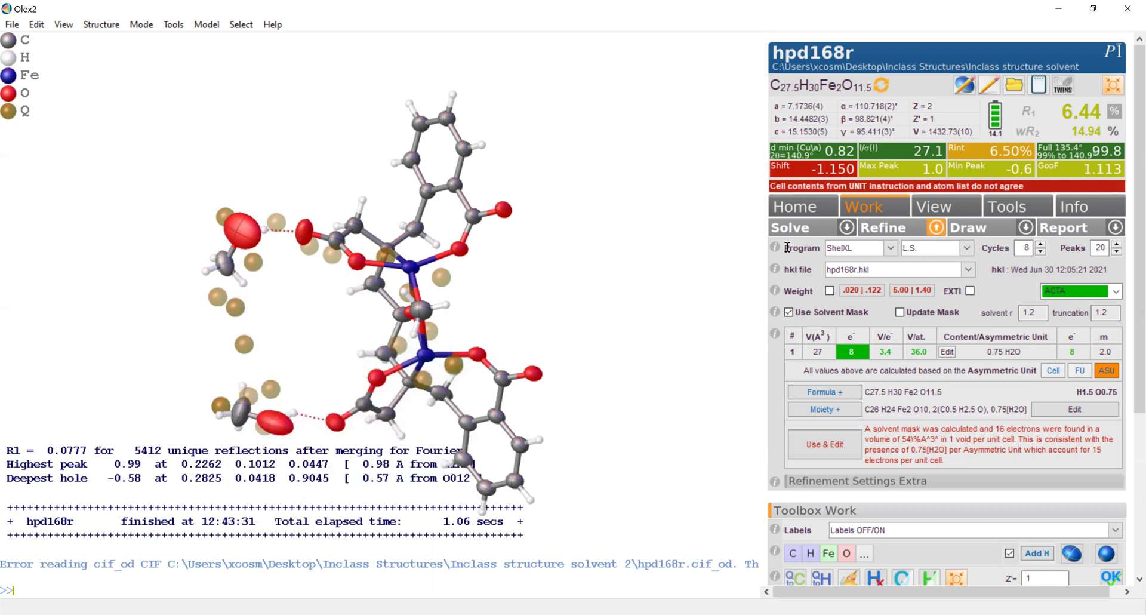
left_click(898, 230)
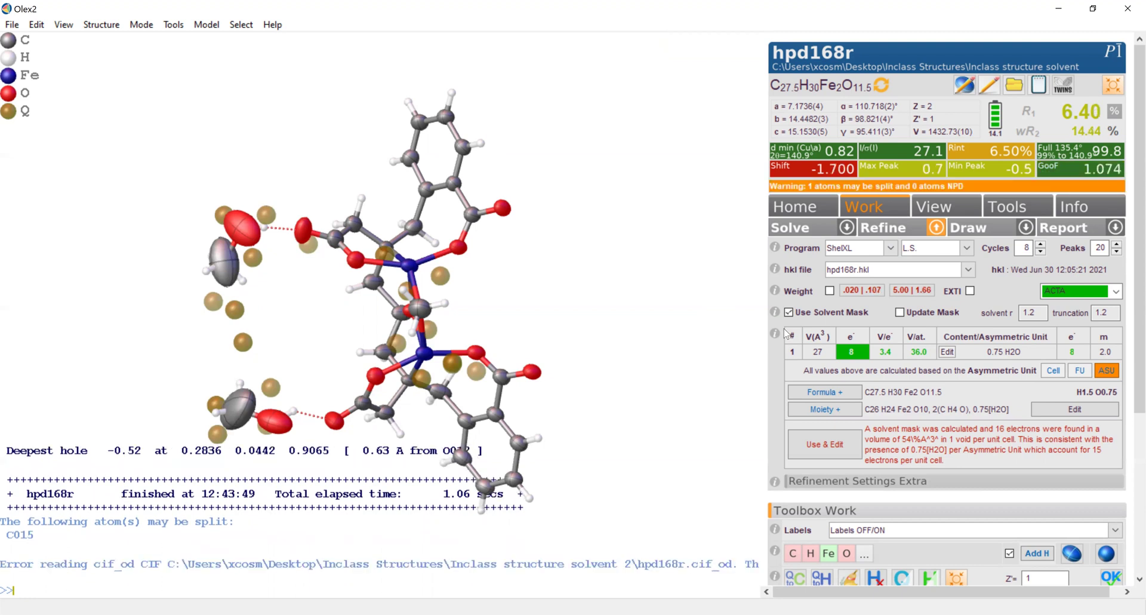
left_click(919, 233)
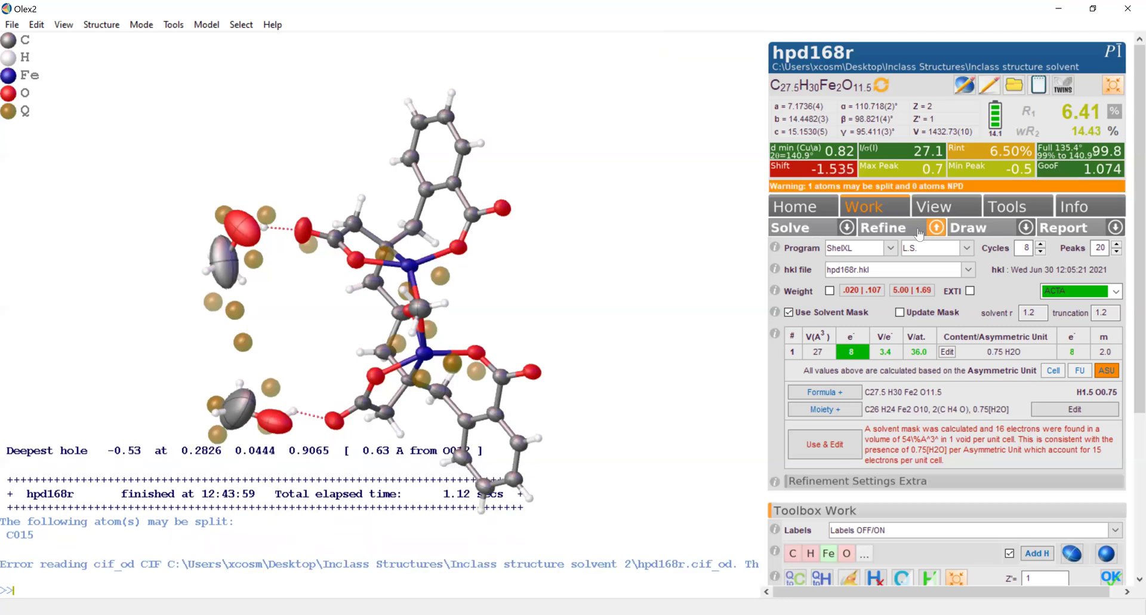
left_click(919, 234)
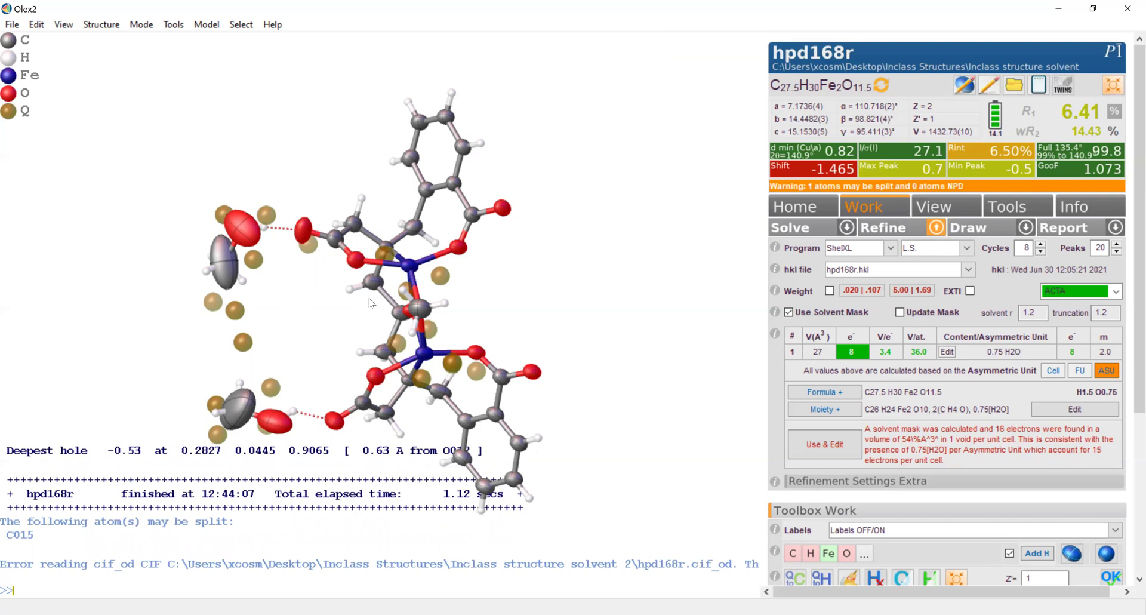
Step: Fix the chemical occupancy of the carbon and oxygen atoms in both methanol molecules at a custom 0.8 and refine the structure
left_click(229, 264)
left_click(237, 228)
left_click(272, 422)
right_click(242, 404)
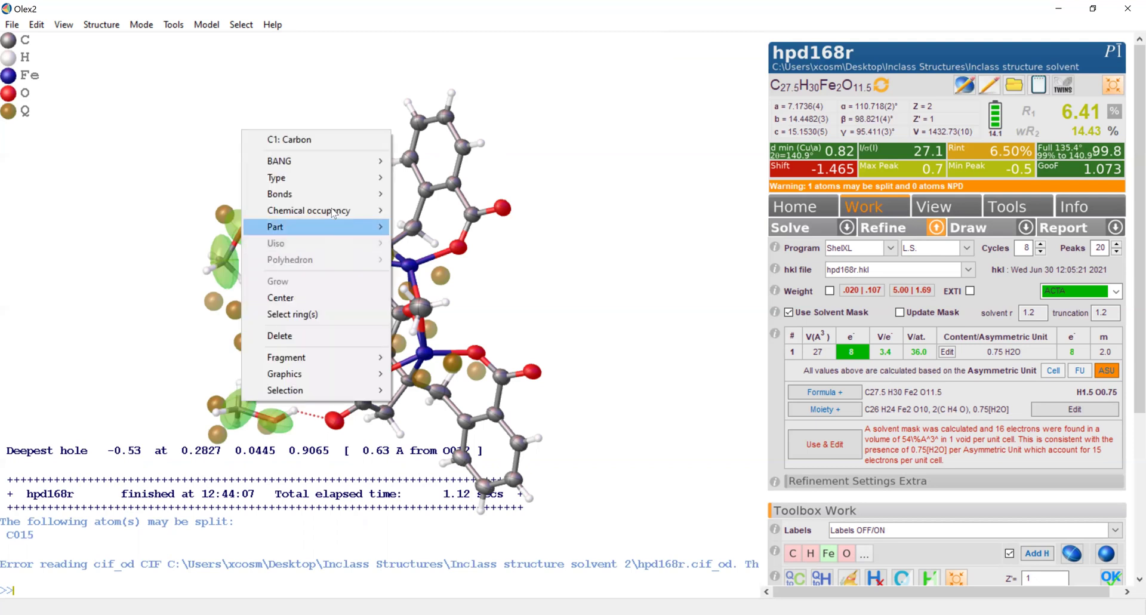
mouse_move(358, 210)
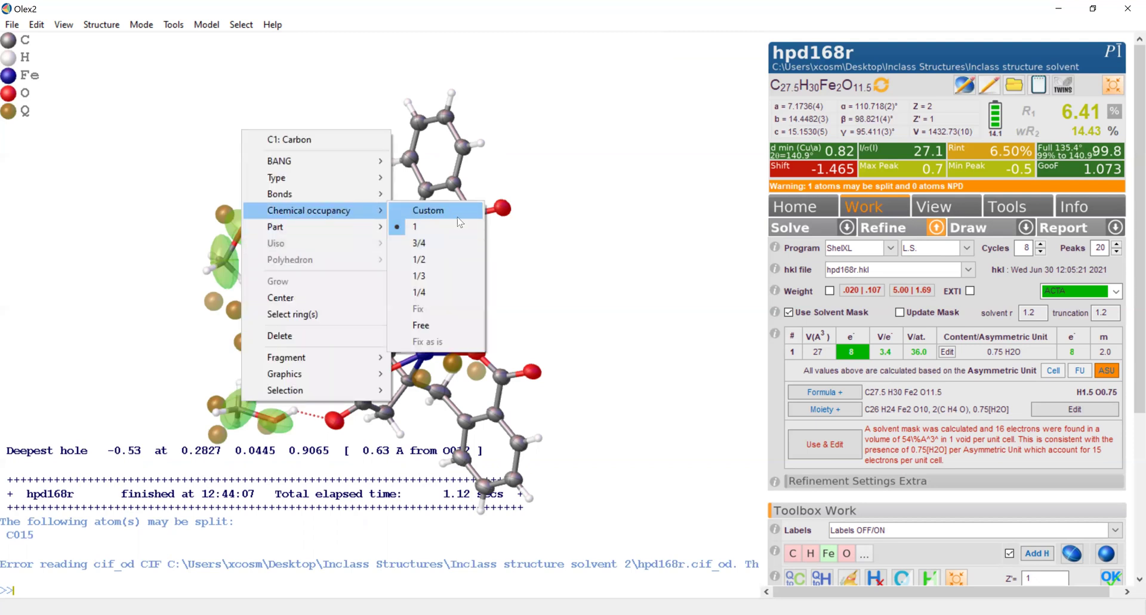
left_click(457, 217)
type(".8")
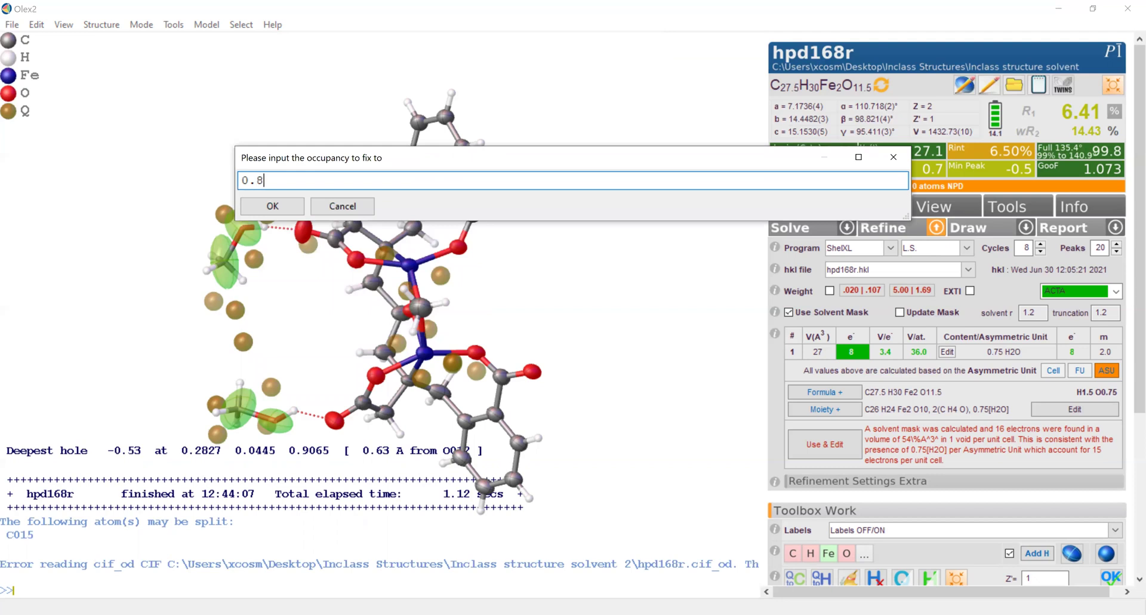
left_click(275, 205)
left_click(888, 231)
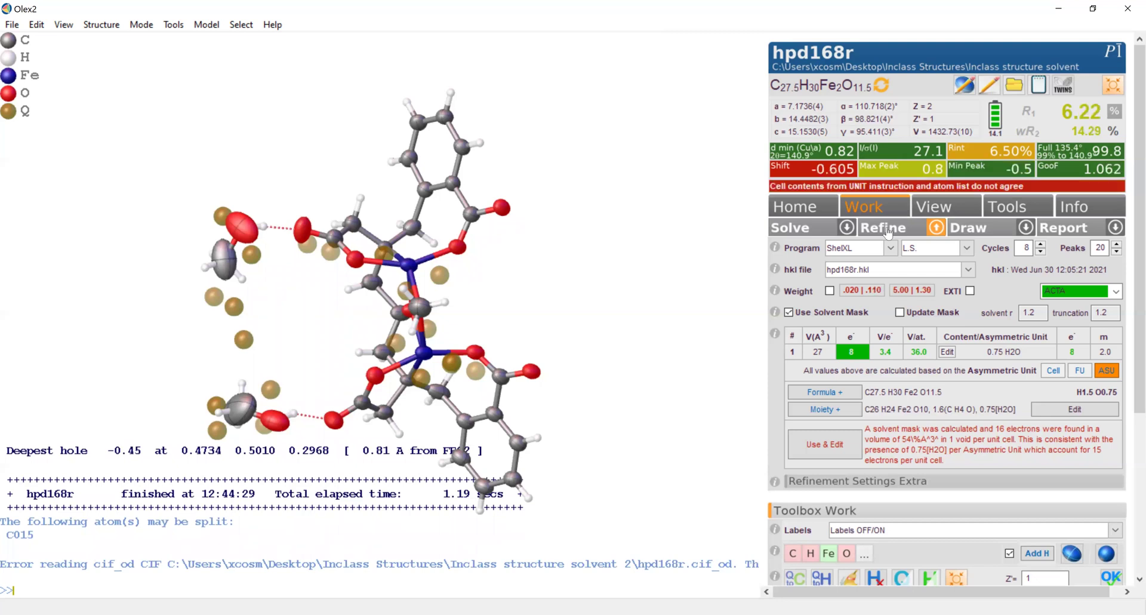
Step: Repeat the refinement and update the structure's formula to match the current atom list
left_click(888, 232)
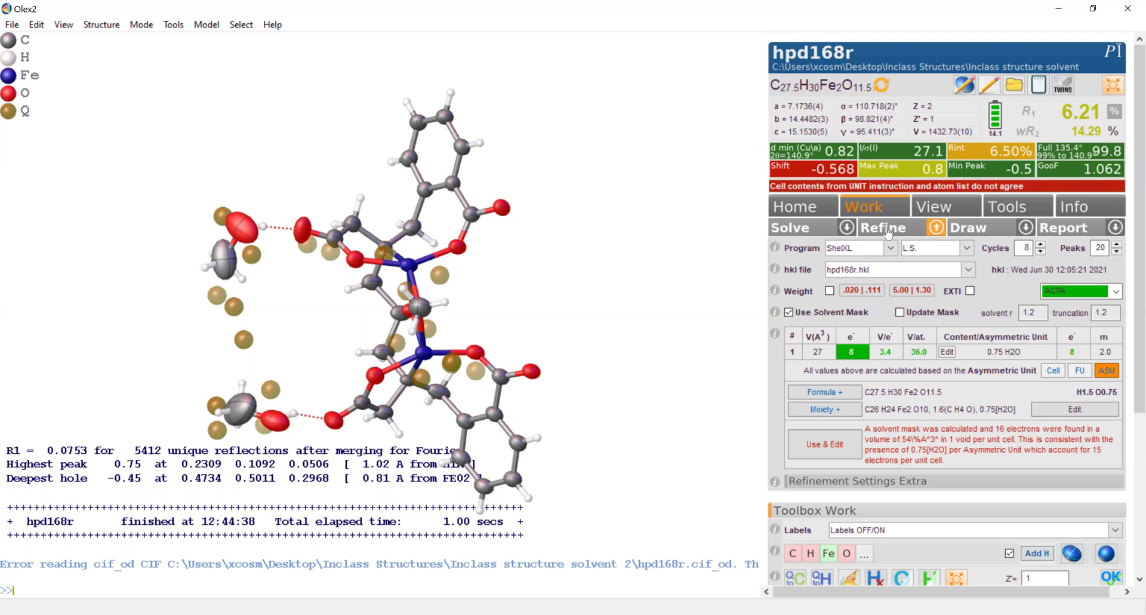
left_click(888, 232)
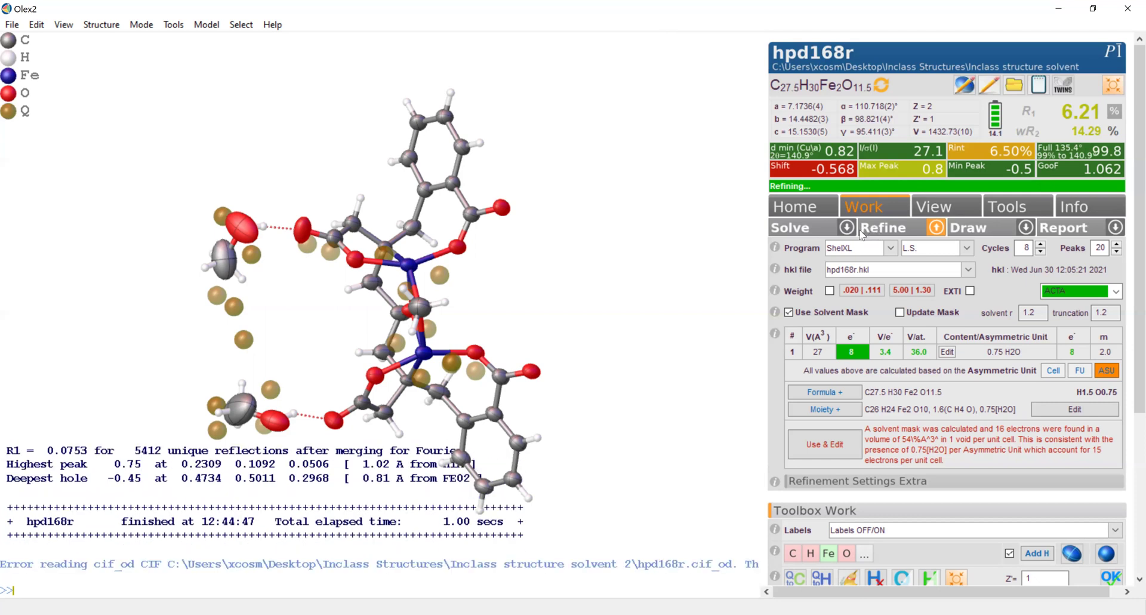
left_click(881, 88)
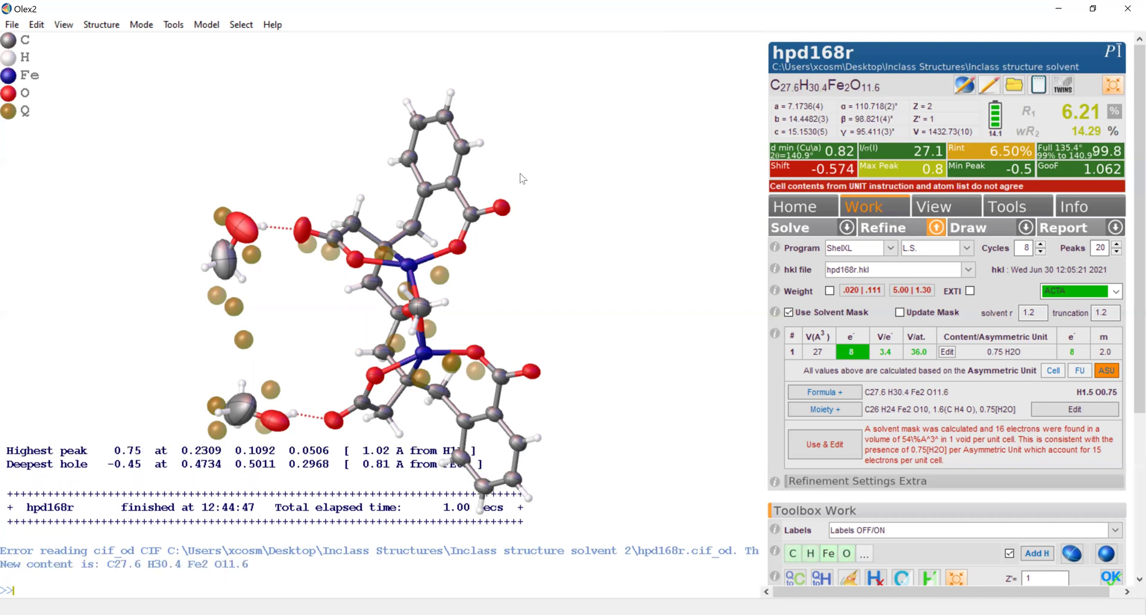
Step: Fix the chemical occupancy of all carbon and oxygen atoms in both methanols at 0.85, refine twice and open the bad reflections list
left_click(243, 238)
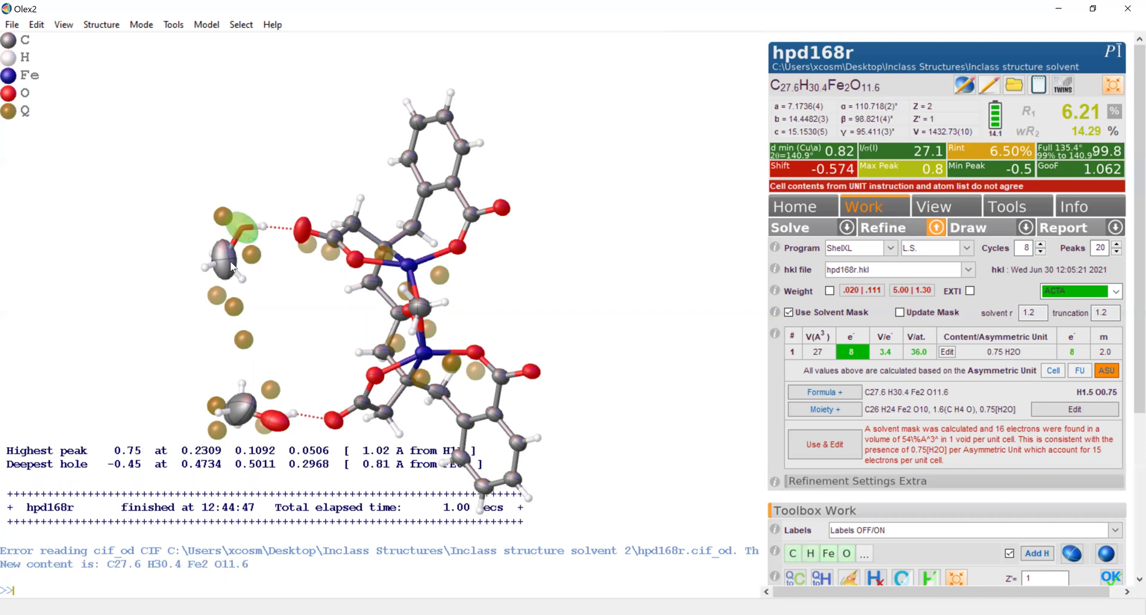
left_click(225, 258)
left_click(257, 418)
left_click(253, 416)
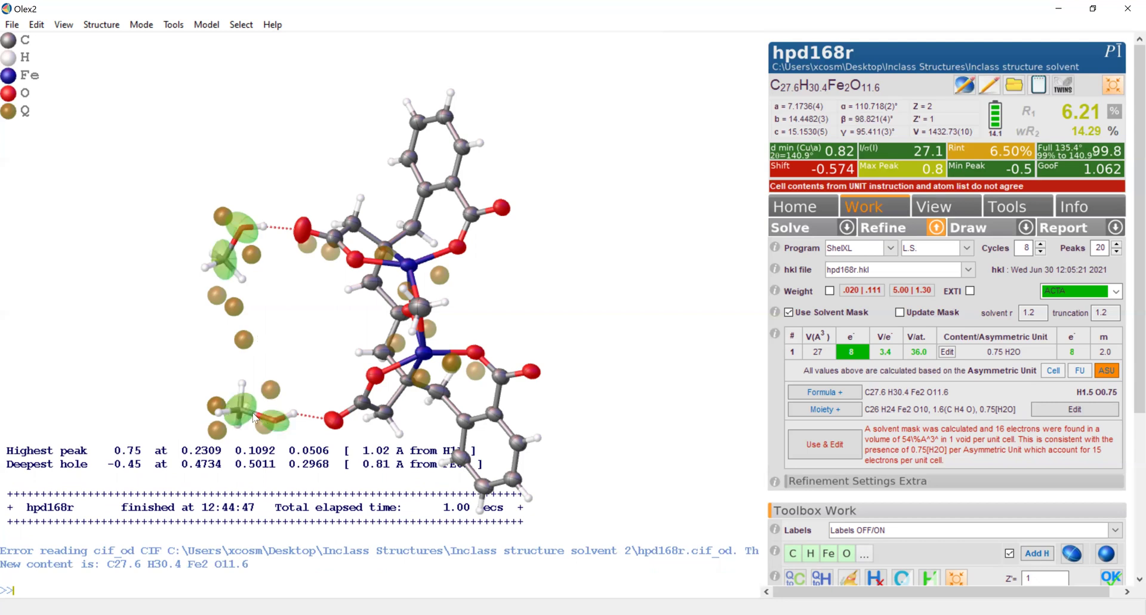
right_click(254, 416)
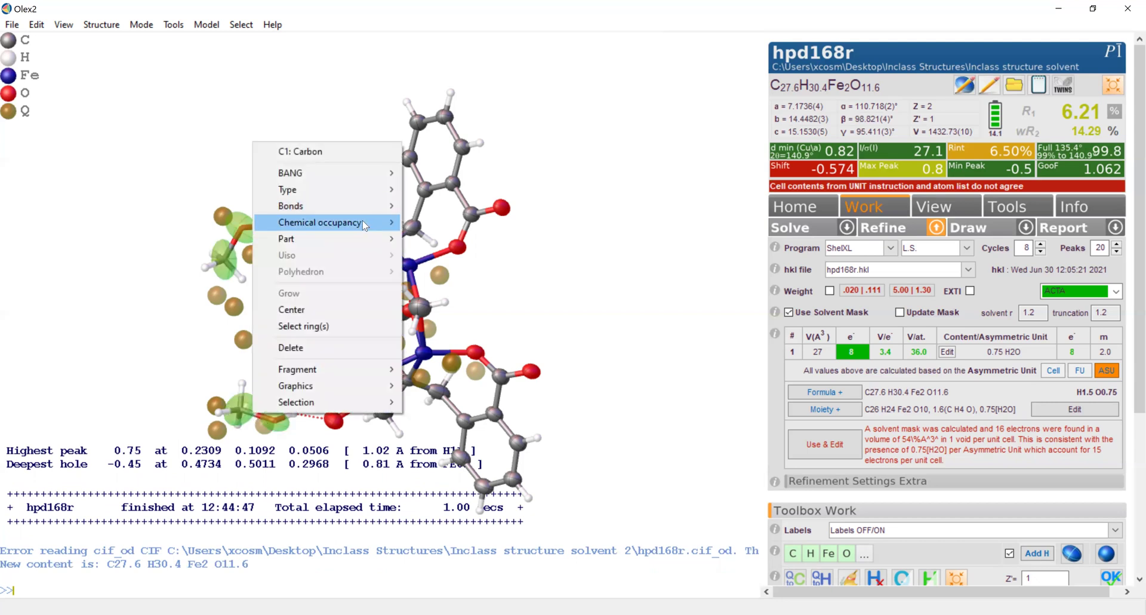
mouse_move(365, 224)
left_click(438, 222)
type("0.85")
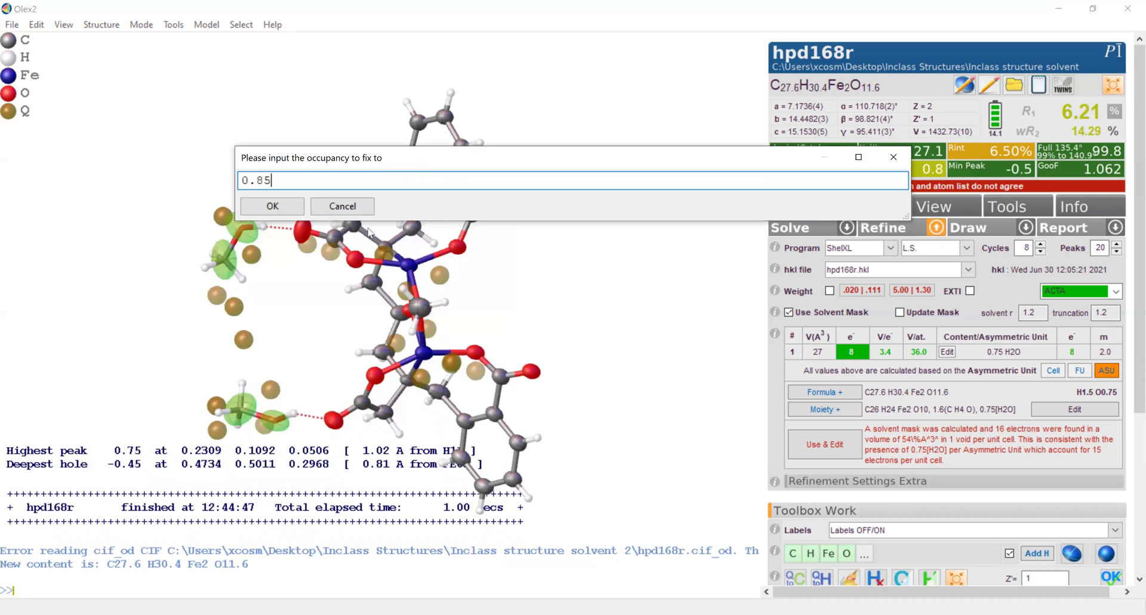
left_click(272, 206)
left_click(880, 228)
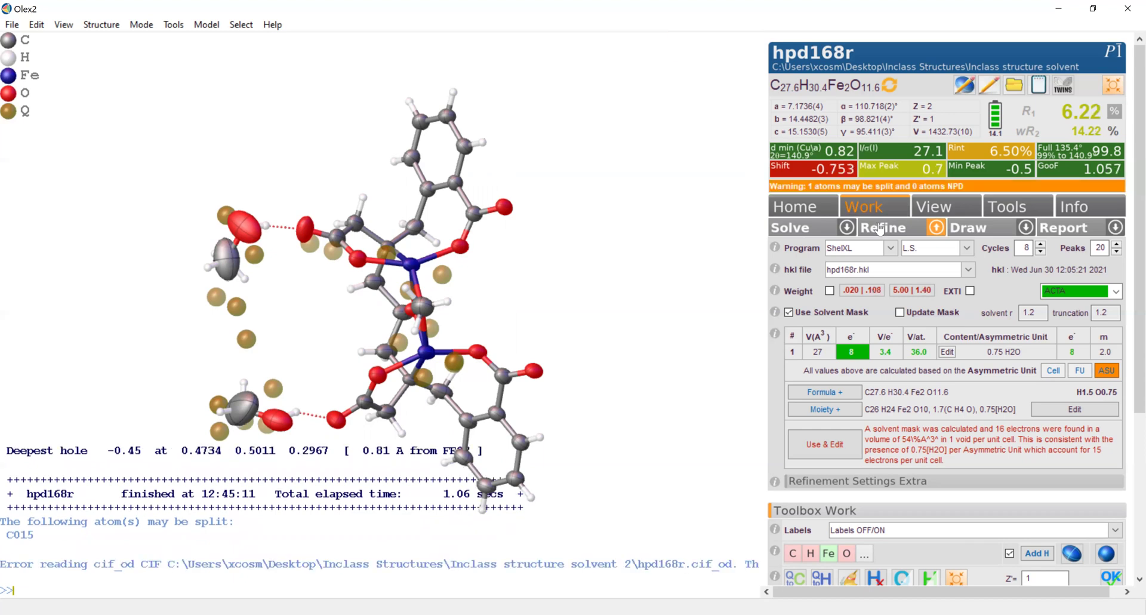
left_click(880, 228)
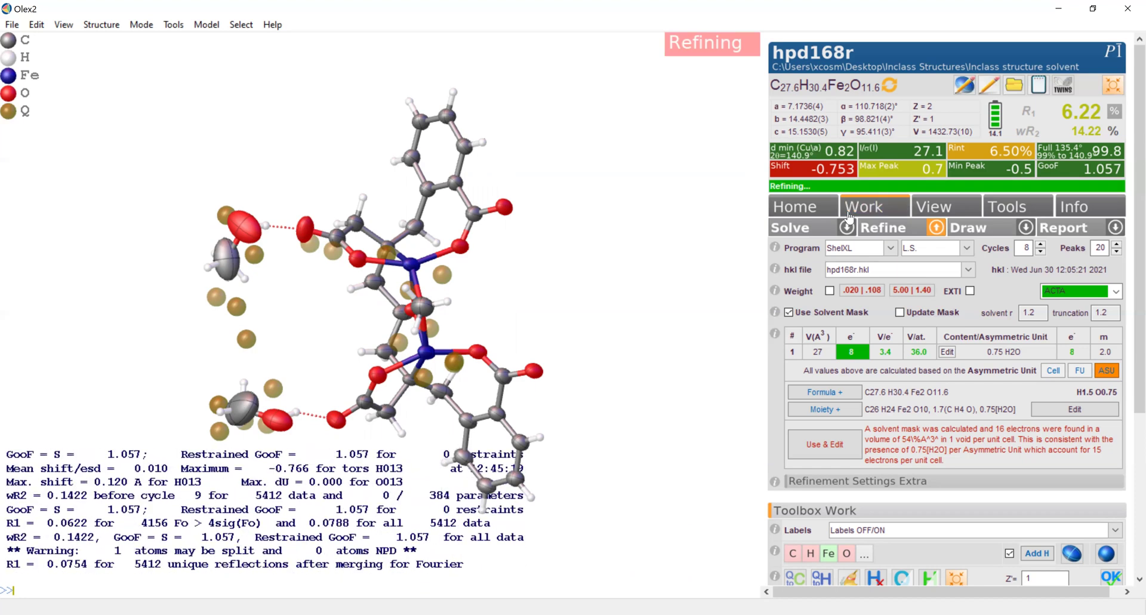
left_click(1098, 211)
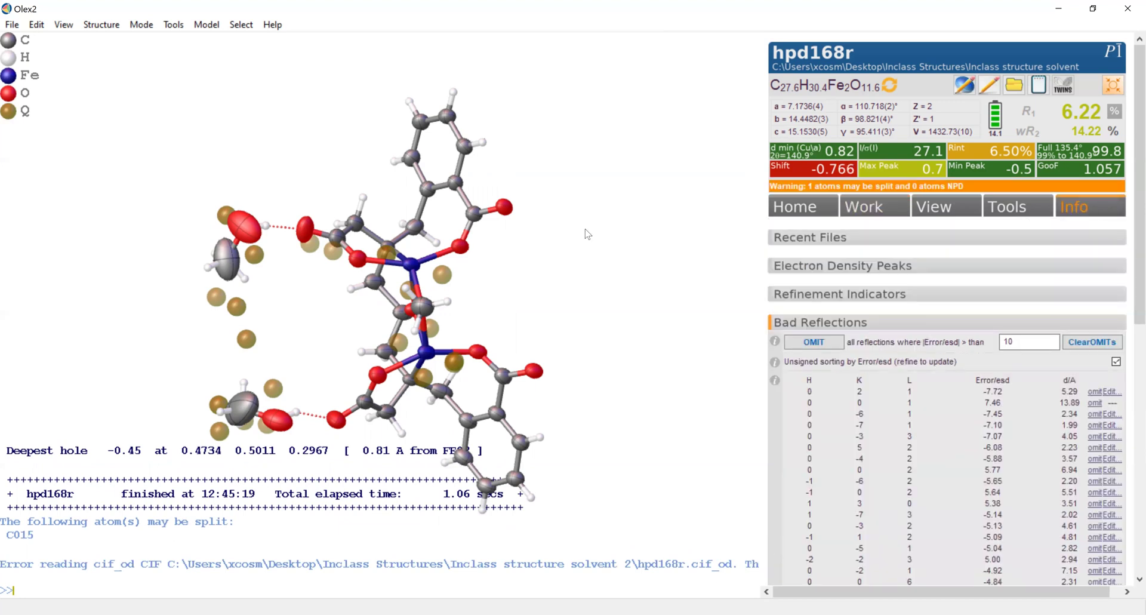
Step: Fix the chemical occupancy of the carbon and oxygen atoms in both methanol molecules at 0.7 and refine the structure repeatedly
left_click(245, 226)
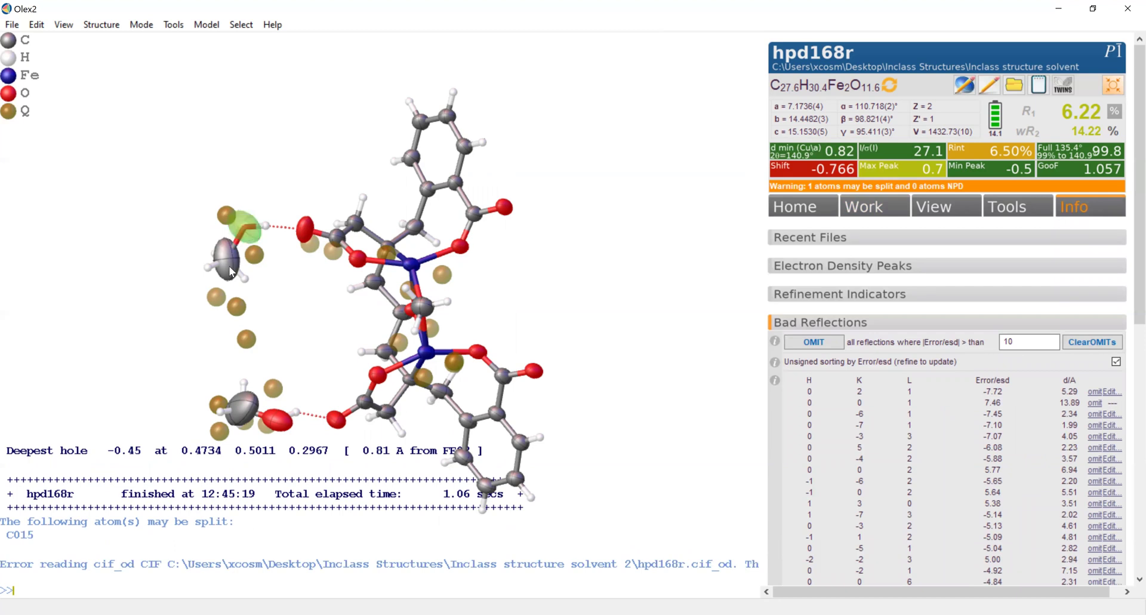
left_click(228, 259)
left_click(243, 409)
left_click(281, 425)
right_click(280, 425)
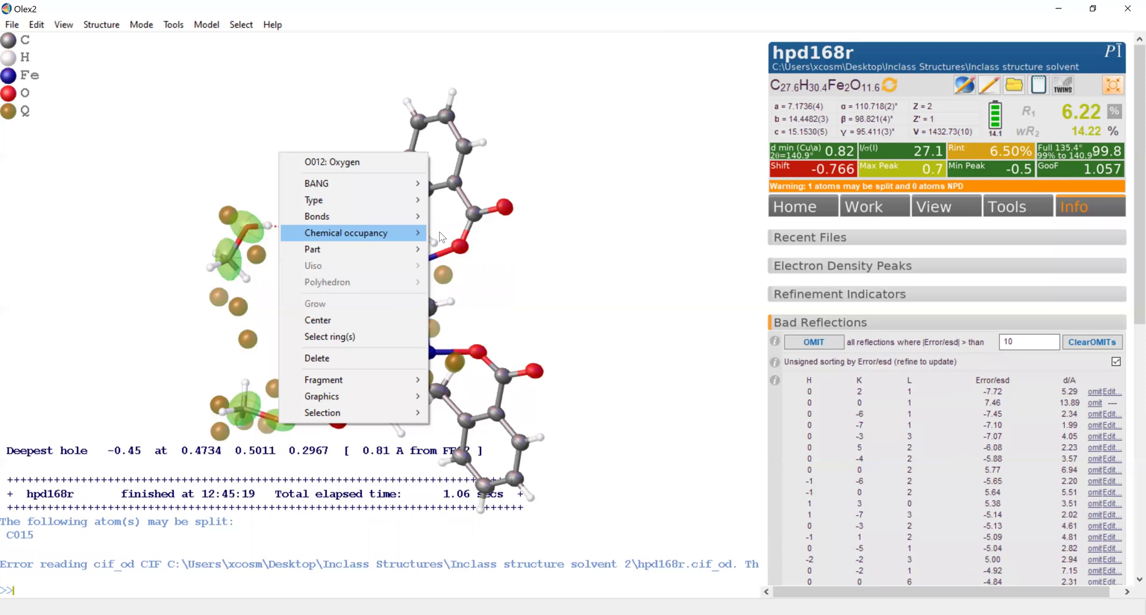
left_click(442, 237)
type("0.7")
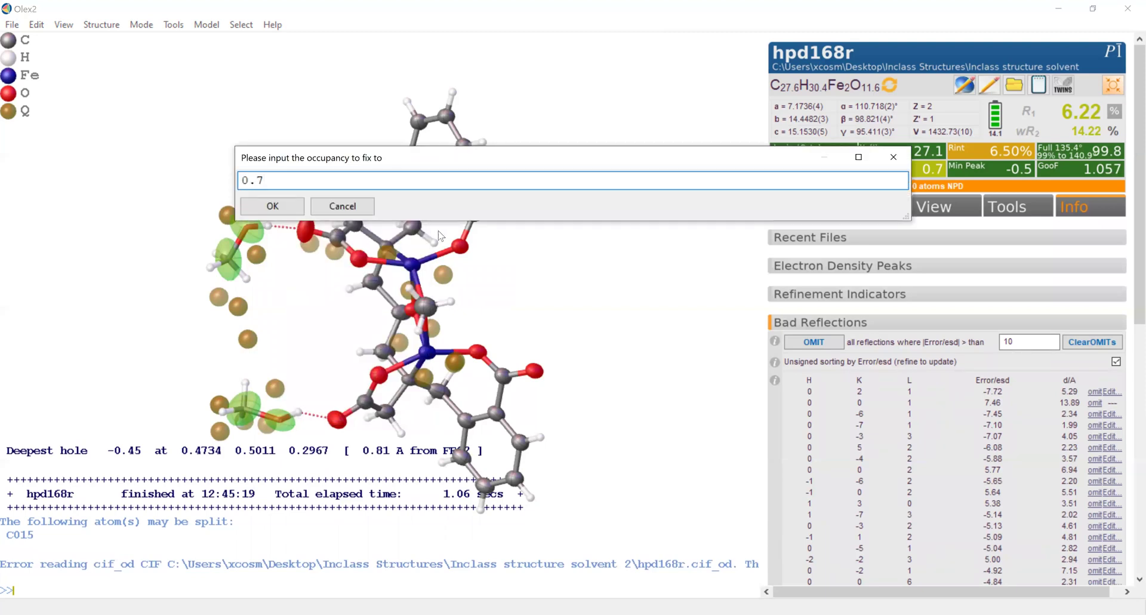
key("Return")
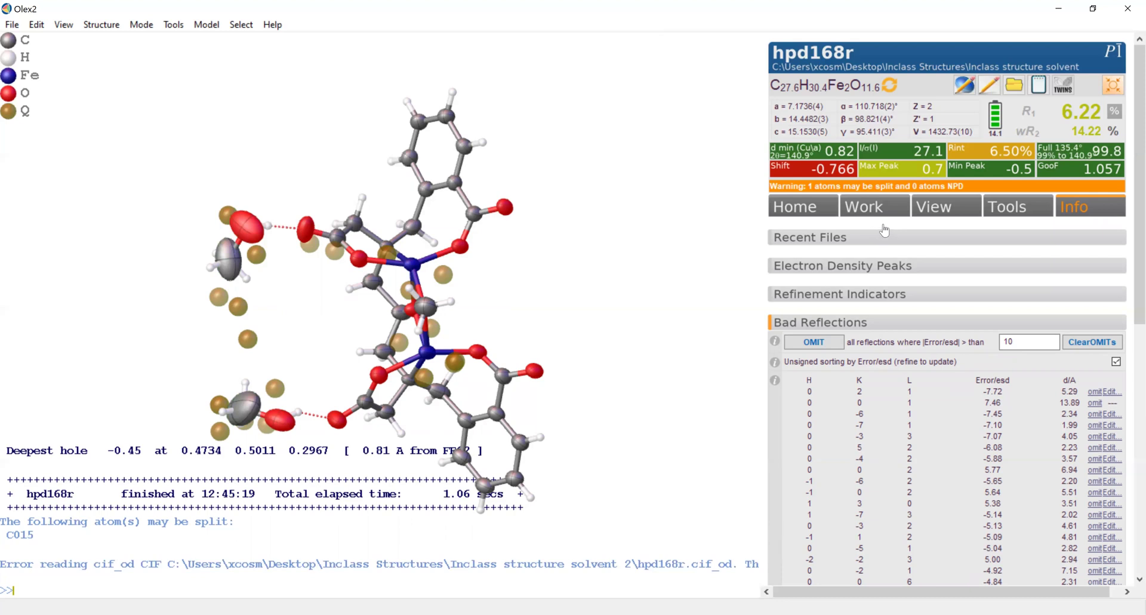
left_click(882, 214)
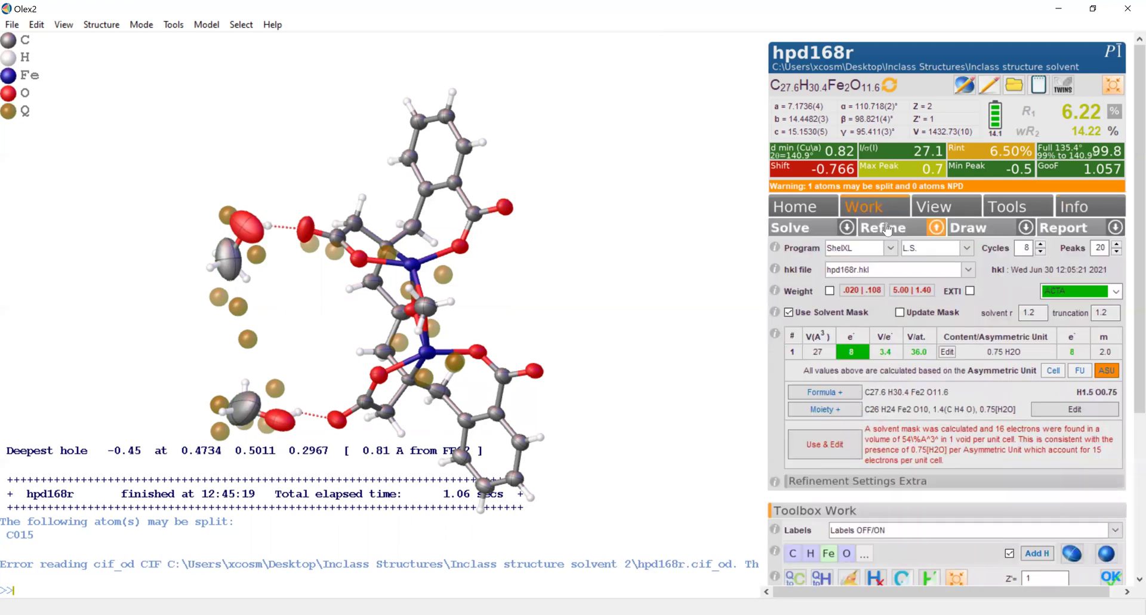
left_click(885, 230)
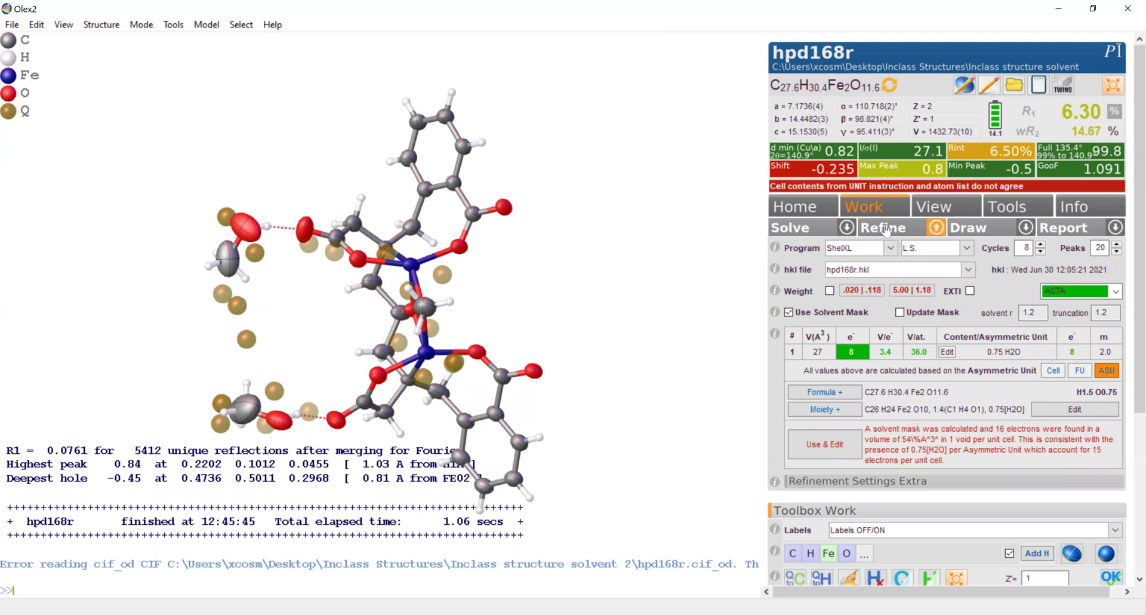
left_click(885, 230)
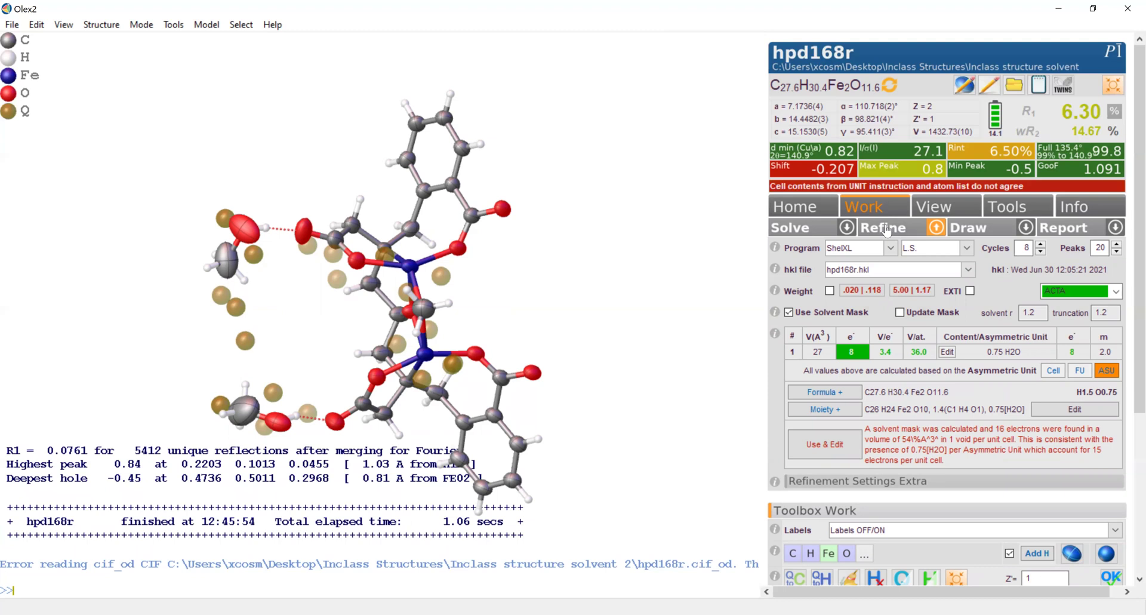
left_click(887, 231)
Step: Raise the number of refinement cycles to 11 and refine the structure again
left_click(1041, 245)
left_click(1041, 245)
left_click(1041, 245)
left_click(889, 236)
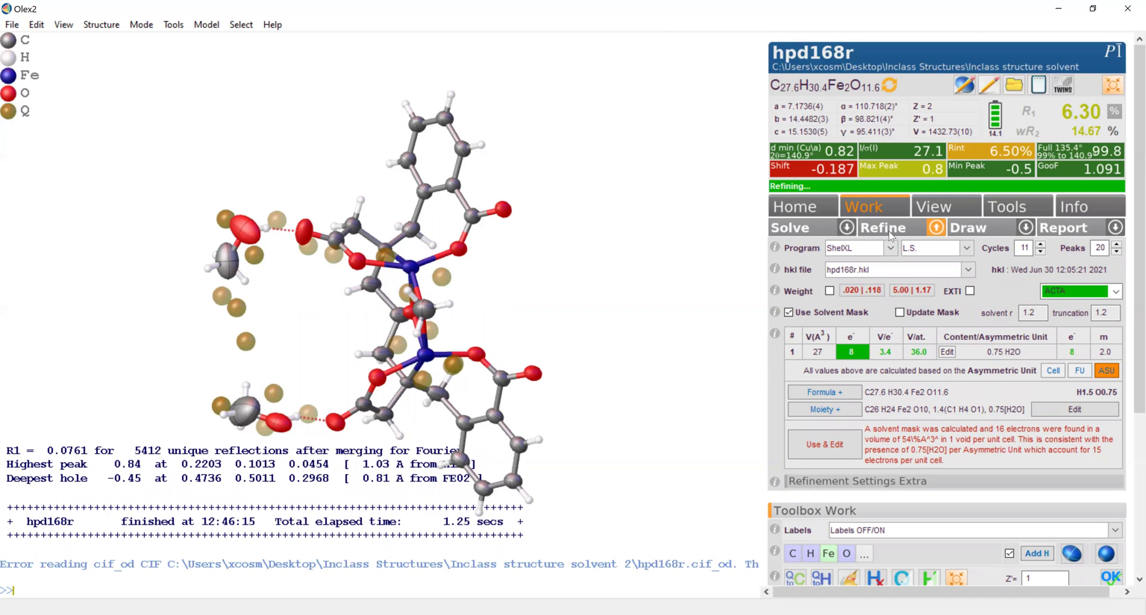
left_click(891, 236)
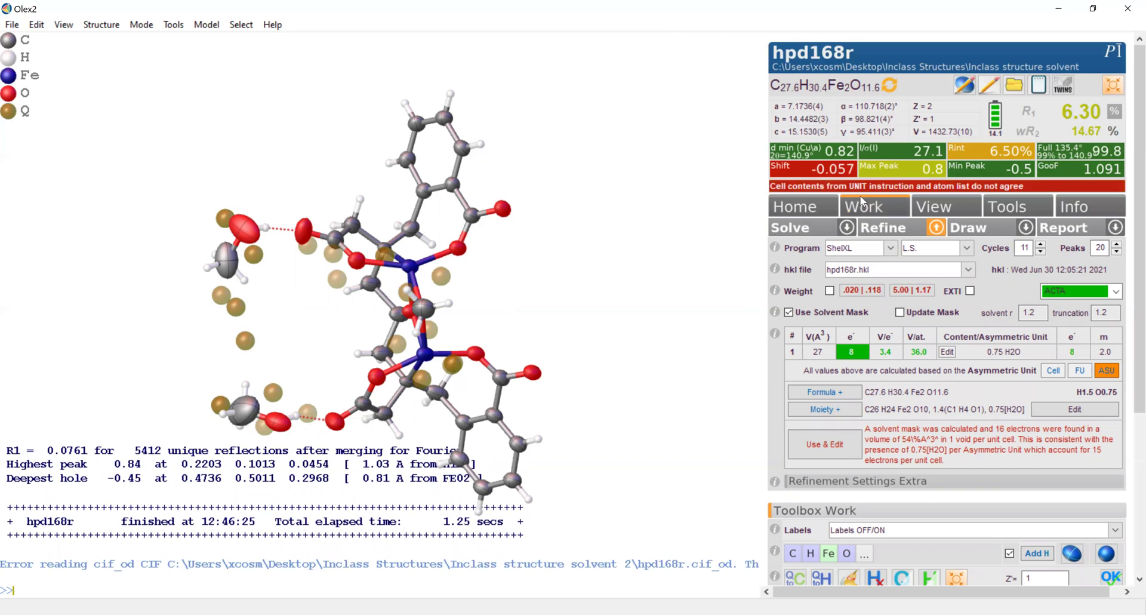
Step: Update the formula to match the 0.7-occupancy methanols and refine repeatedly toward convergence
left_click(888, 87)
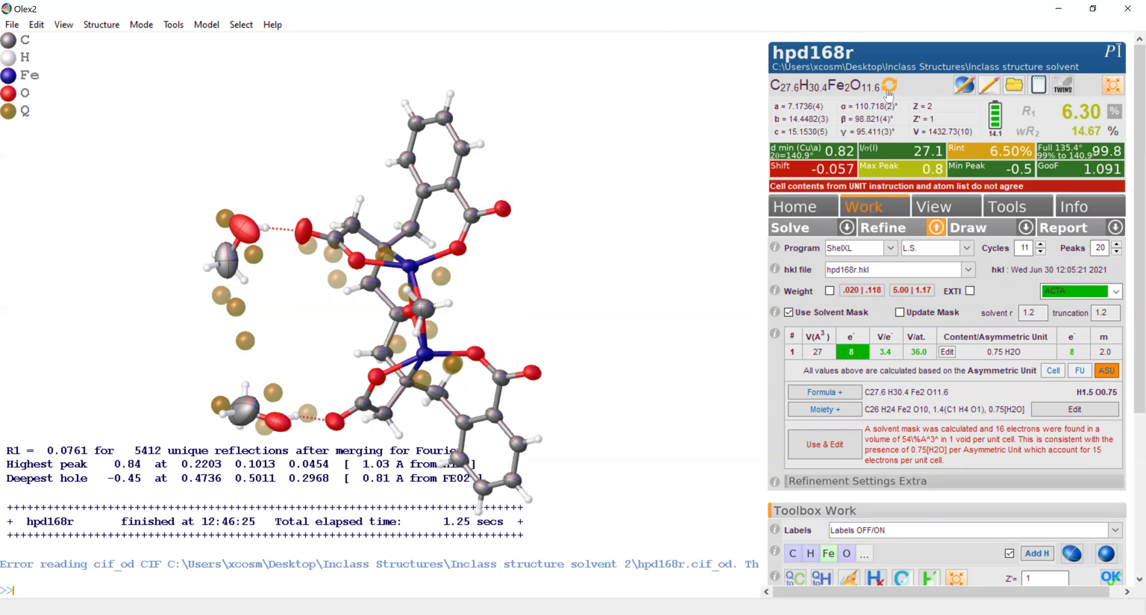
left_click(874, 231)
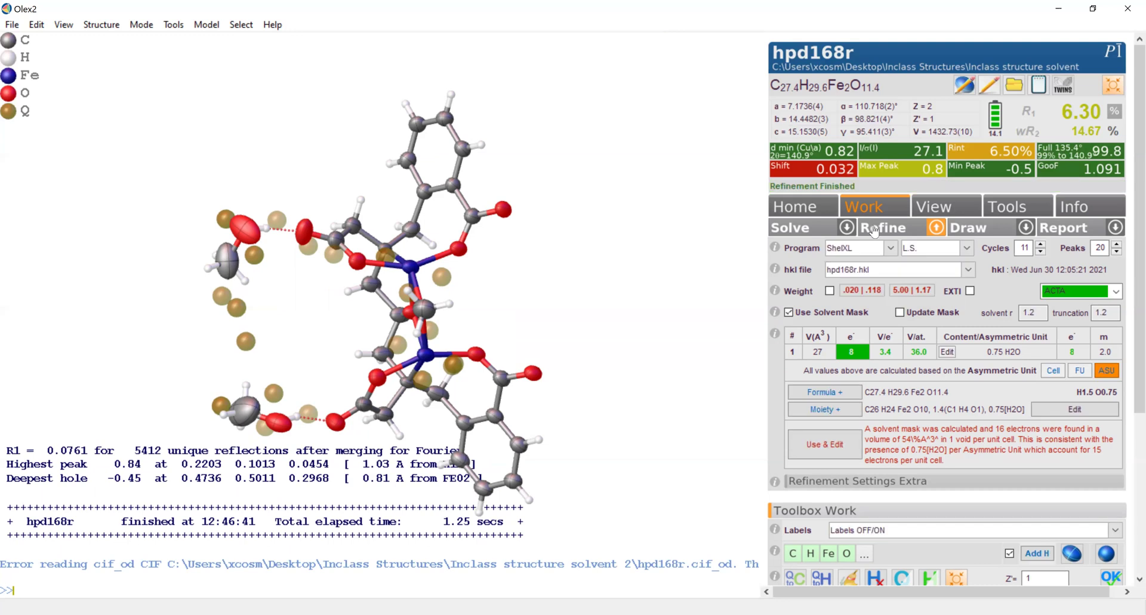
left_click(874, 231)
left_click(880, 232)
left_click(879, 233)
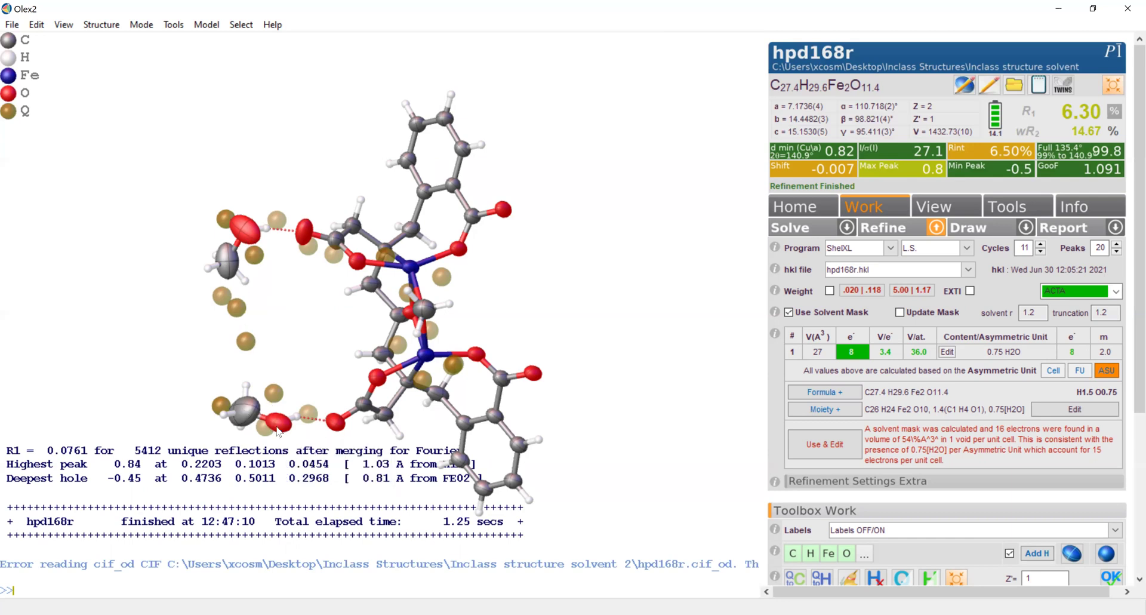
Step: Check the fixed chemical occupancy of methanol oxygen O013 without changing it
mouse_move(250, 237)
left_click(249, 237)
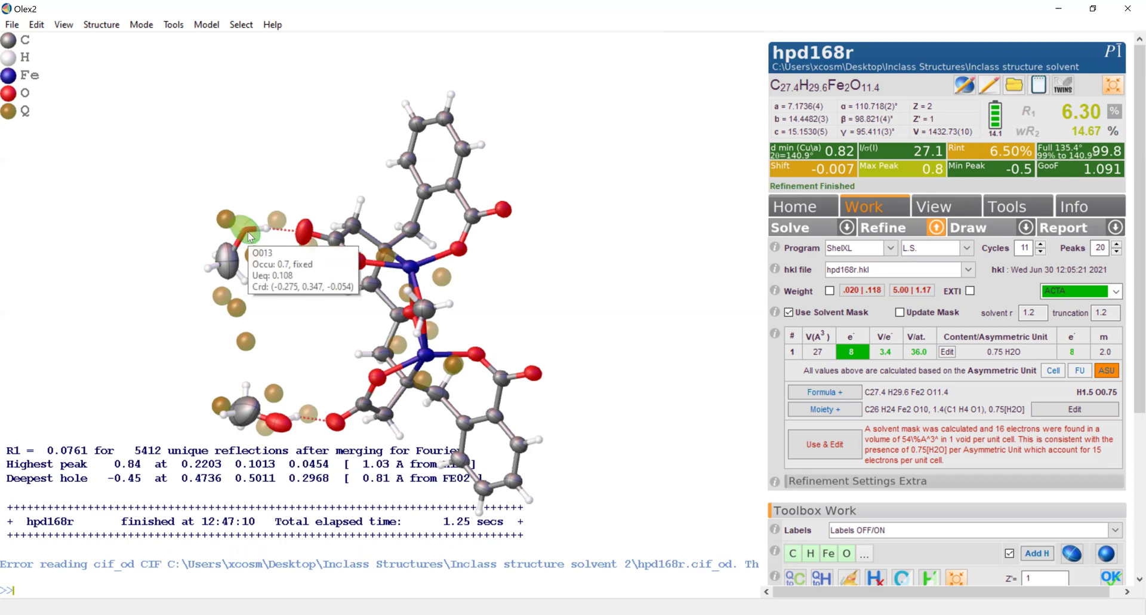
right_click(250, 237)
mouse_move(320, 315)
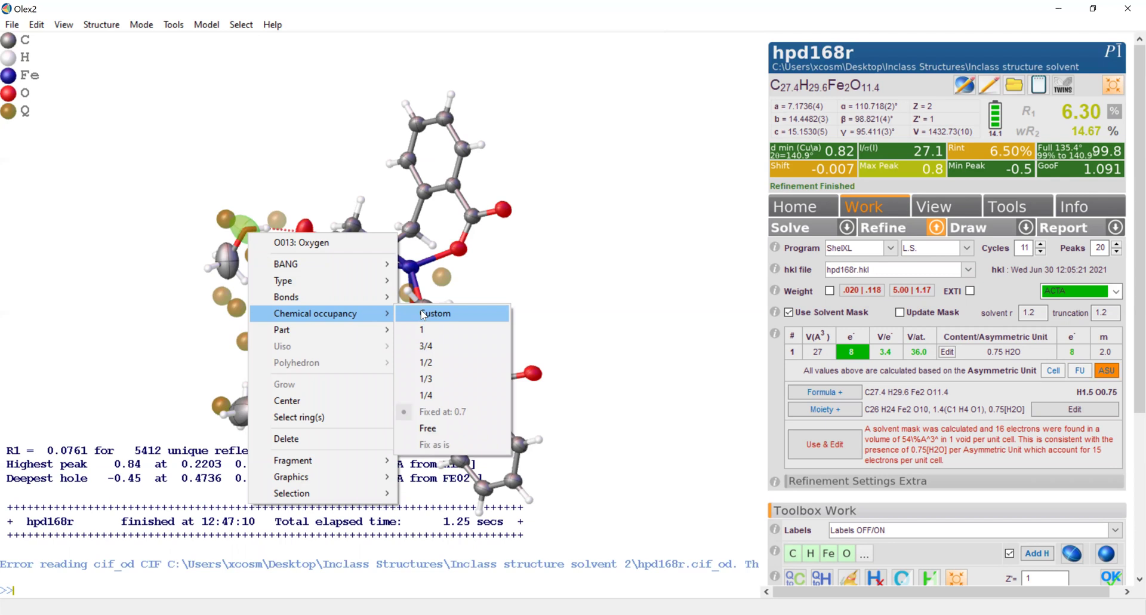
left_click(536, 290)
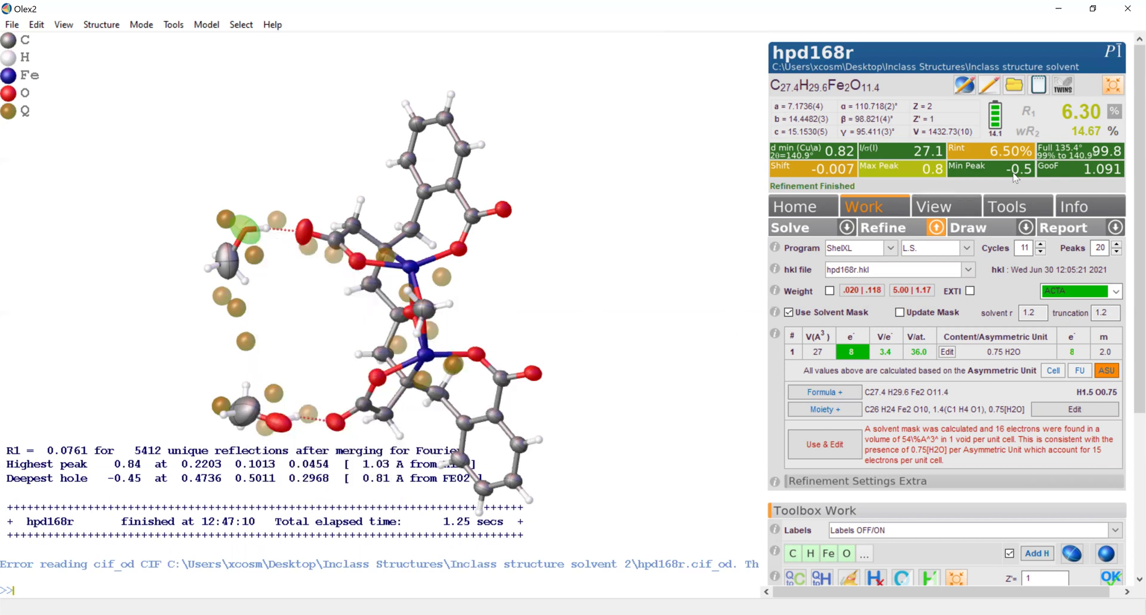
Step: Refine, omit all reflections with an error/esd above 10, and refine the structure again
left_click(890, 228)
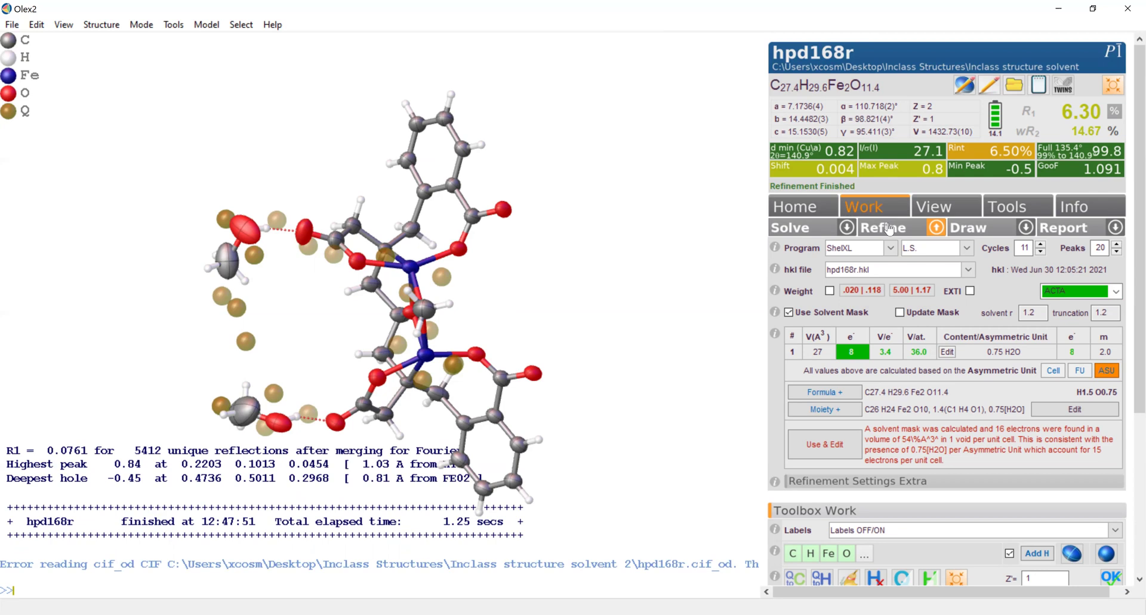
left_click(1087, 213)
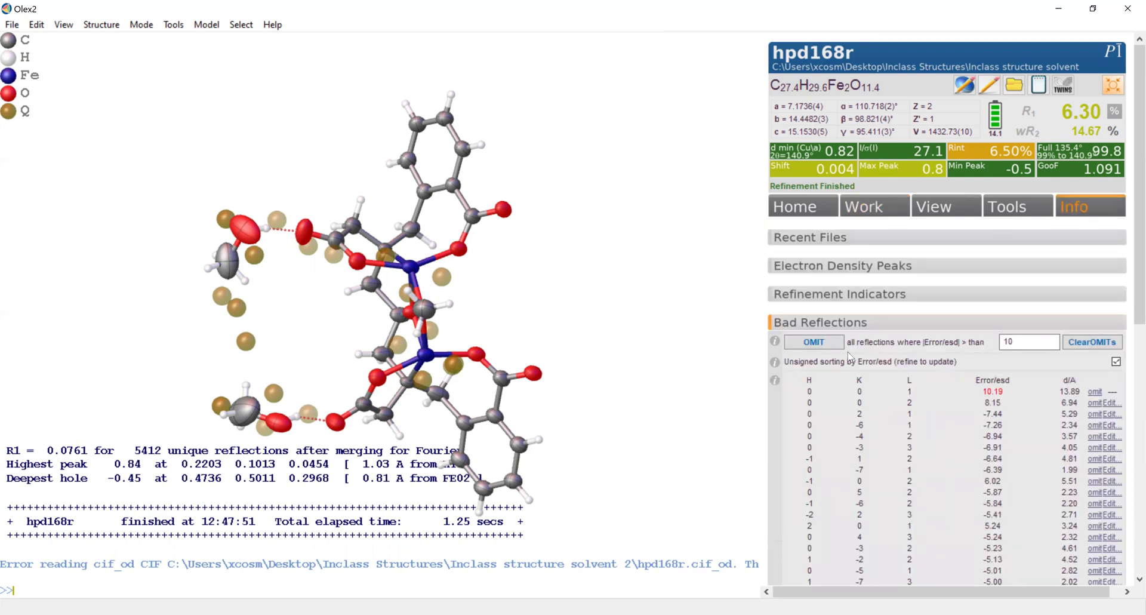
left_click(827, 346)
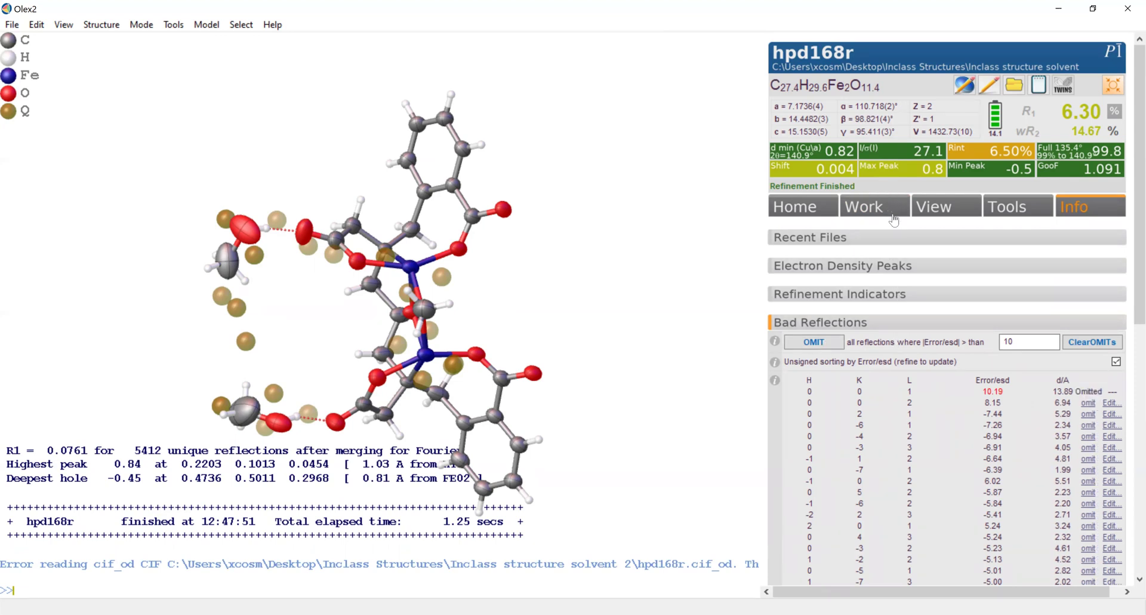
left_click(887, 212)
left_click(904, 233)
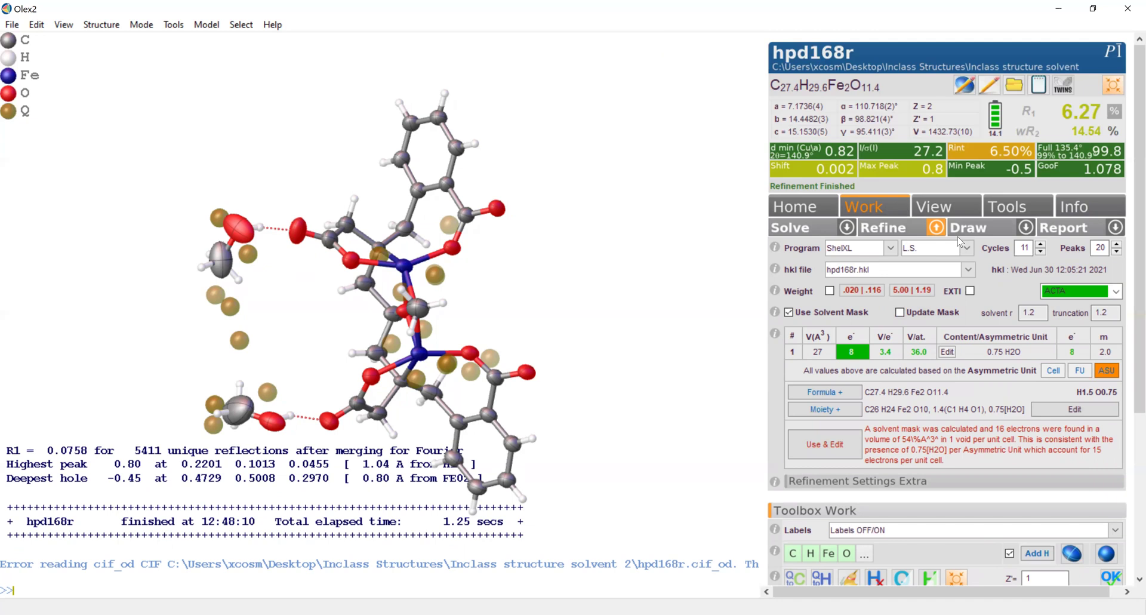
Step: Review the crystal, diffraction and absorption correction details in the structure's report section
left_click(1115, 228)
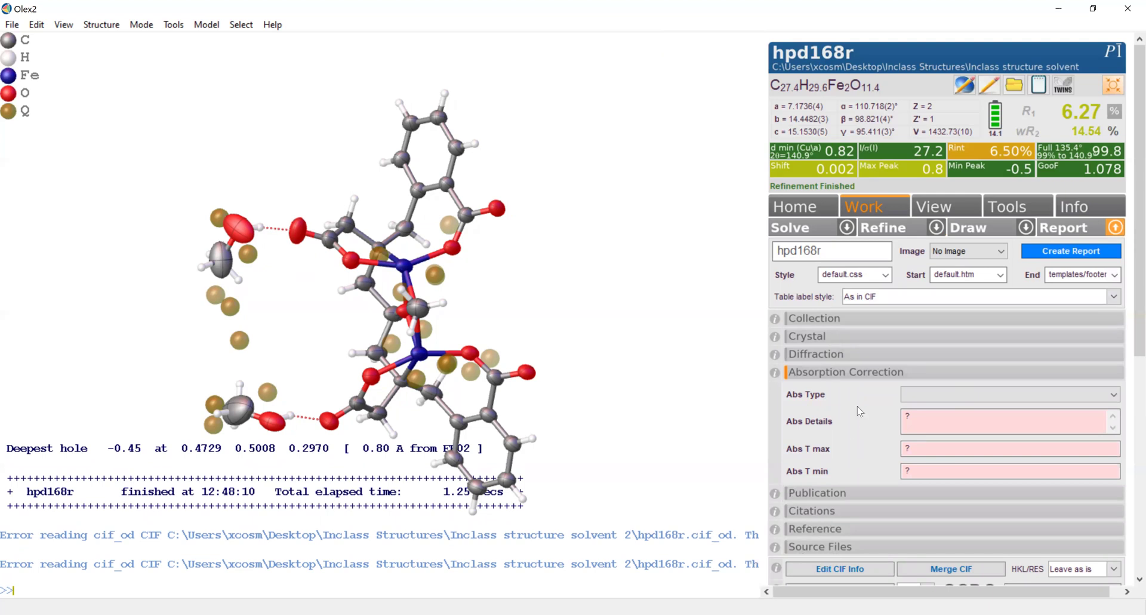
left_click(838, 338)
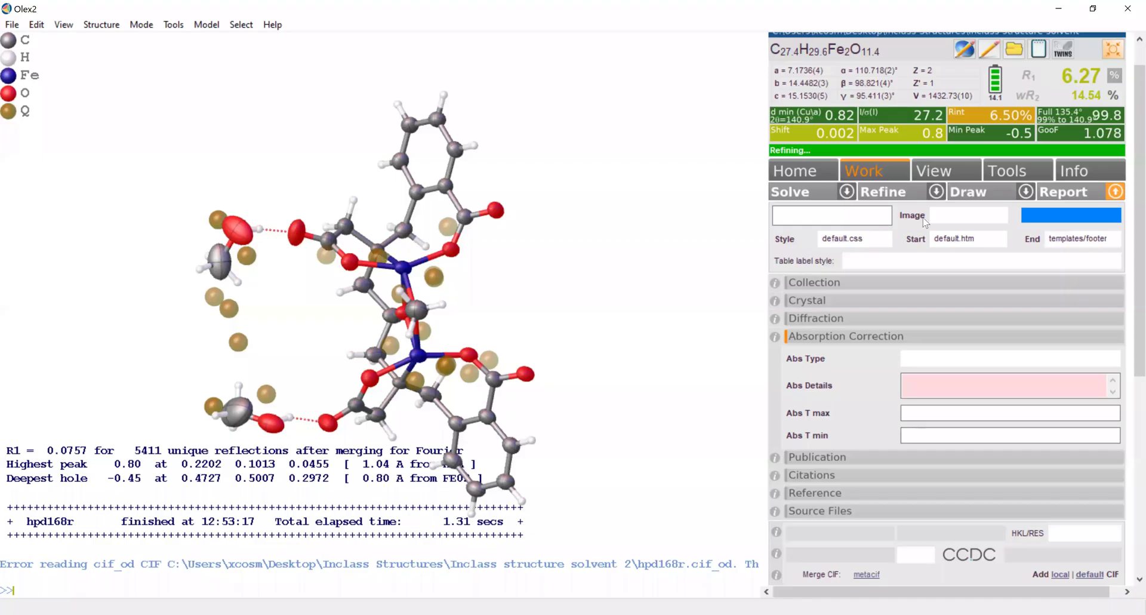
left_click(827, 309)
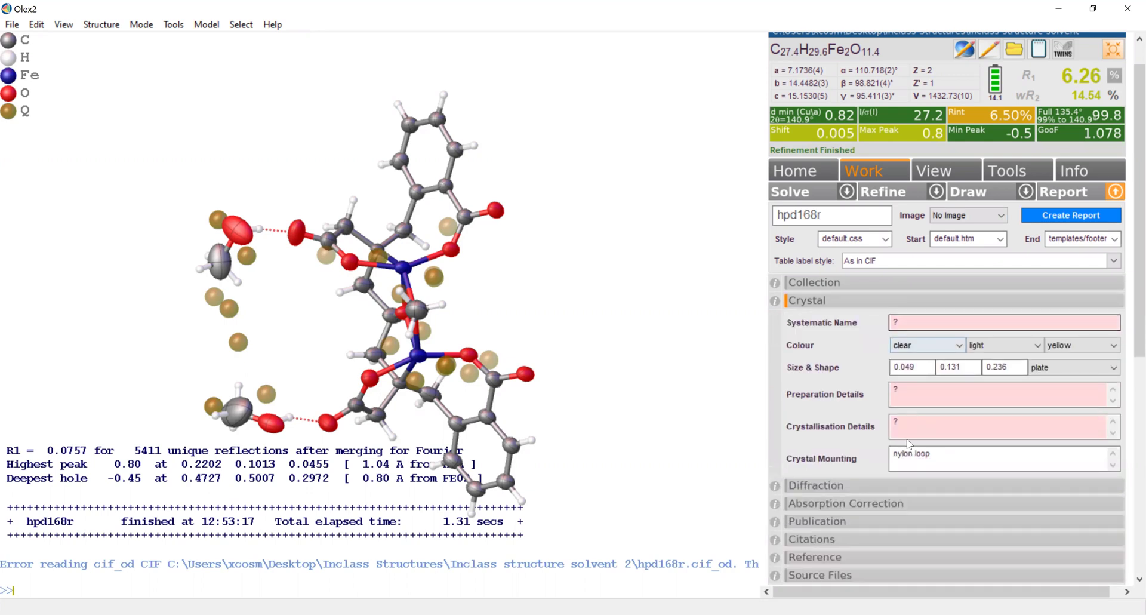
left_click(821, 486)
scroll(819, 466, "down", 1)
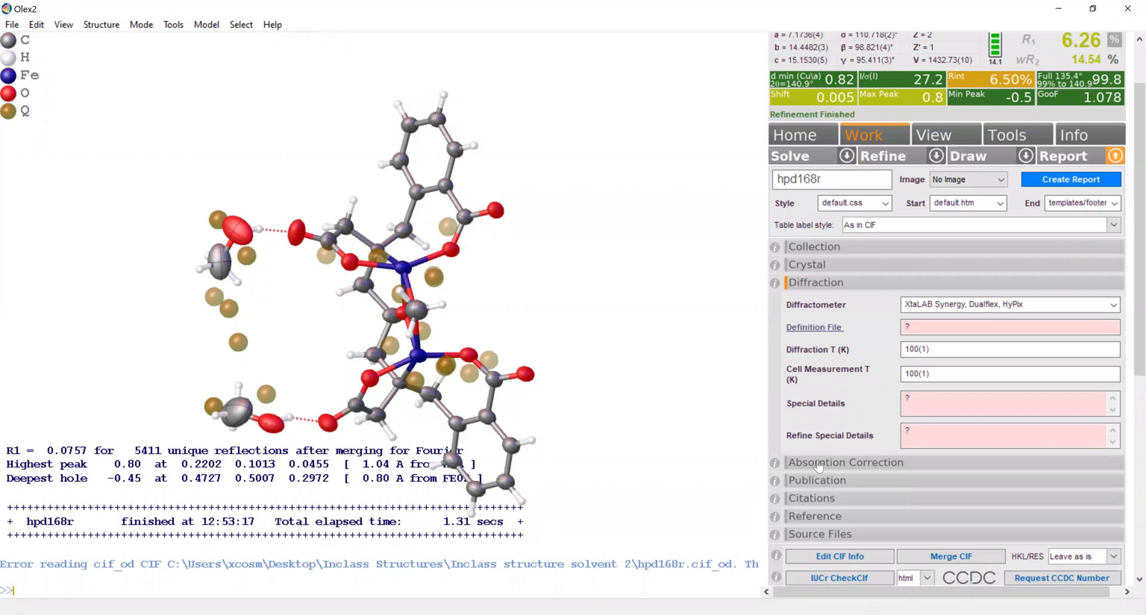
left_click(819, 464)
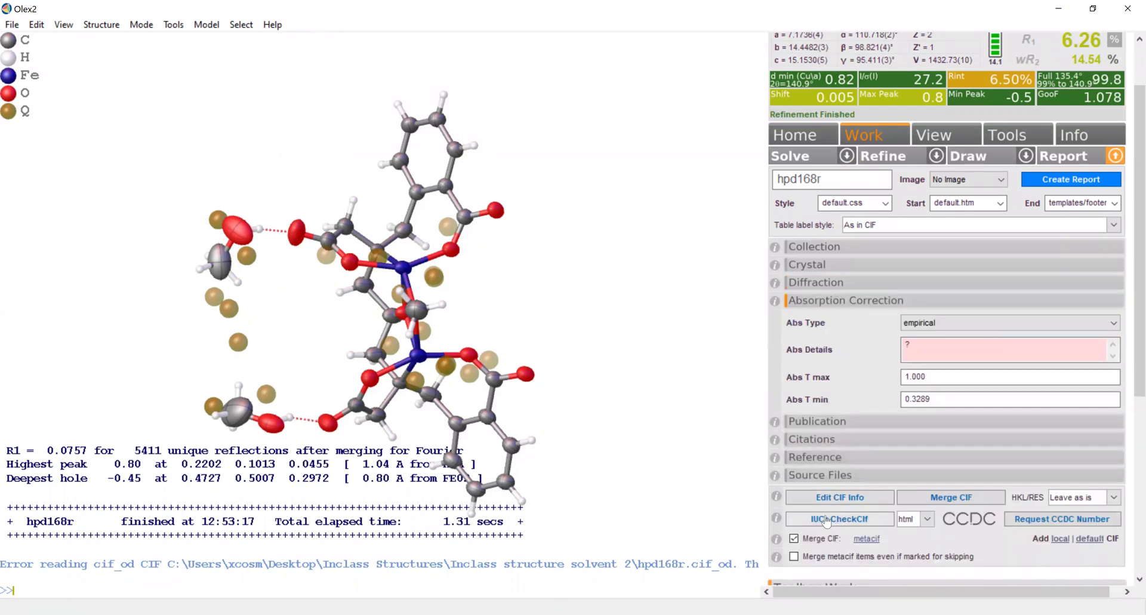
Step: Run an IUCr checkCIF on the structure with HTML output and examine the report's data and alerts
scroll(651, 420, "down", 10)
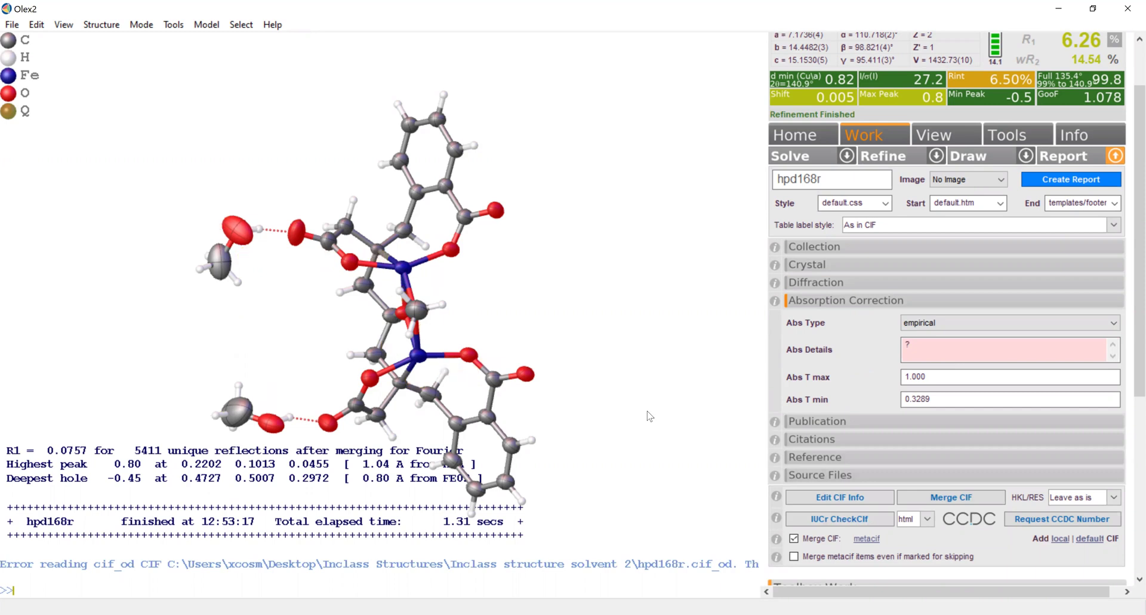
left_click(852, 520)
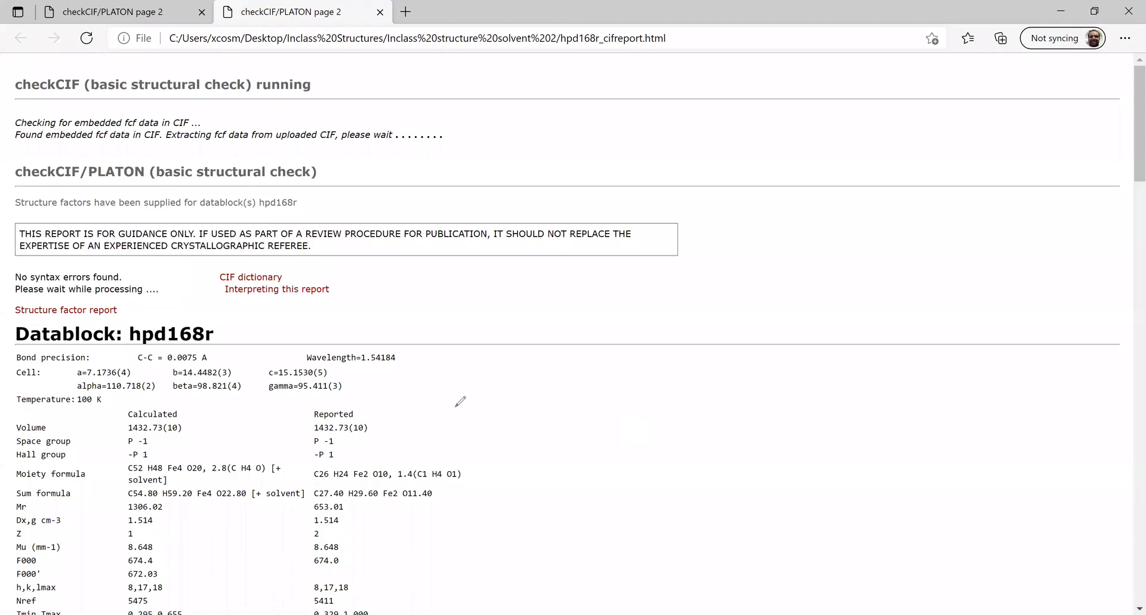
left_click(455, 406)
scroll(350, 333, "down", 3)
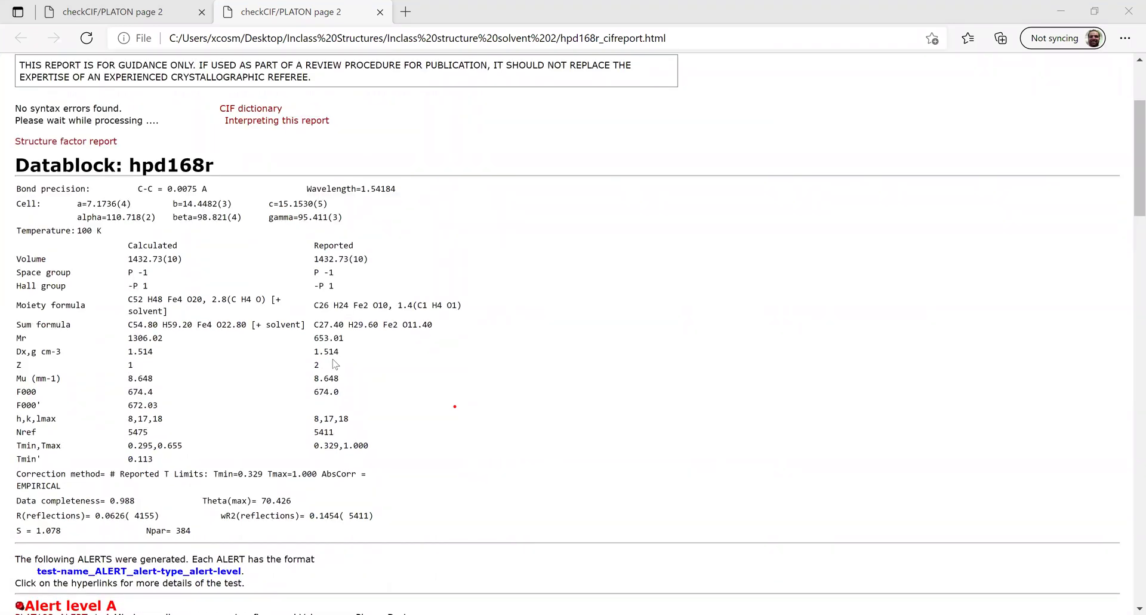
scroll(335, 364, "down", 6)
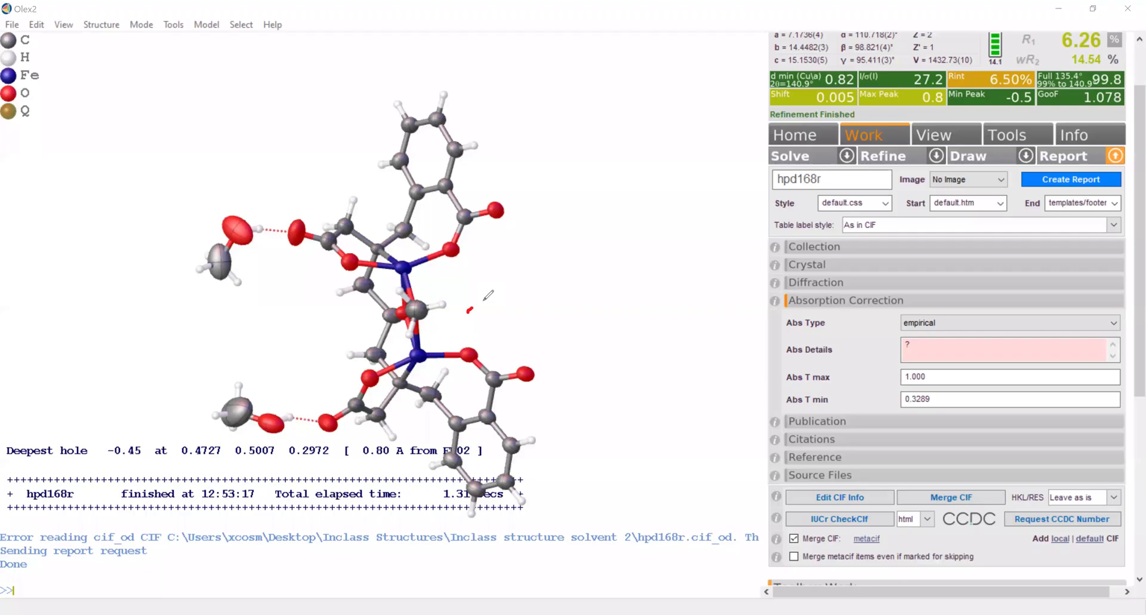
Step: Change the element type of the two iron-bound carbon atoms, C00B and C00C, to nitrogen
left_click_drag(468, 312, 494, 294)
mouse_move(369, 210)
left_mouse_down()
mouse_move(360, 176)
mouse_move(367, 192)
left_mouse_up()
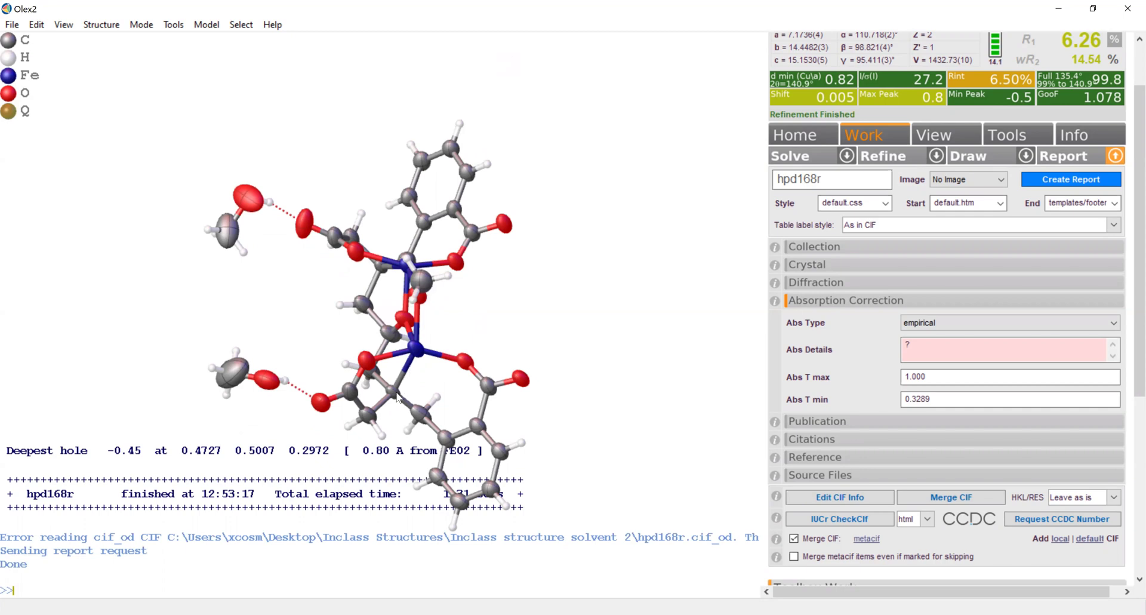
mouse_move(400, 397)
mouse_move(411, 391)
left_mouse_down()
mouse_move(432, 365)
mouse_move(420, 400)
left_mouse_up()
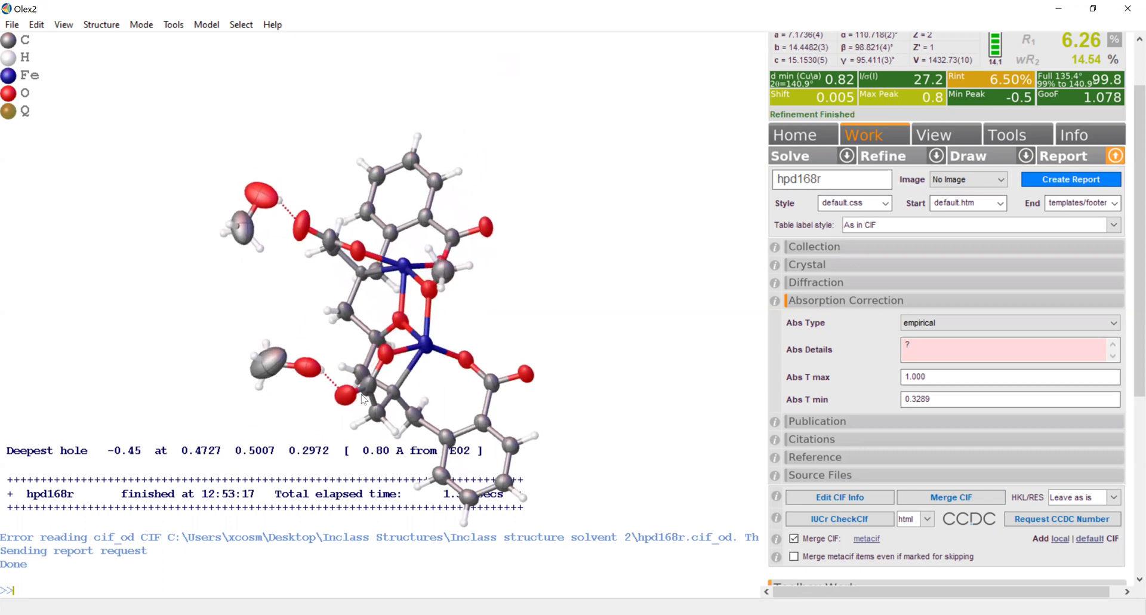
left_click_drag(365, 310, 351, 343)
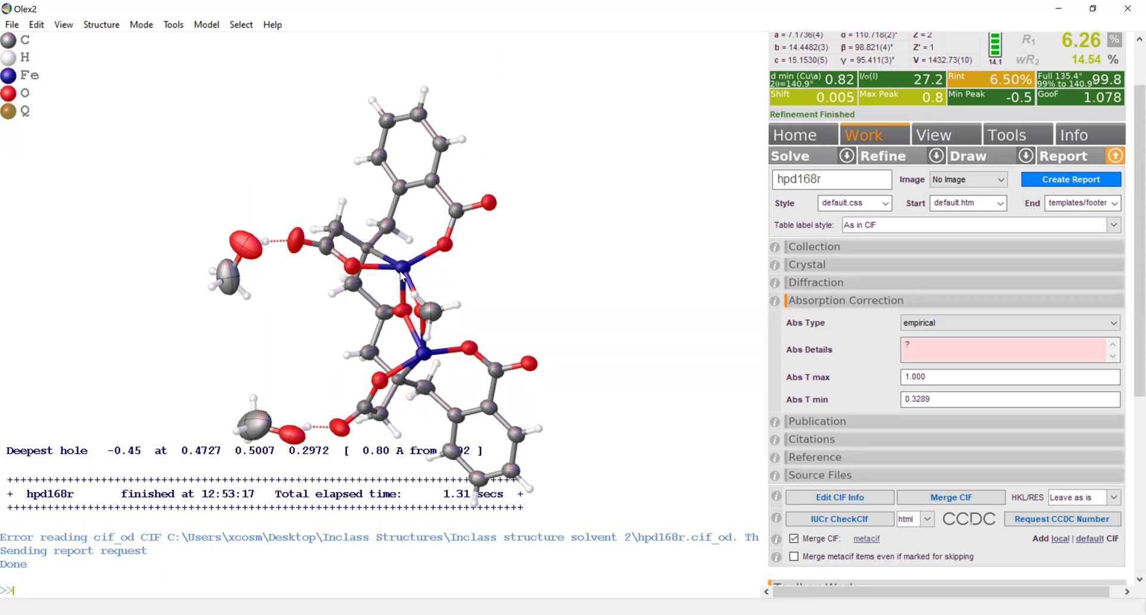
mouse_move(371, 252)
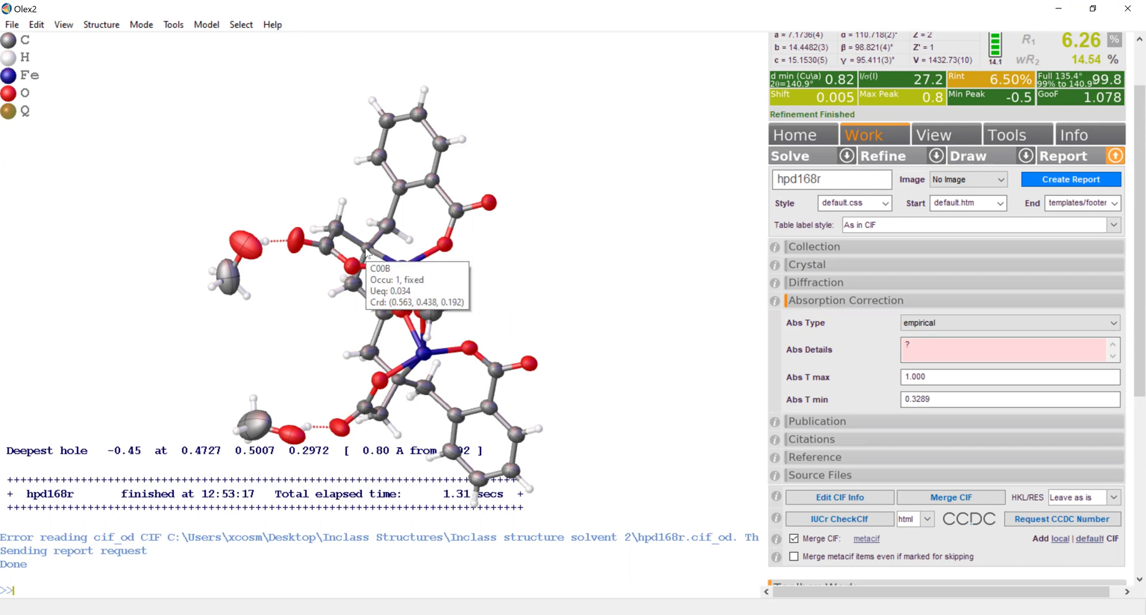
left_click(366, 249)
left_click(398, 382)
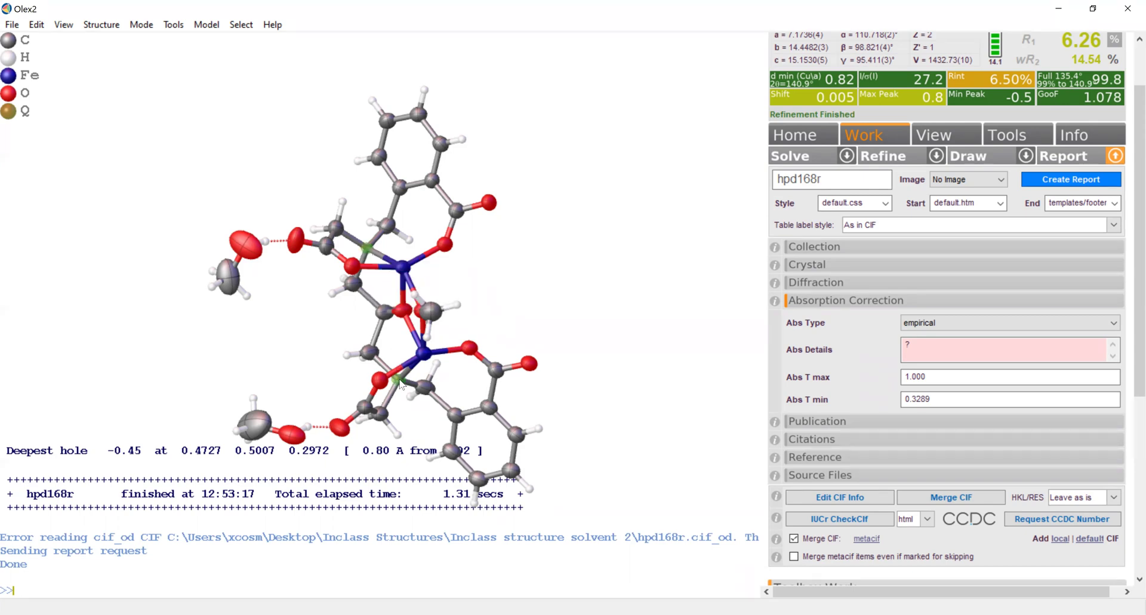
right_click(400, 384)
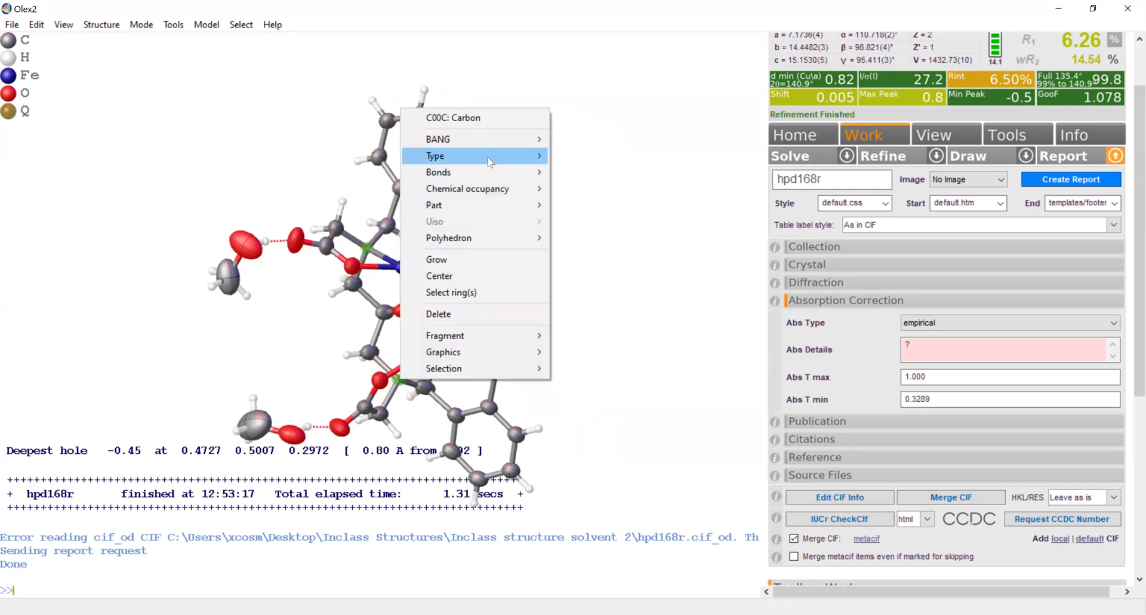
left_click(568, 174)
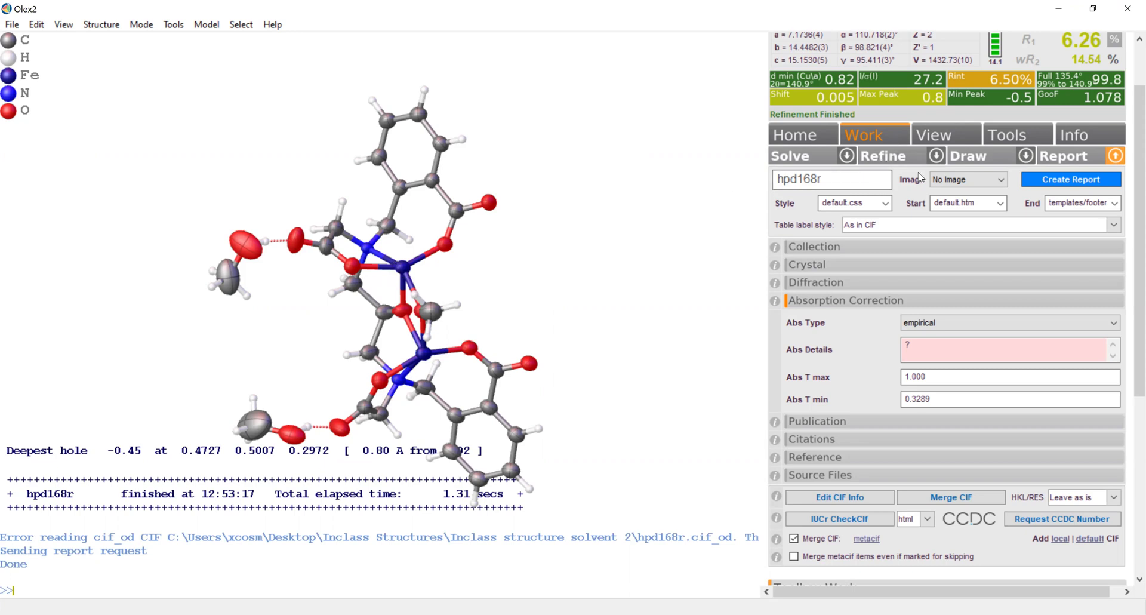
Step: Refine with the new nitrogens, update the formula to C25.4 H29.6 Fe2 N2 O11.4, and keep refining toward convergence
scroll(893, 158, "up", 2)
left_click(908, 232)
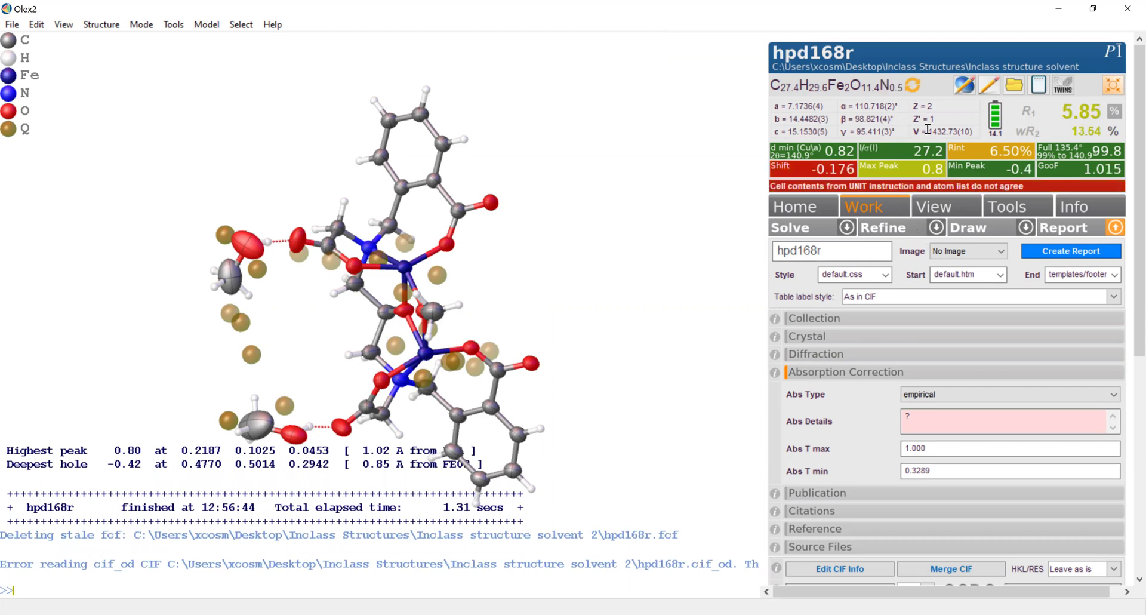
left_click(912, 87)
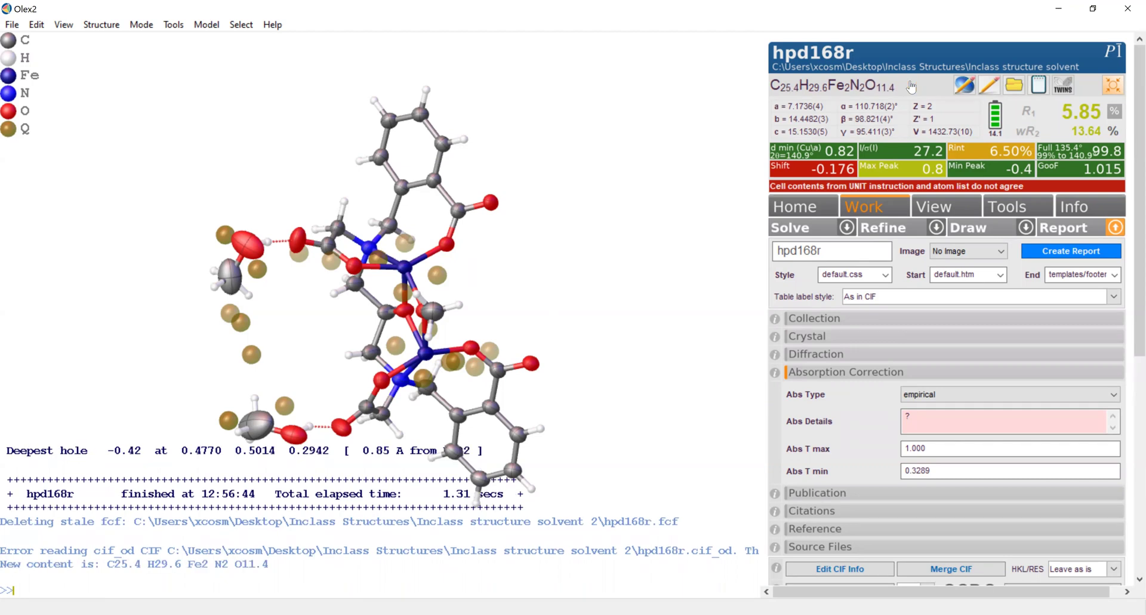
left_click(898, 230)
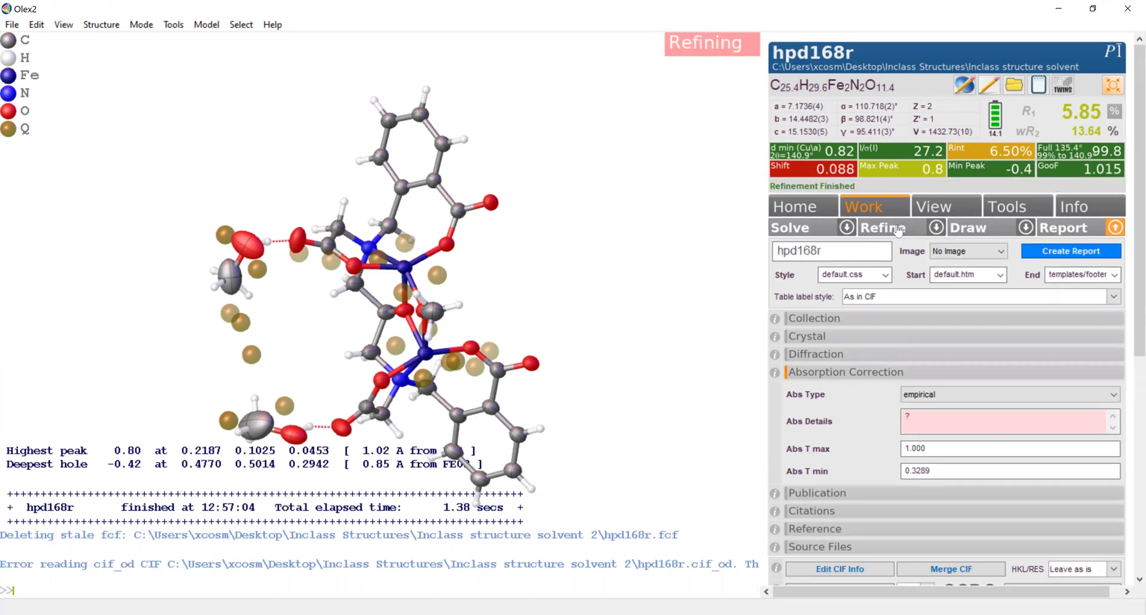
left_click(898, 230)
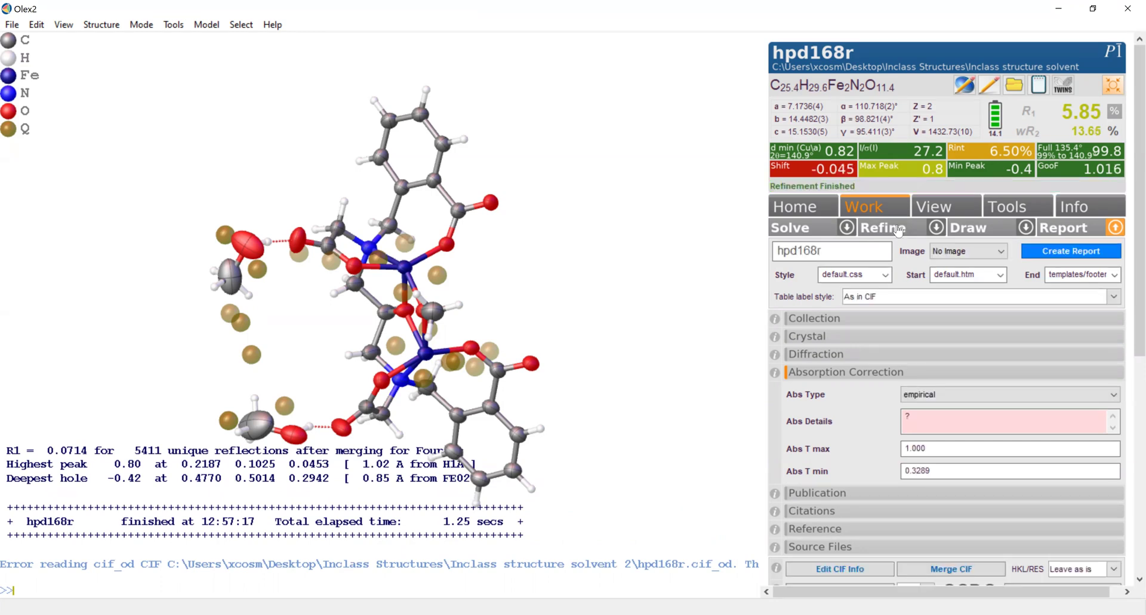
left_click(899, 230)
left_click(899, 231)
left_click(899, 229)
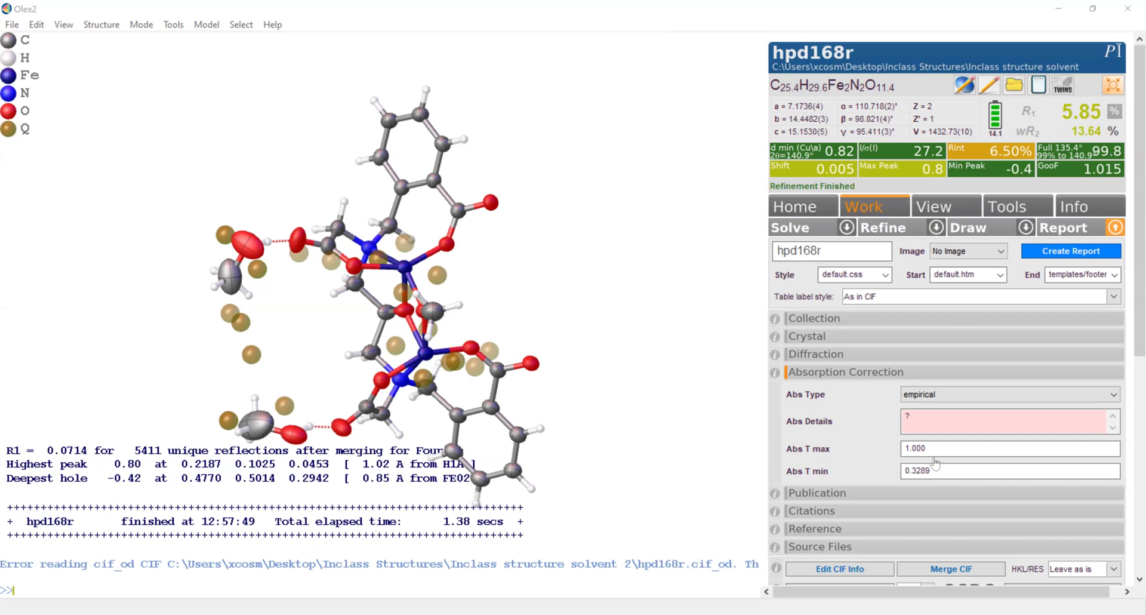
Step: Run the IUCr checkCIF again on the corrected structure, examine the level A alerts, and return to Olex2
scroll(897, 459, "down", 2)
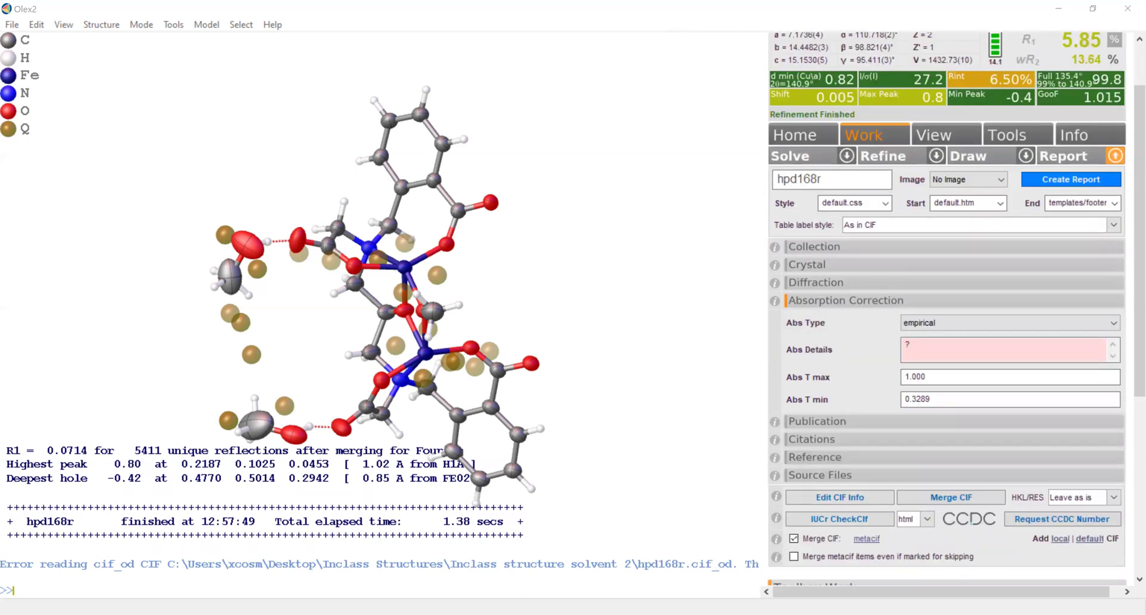
left_click(845, 516)
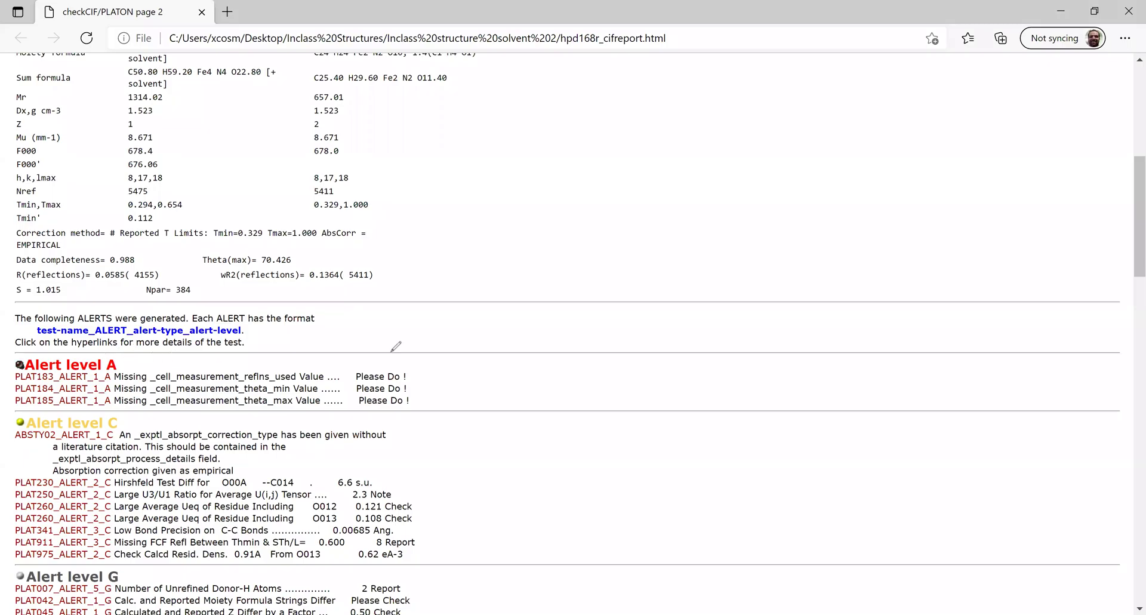
mouse_move(152, 359)
left_mouse_down()
mouse_move(439, 365)
mouse_move(286, 420)
mouse_move(106, 427)
mouse_move(24, 403)
mouse_move(6, 382)
mouse_move(169, 353)
left_mouse_up()
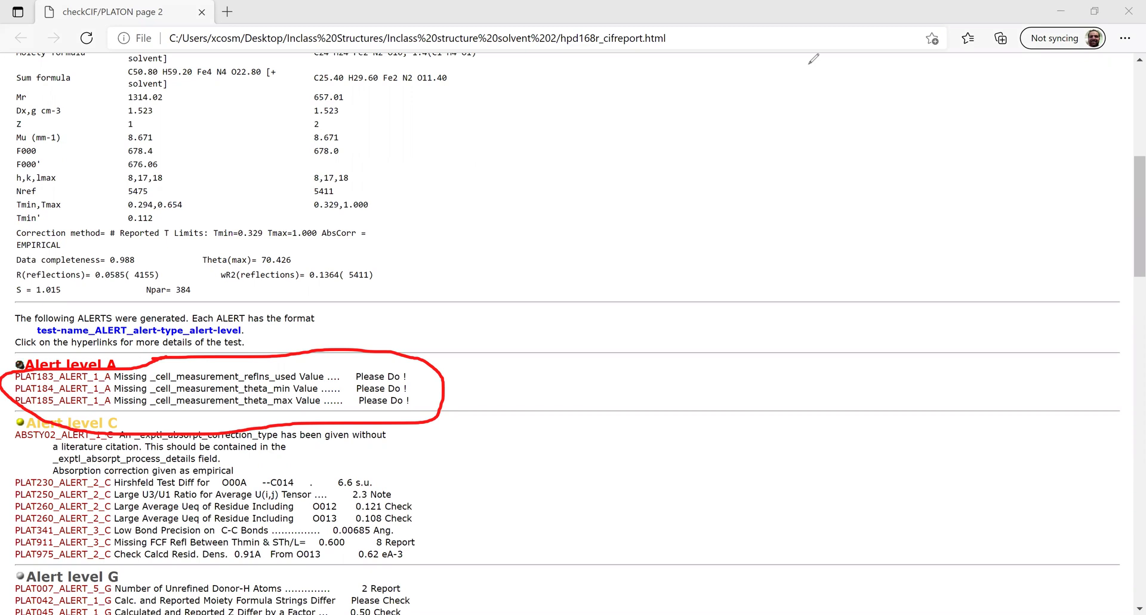
key("alt+Tab")
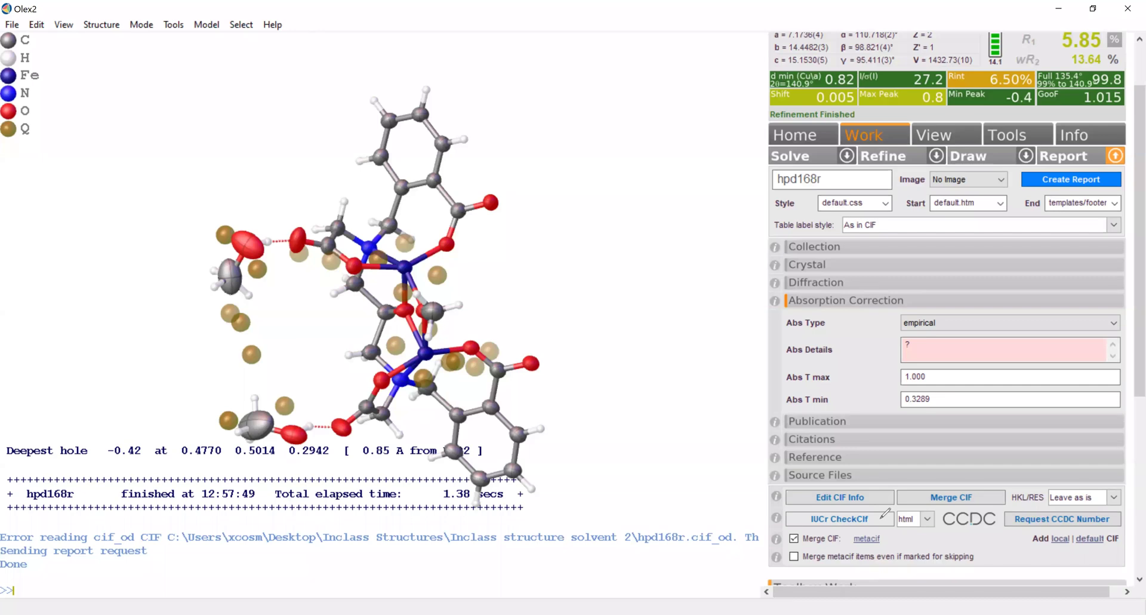